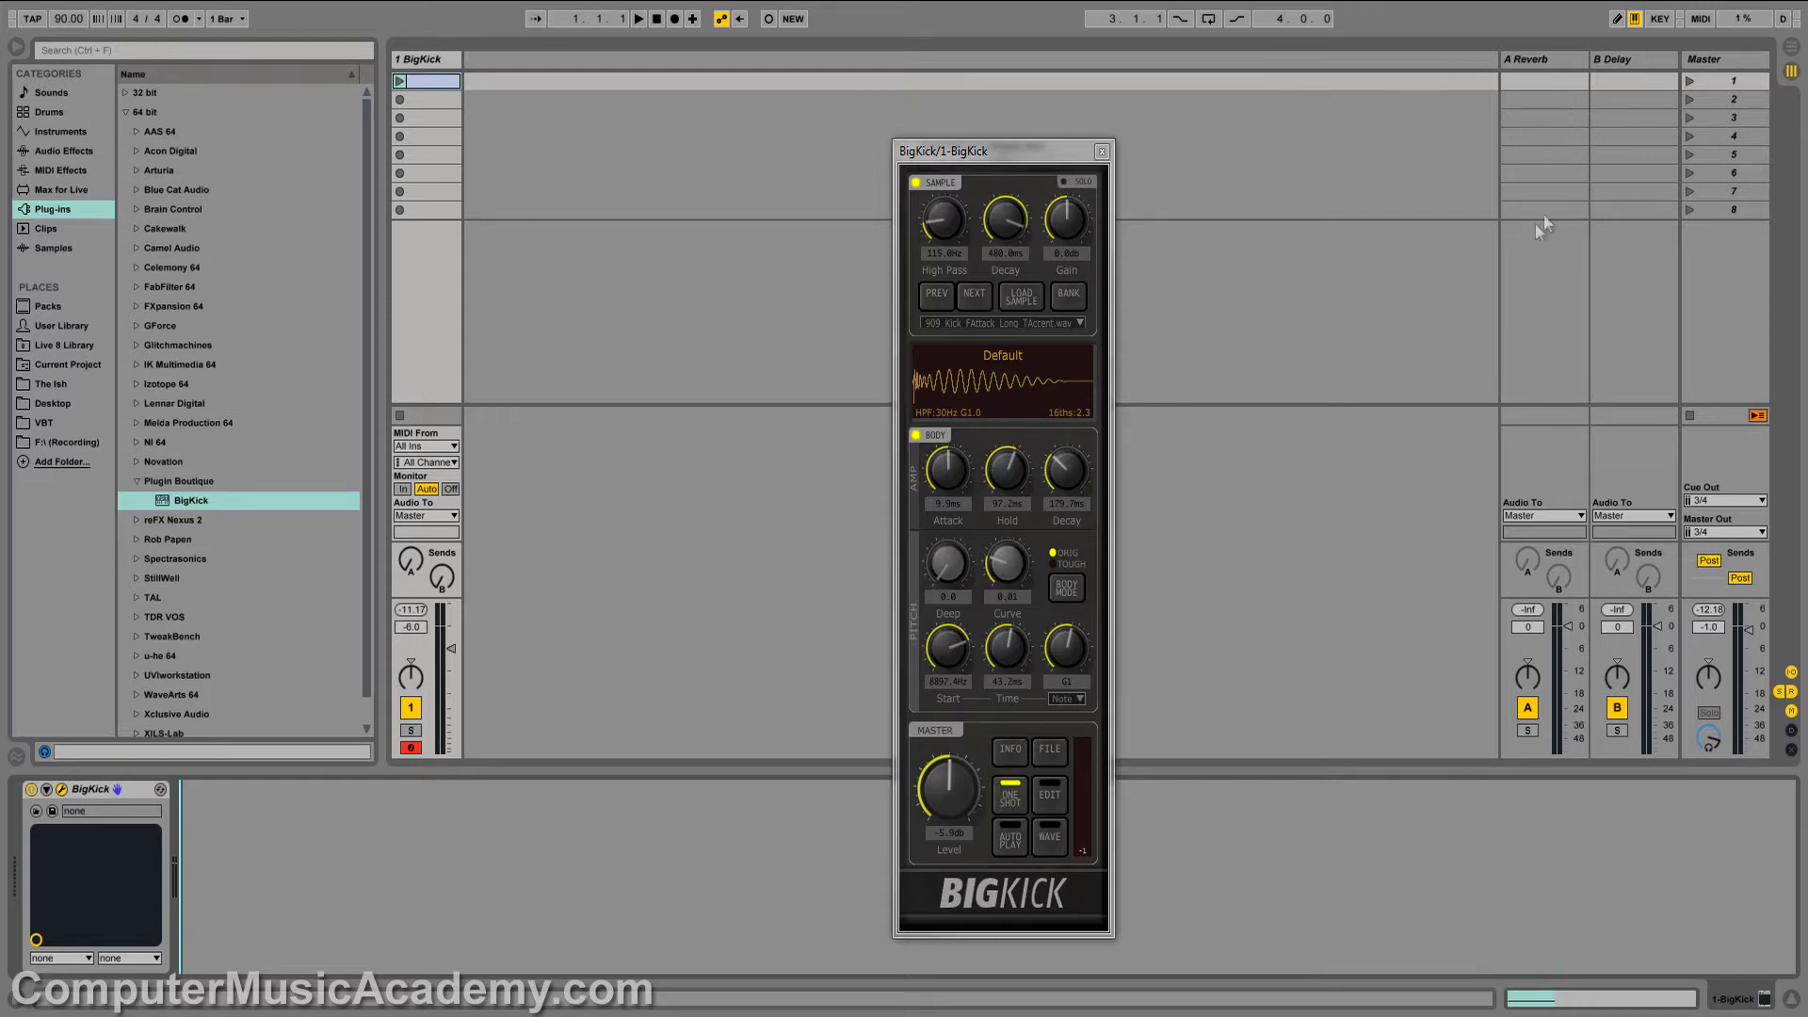
# Inspect the Limiter on the Master track and return to the BigKick track's plug-in.
pyautogui.click(1721, 60)
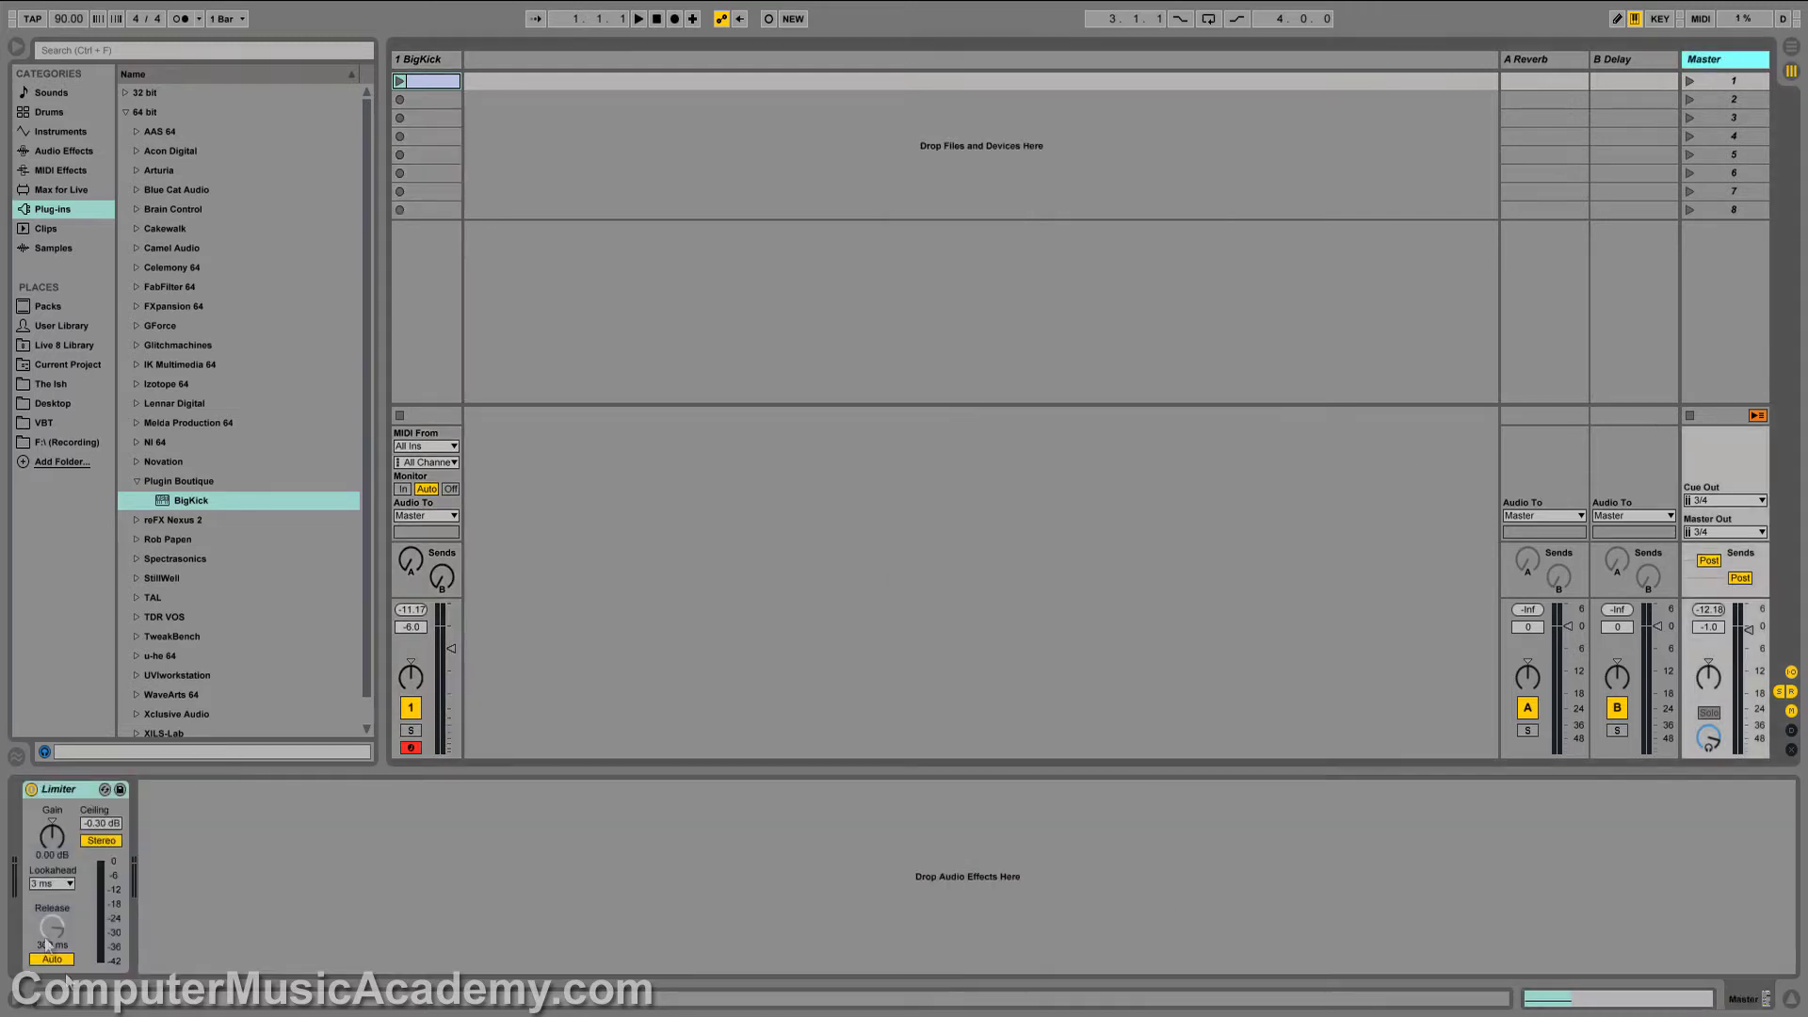
pyautogui.click(431, 60)
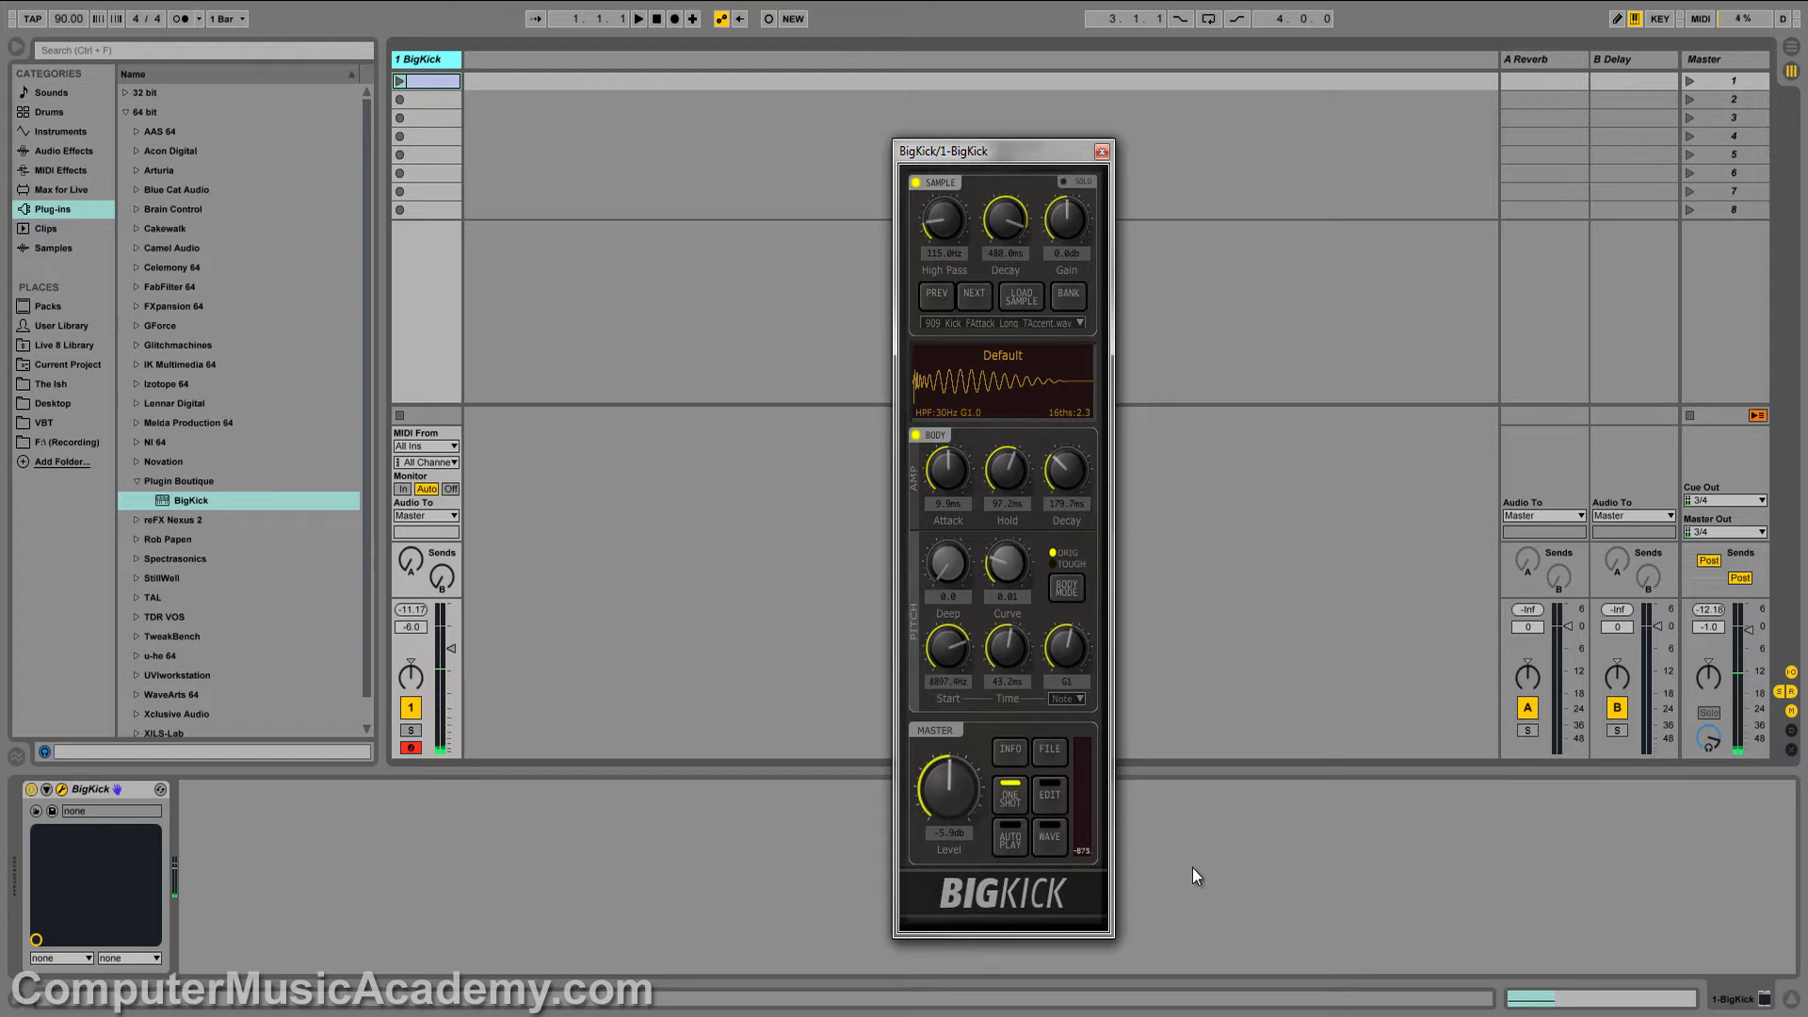
# Turn on Auto Play in BigKick and start the transport.
pyautogui.click(1004, 843)
pyautogui.click(639, 19)
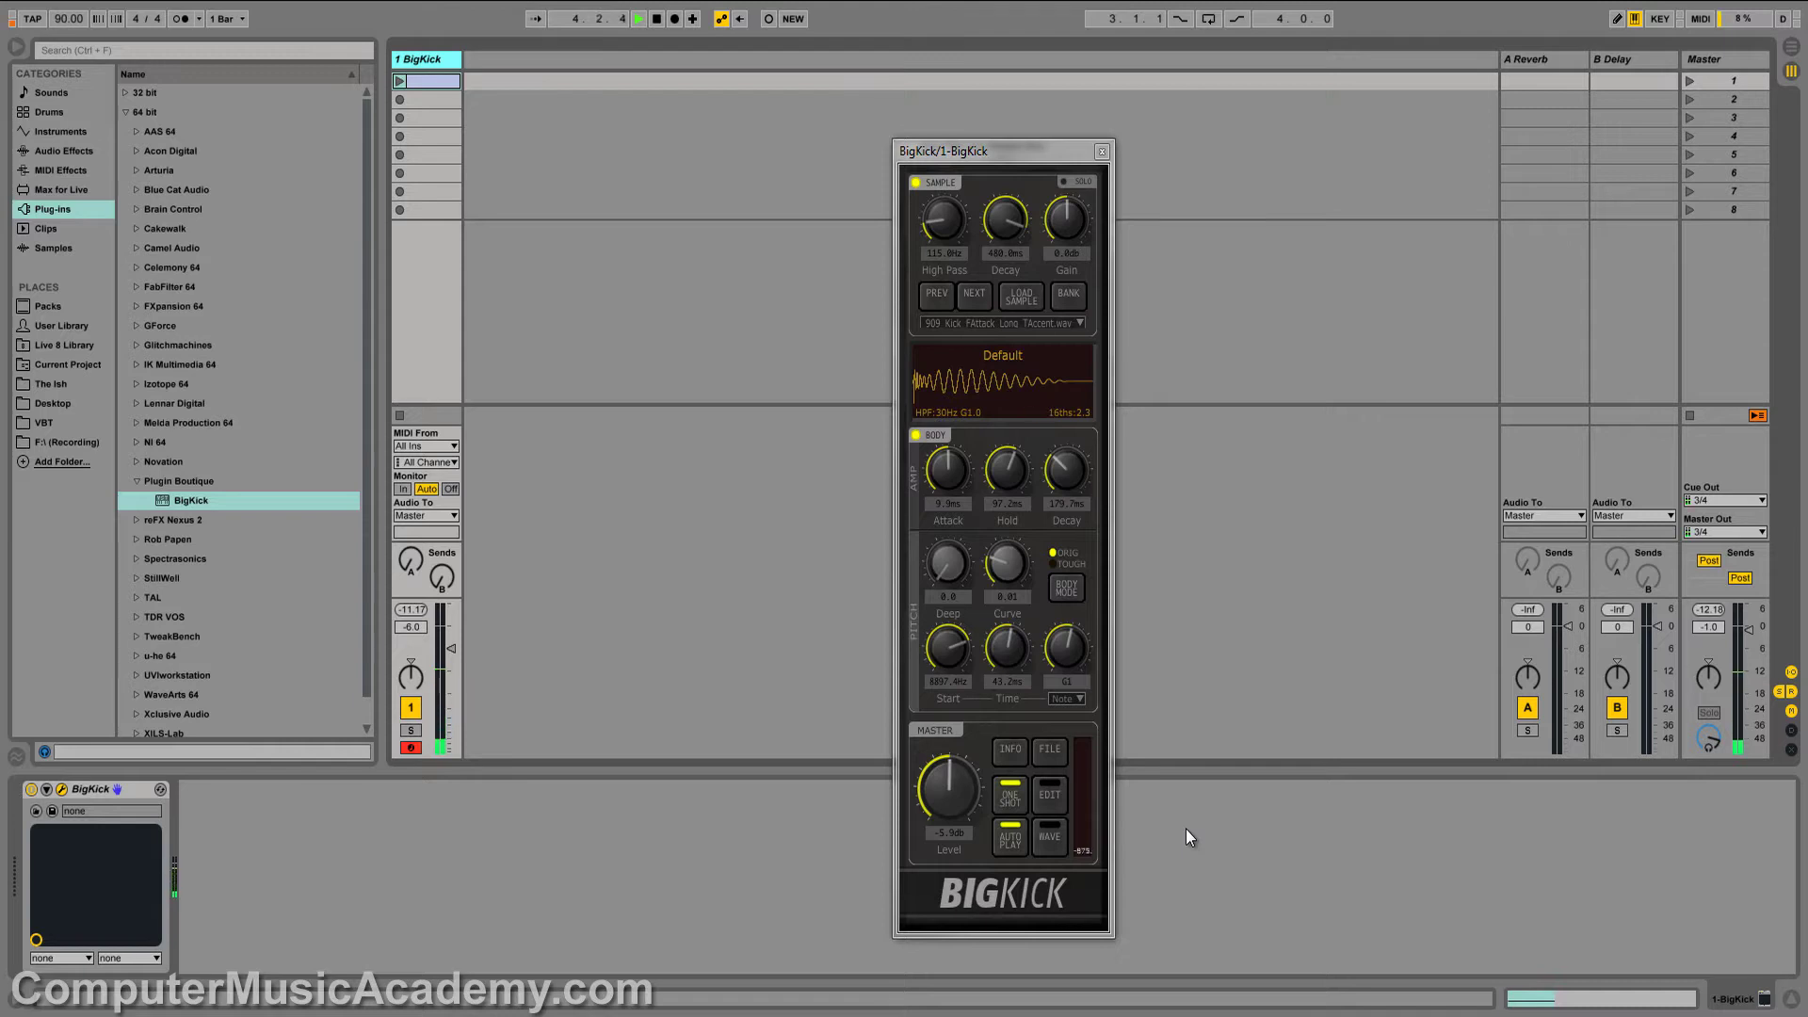
# Load the factory preset Trance Kick 03 into BigKick.
pyautogui.click(1047, 753)
pyautogui.moveTo(1139, 821)
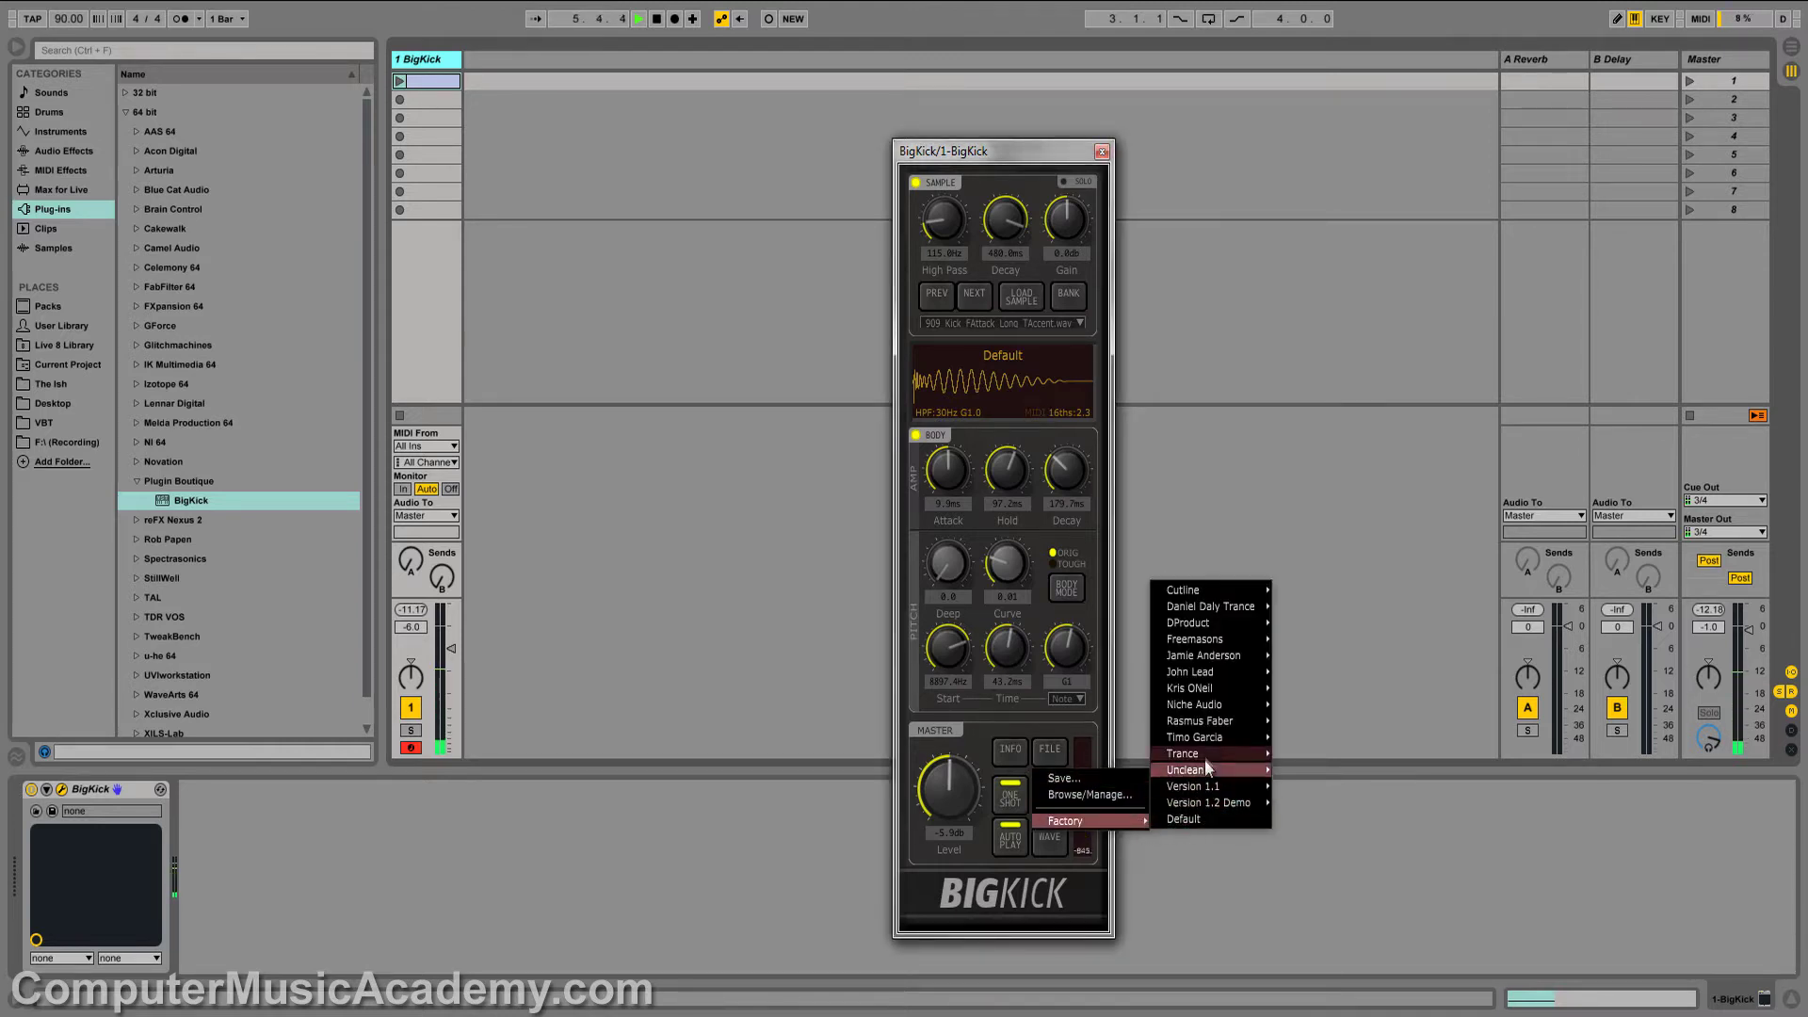
pyautogui.moveTo(1192, 592)
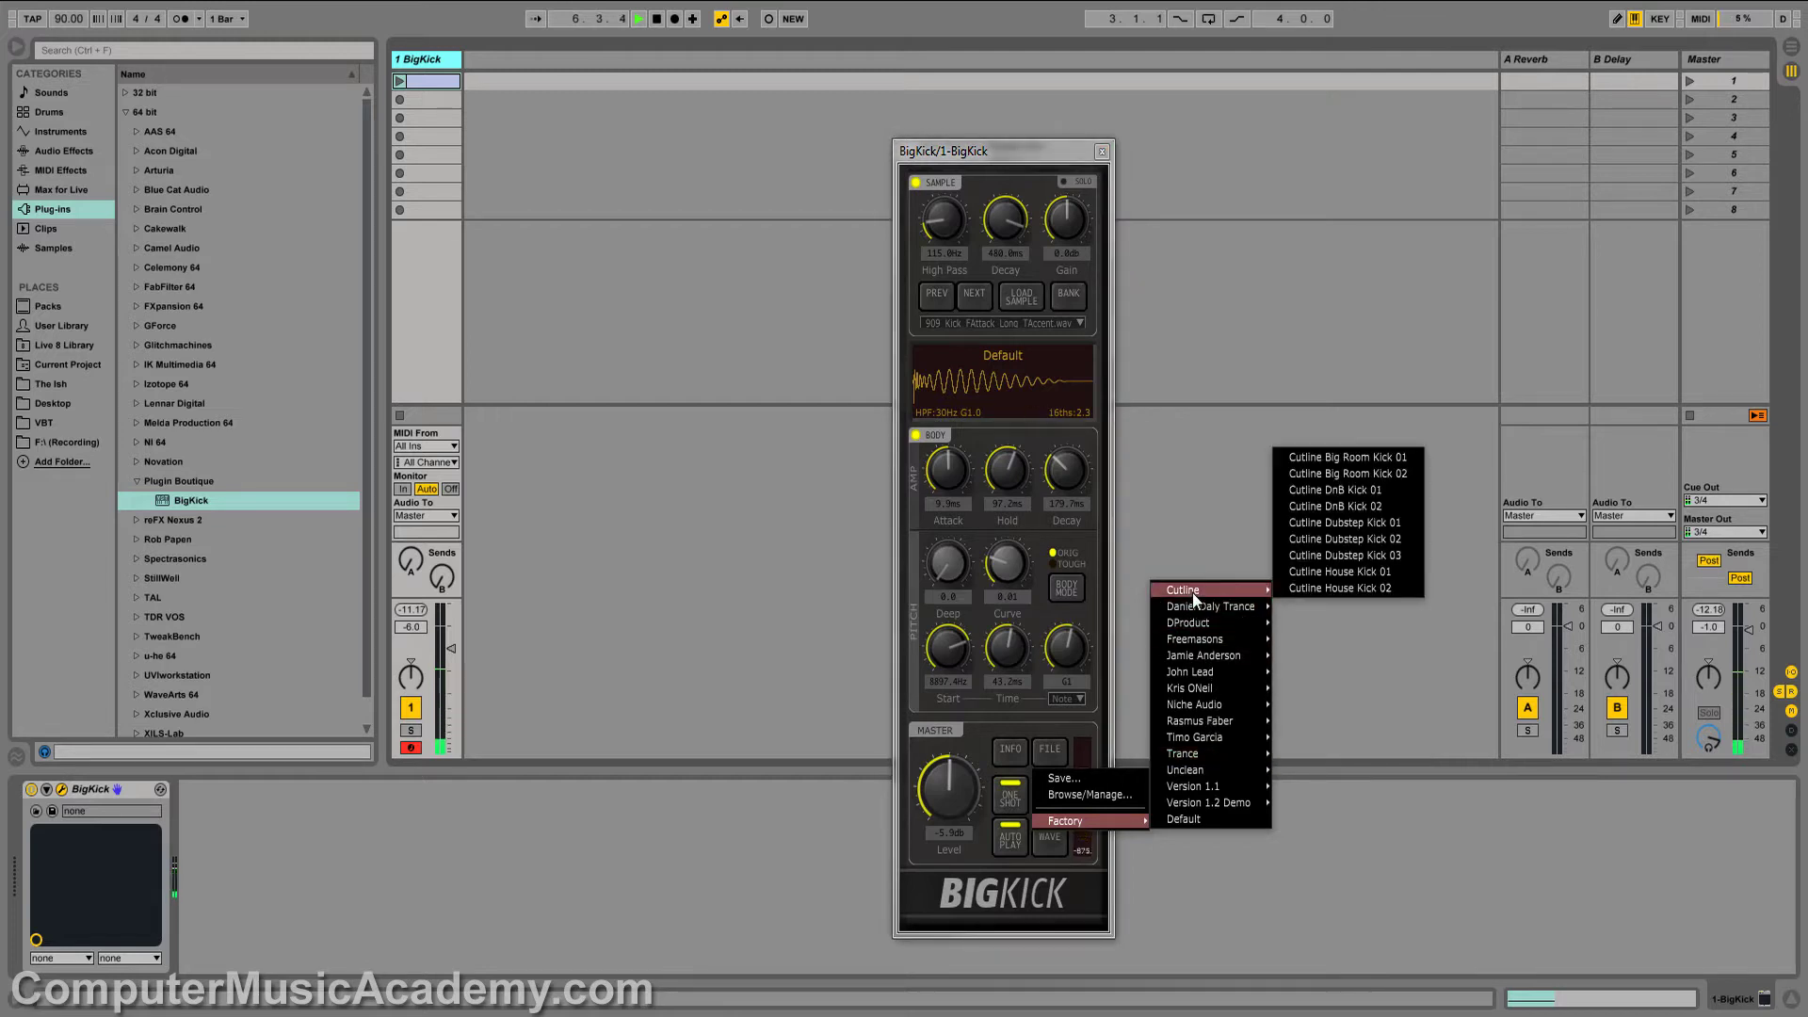
pyautogui.click(1319, 518)
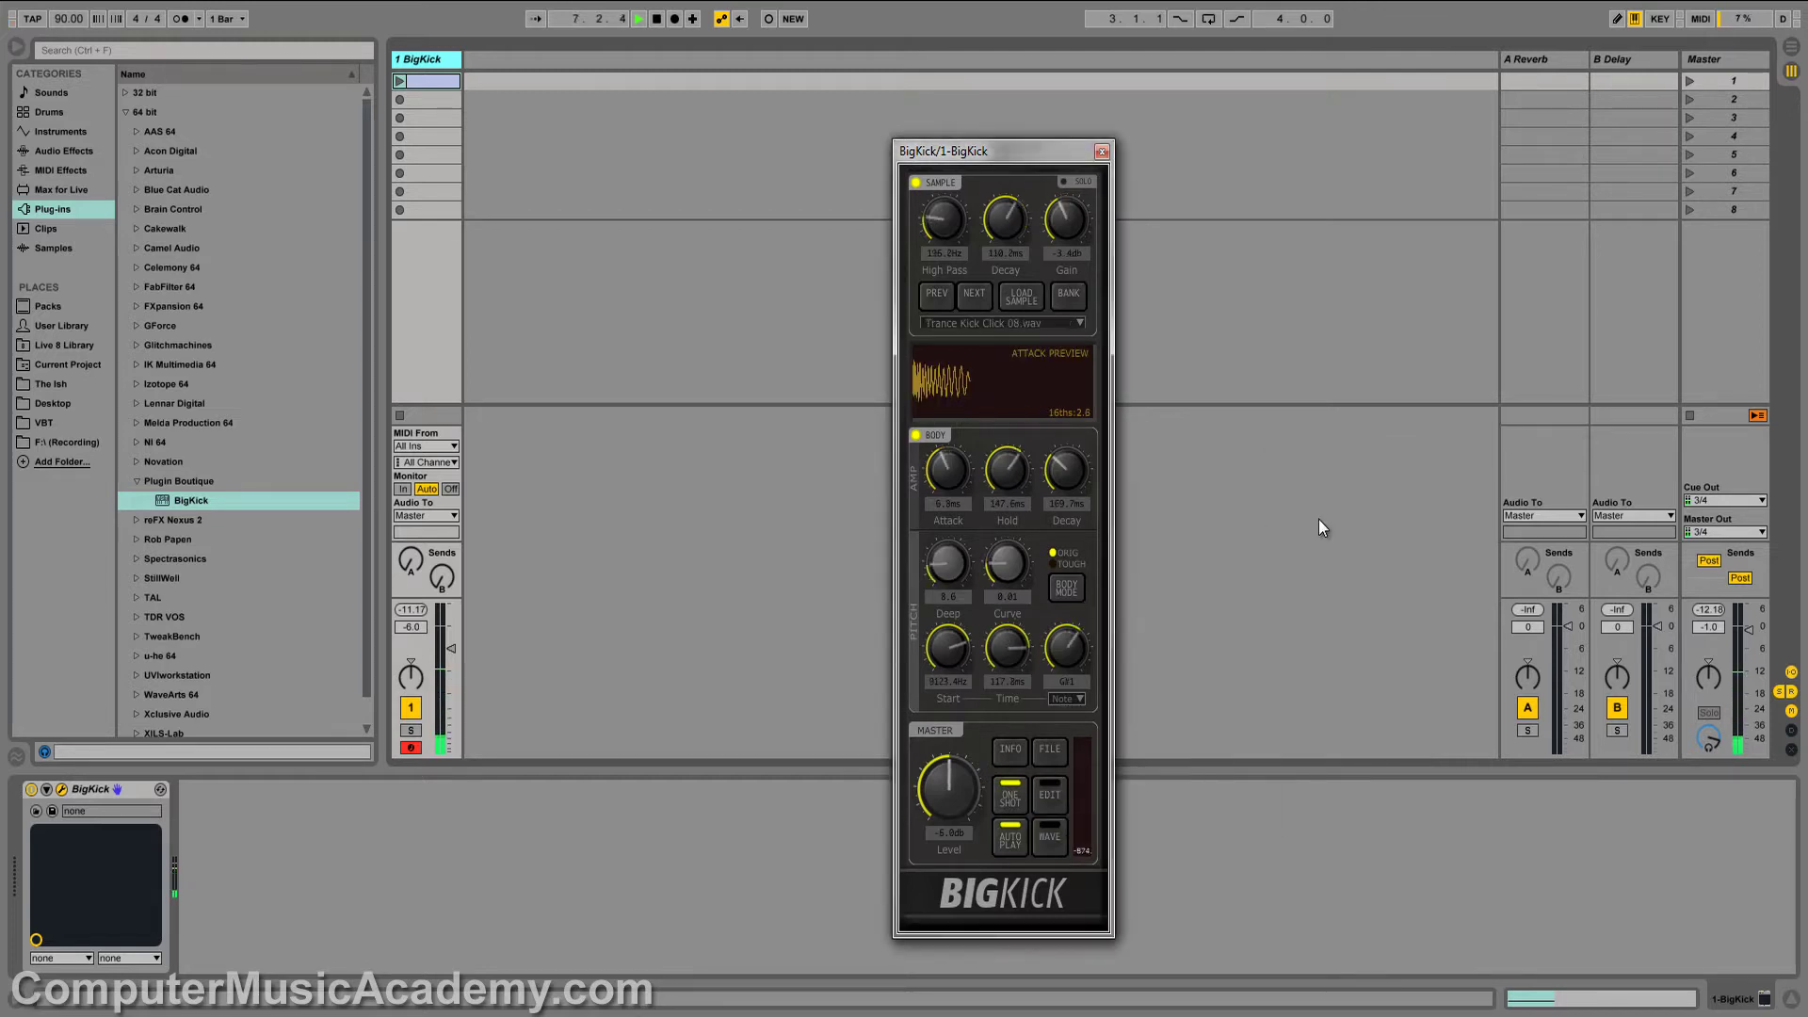
# Open BigKick's Preset Manager and switch Auto-Load Selection on.
pyautogui.click(1059, 759)
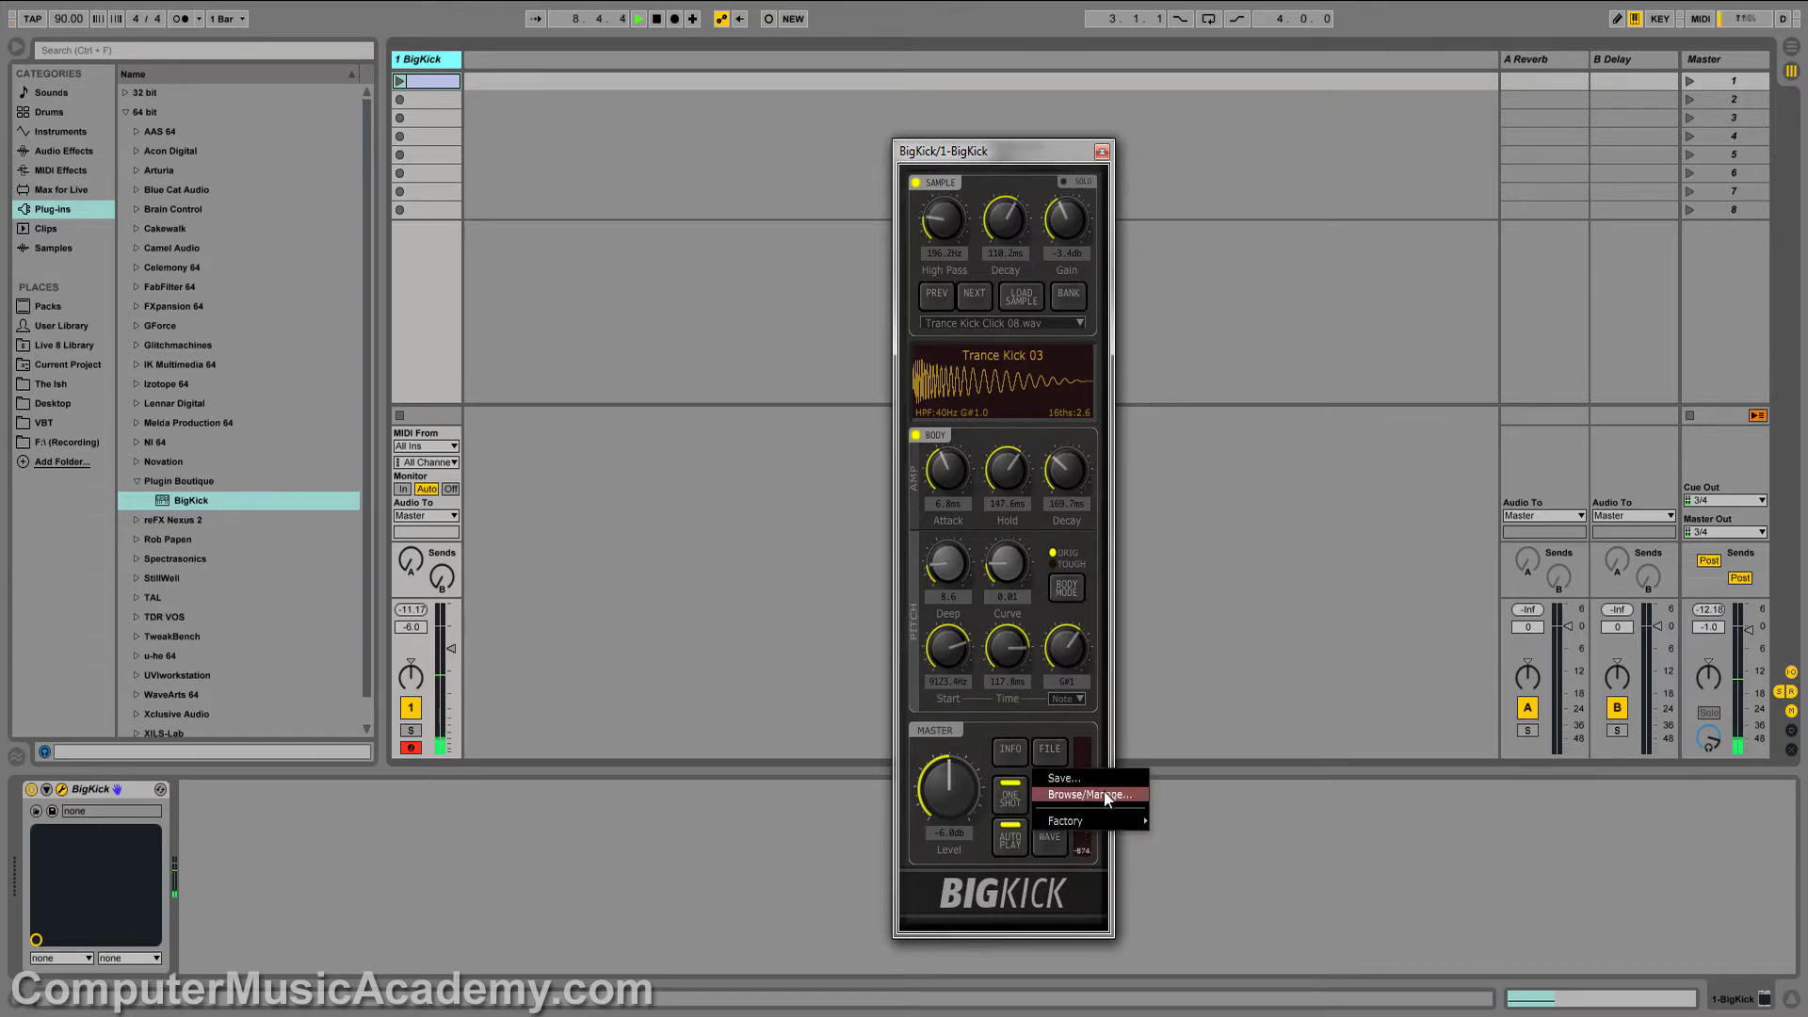
pyautogui.click(1090, 794)
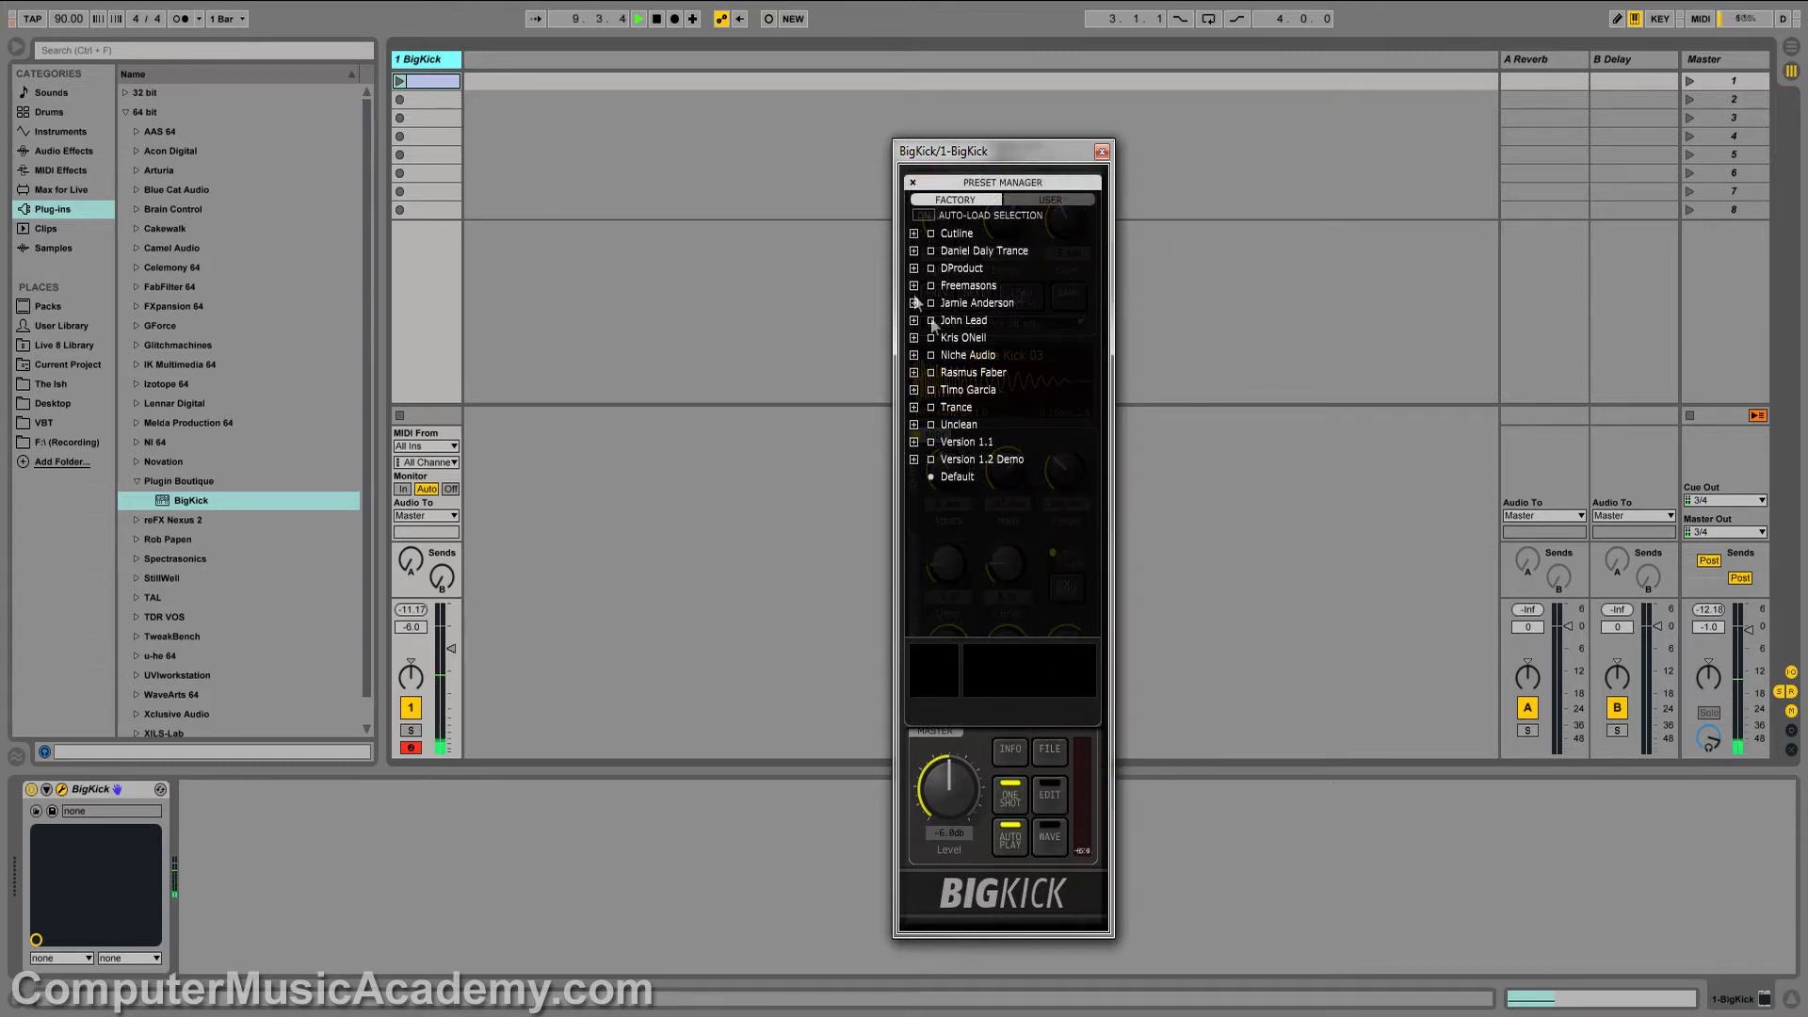
pyautogui.click(924, 216)
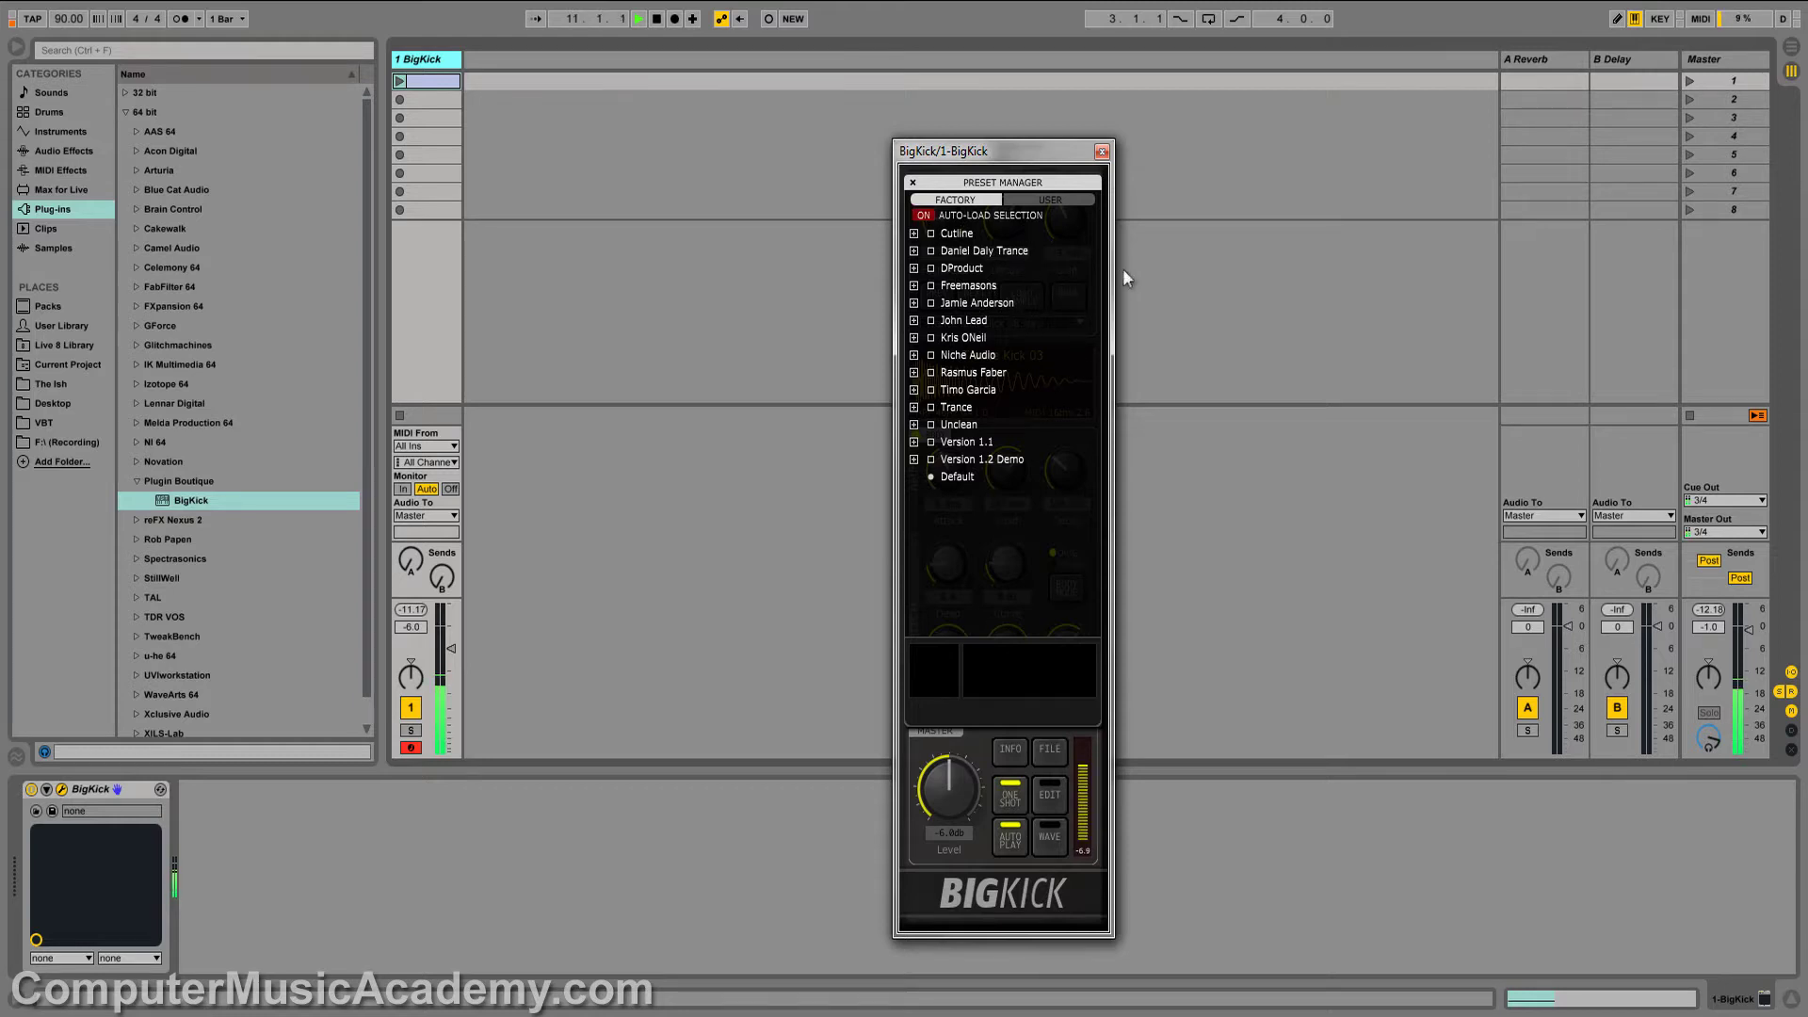
# Audition the Cutline presets Big Room Kick 01, DnB Kick 01, Dubstep Kick 01, Dubstep Kick 03 and House Kick 01, then collapse the folder.
pyautogui.click(914, 233)
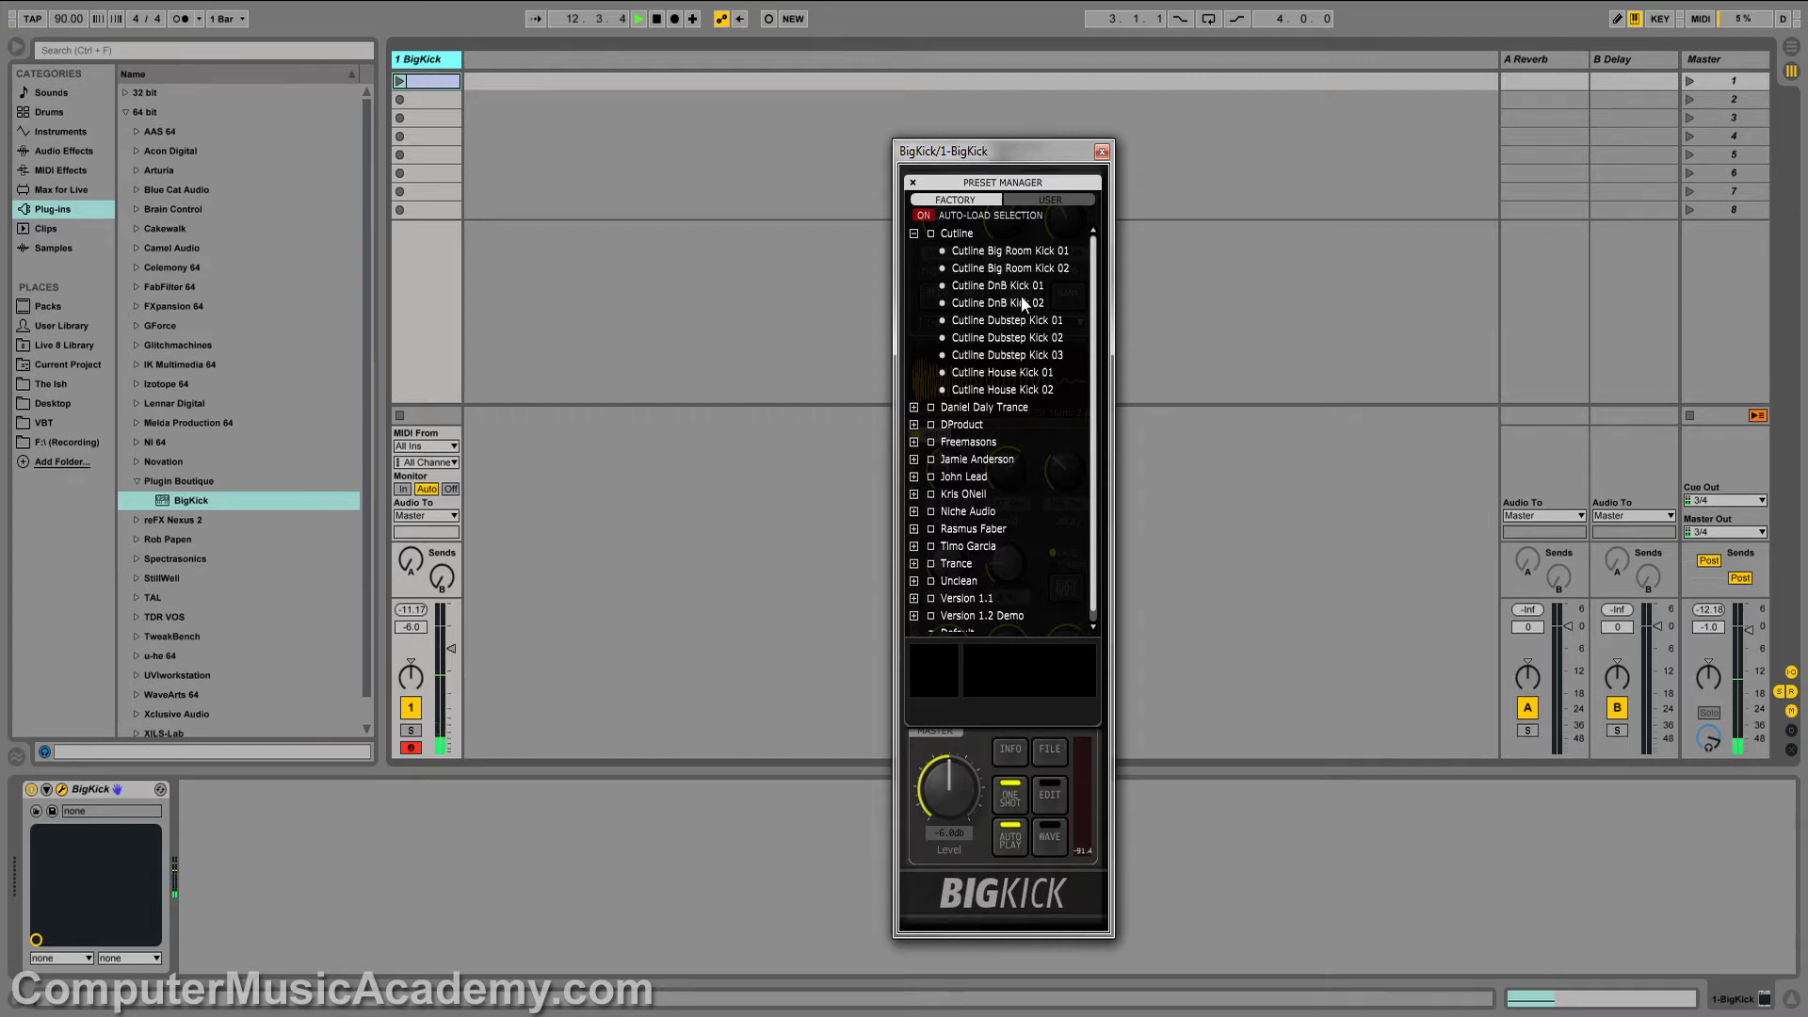
pyautogui.click(1045, 252)
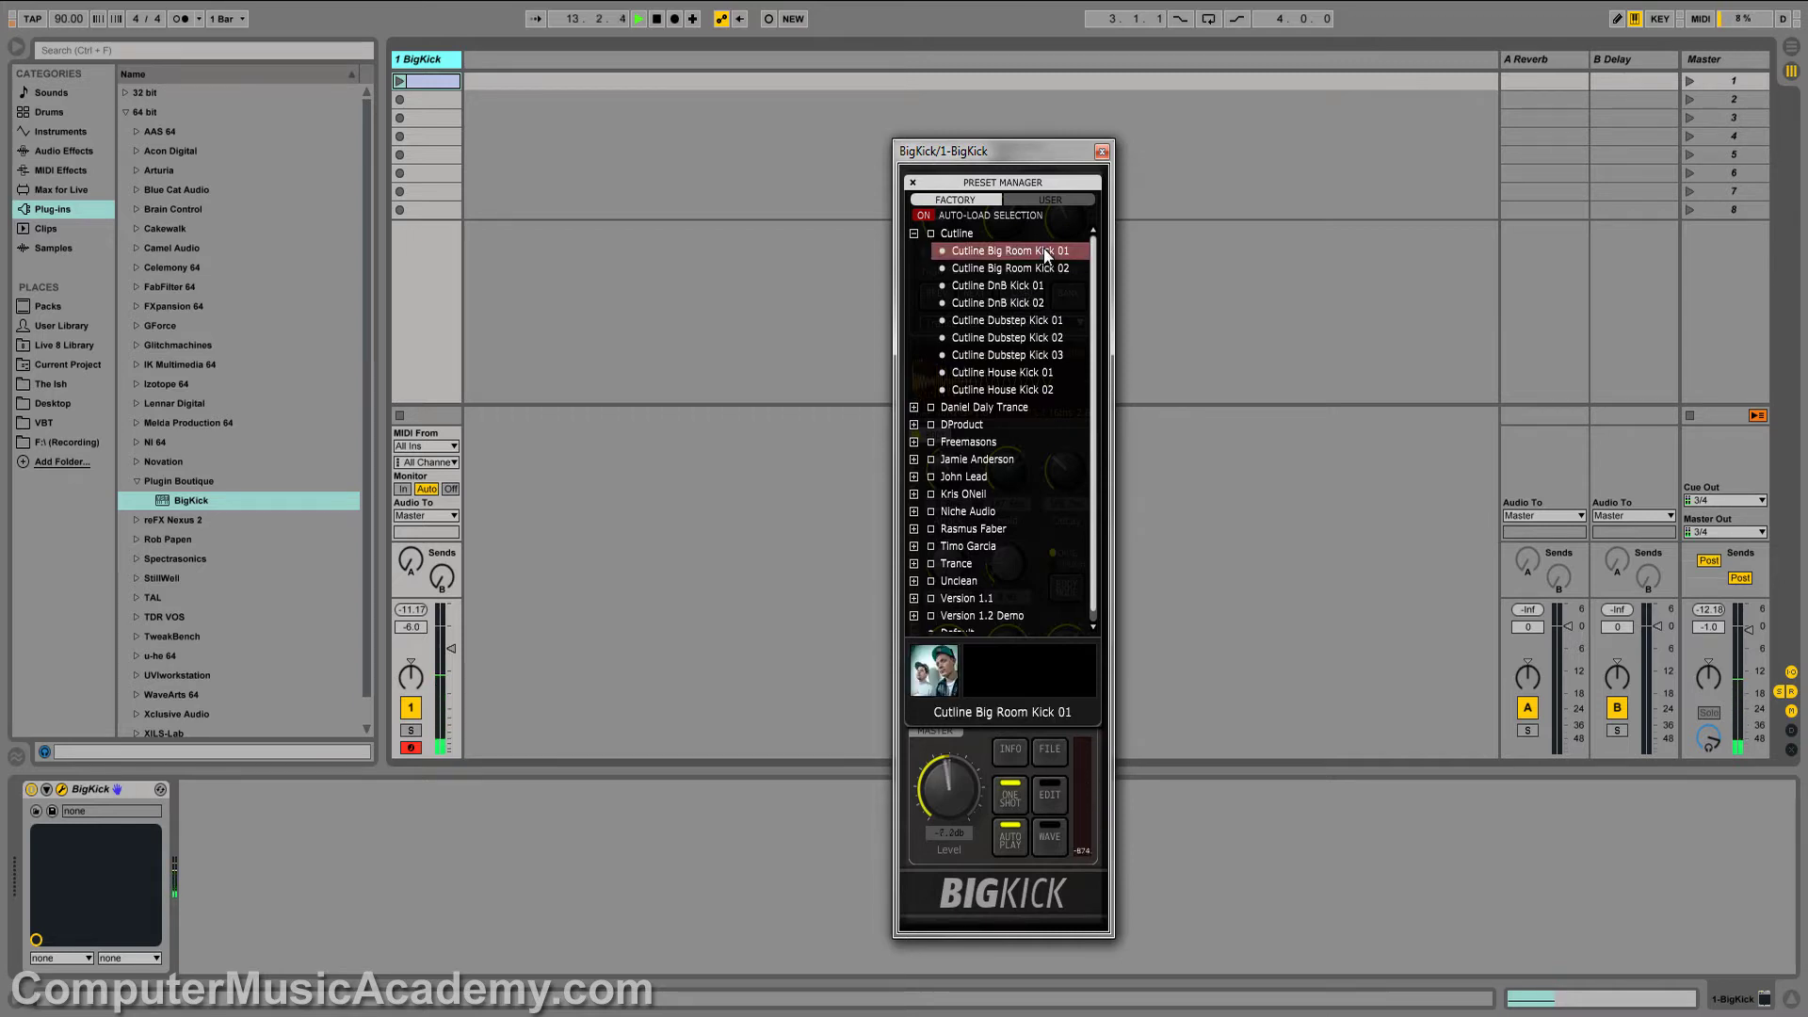
pyautogui.click(1021, 289)
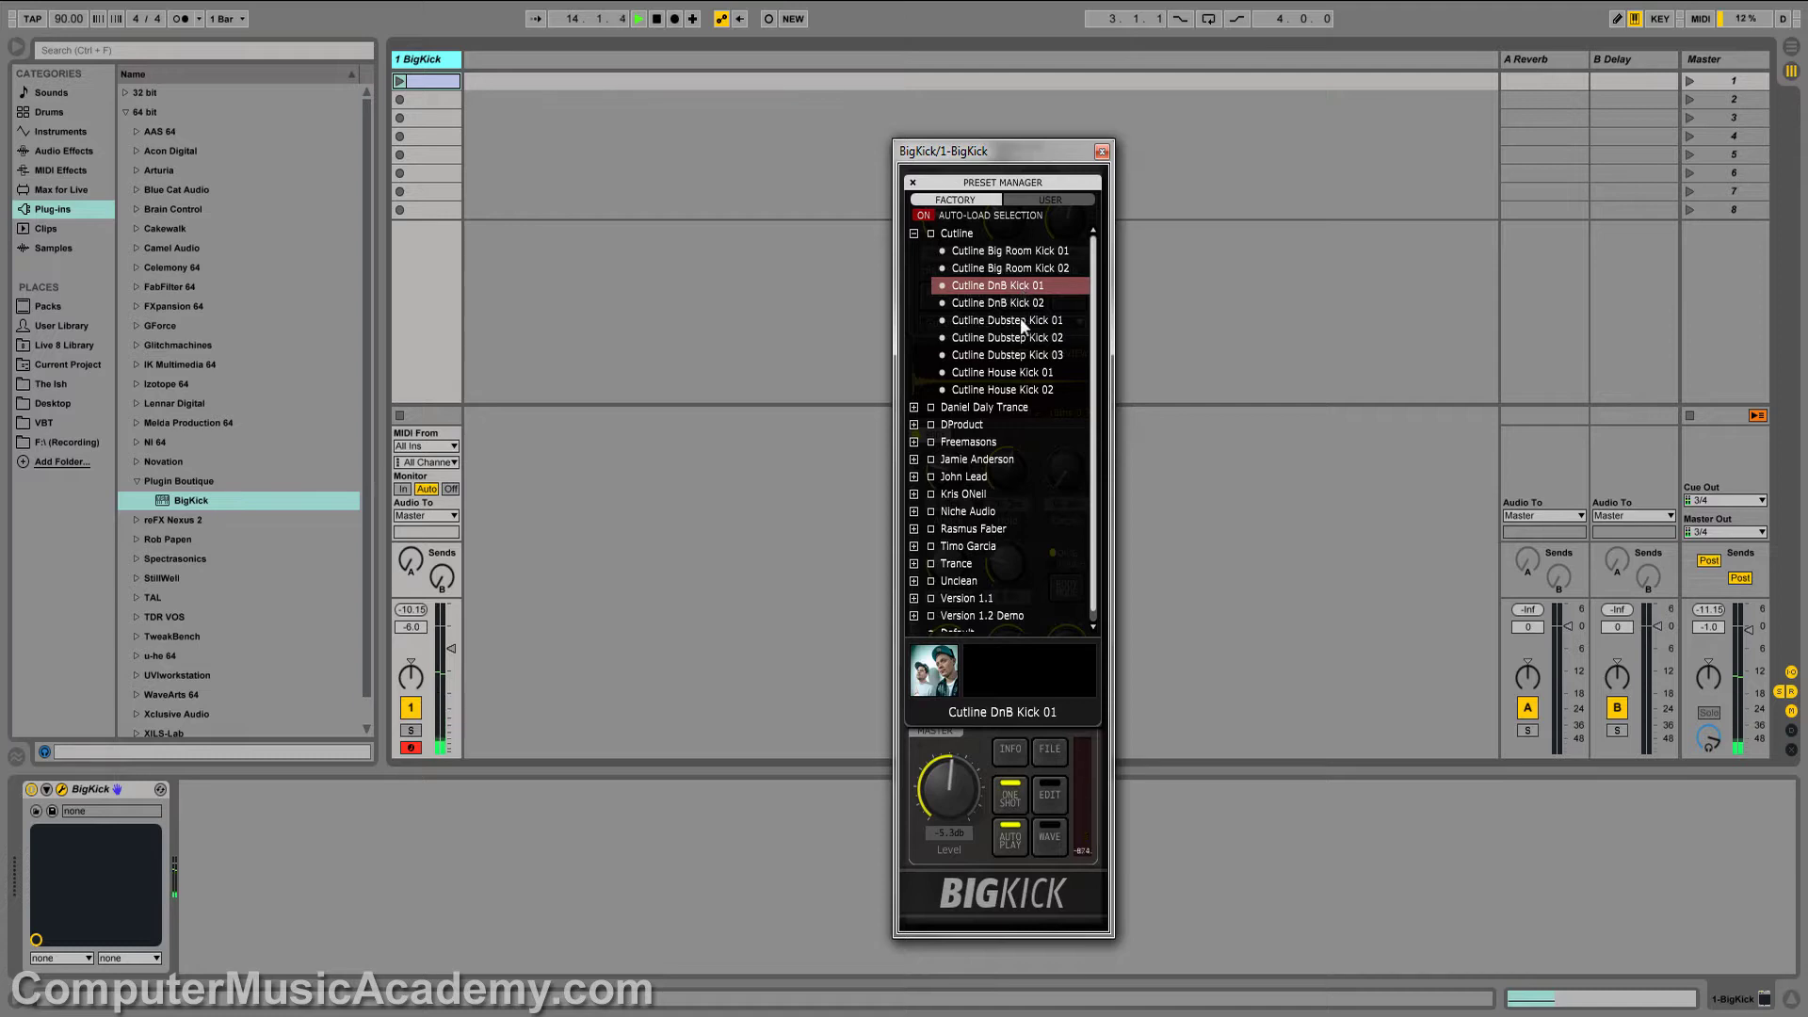
pyautogui.click(1020, 320)
pyautogui.click(1017, 356)
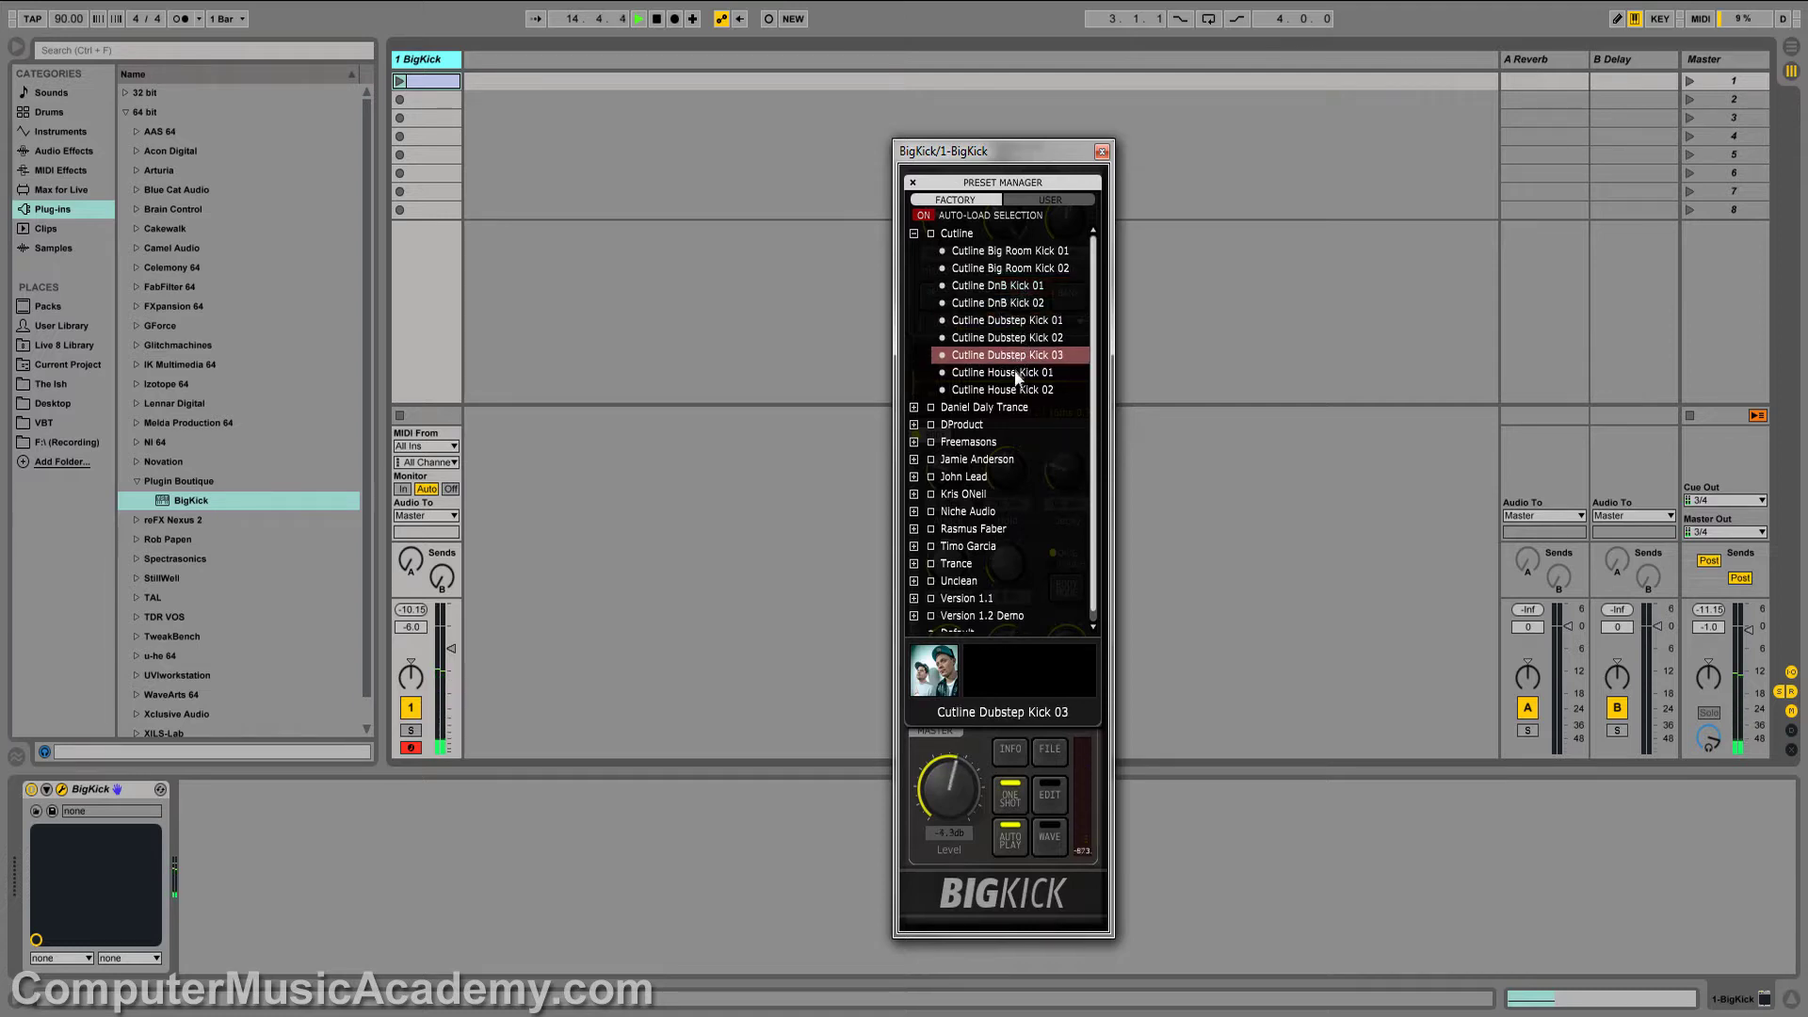
pyautogui.click(1012, 374)
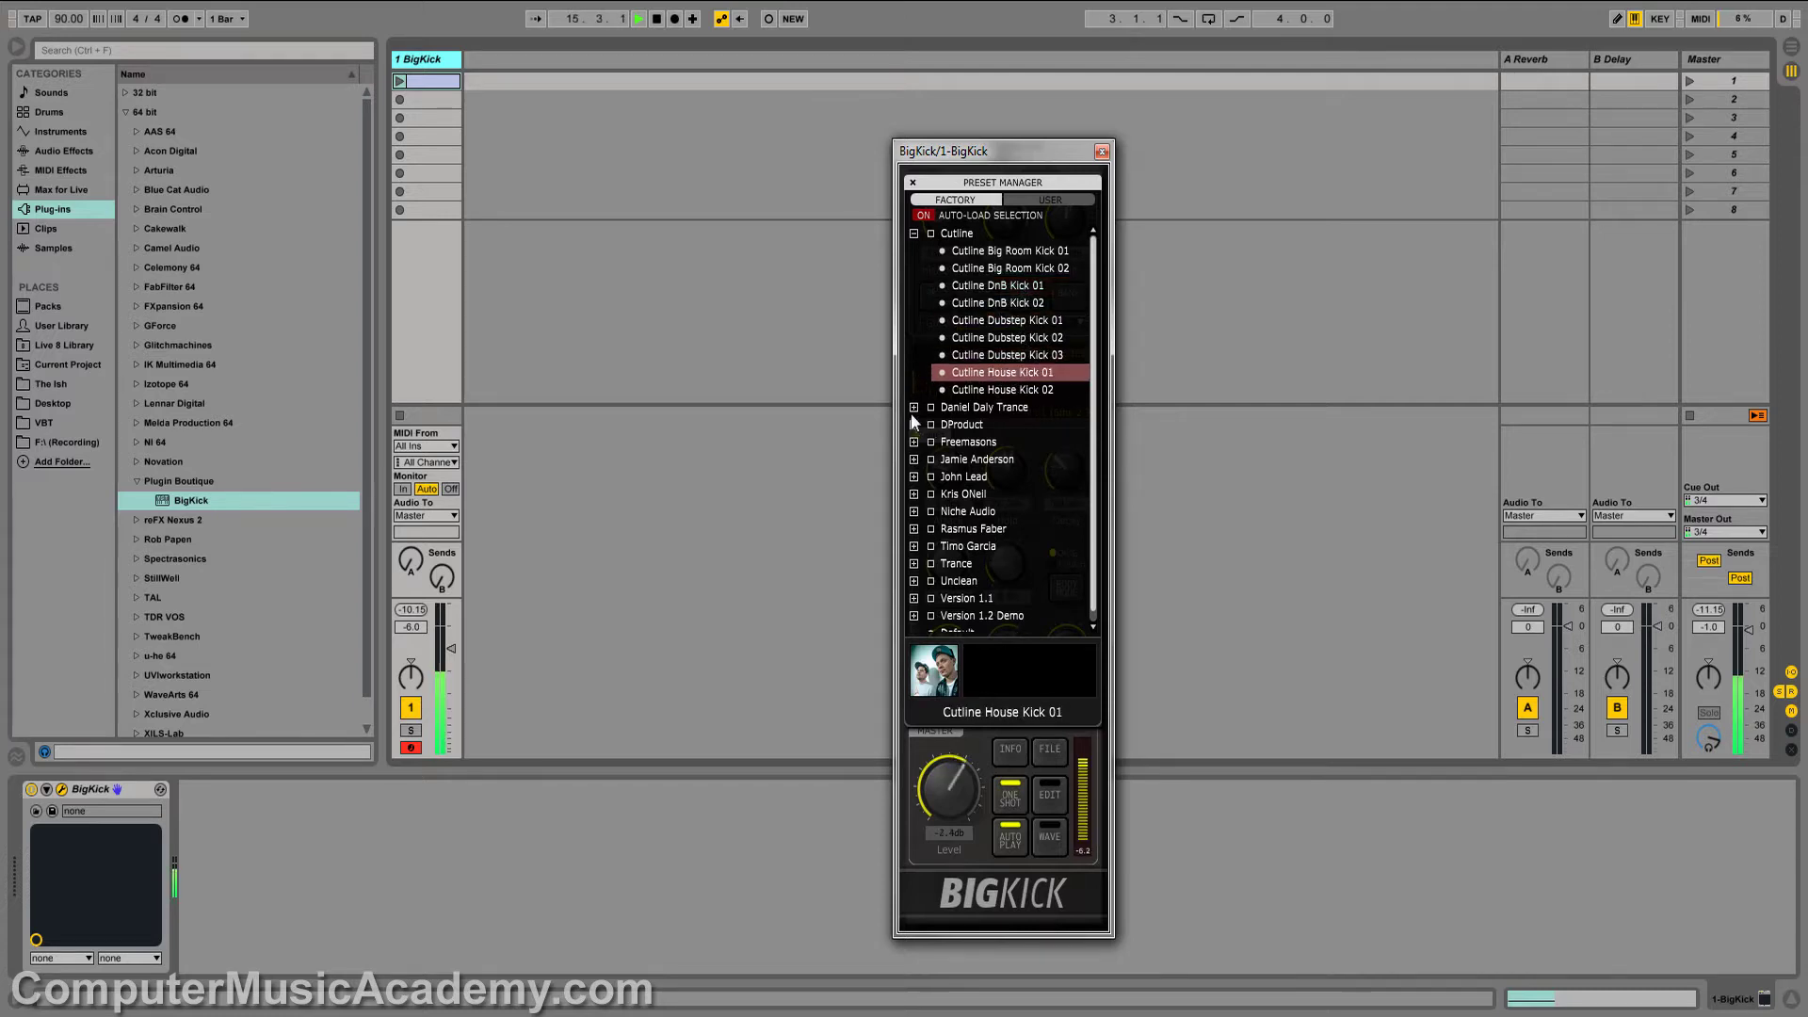
pyautogui.click(913, 233)
# Audition Tech Kick 01, Tech Kick 09, Trance Kick 03, Trance Kick 07 and Trance Kick 10 from the Daniel Daly Trance folder.
pyautogui.click(913, 251)
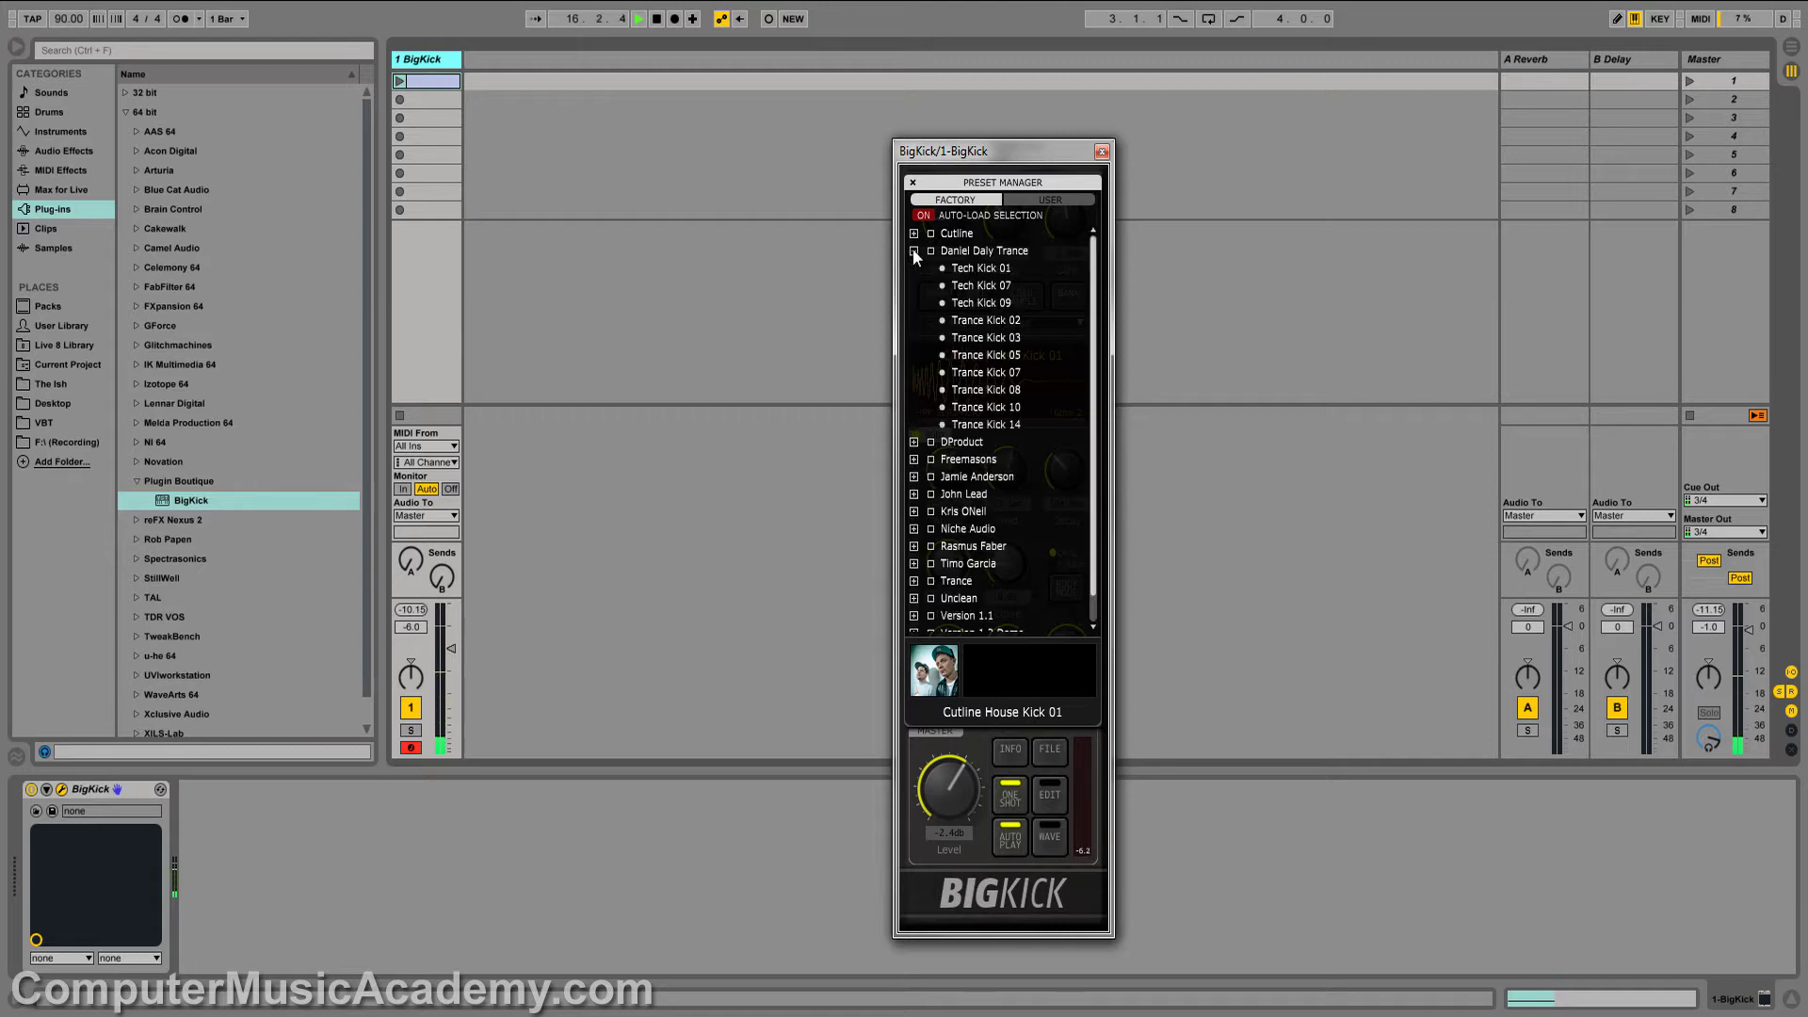
pyautogui.click(979, 269)
pyautogui.click(983, 303)
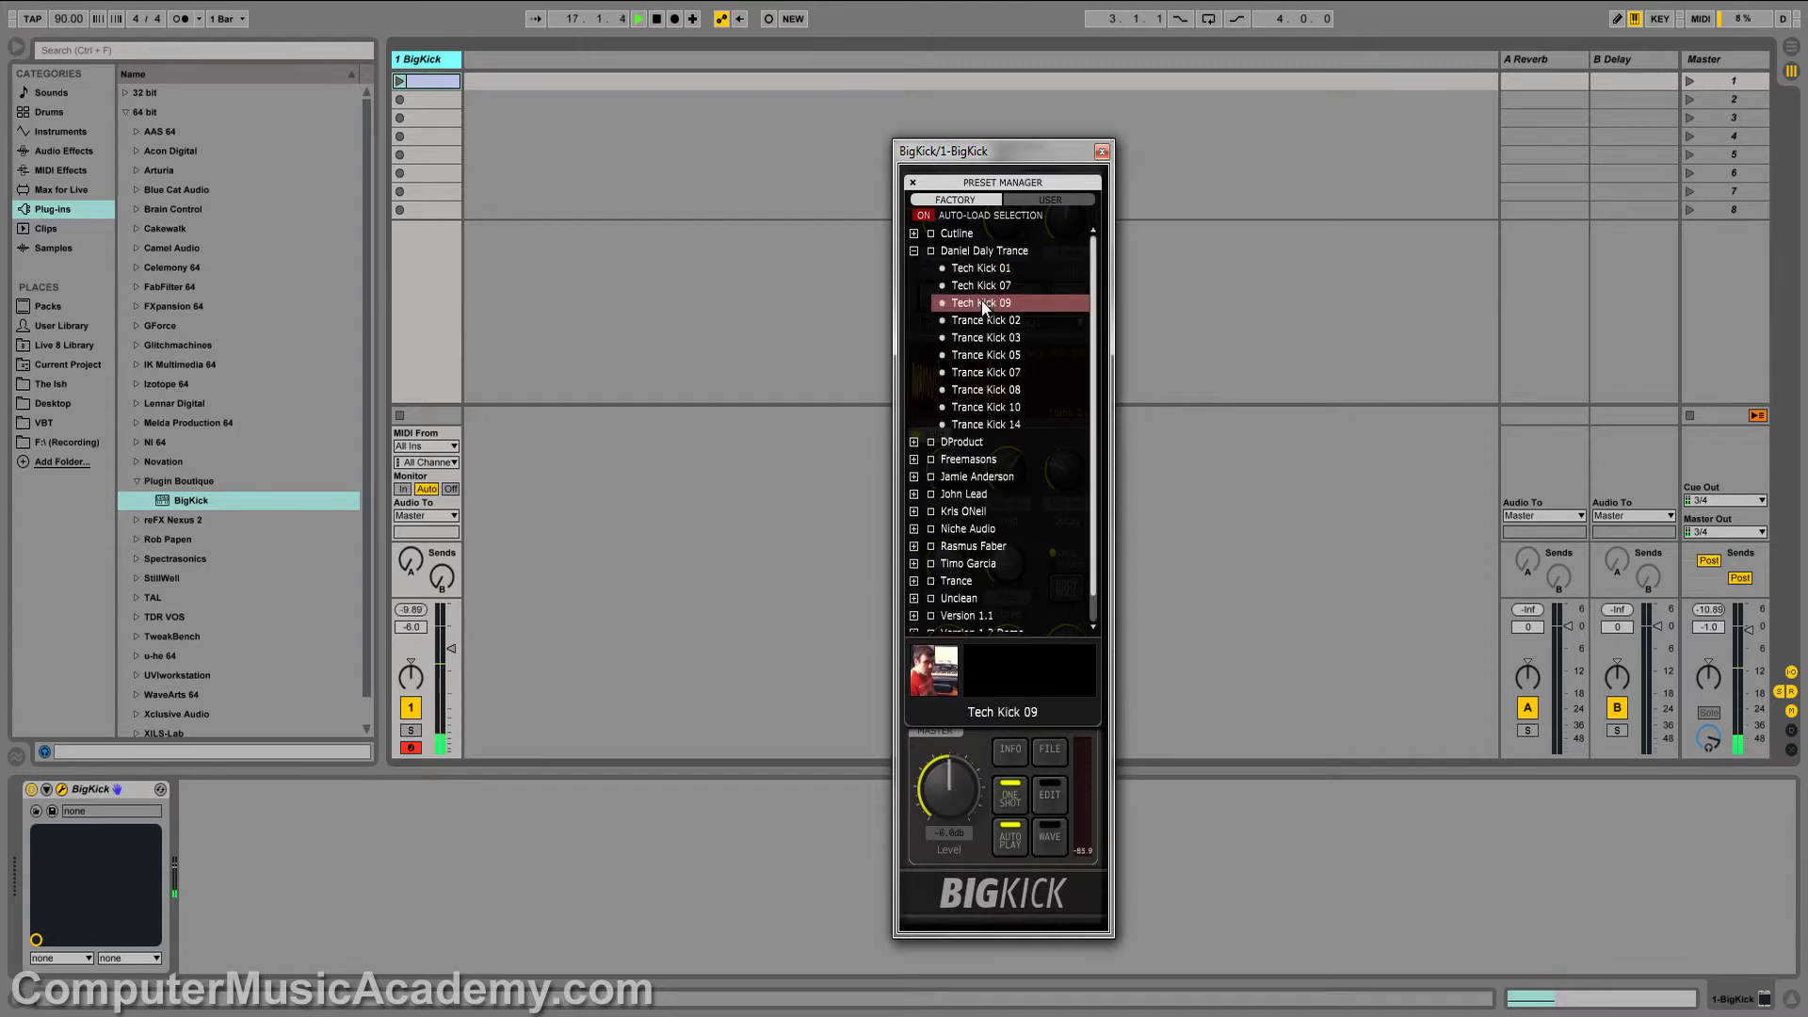
pyautogui.click(1008, 339)
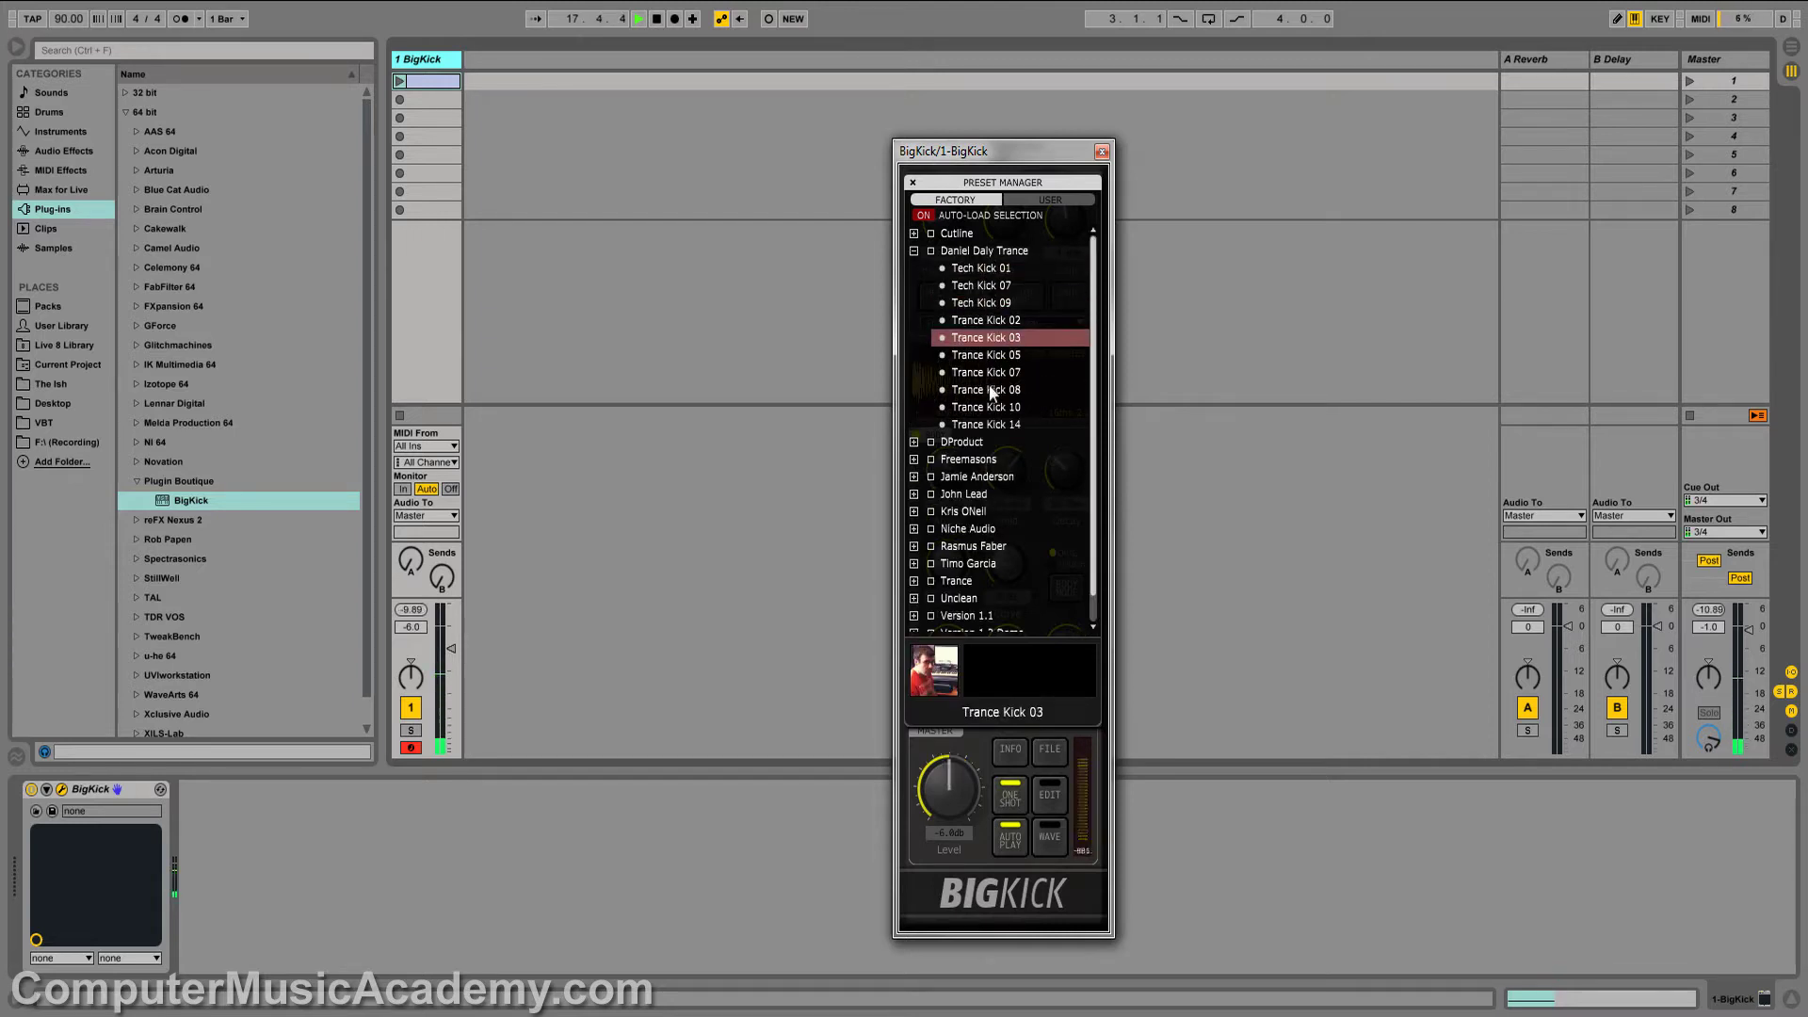
pyautogui.click(991, 375)
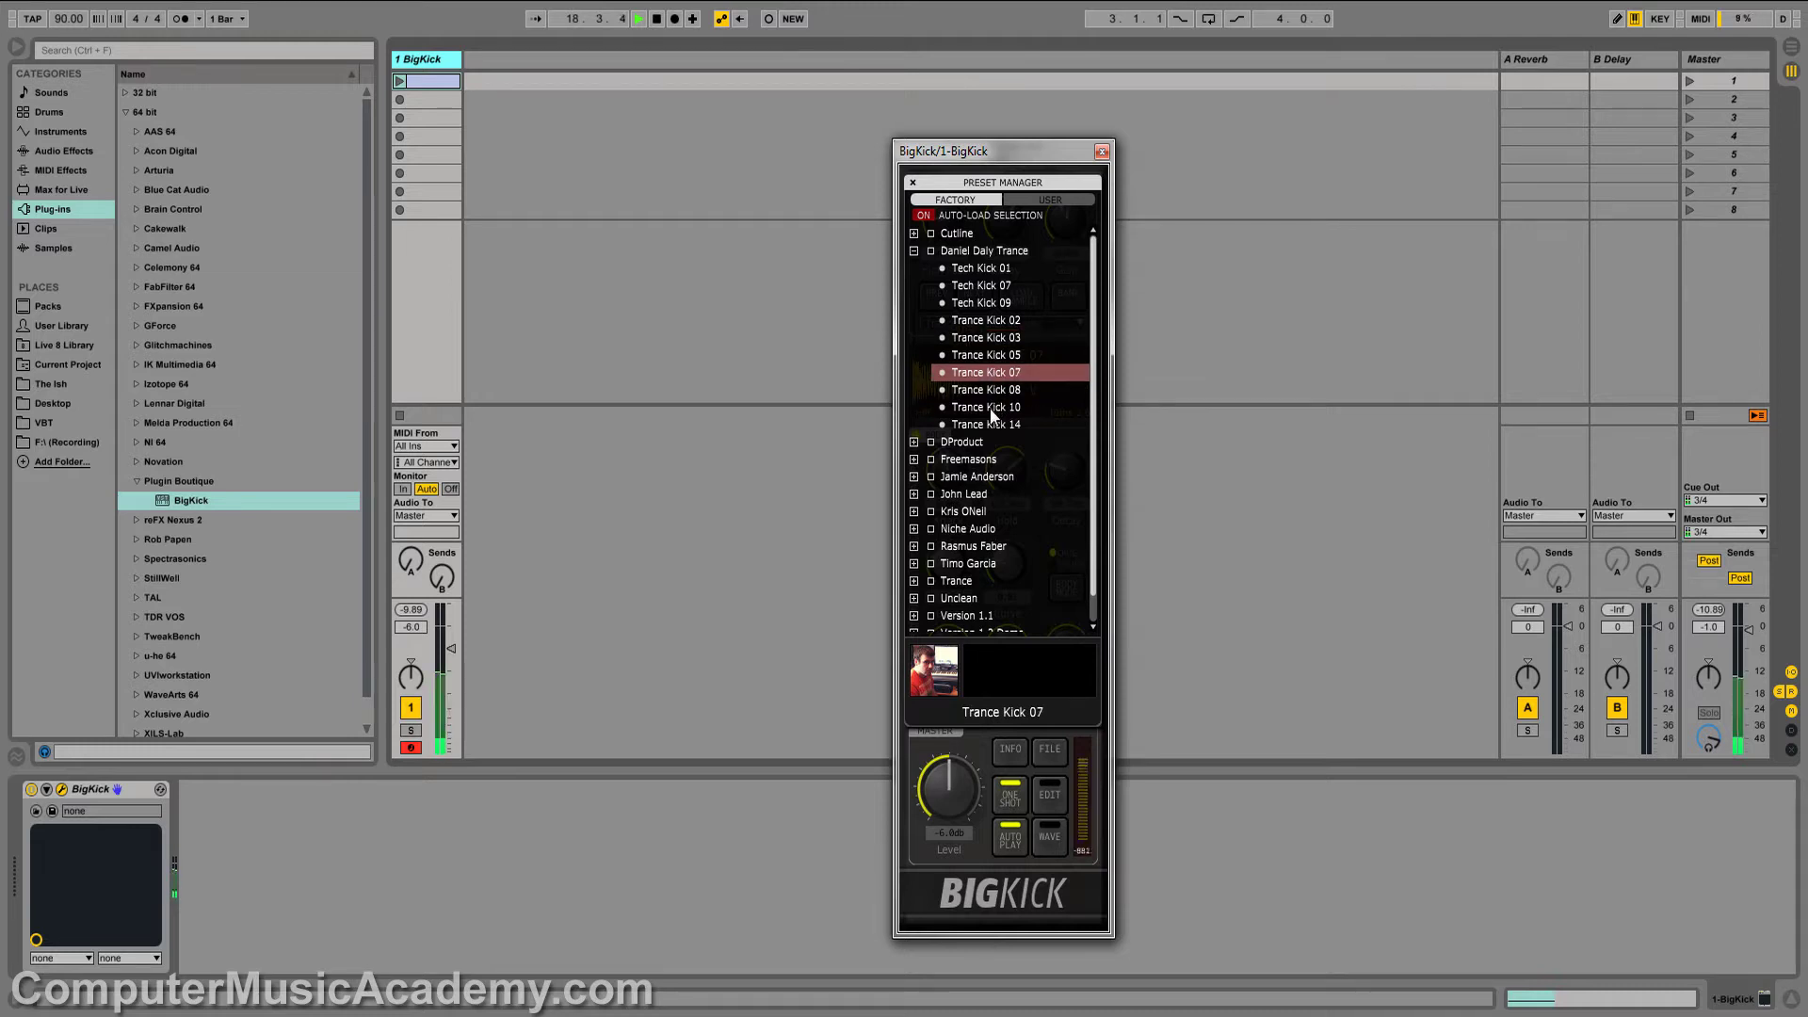
pyautogui.click(995, 409)
pyautogui.click(914, 251)
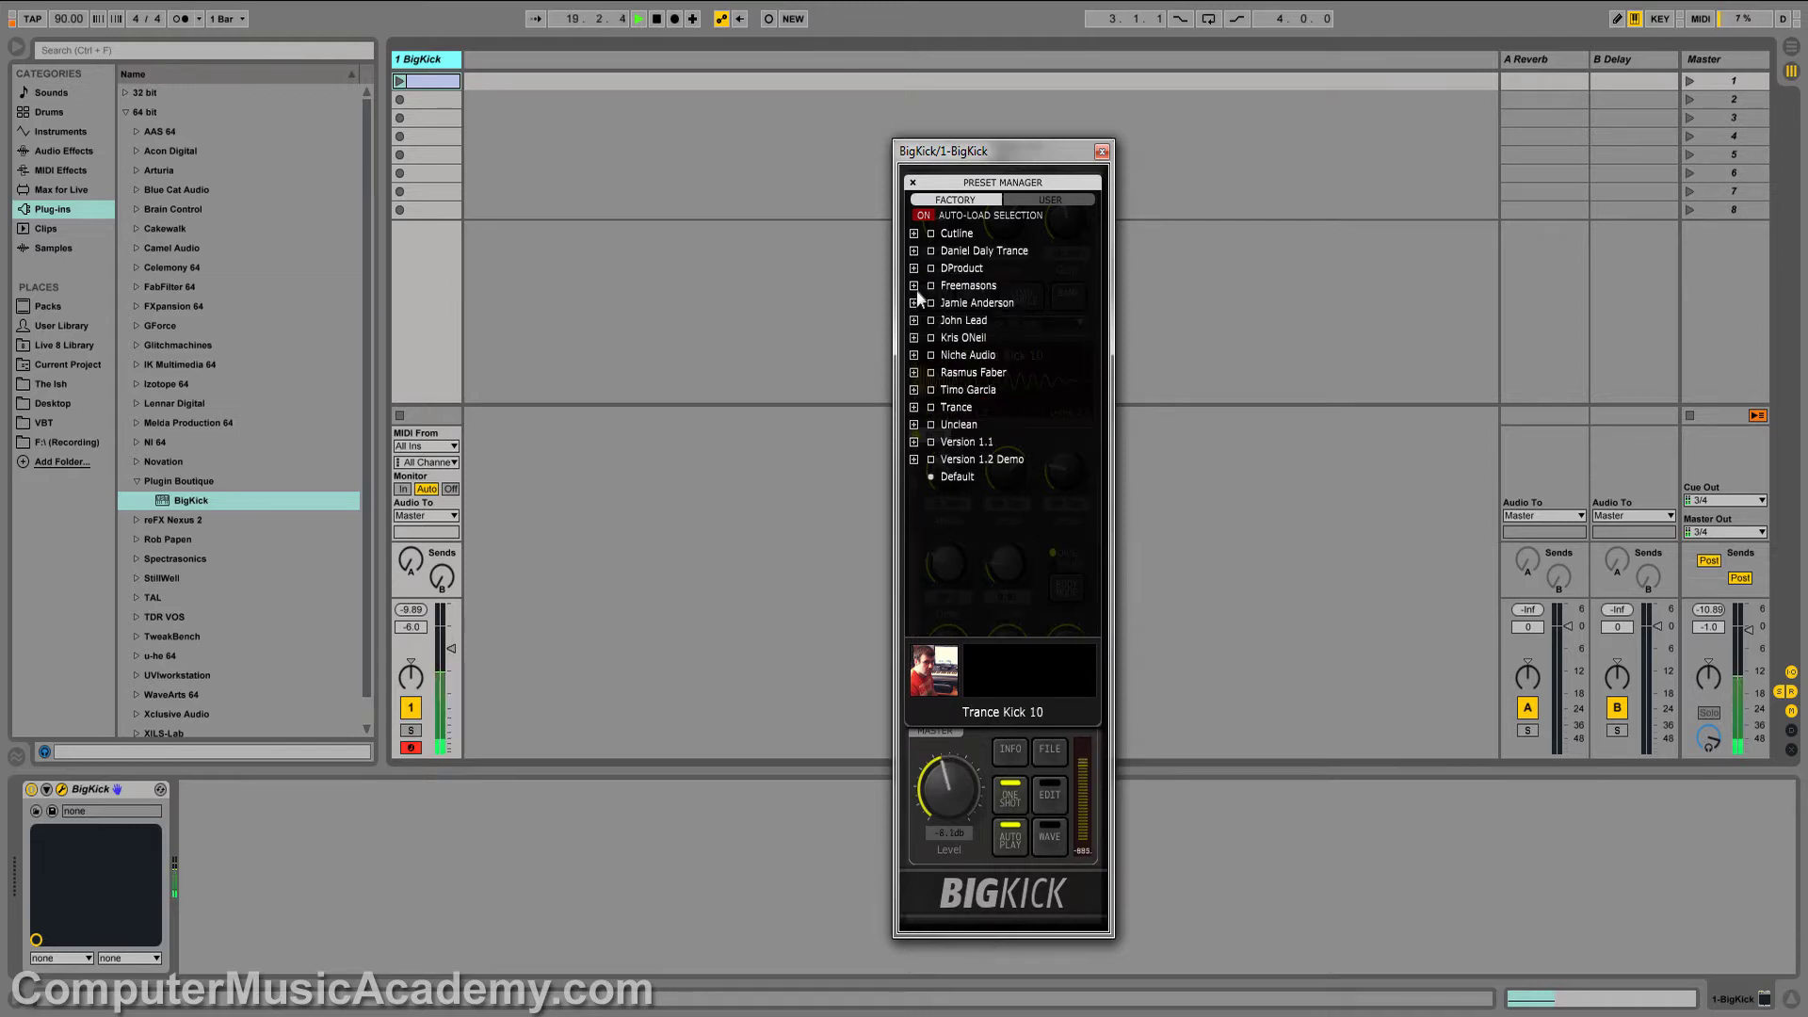
# Audition the Freemasons presets Bread and Butter, Electro Kick, NU 909 Kick and Wide Kick, and collapse their folder.
pyautogui.click(914, 286)
pyautogui.click(1019, 304)
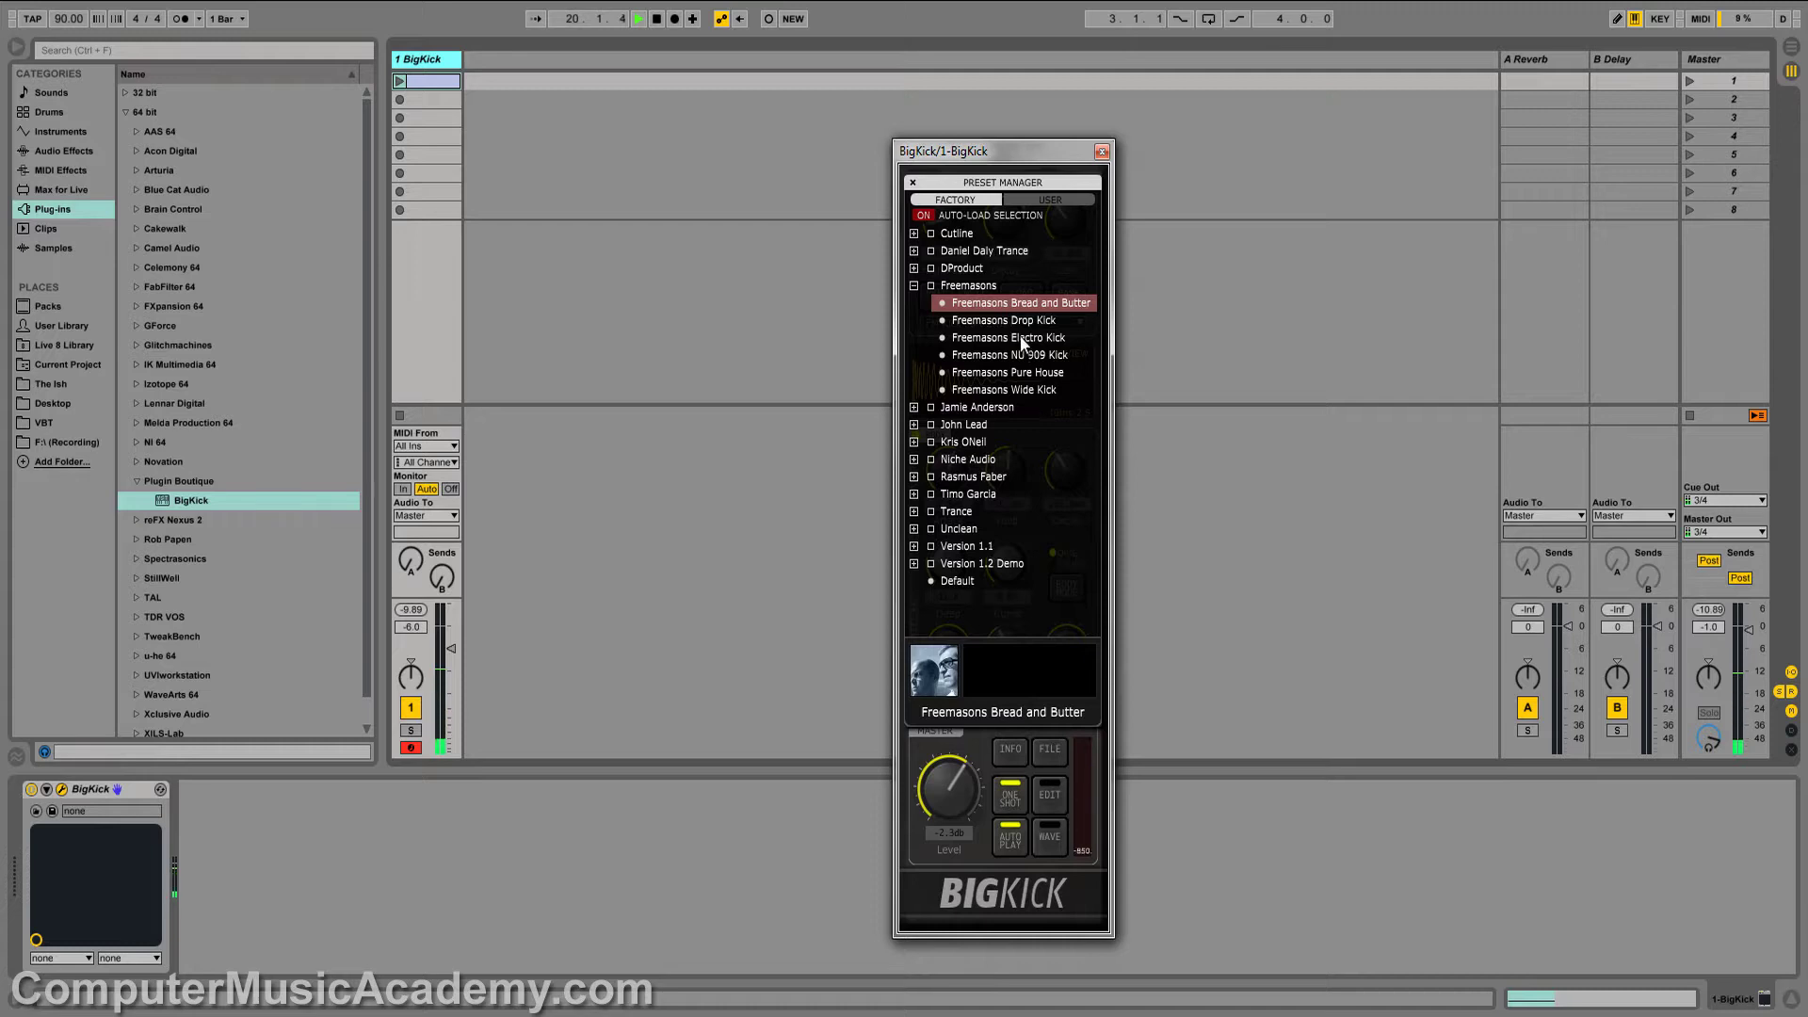
pyautogui.click(1023, 339)
pyautogui.click(1010, 356)
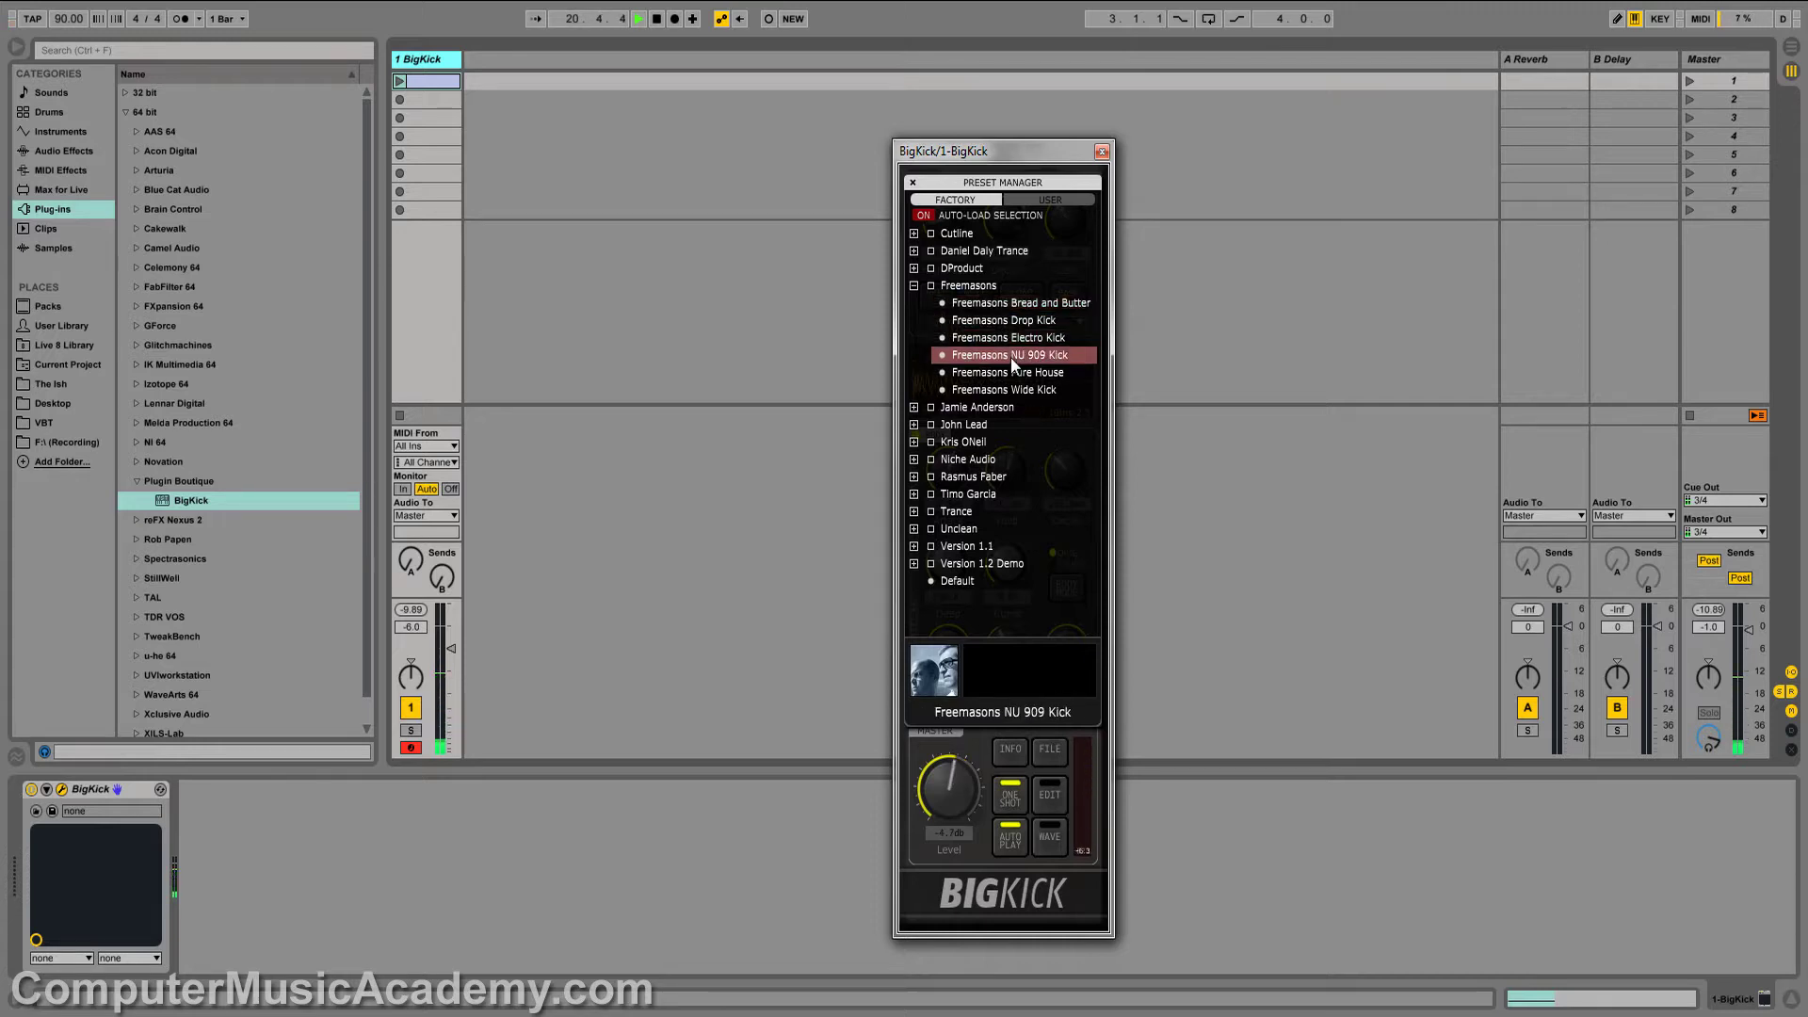
pyautogui.click(1024, 390)
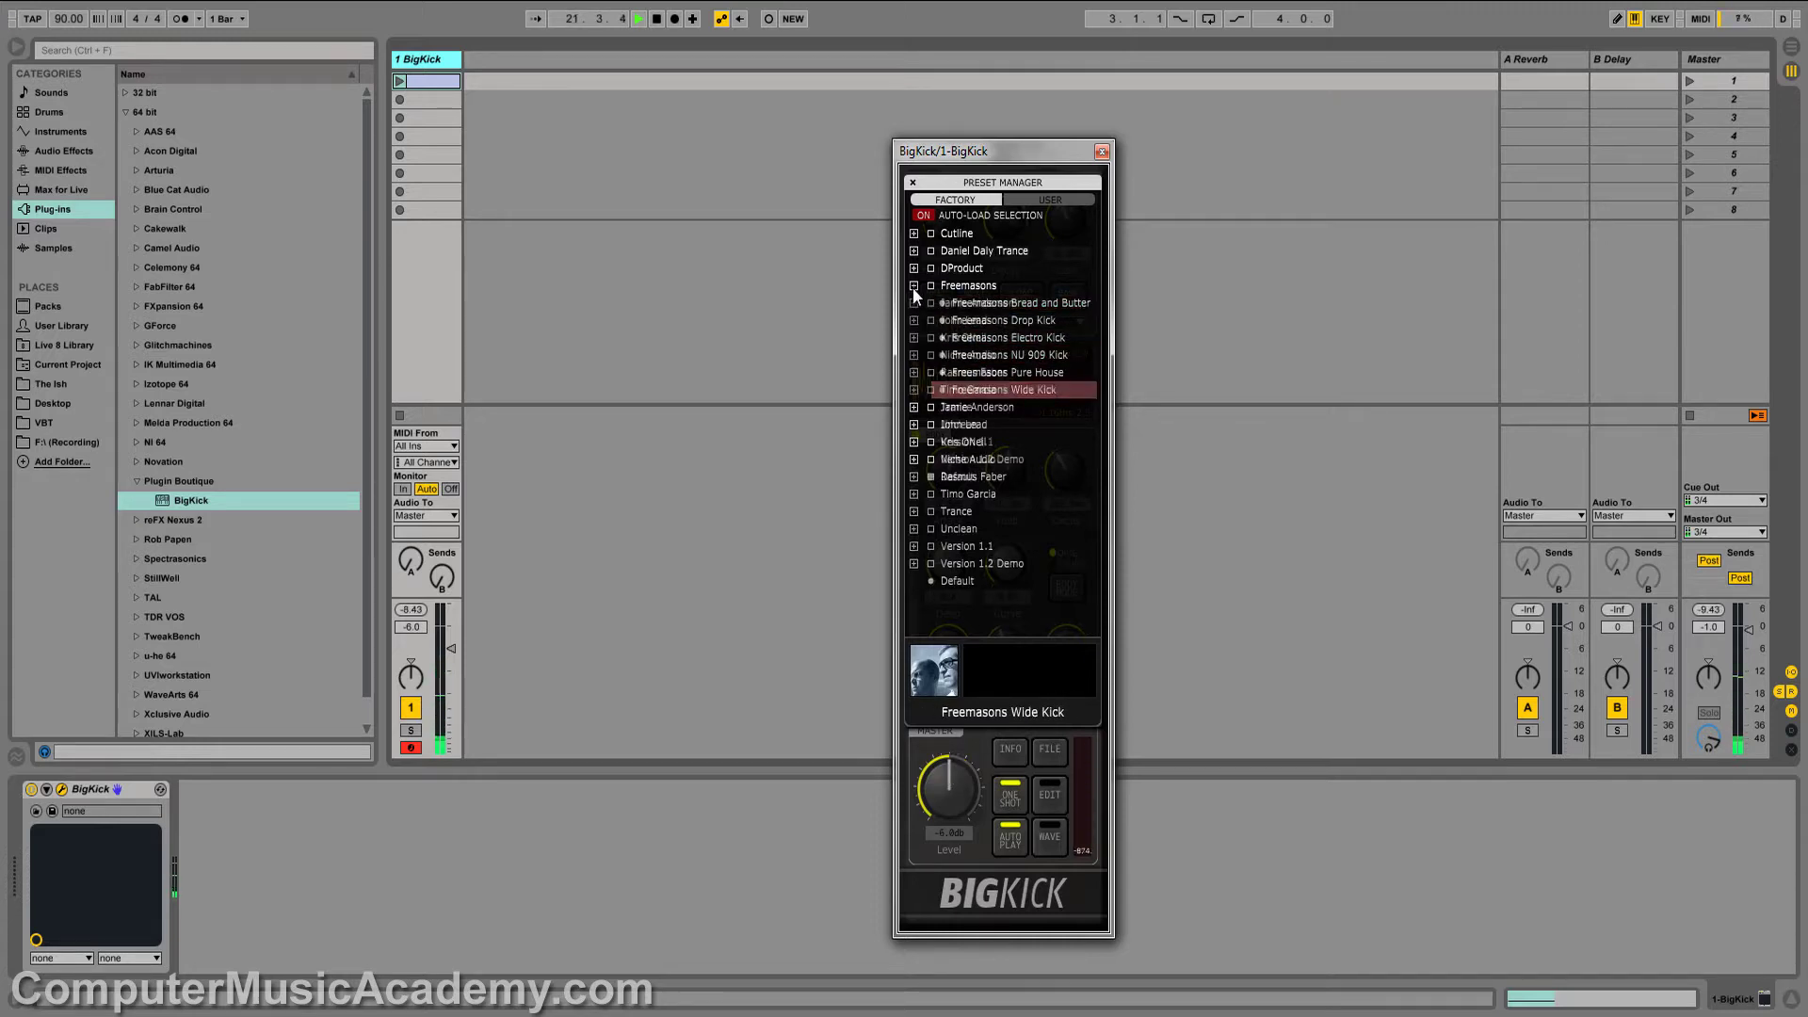
pyautogui.click(913, 286)
# Audition the John Lead presets Deep House 1, Tech House 1 and Tech House 2, and collapse their folder.
pyautogui.click(914, 321)
pyautogui.click(937, 339)
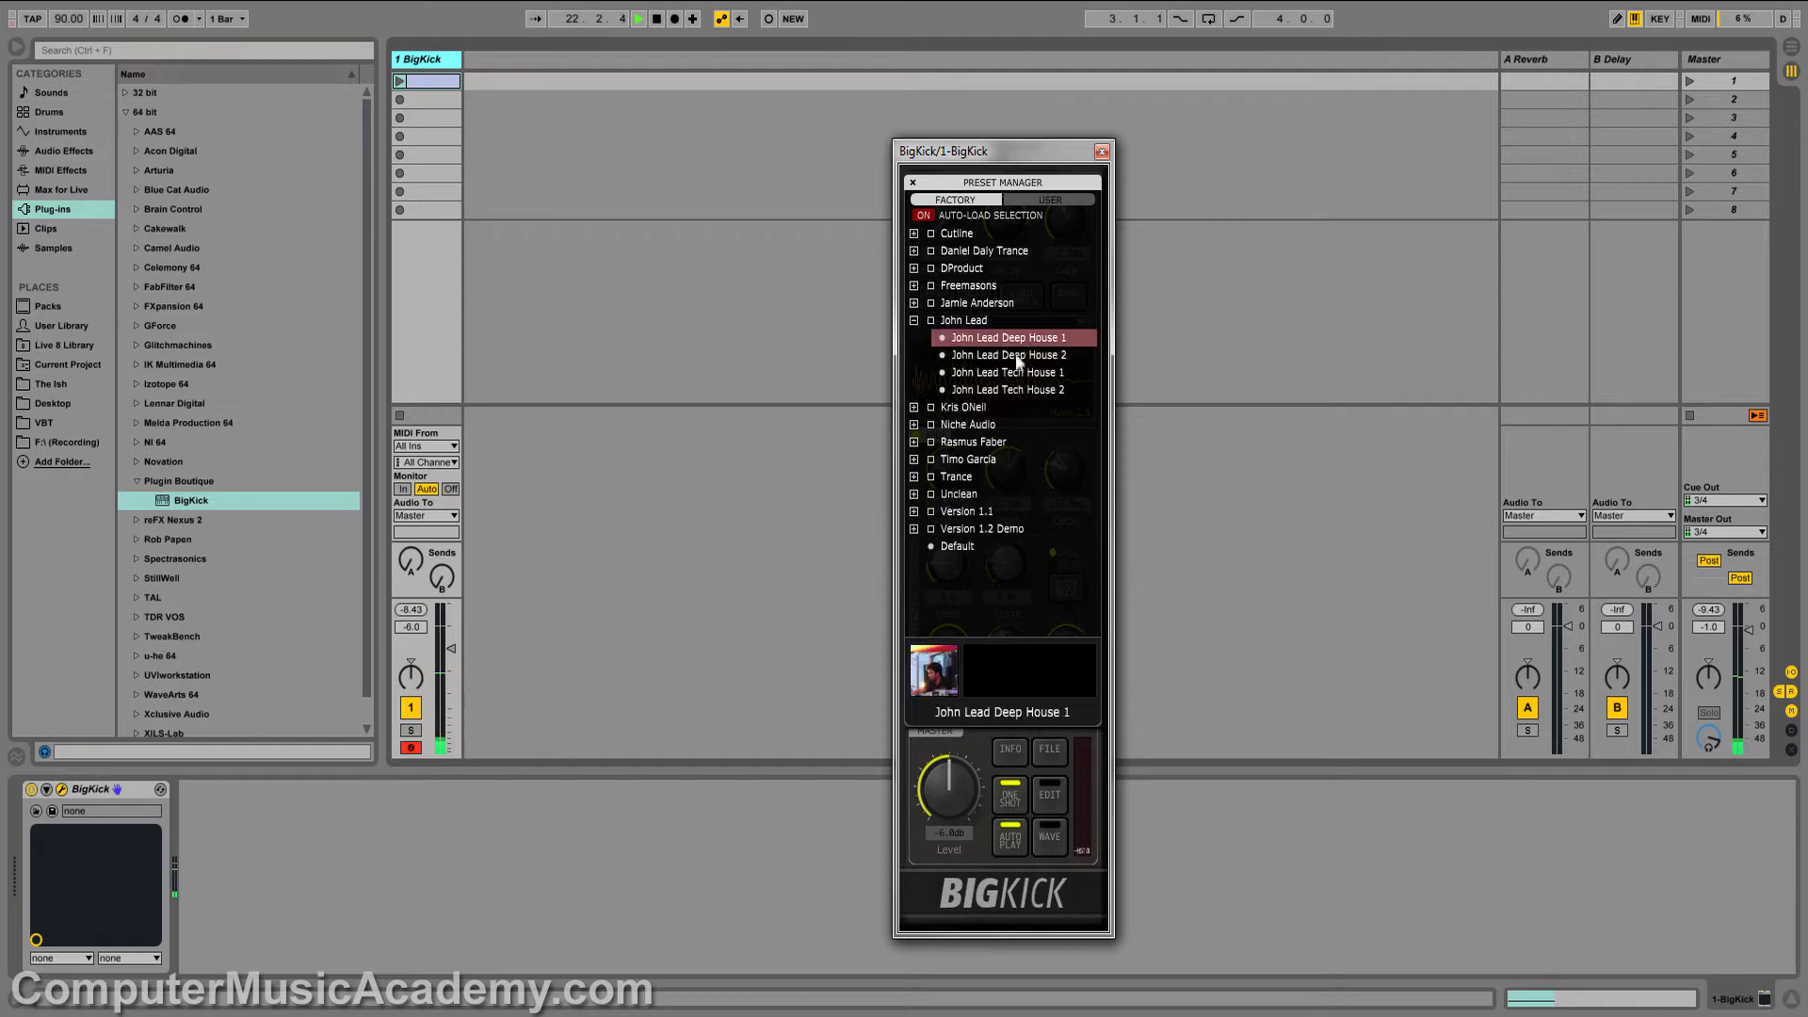
pyautogui.click(1006, 370)
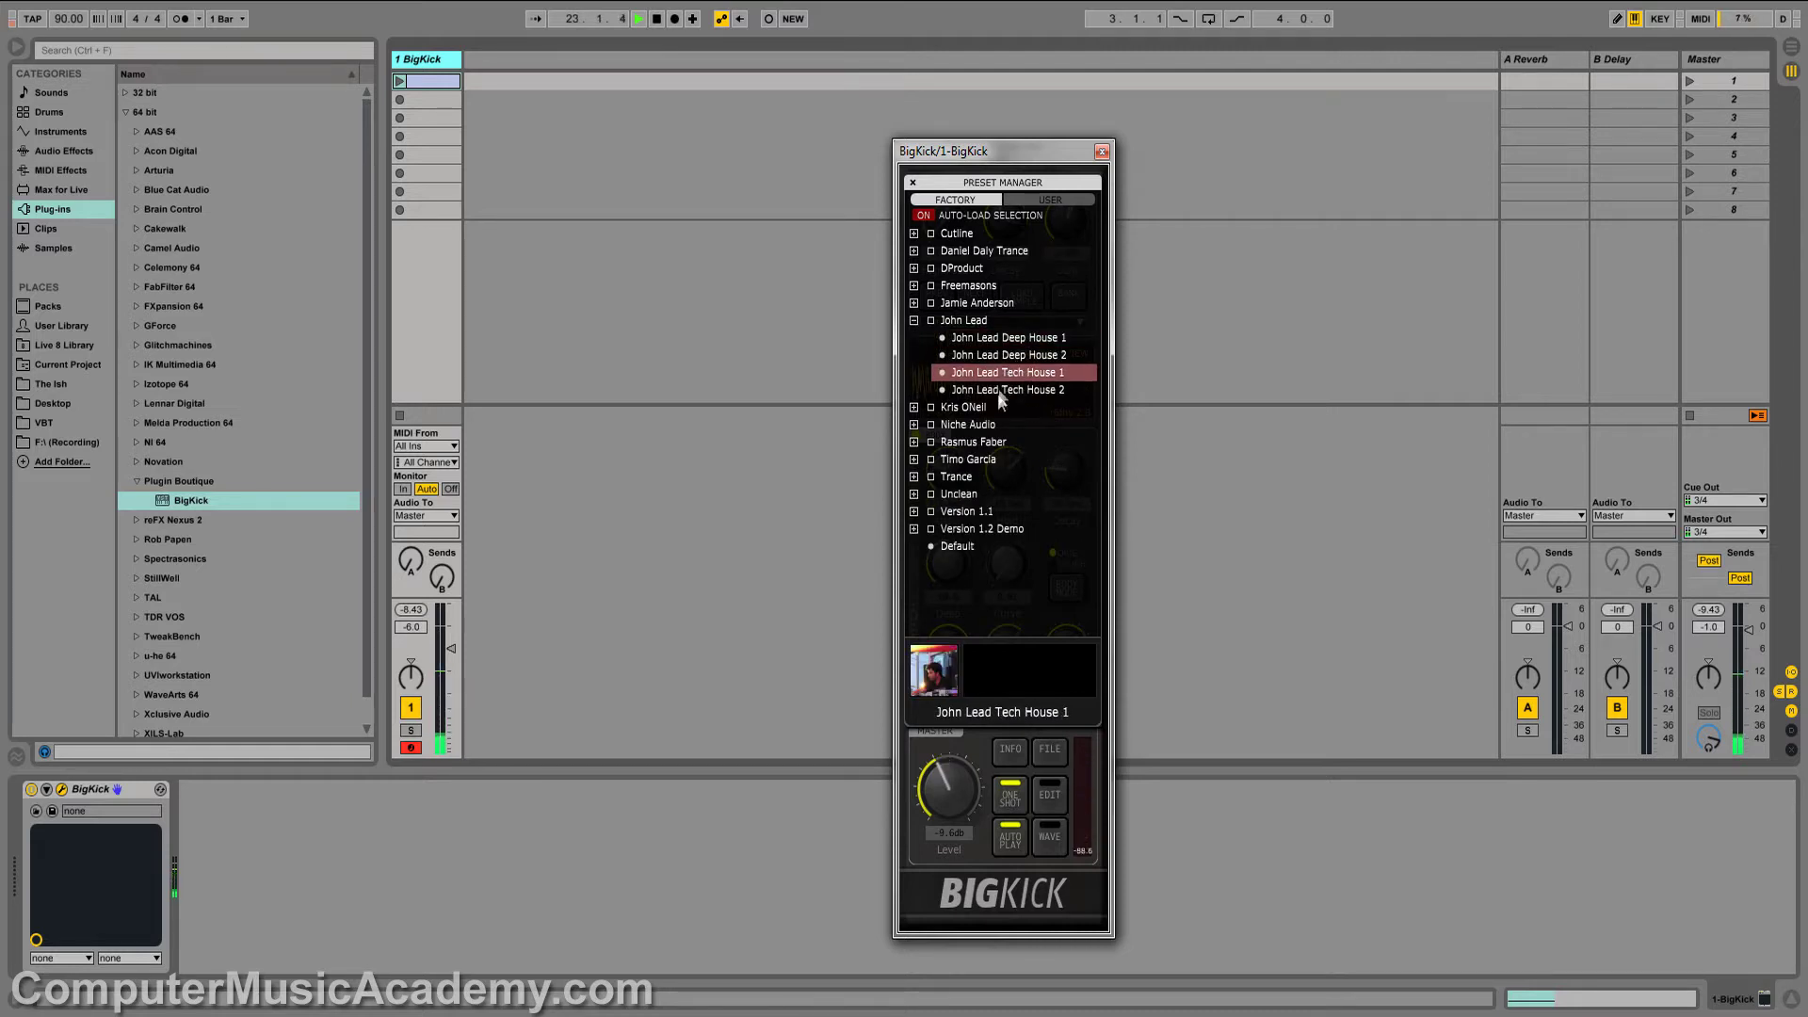
pyautogui.click(1008, 389)
pyautogui.click(914, 321)
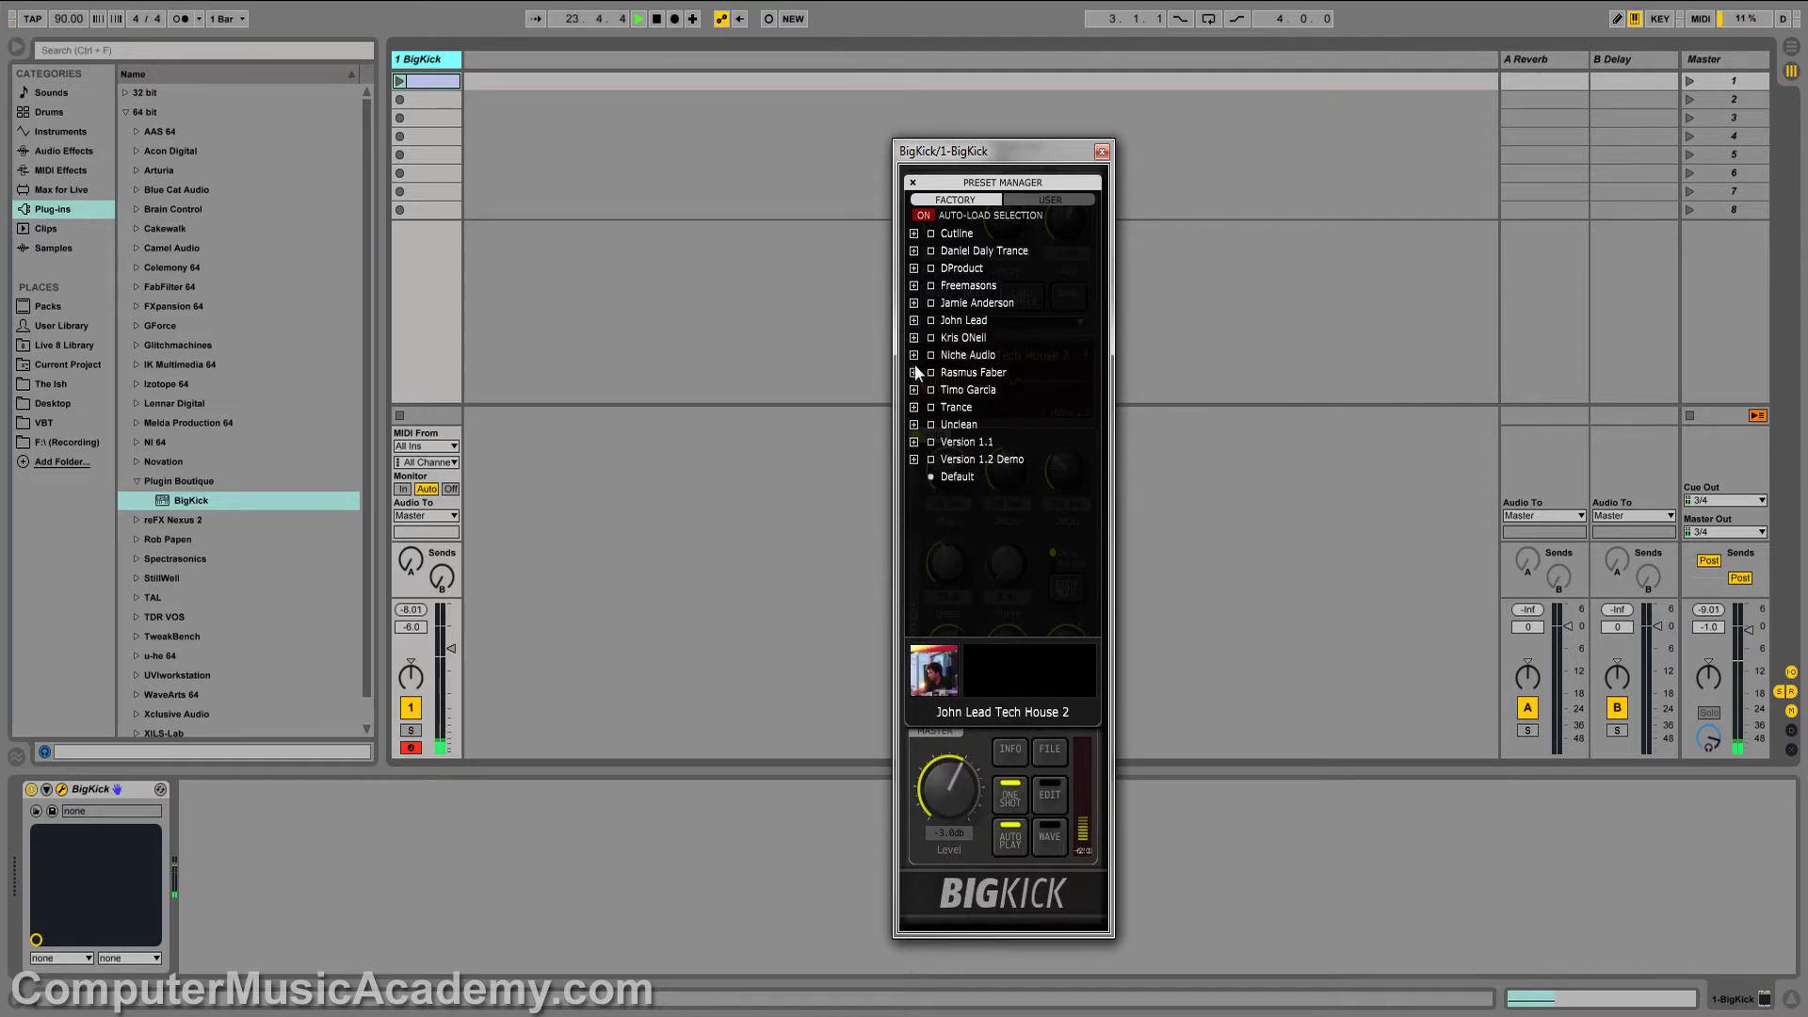
# Audition the Niche Audio presets Kik 1, 11, 13, 15, 19, 3, 5, 7 and 9, and collapse their folder.
pyautogui.click(914, 356)
pyautogui.click(1010, 374)
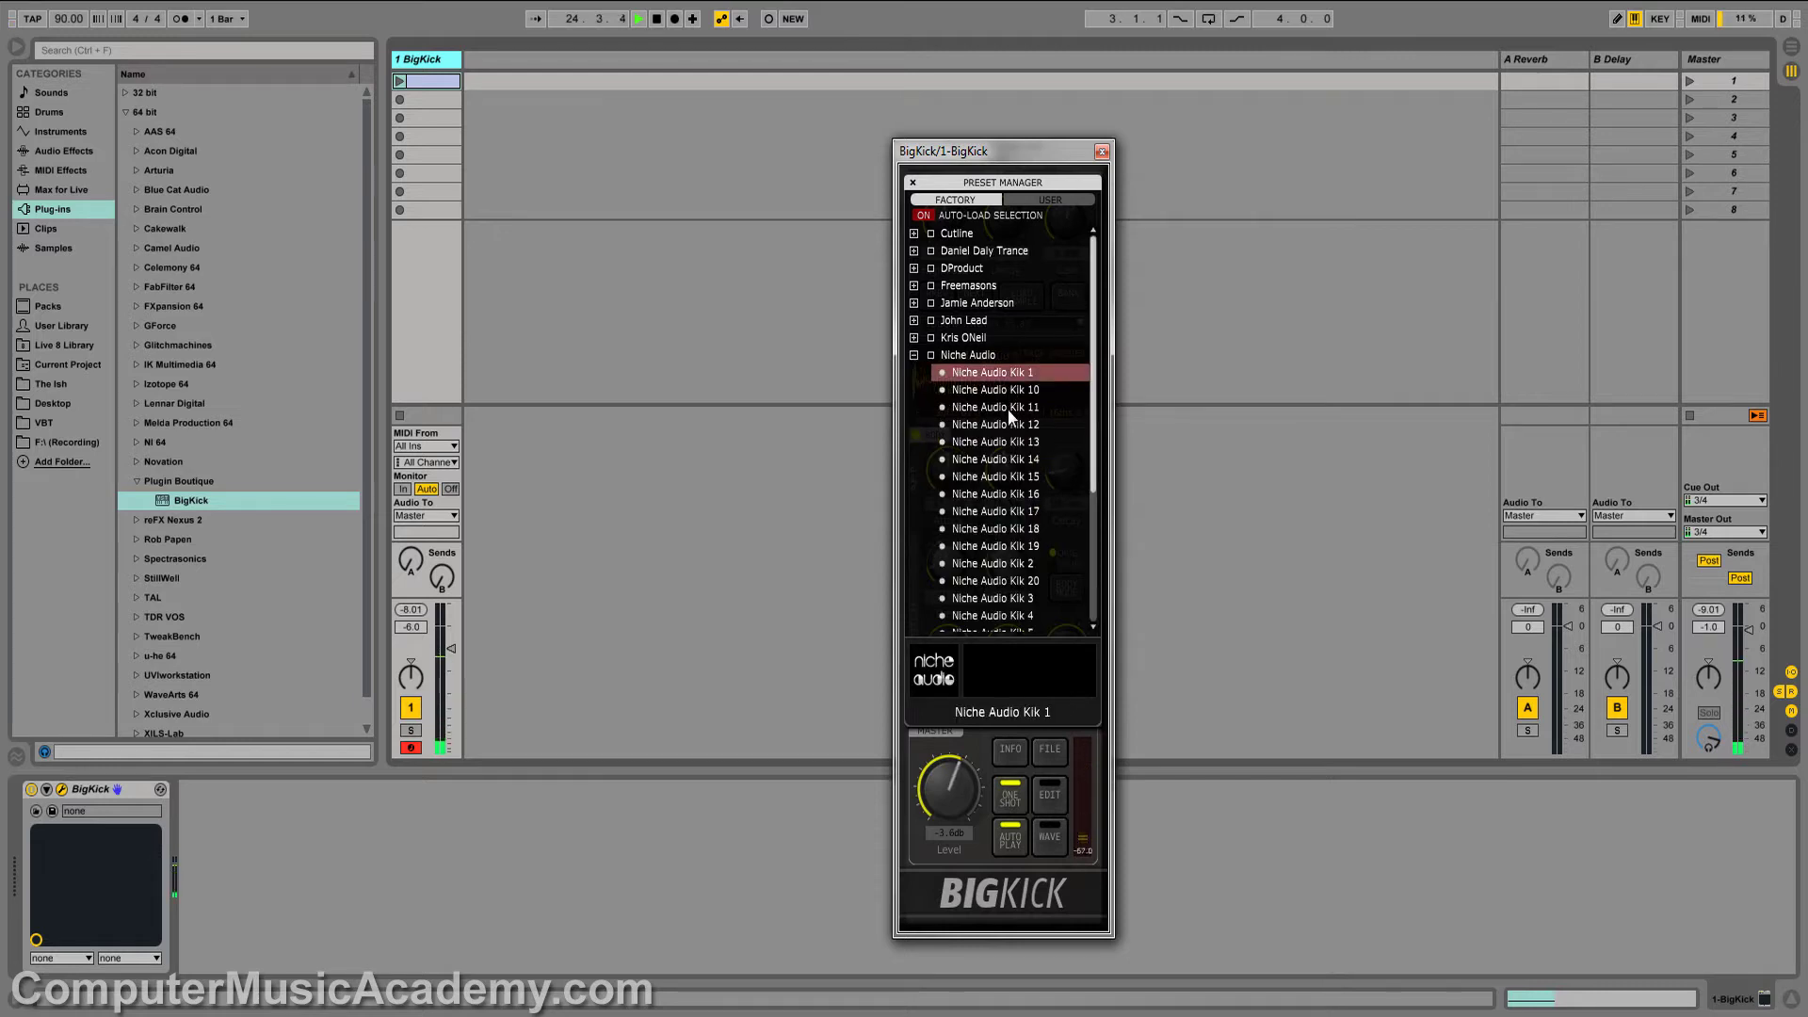
pyautogui.click(1008, 408)
pyautogui.click(1012, 443)
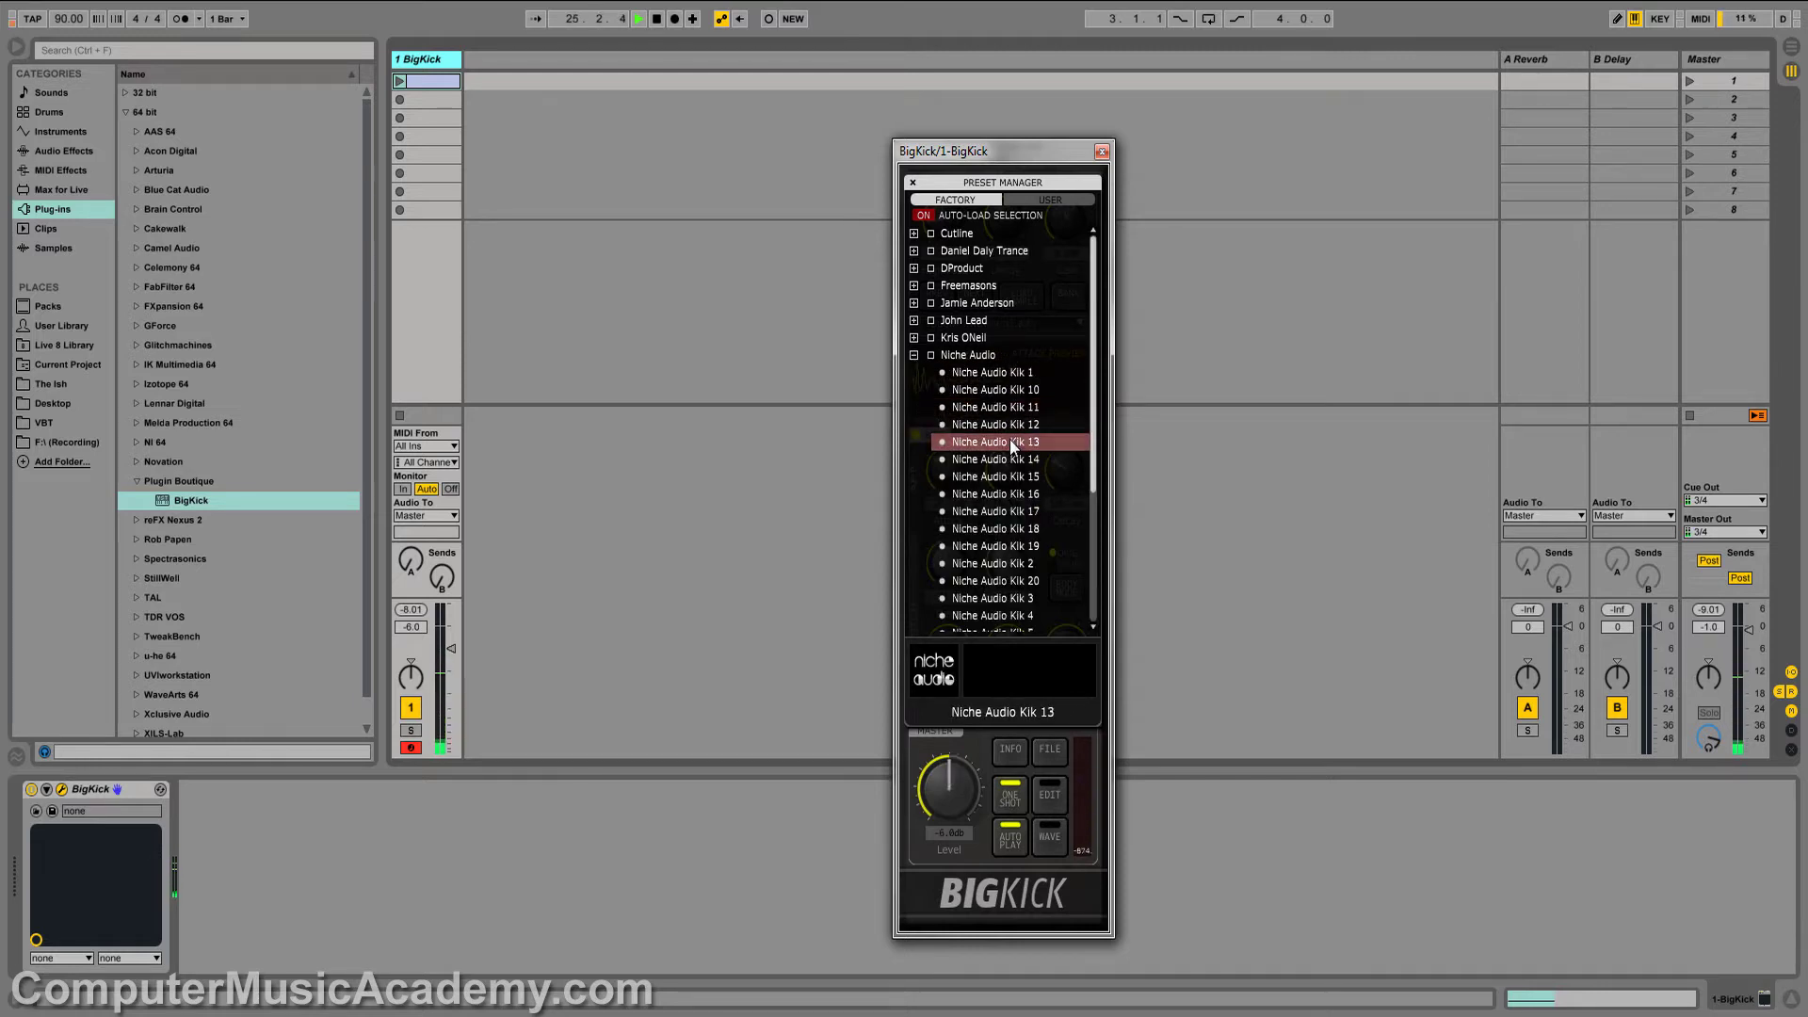
pyautogui.click(1001, 478)
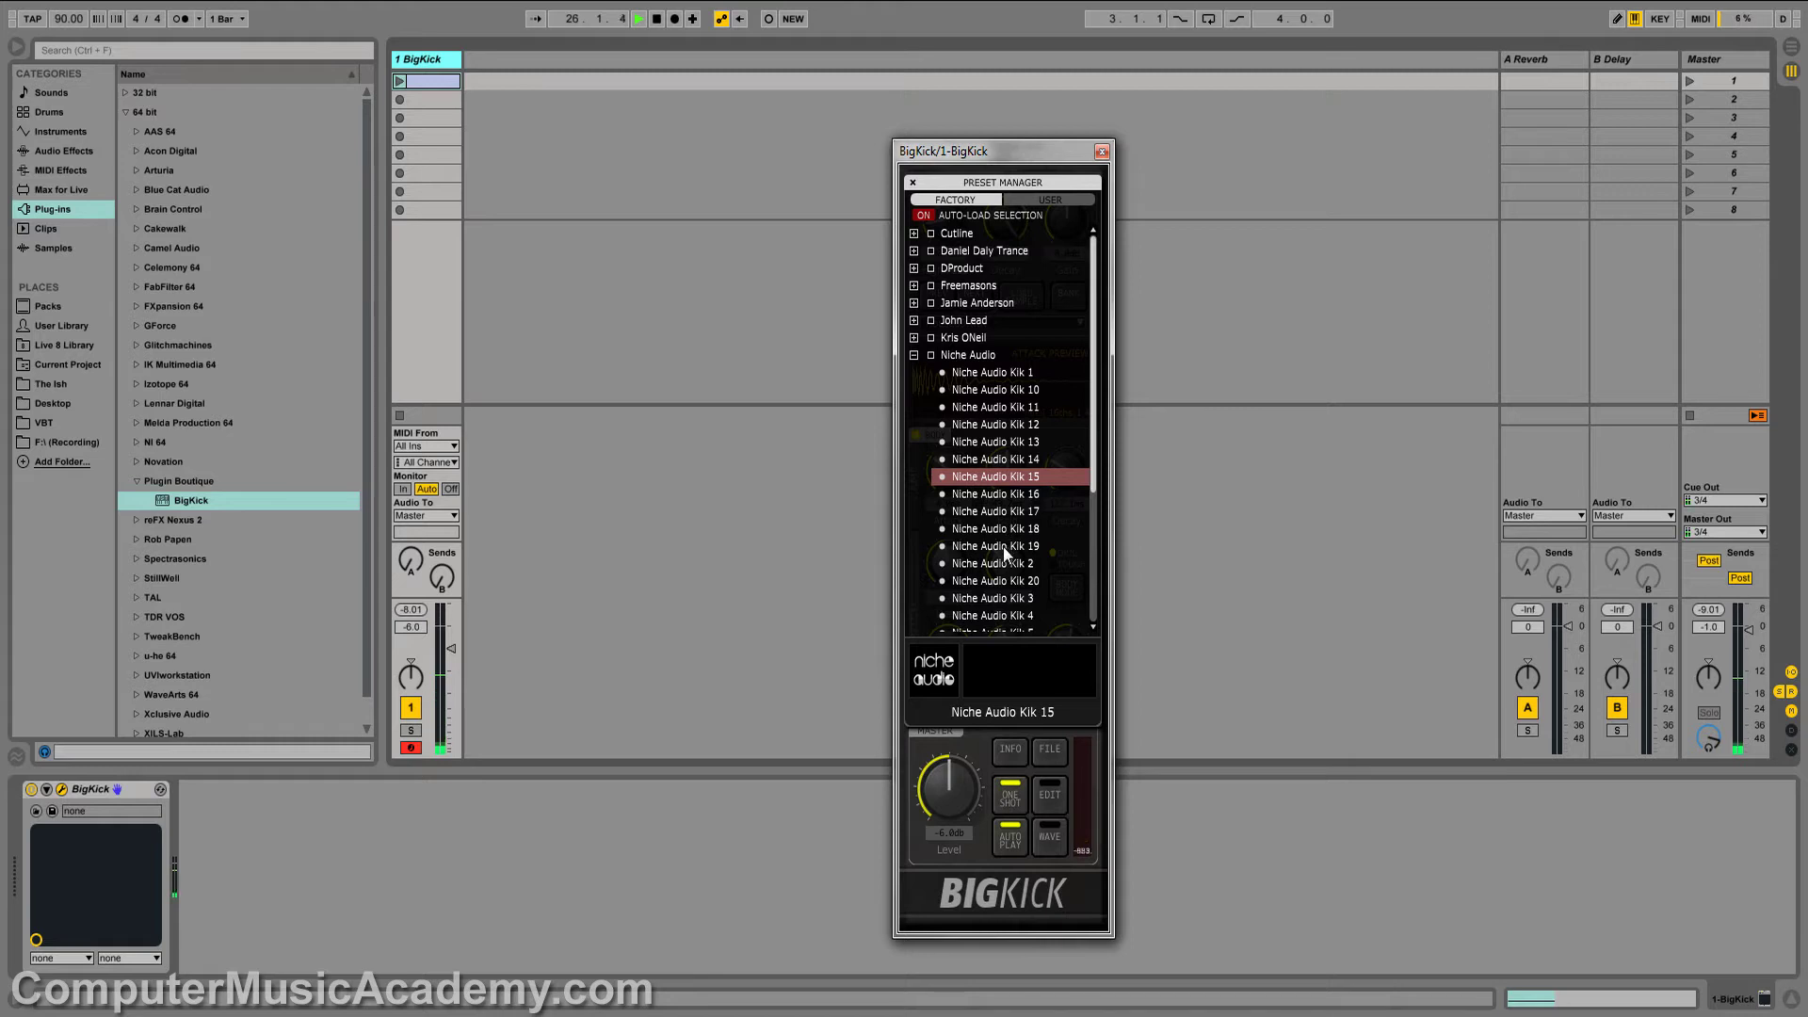
pyautogui.click(1003, 546)
pyautogui.scroll(-3, 1009, 544)
pyautogui.click(1022, 443)
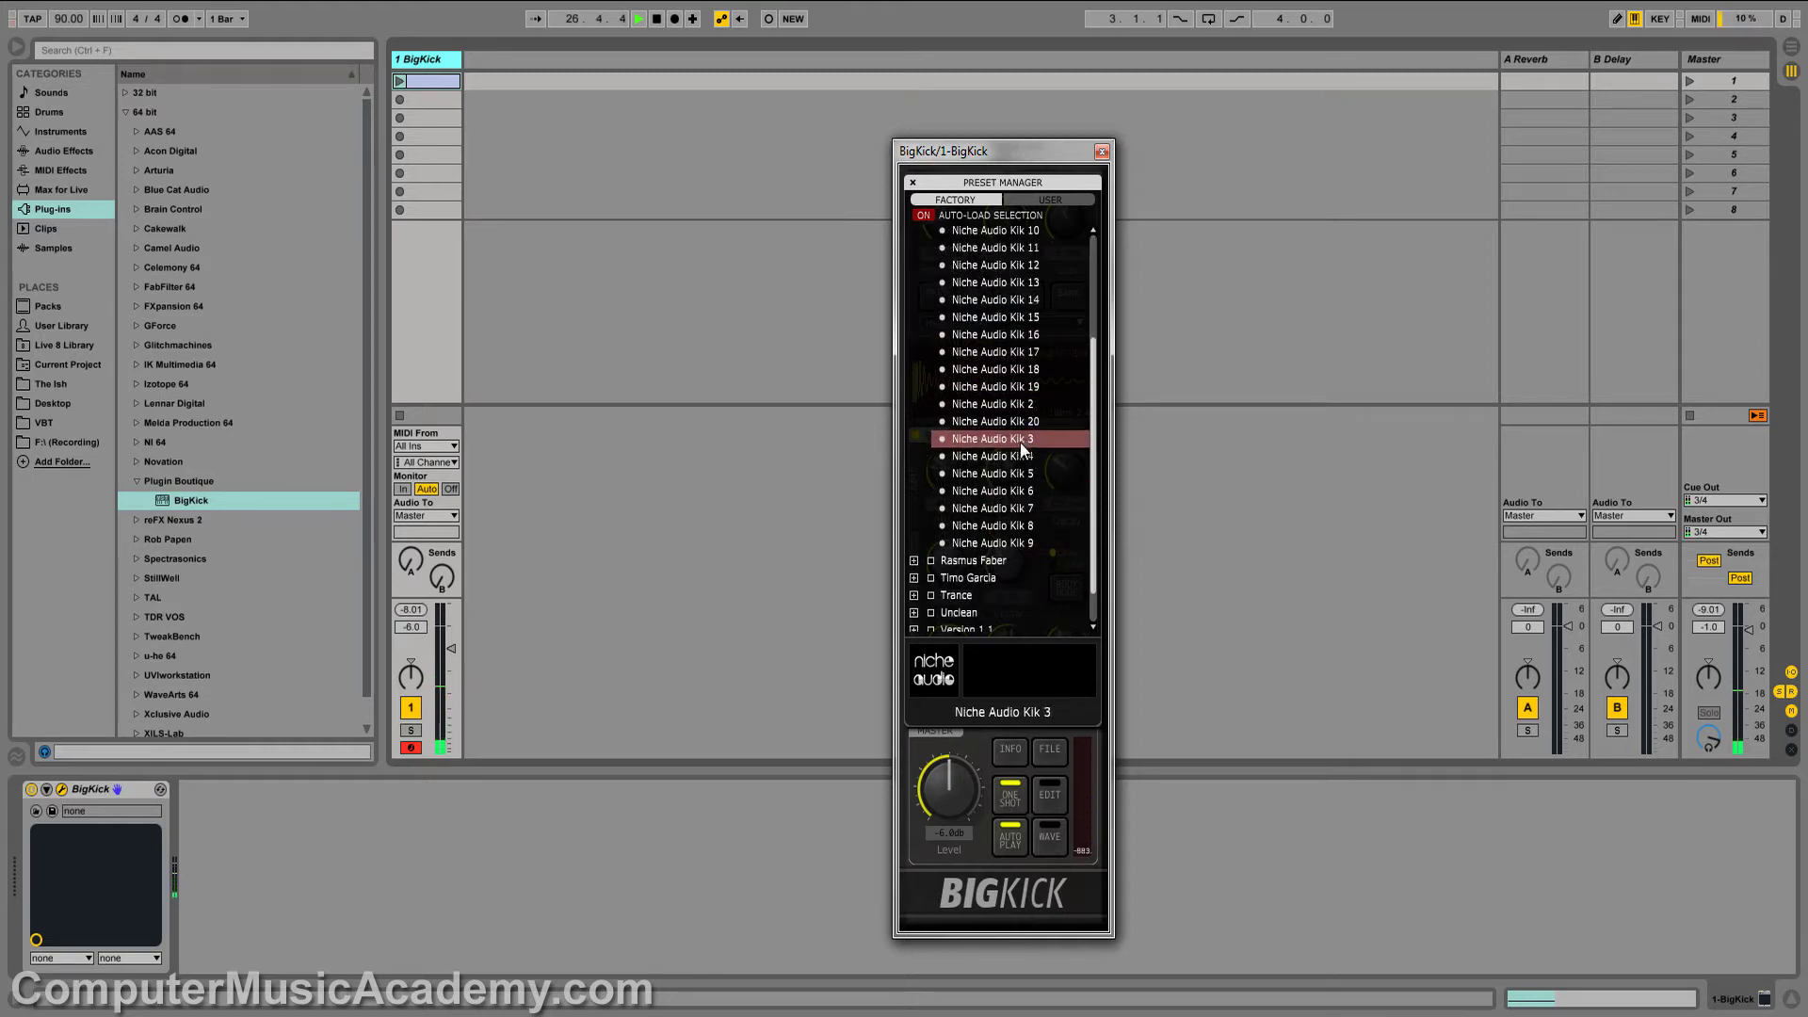
pyautogui.click(1004, 478)
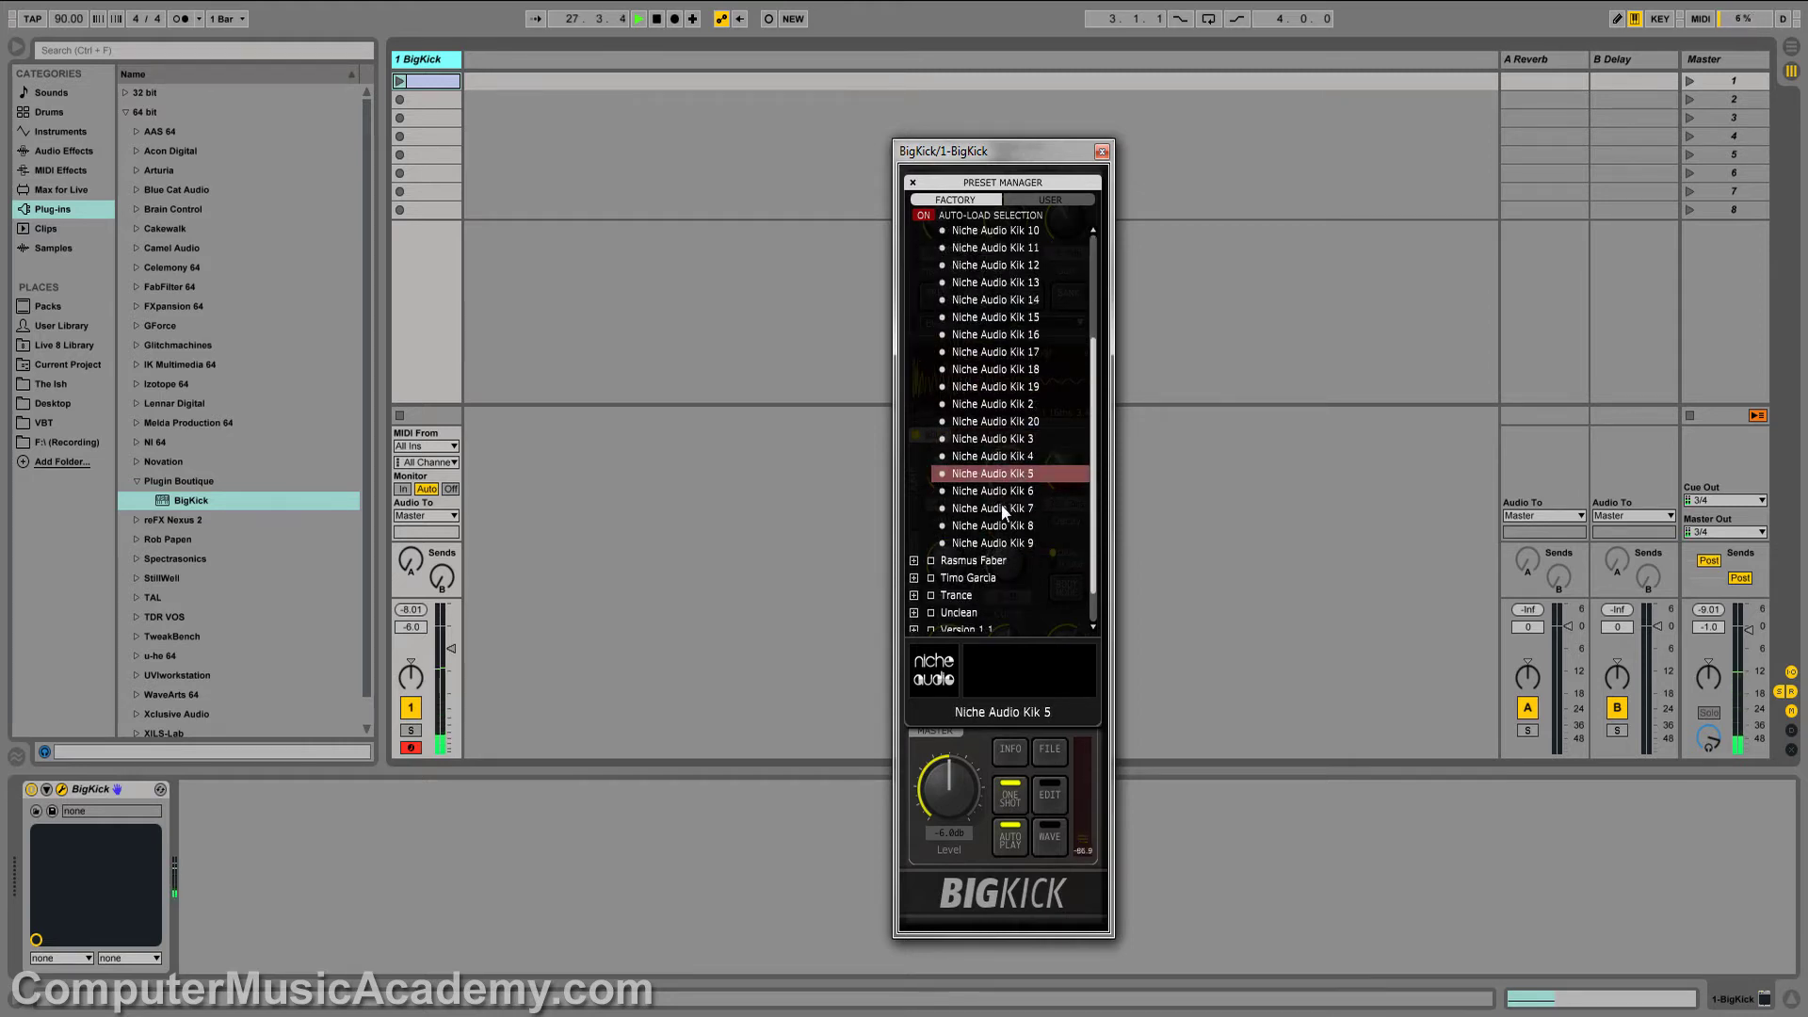
pyautogui.click(1002, 506)
pyautogui.click(1001, 543)
pyautogui.scroll(3, 1016, 479)
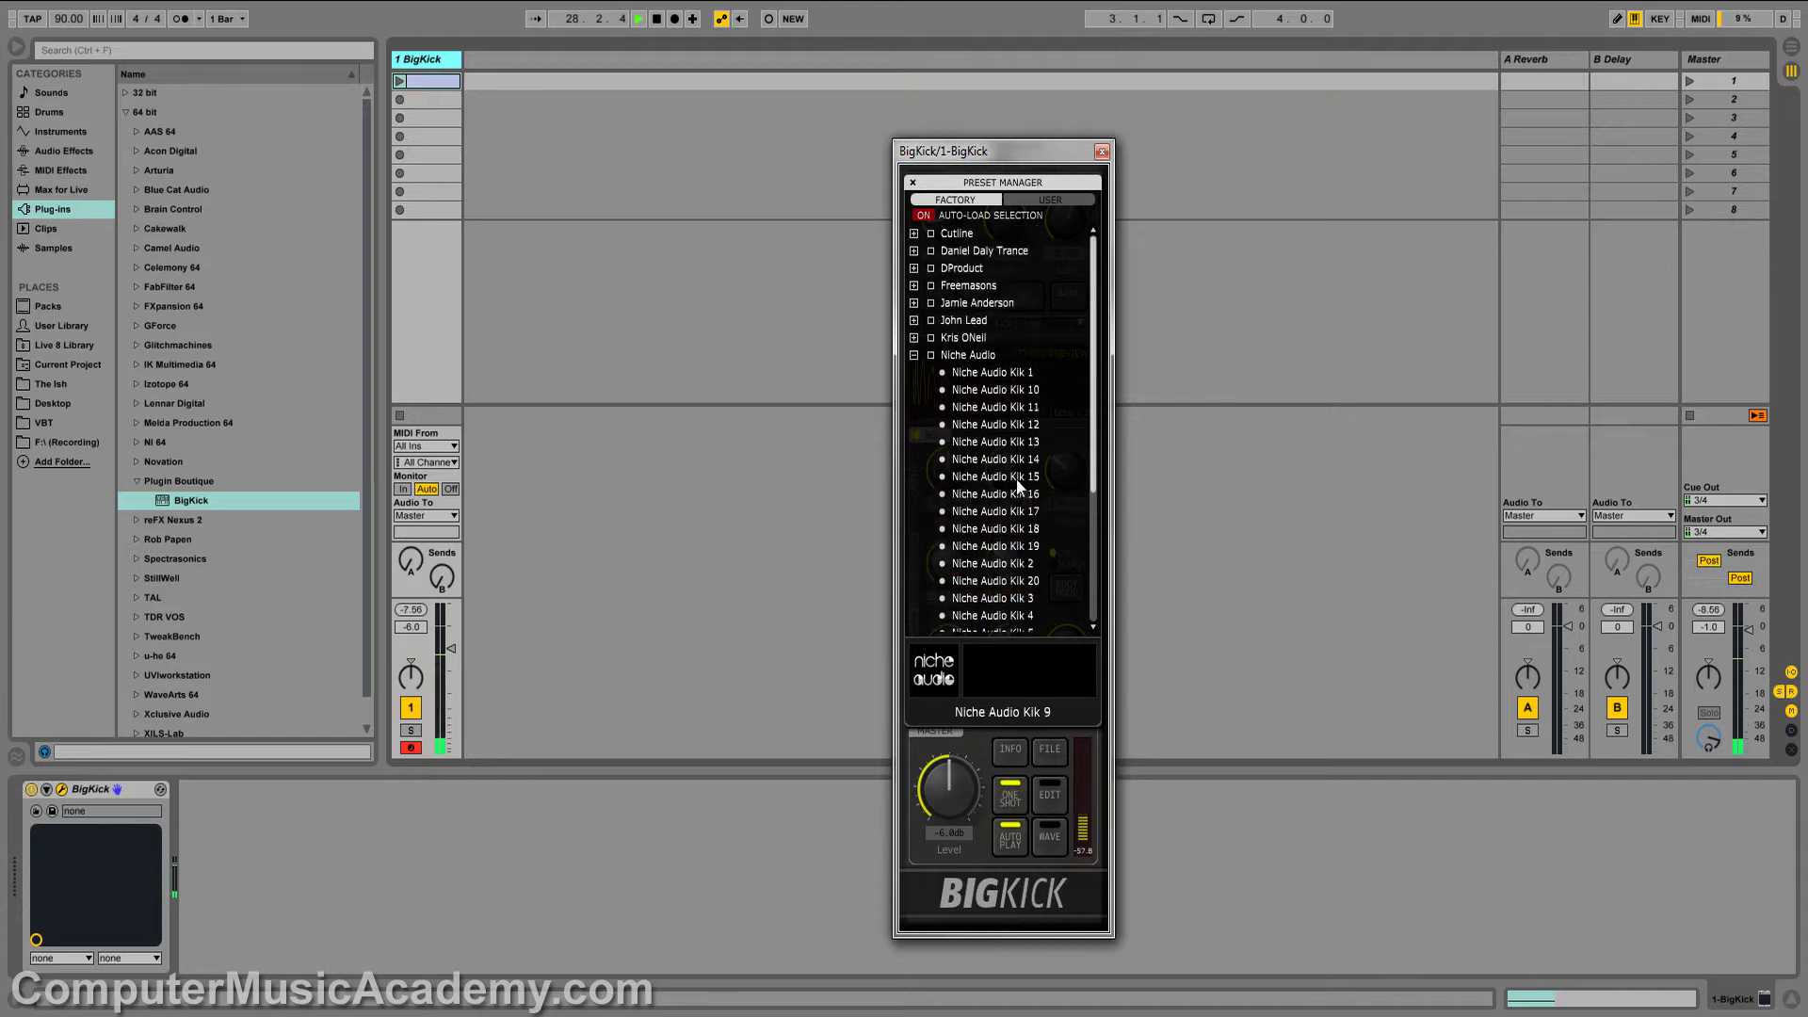
pyautogui.click(911, 356)
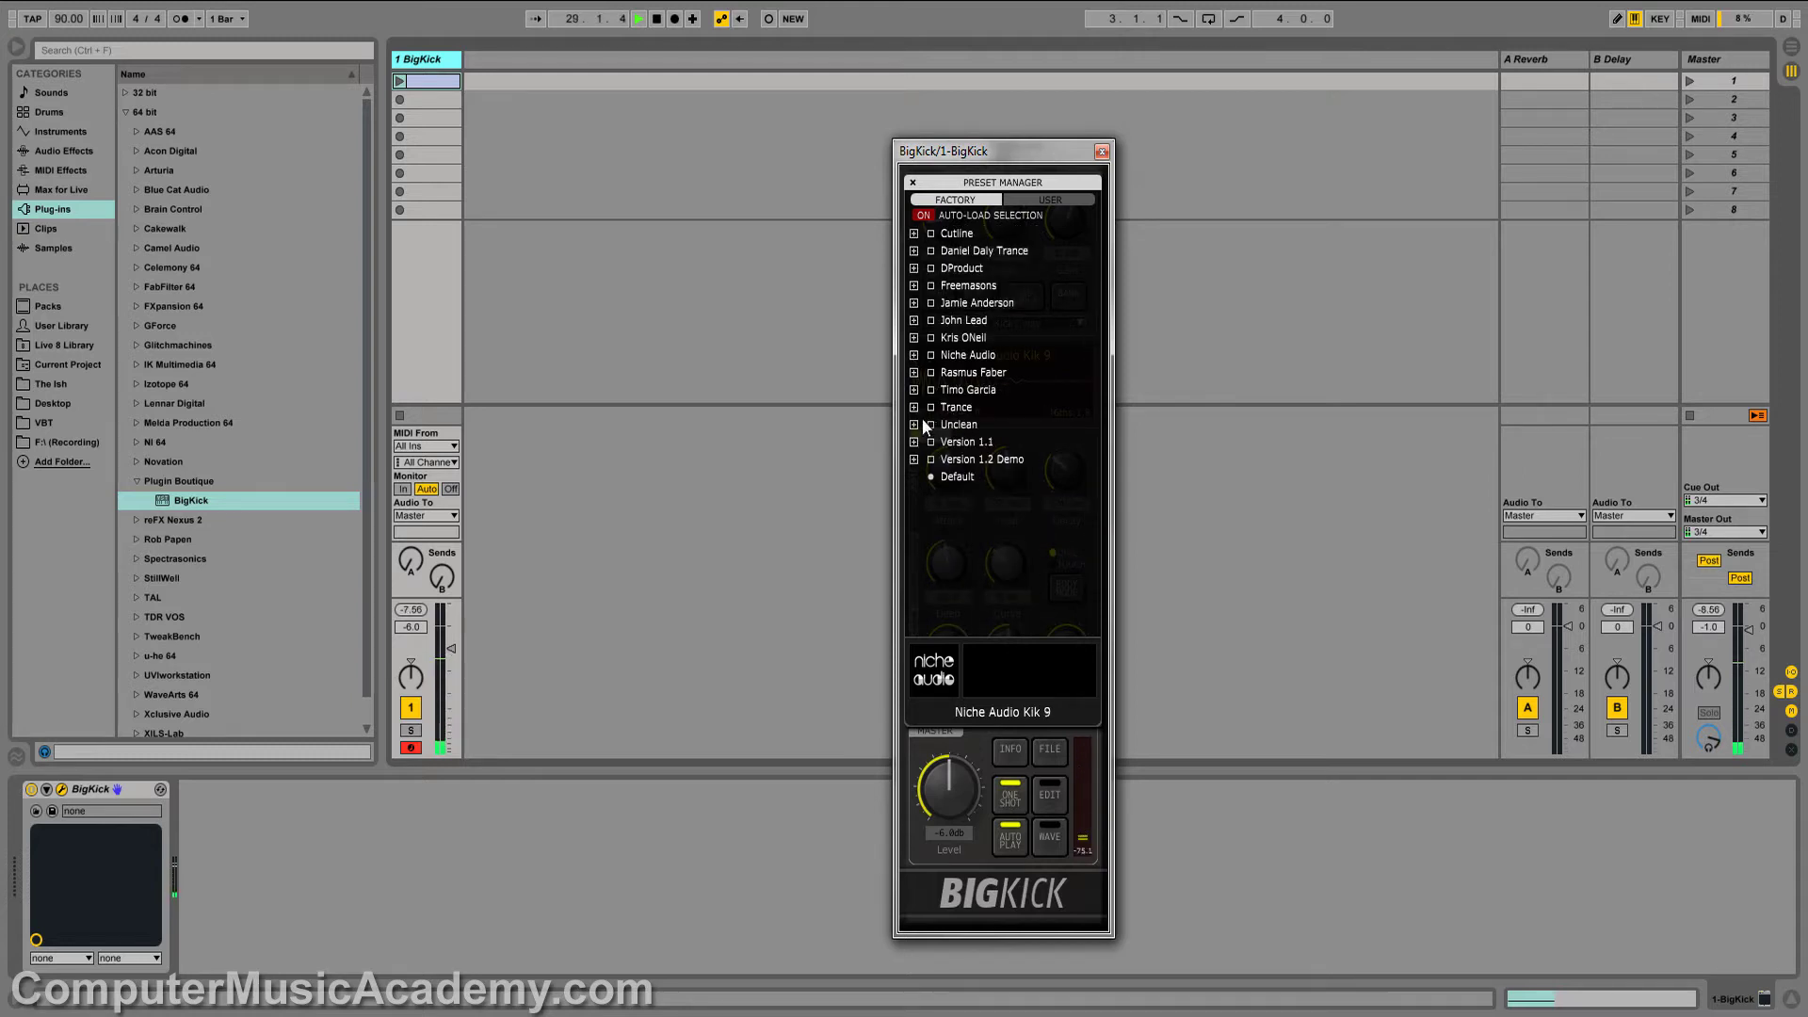
# Audition Almost A Fan, Audialize Psytrance 2, JC Psy Jump and JC Psy Mir 4 from the Trance folder.
pyautogui.click(915, 407)
pyautogui.click(989, 426)
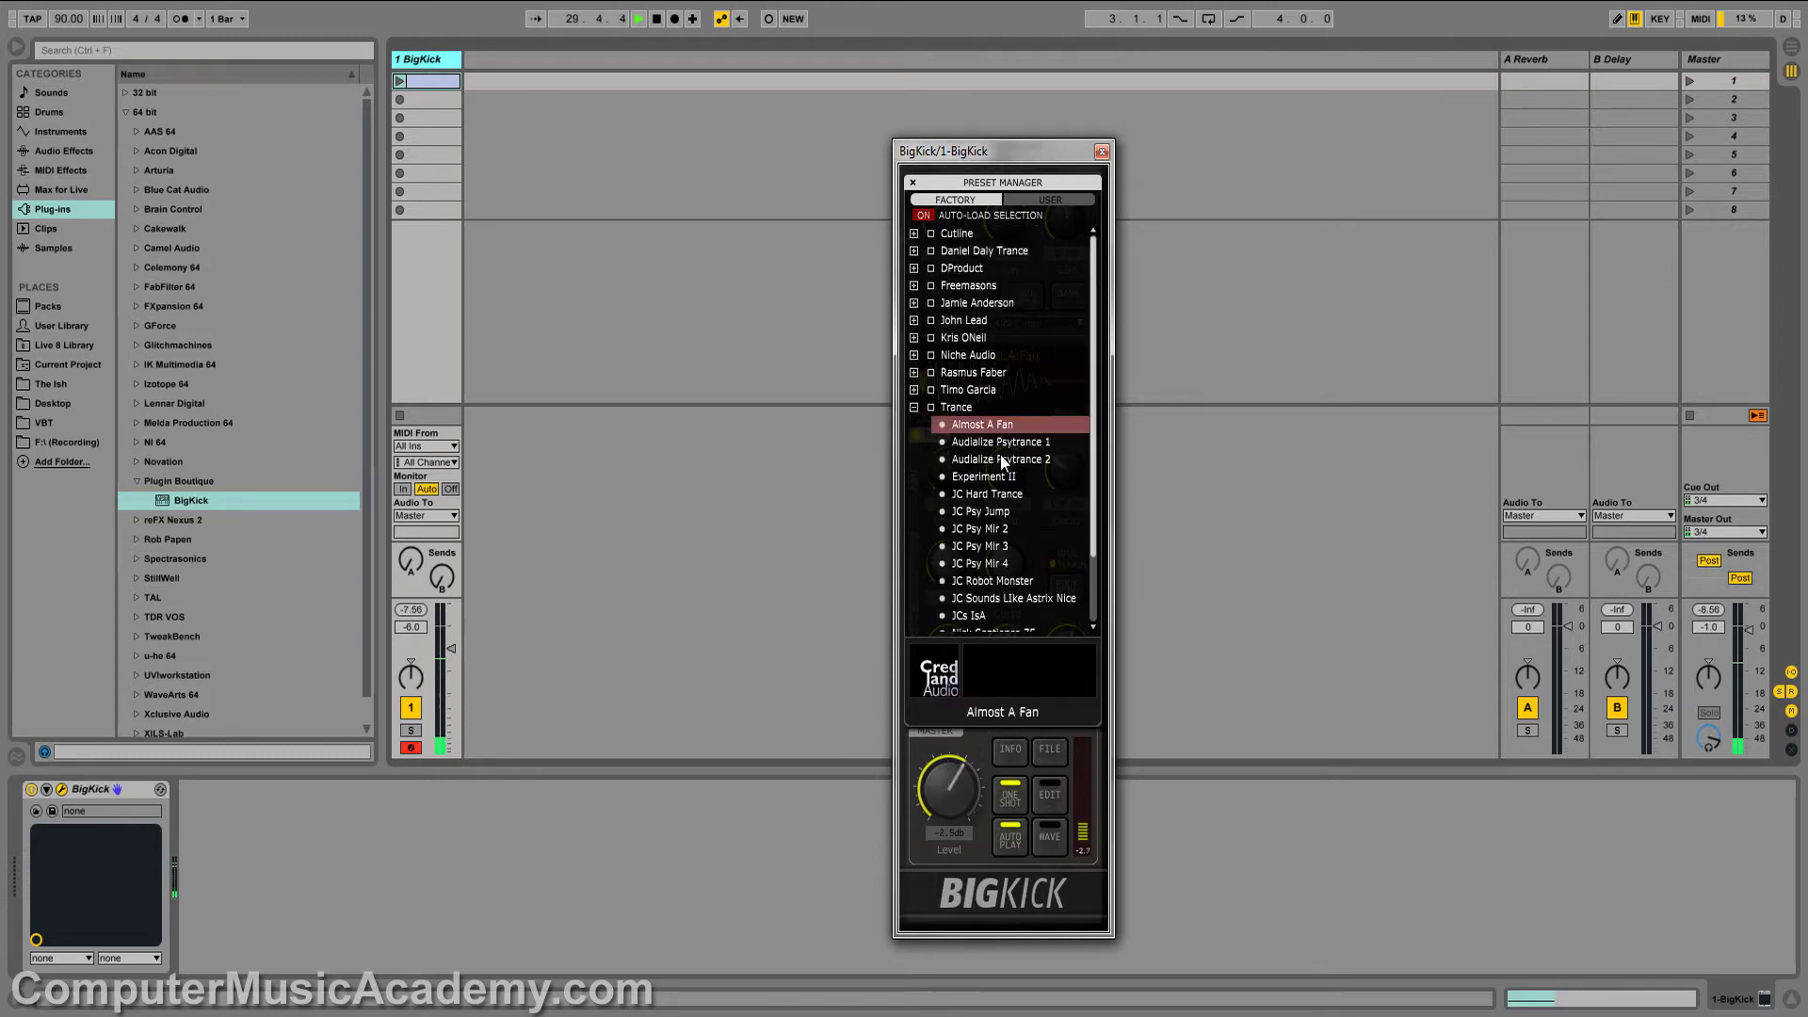
pyautogui.click(1004, 460)
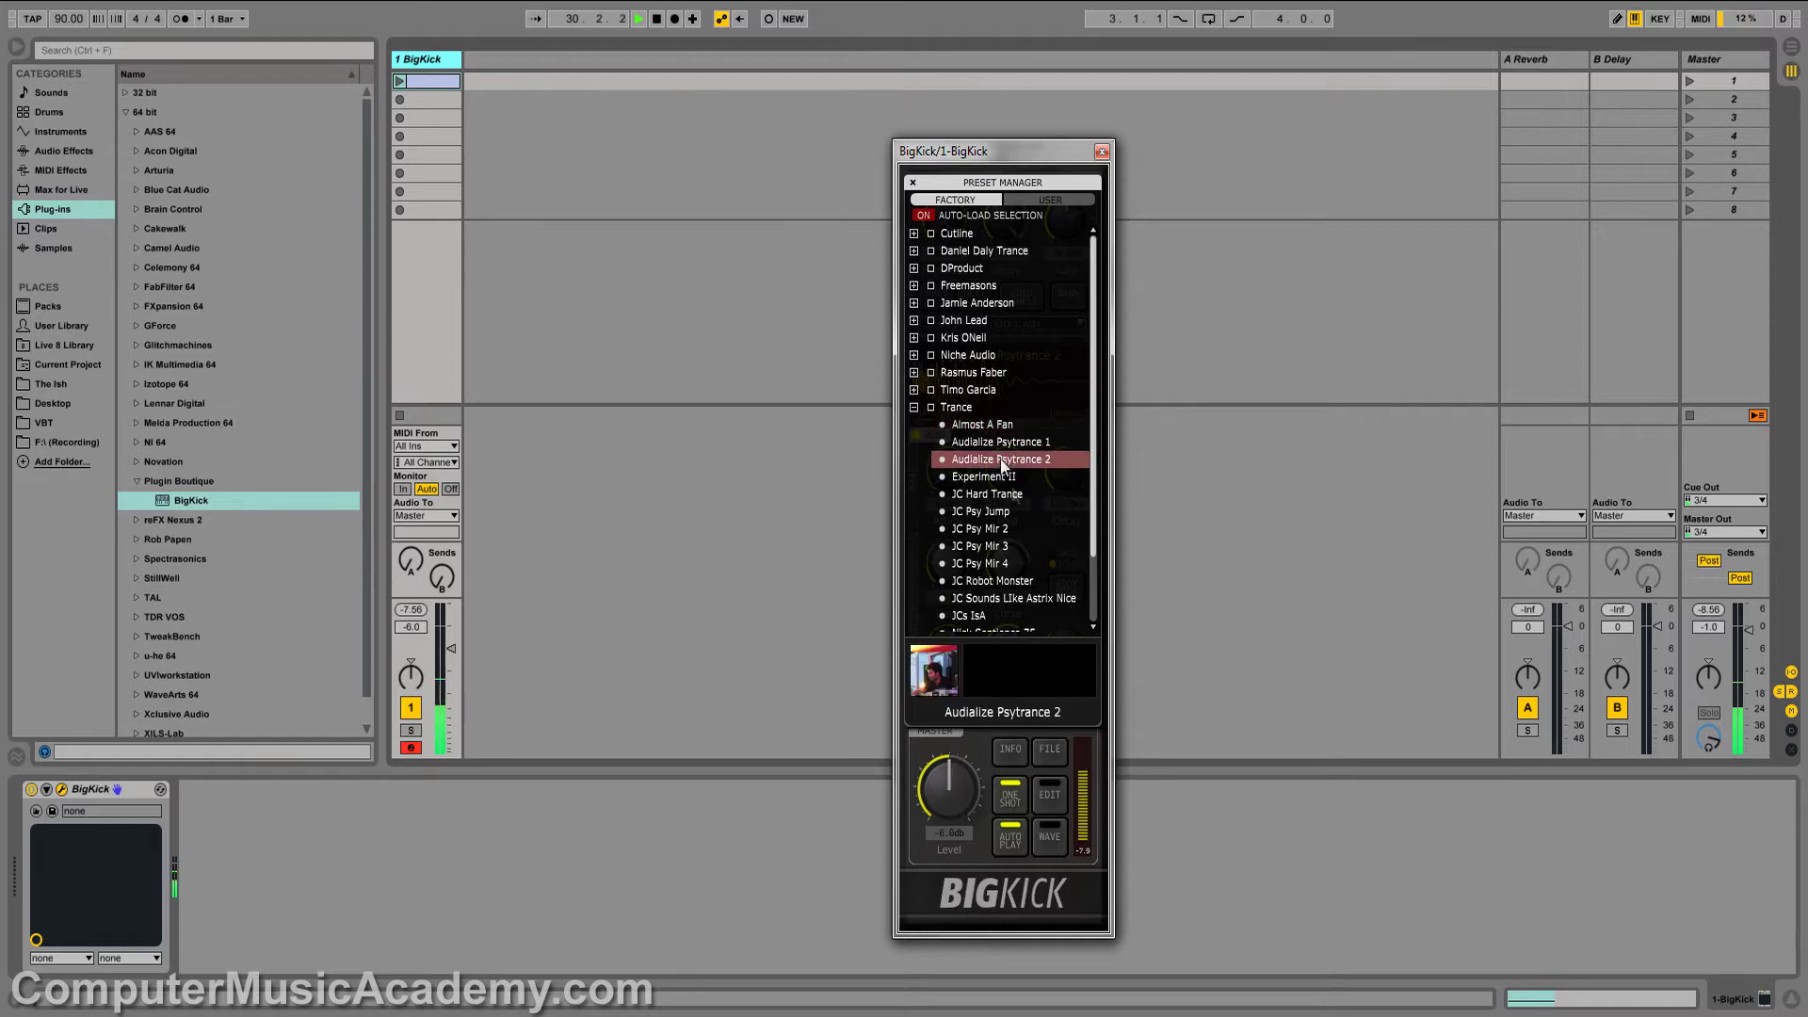
pyautogui.click(1002, 513)
pyautogui.click(1017, 564)
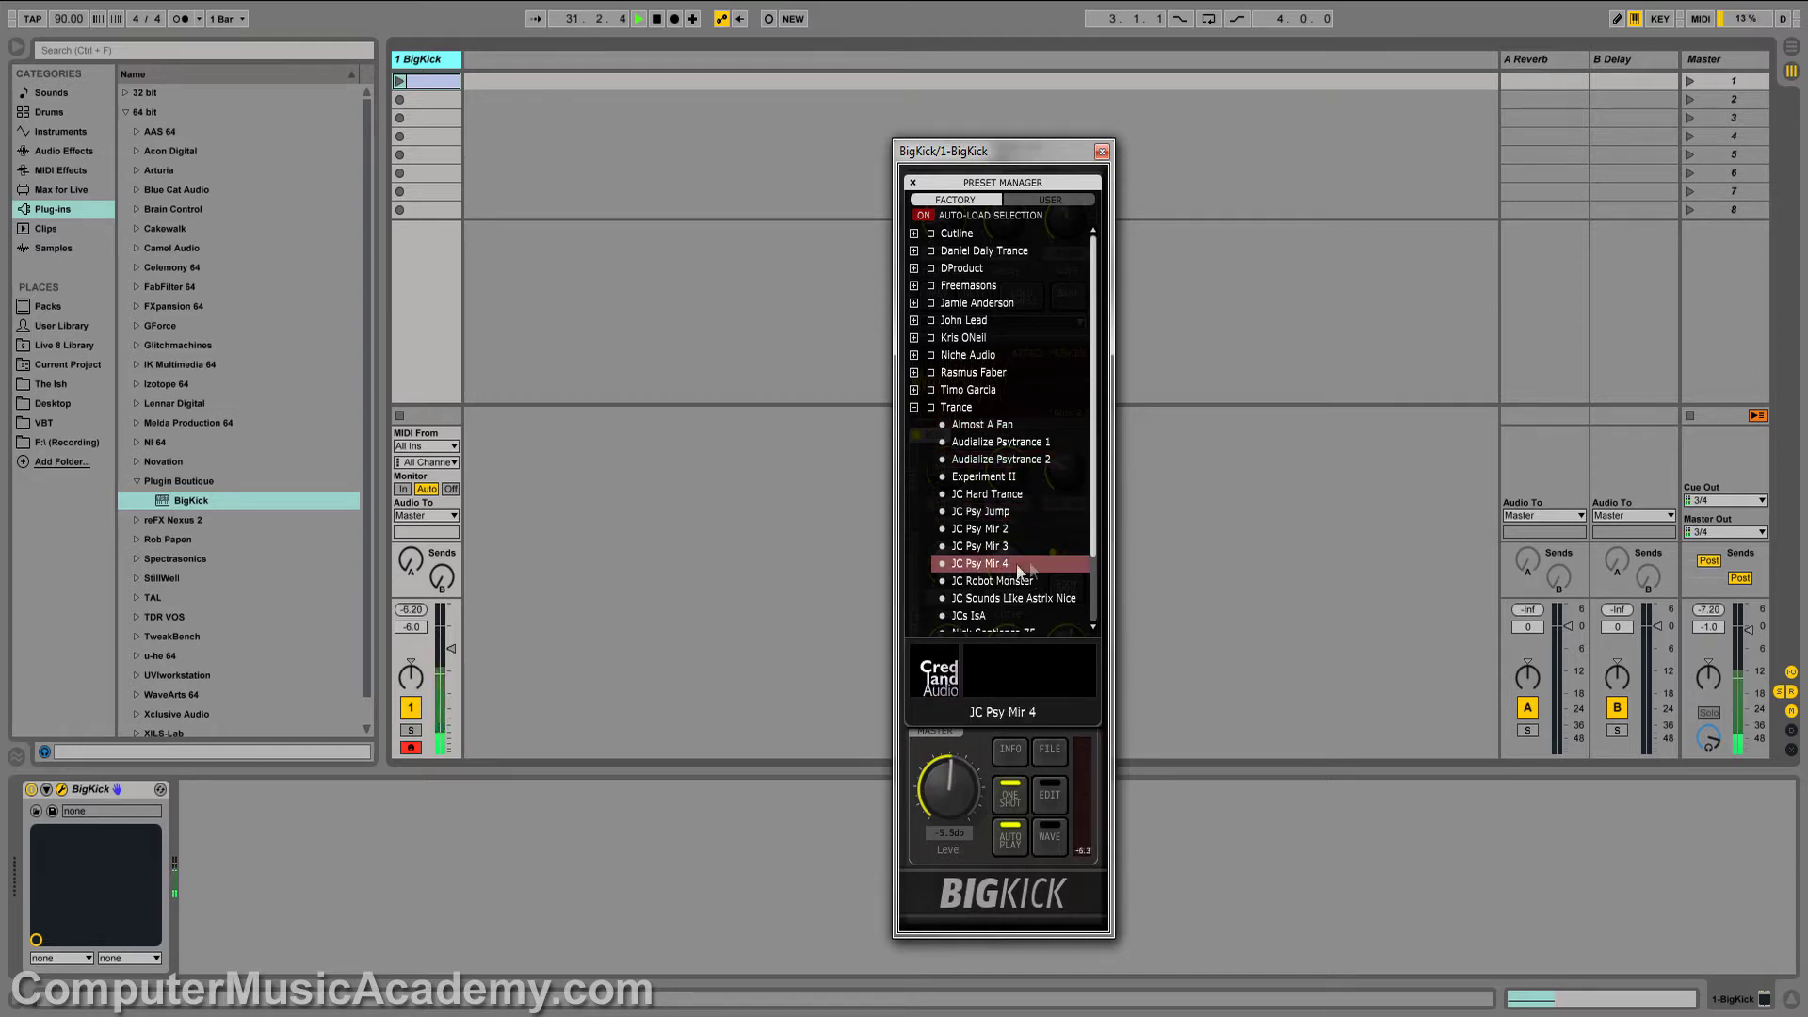
# Audition the preset JCs IsA from the Trance folder and collapse the folder.
pyautogui.scroll(-2, 1021, 565)
pyautogui.click(979, 536)
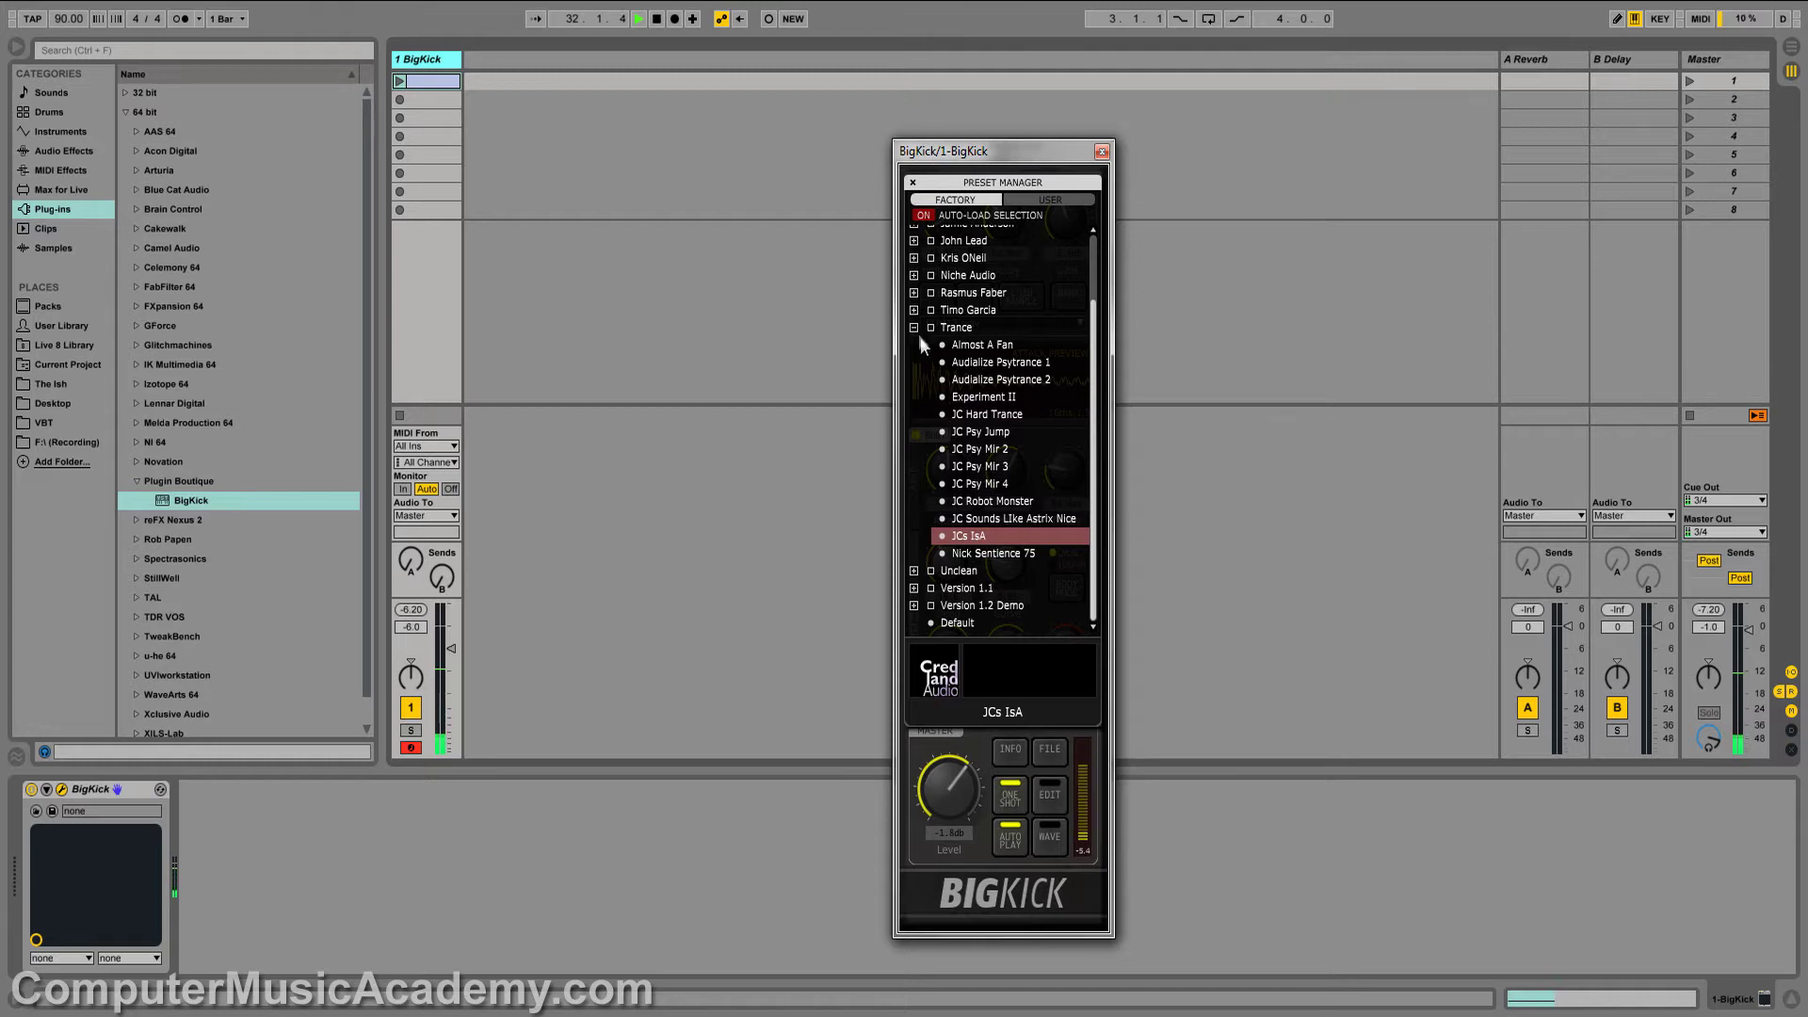
pyautogui.scroll(2, 936, 408)
pyautogui.click(937, 408)
# Audition the Unclean presets Heavy Number, JC Break Me, JC Buff, JC Dirty Sine and JC Pounder, and collapse their folder.
pyautogui.click(915, 425)
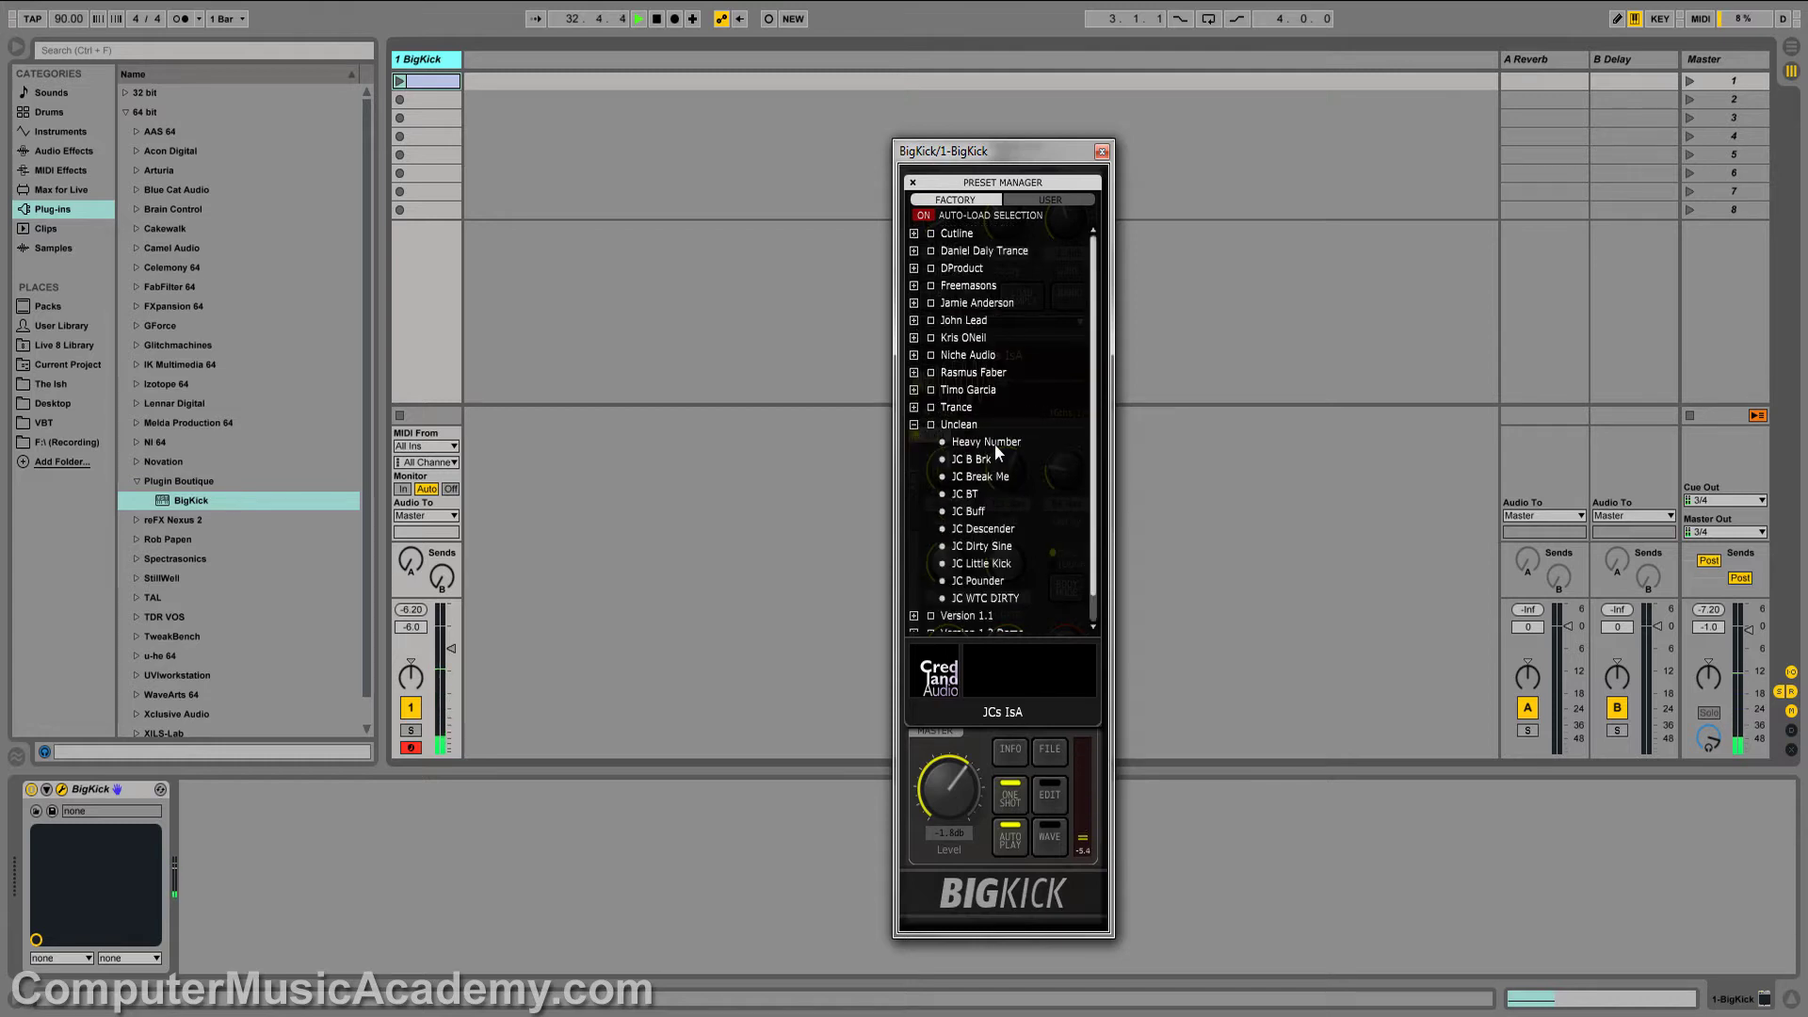
pyautogui.click(994, 443)
pyautogui.click(989, 478)
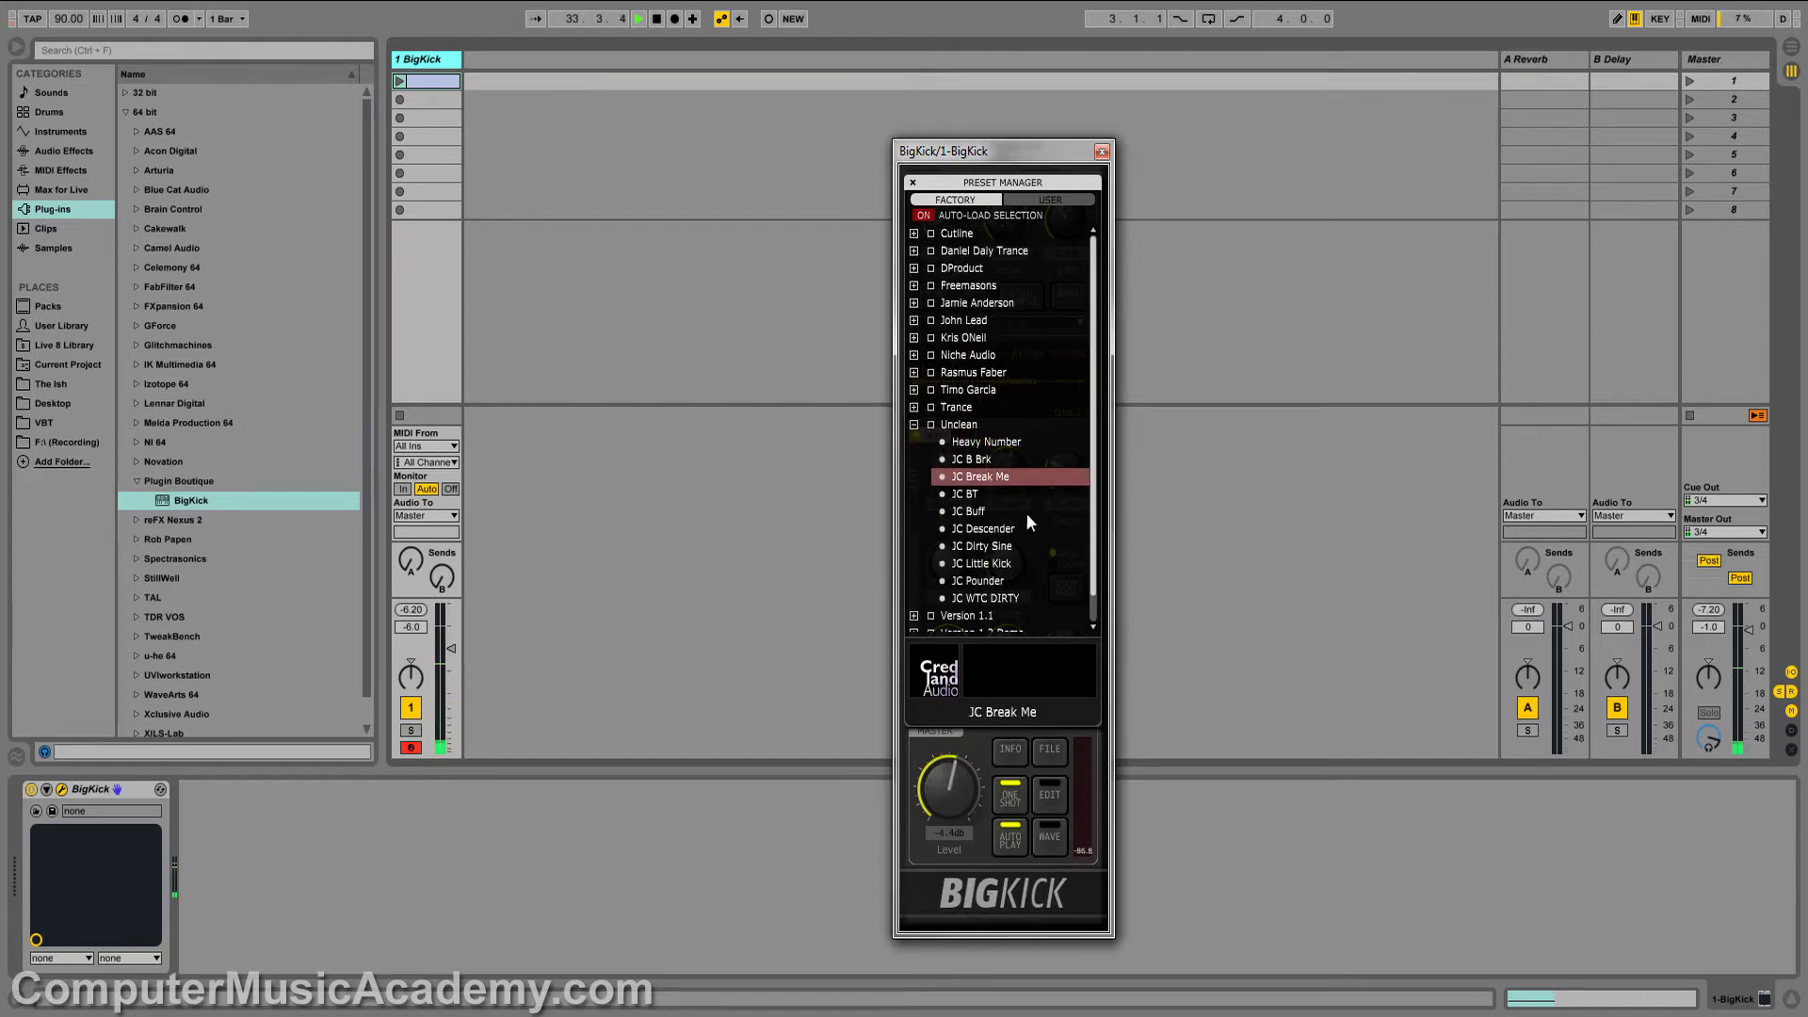
pyautogui.click(981, 511)
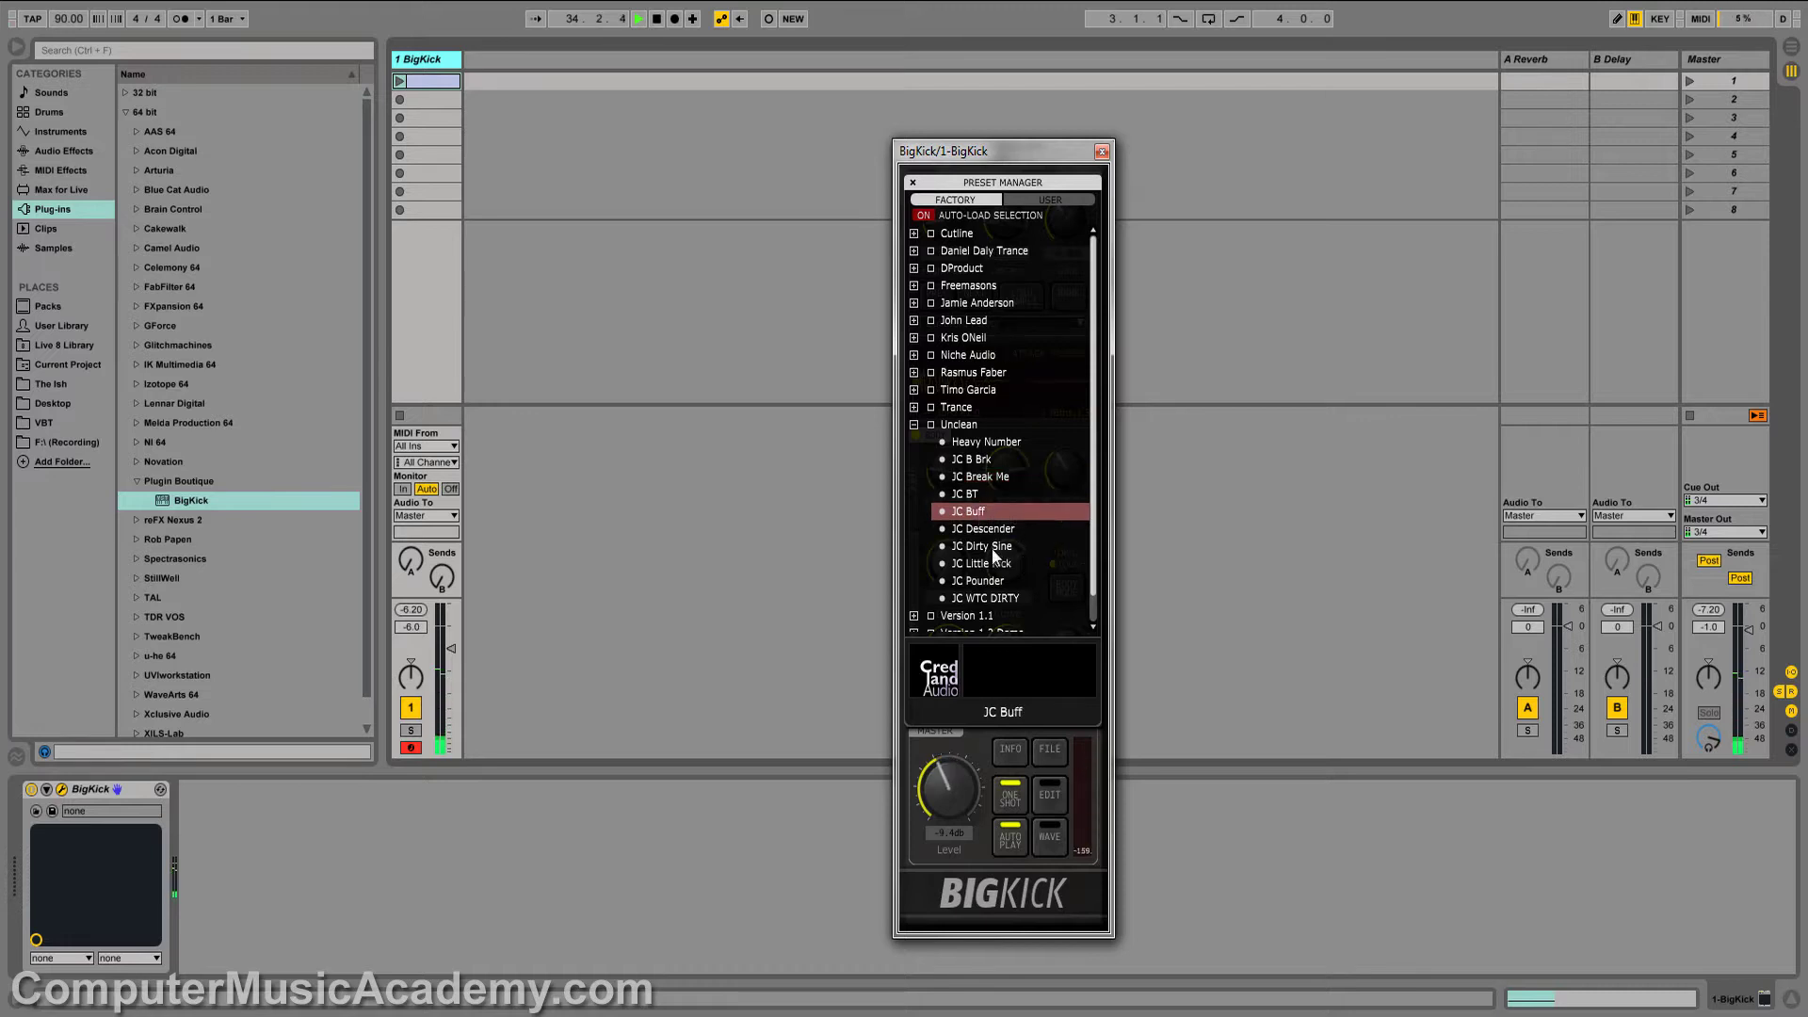
pyautogui.click(993, 549)
pyautogui.click(979, 580)
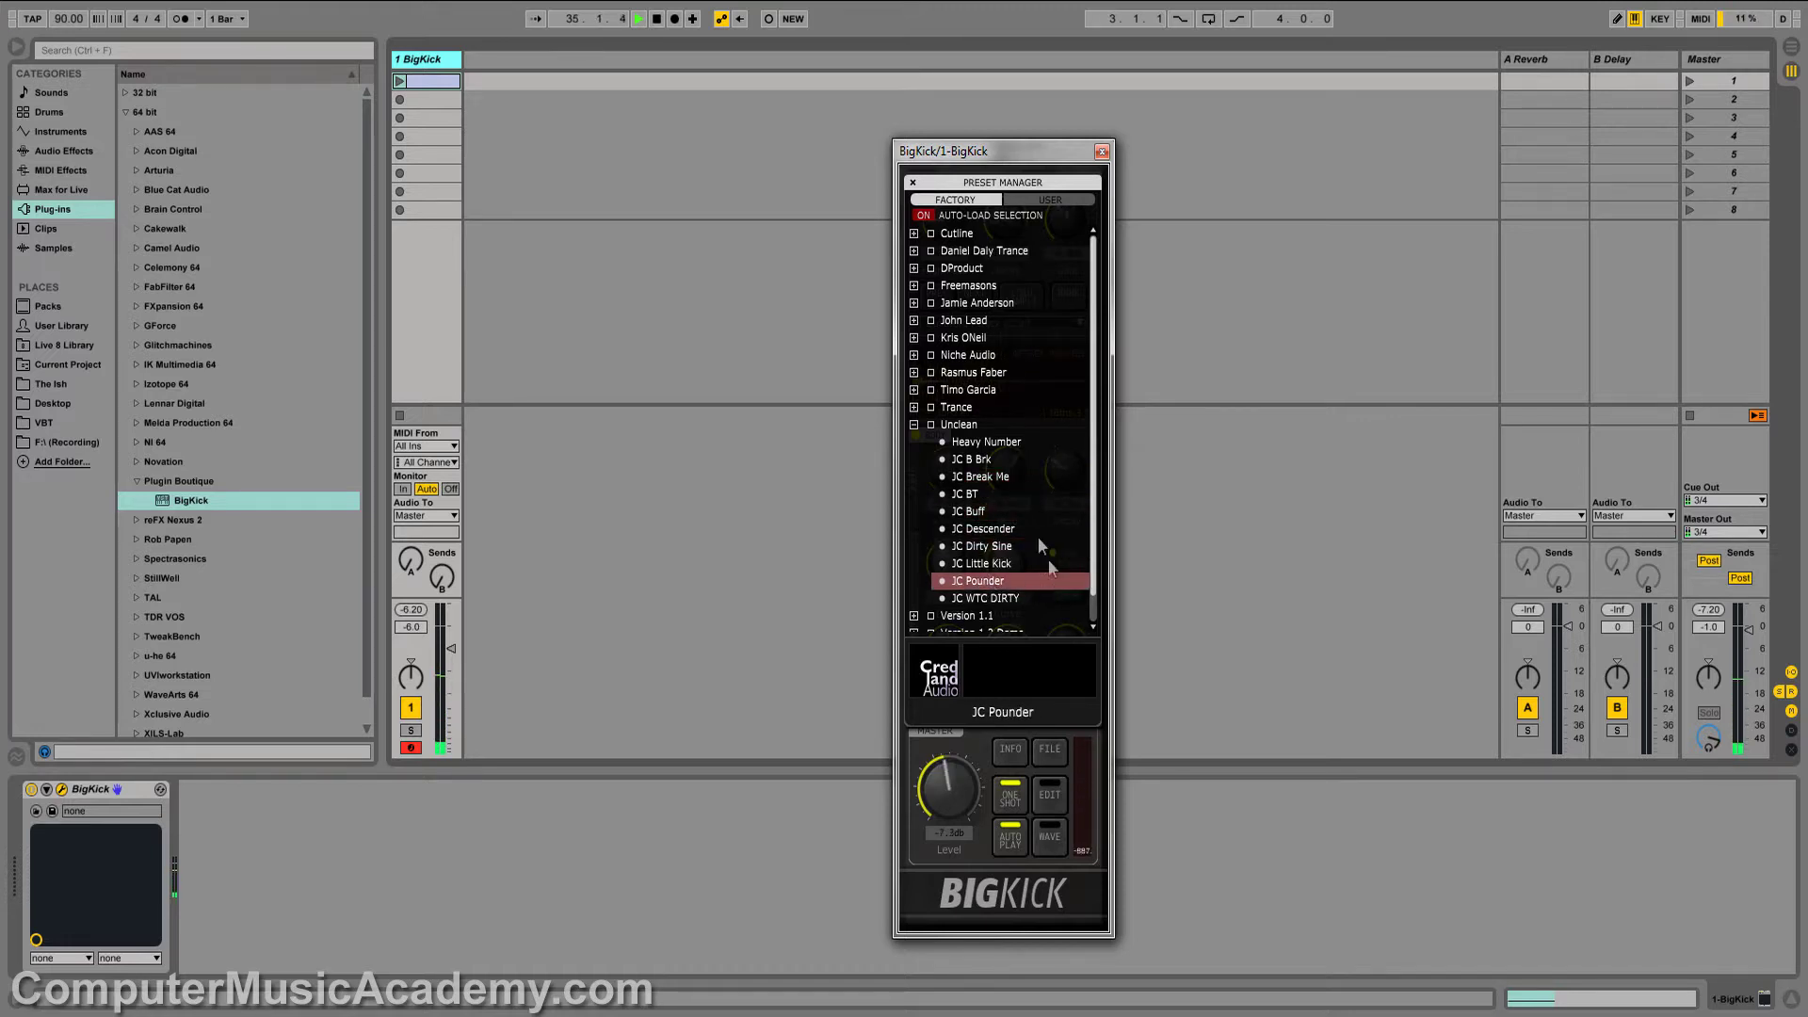
pyautogui.click(912, 424)
# Audition the presets Aggro Clean, Andre House and Eight Oh One from the Version 1.1 folder.
pyautogui.click(914, 441)
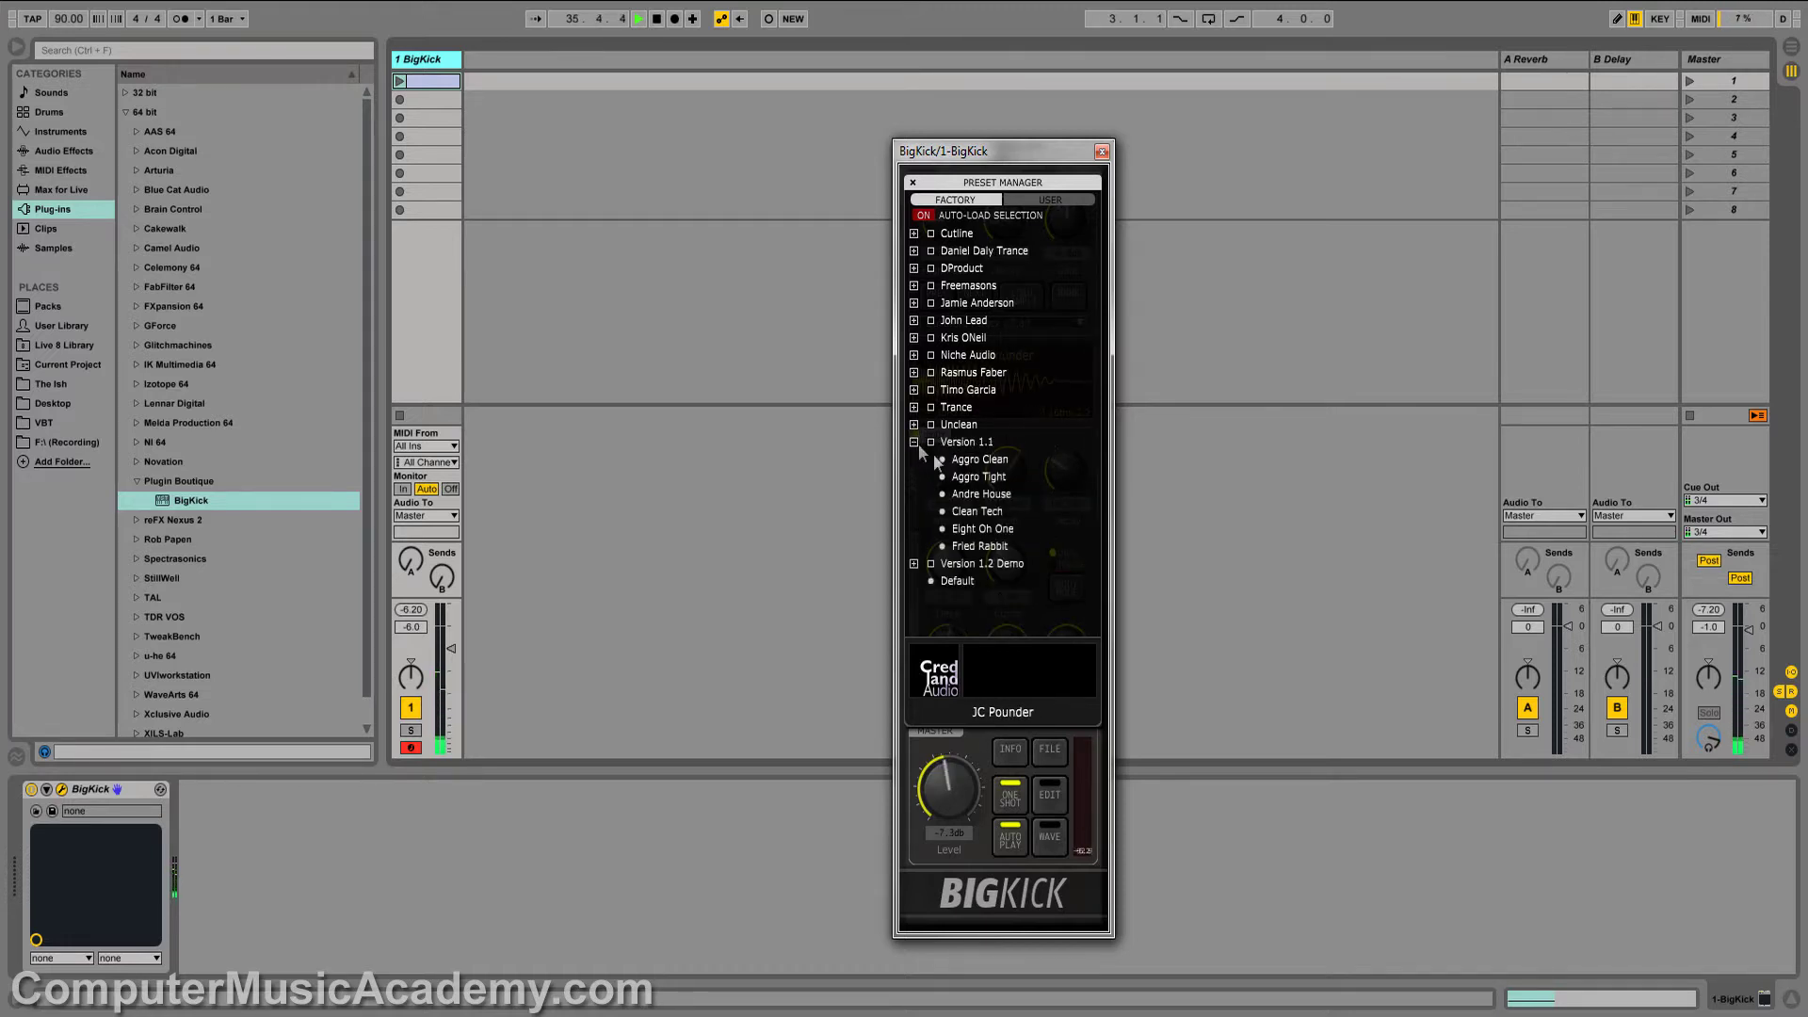
pyautogui.click(996, 462)
pyautogui.click(1000, 497)
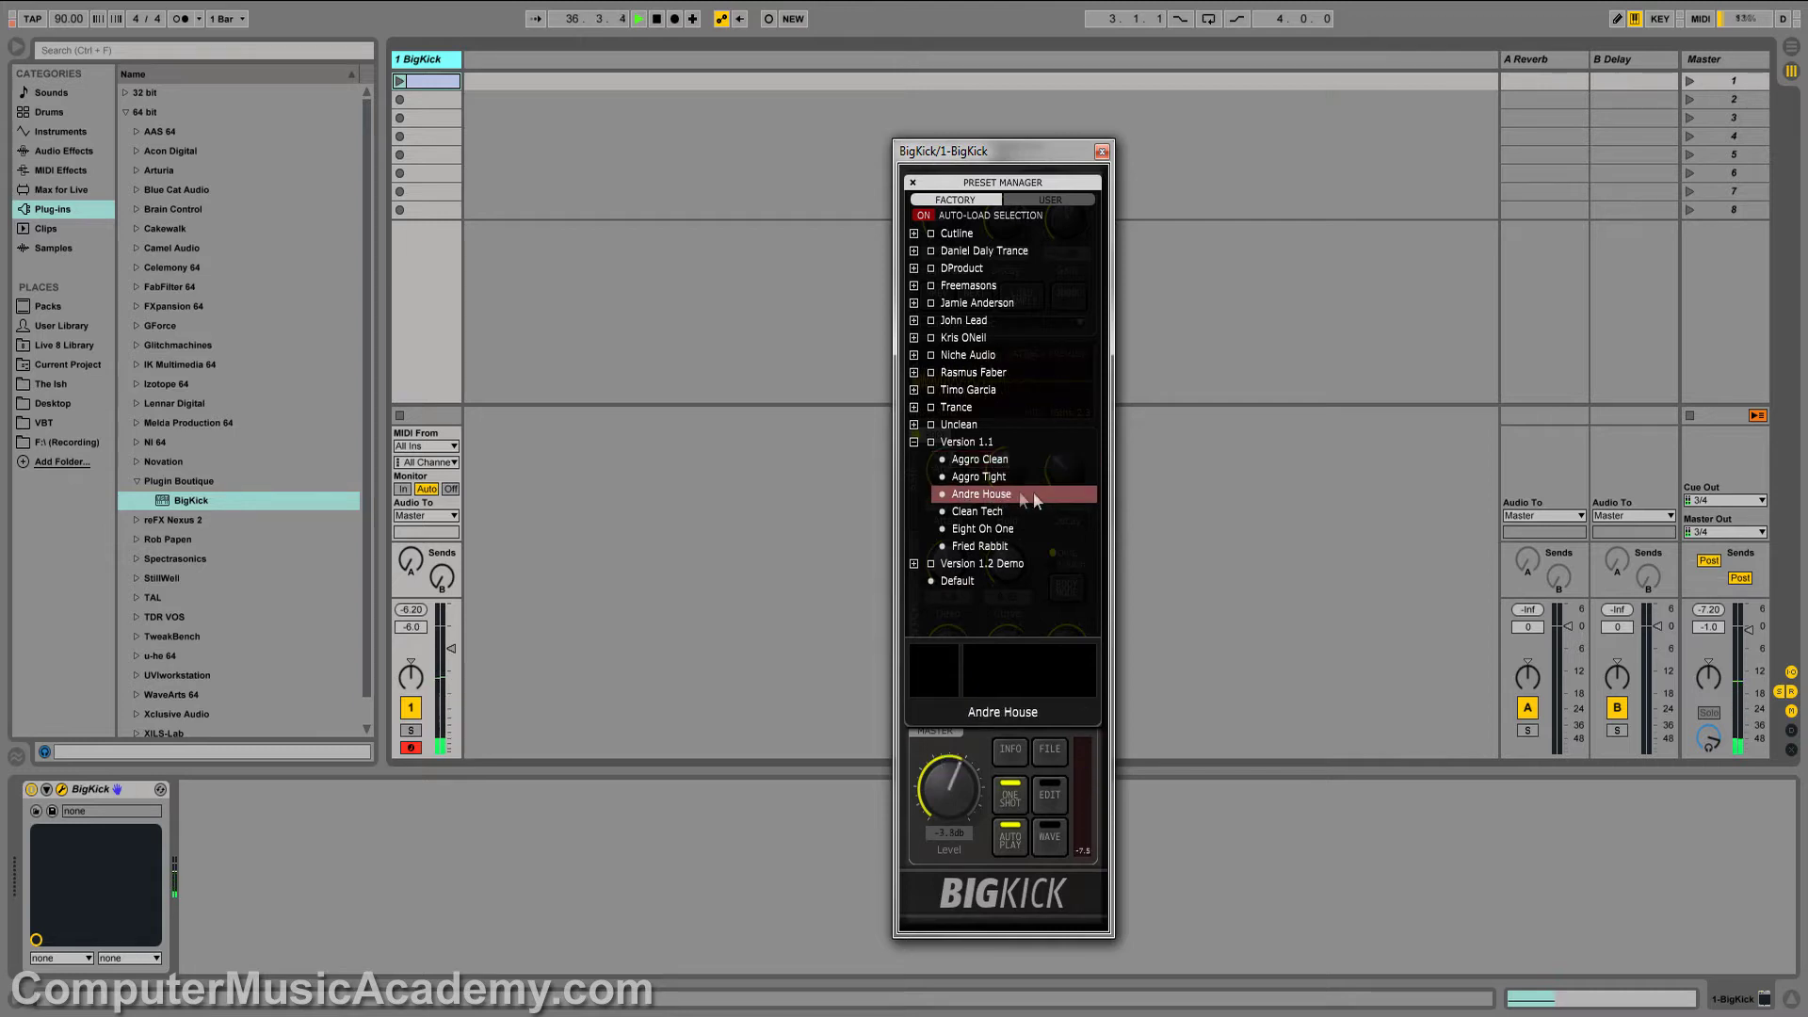
pyautogui.click(996, 530)
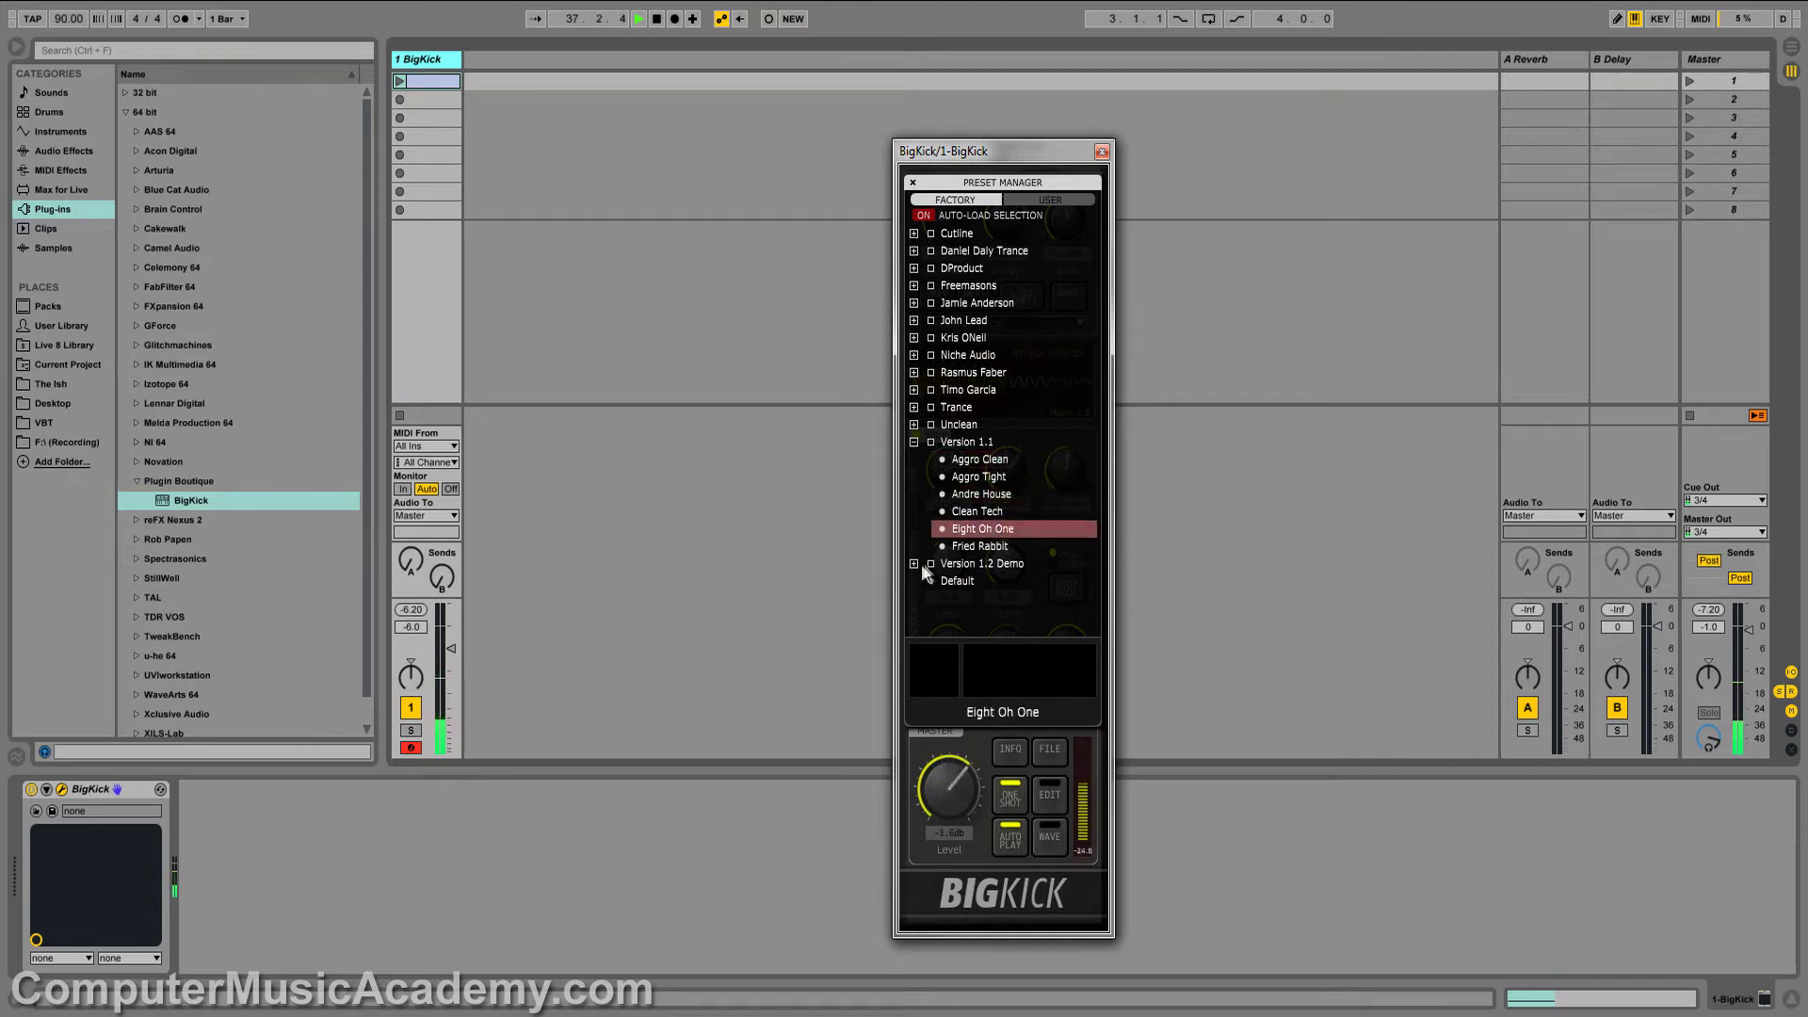
# Audition Close Relation Of God and Punchy Little Number III from Version 1.2 Demo, and collapse both Version folders.
pyautogui.click(991, 565)
pyautogui.click(984, 581)
pyautogui.scroll(-1, 1008, 574)
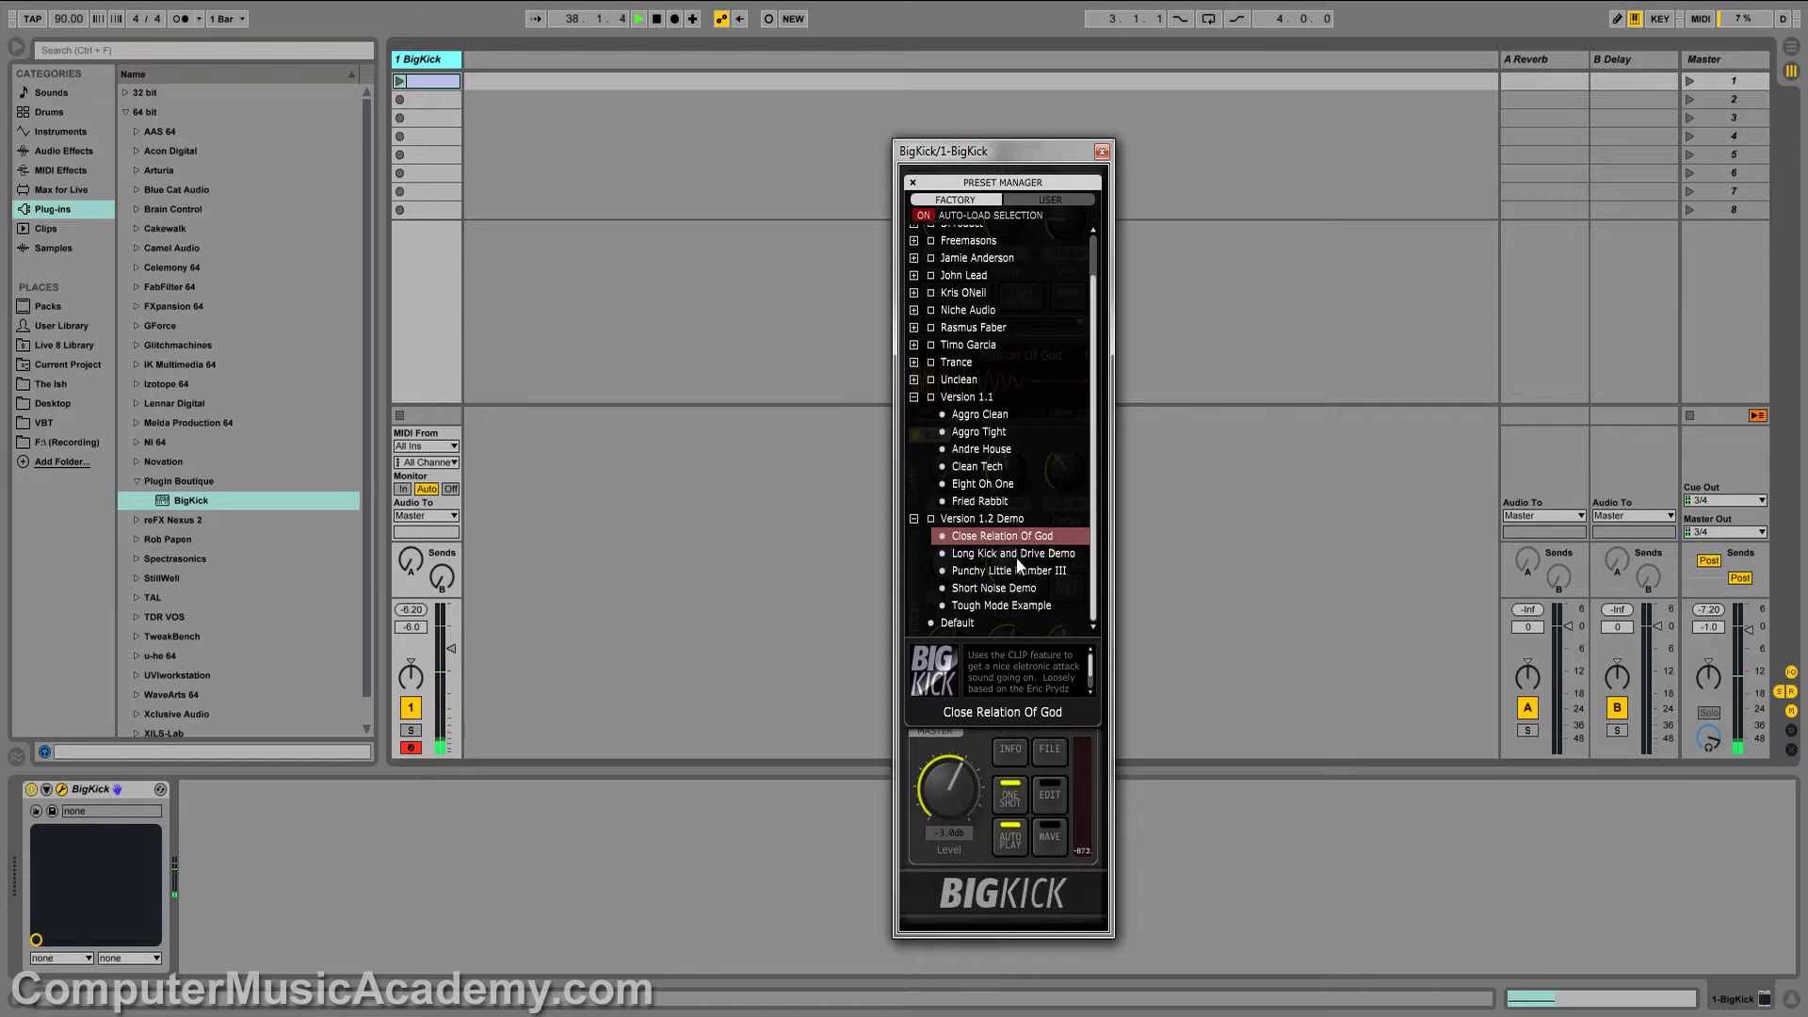
pyautogui.click(1017, 571)
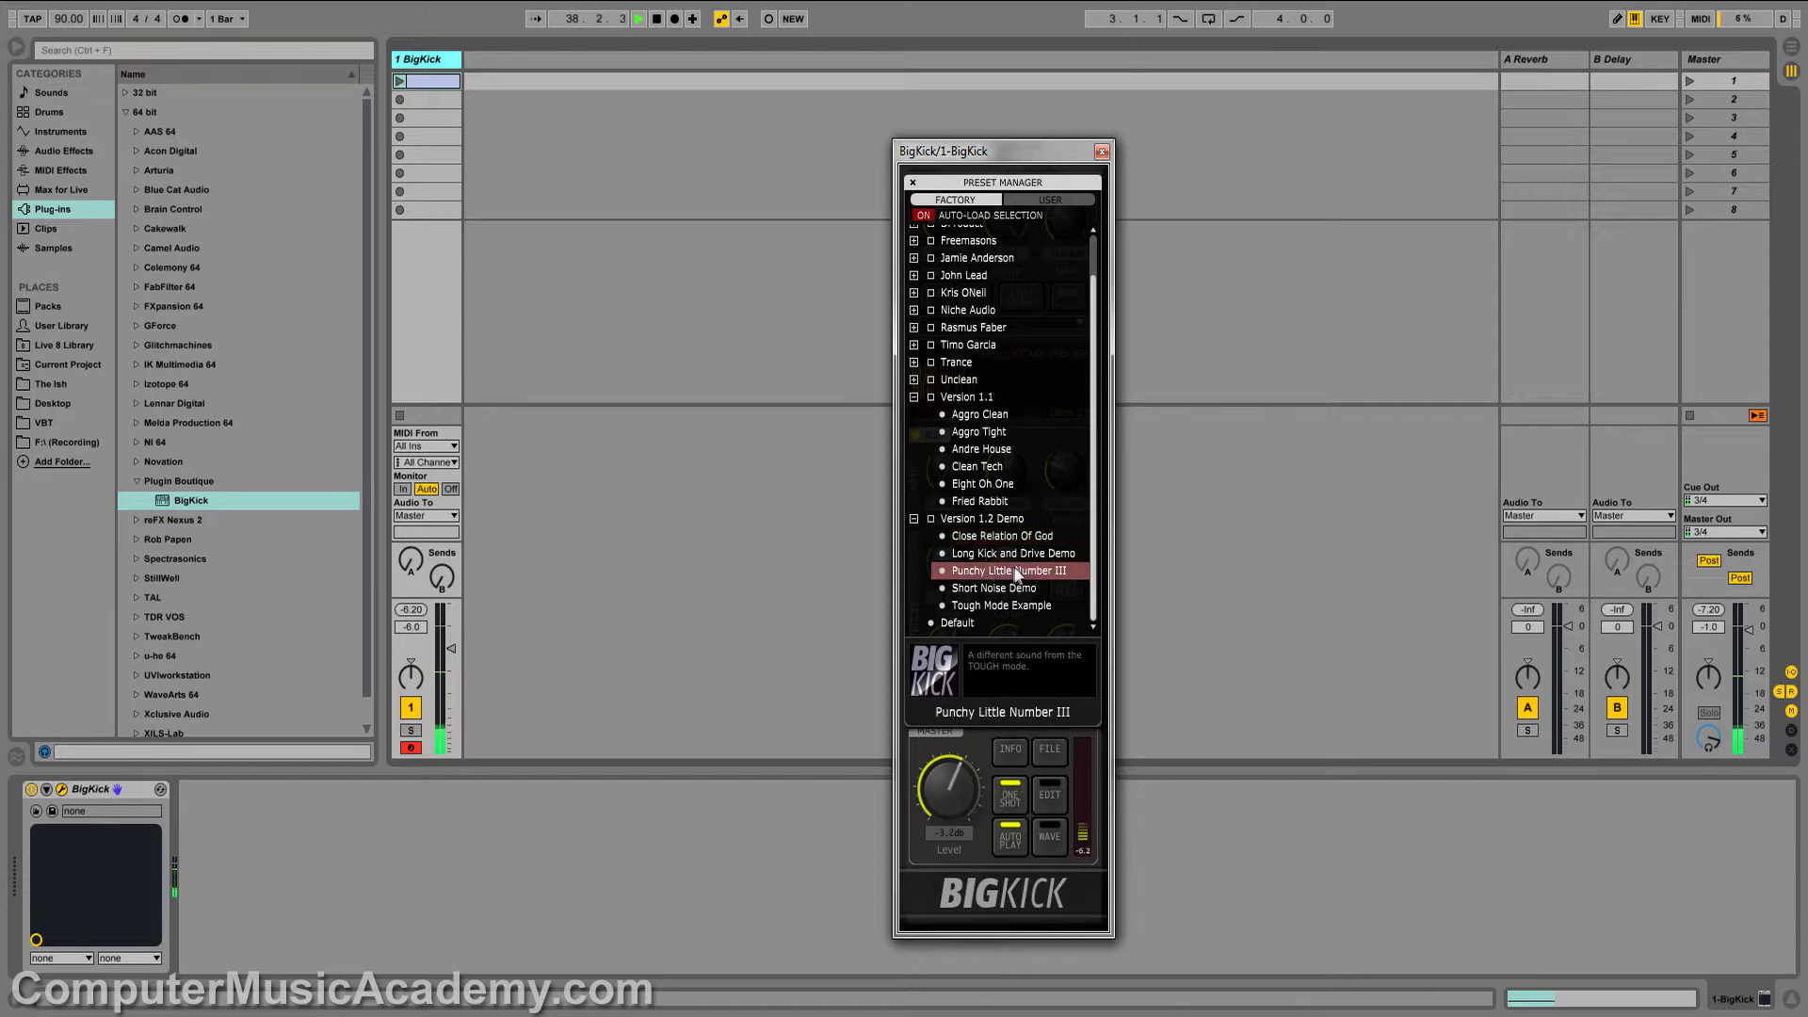
pyautogui.click(913, 518)
pyautogui.click(914, 440)
# Return to the main plug-in view with the Default preset loaded and playback stopped.
pyautogui.click(947, 479)
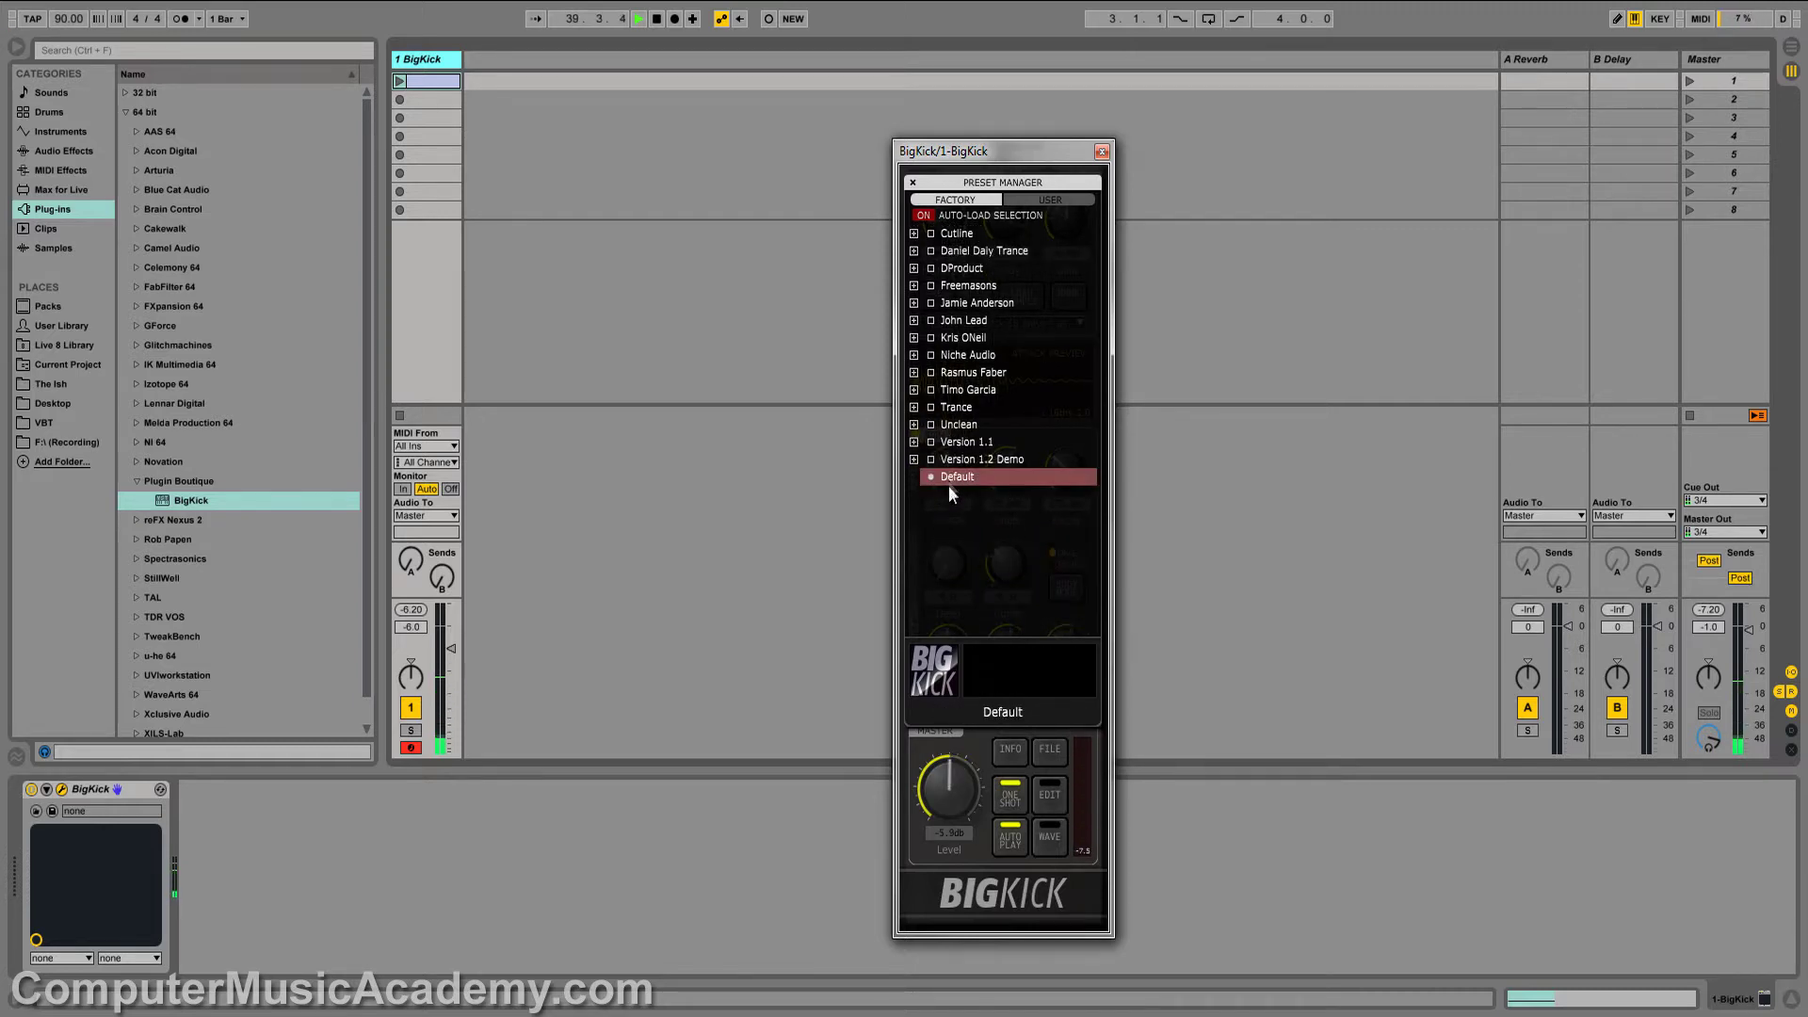
pyautogui.click(659, 21)
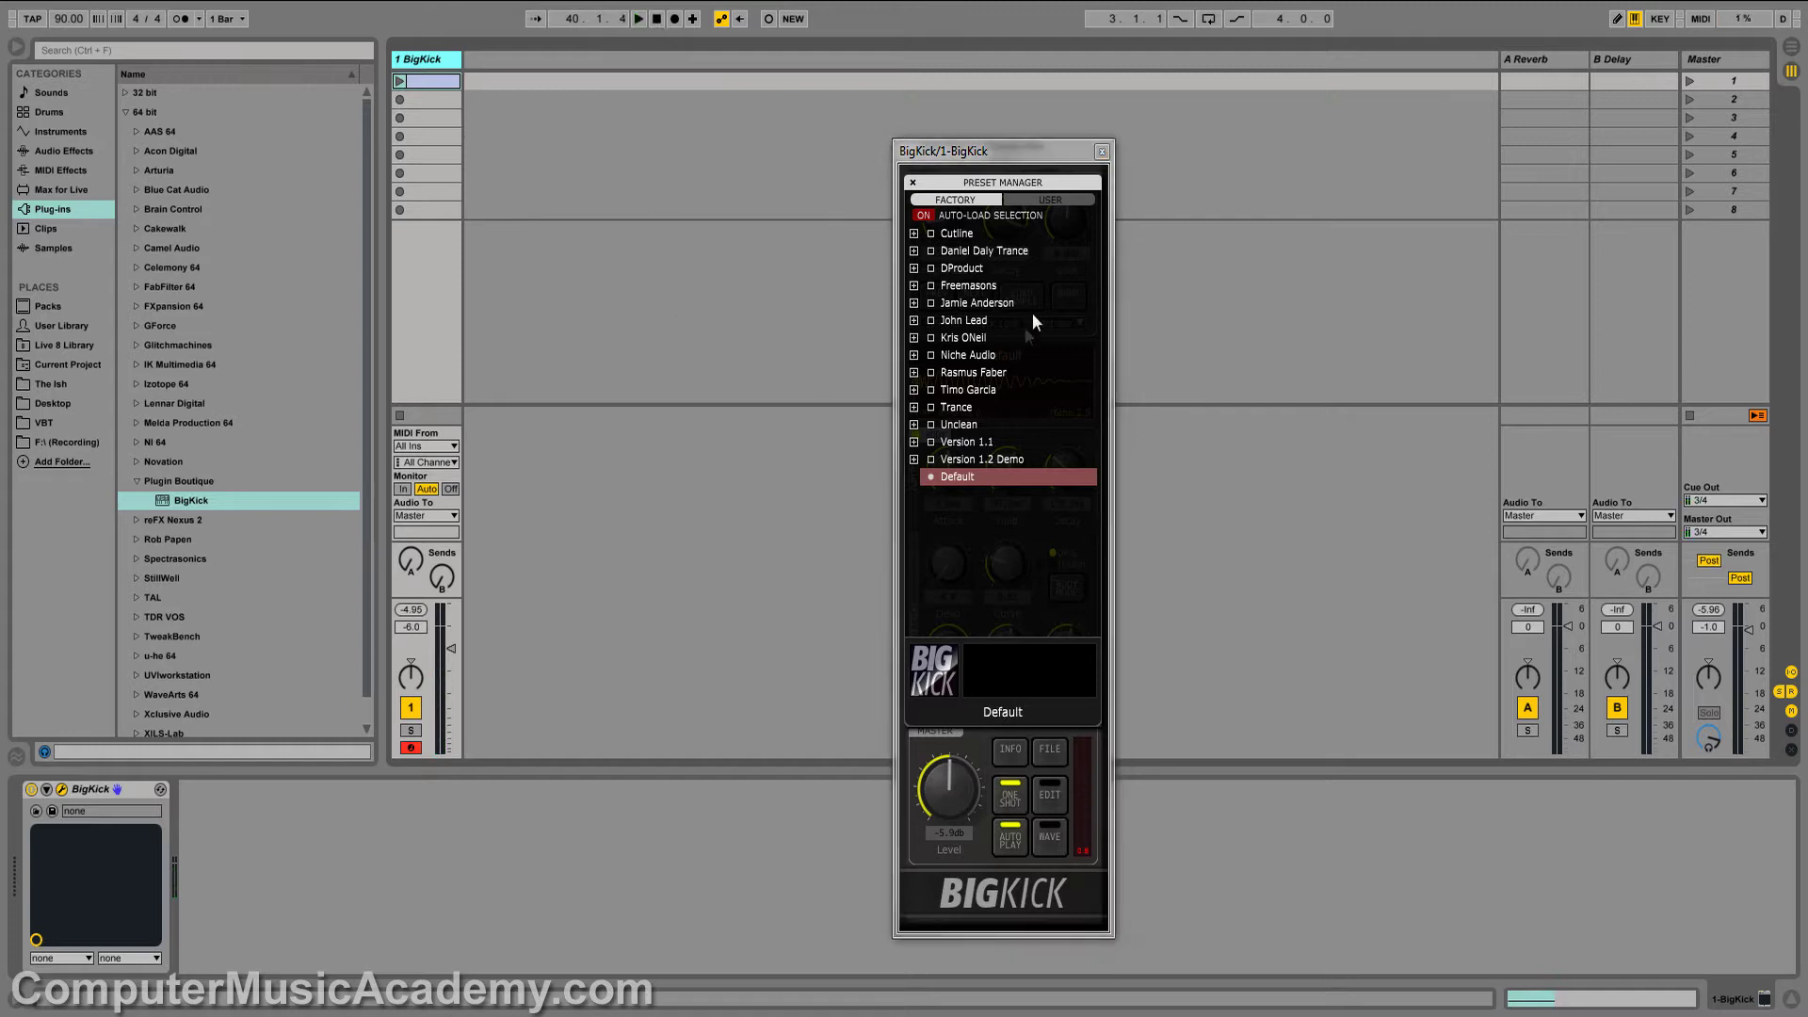
pyautogui.click(912, 183)
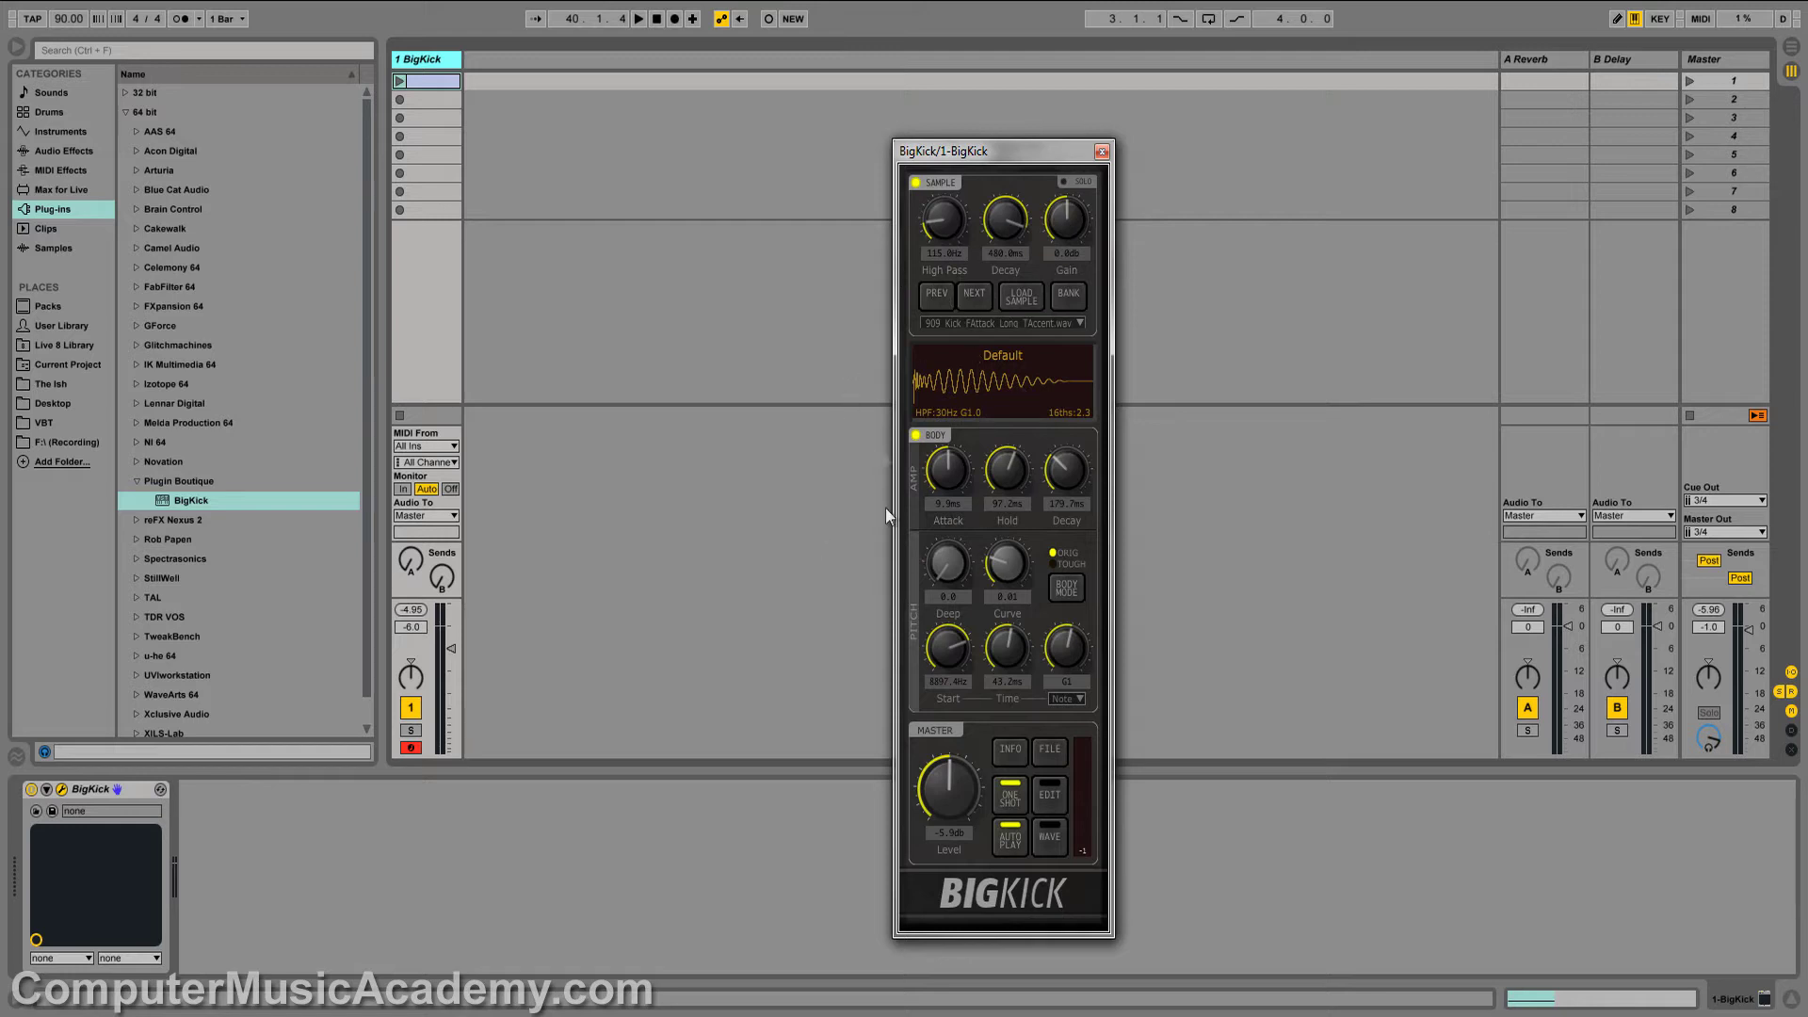
# Switch the Body and Sample sections off and on to compare them, leaving only the Sample section enabled.
pyautogui.click(915, 436)
pyautogui.click(916, 182)
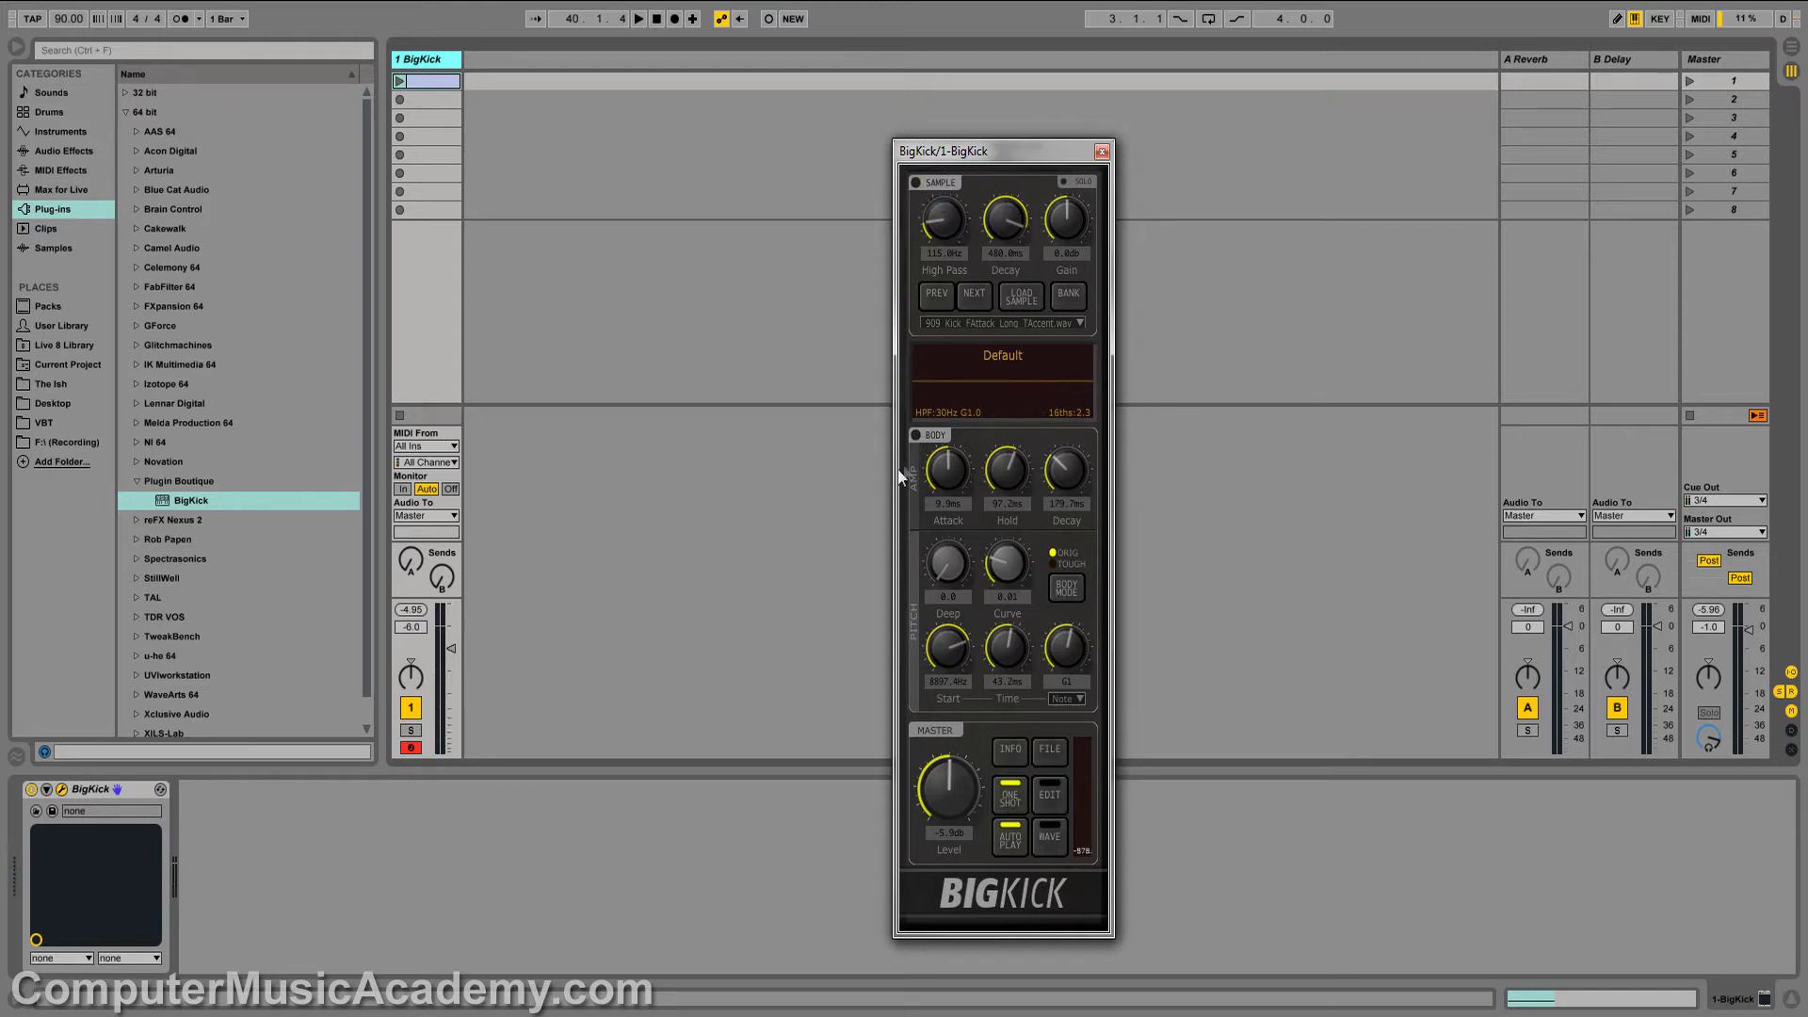
pyautogui.click(915, 436)
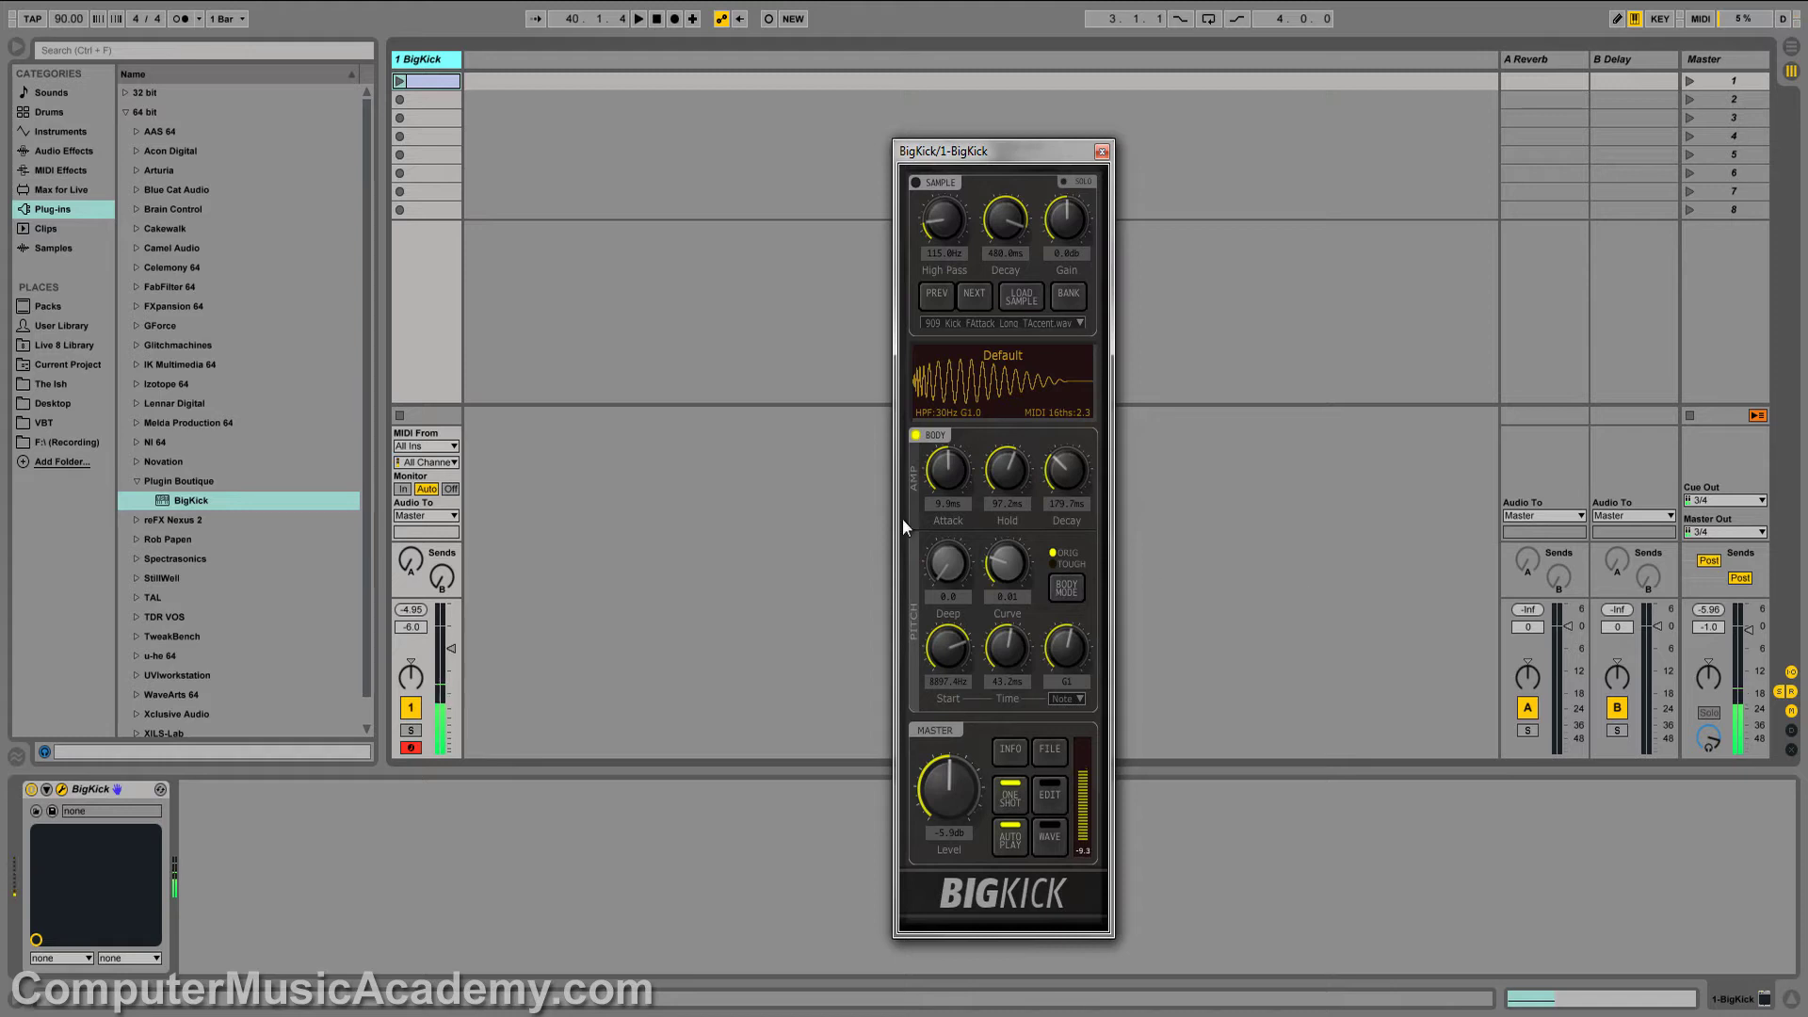
pyautogui.click(916, 436)
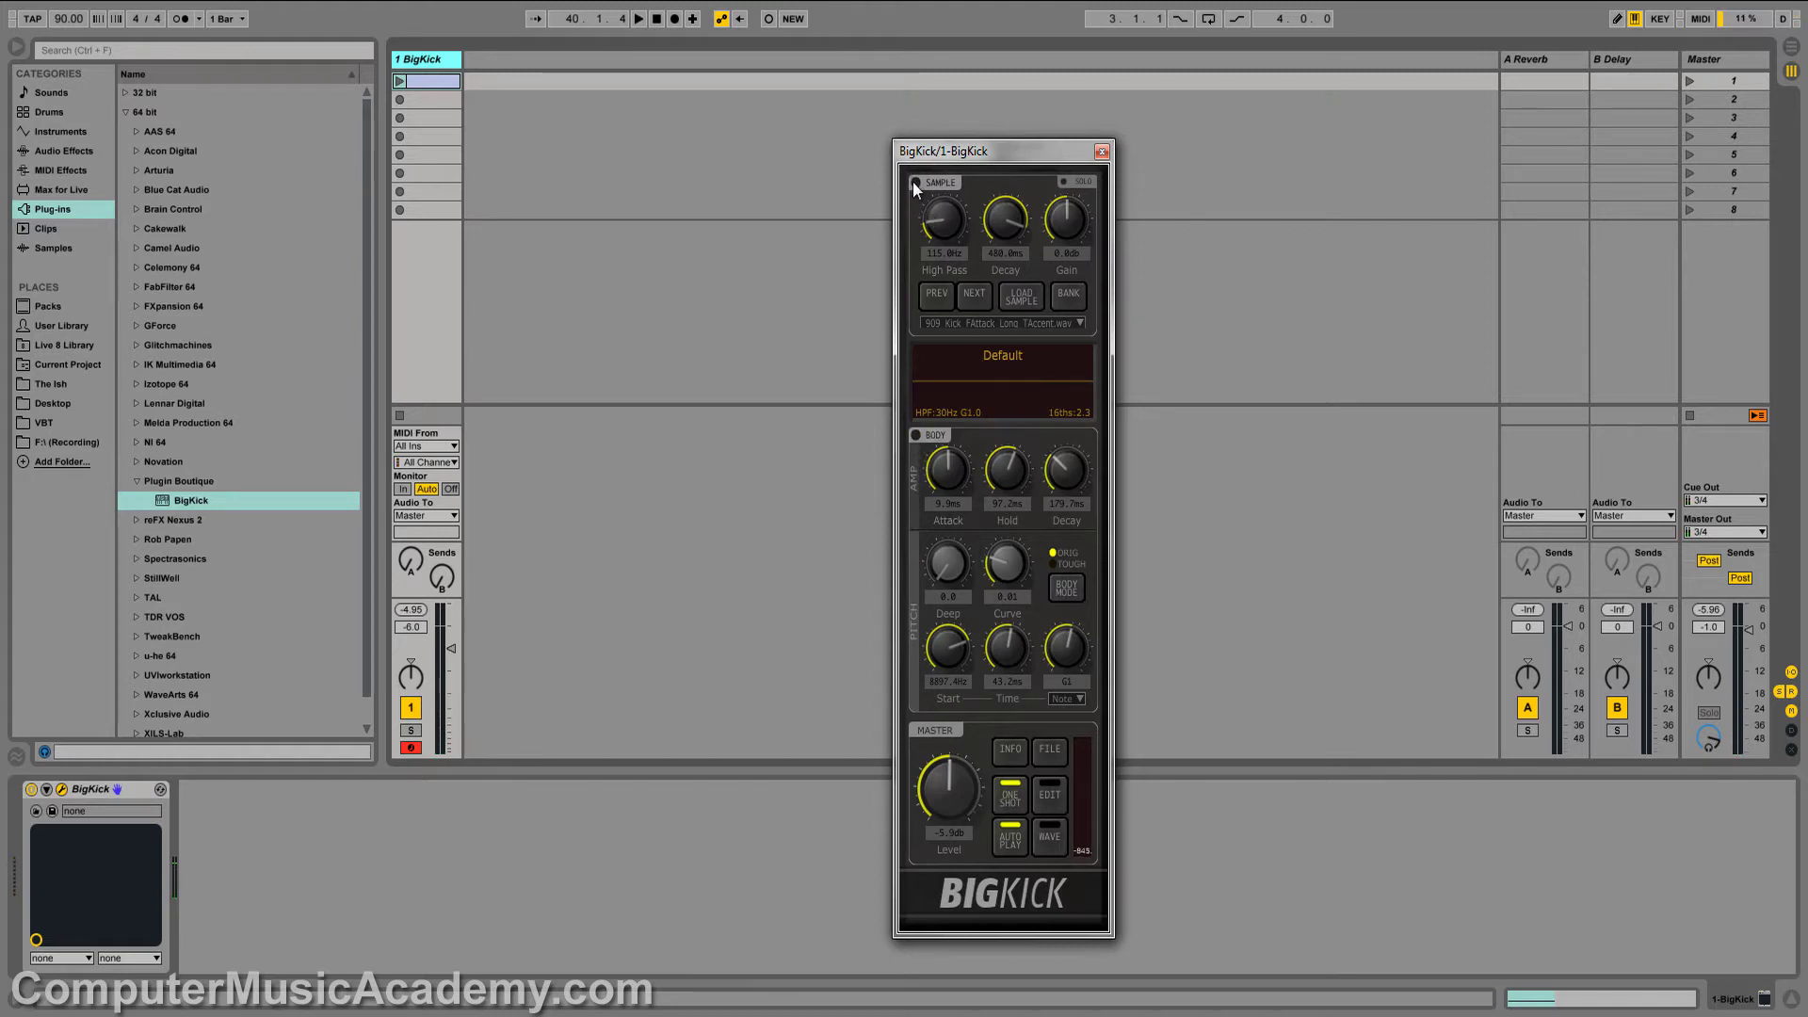
pyautogui.click(914, 183)
# Look into the sample file browser without loading anything, and load the factory sample bank Classic Drum Machines.
pyautogui.click(1023, 297)
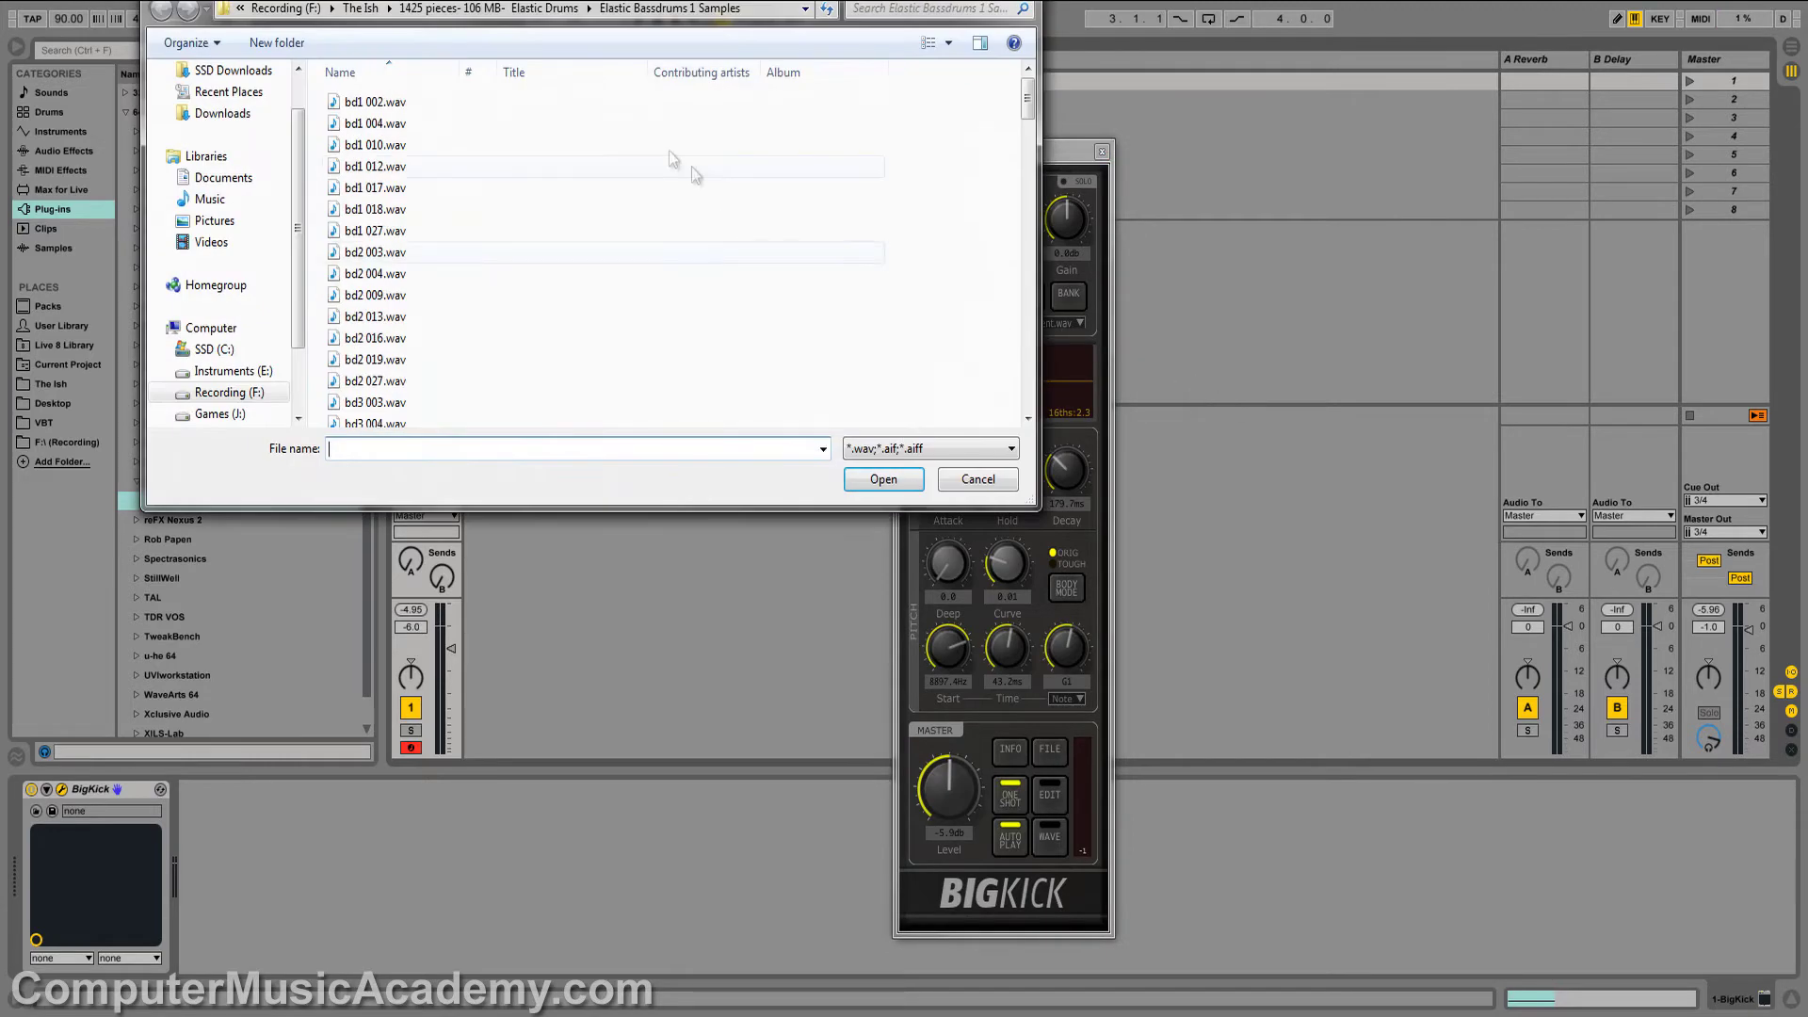
pyautogui.click(1012, 485)
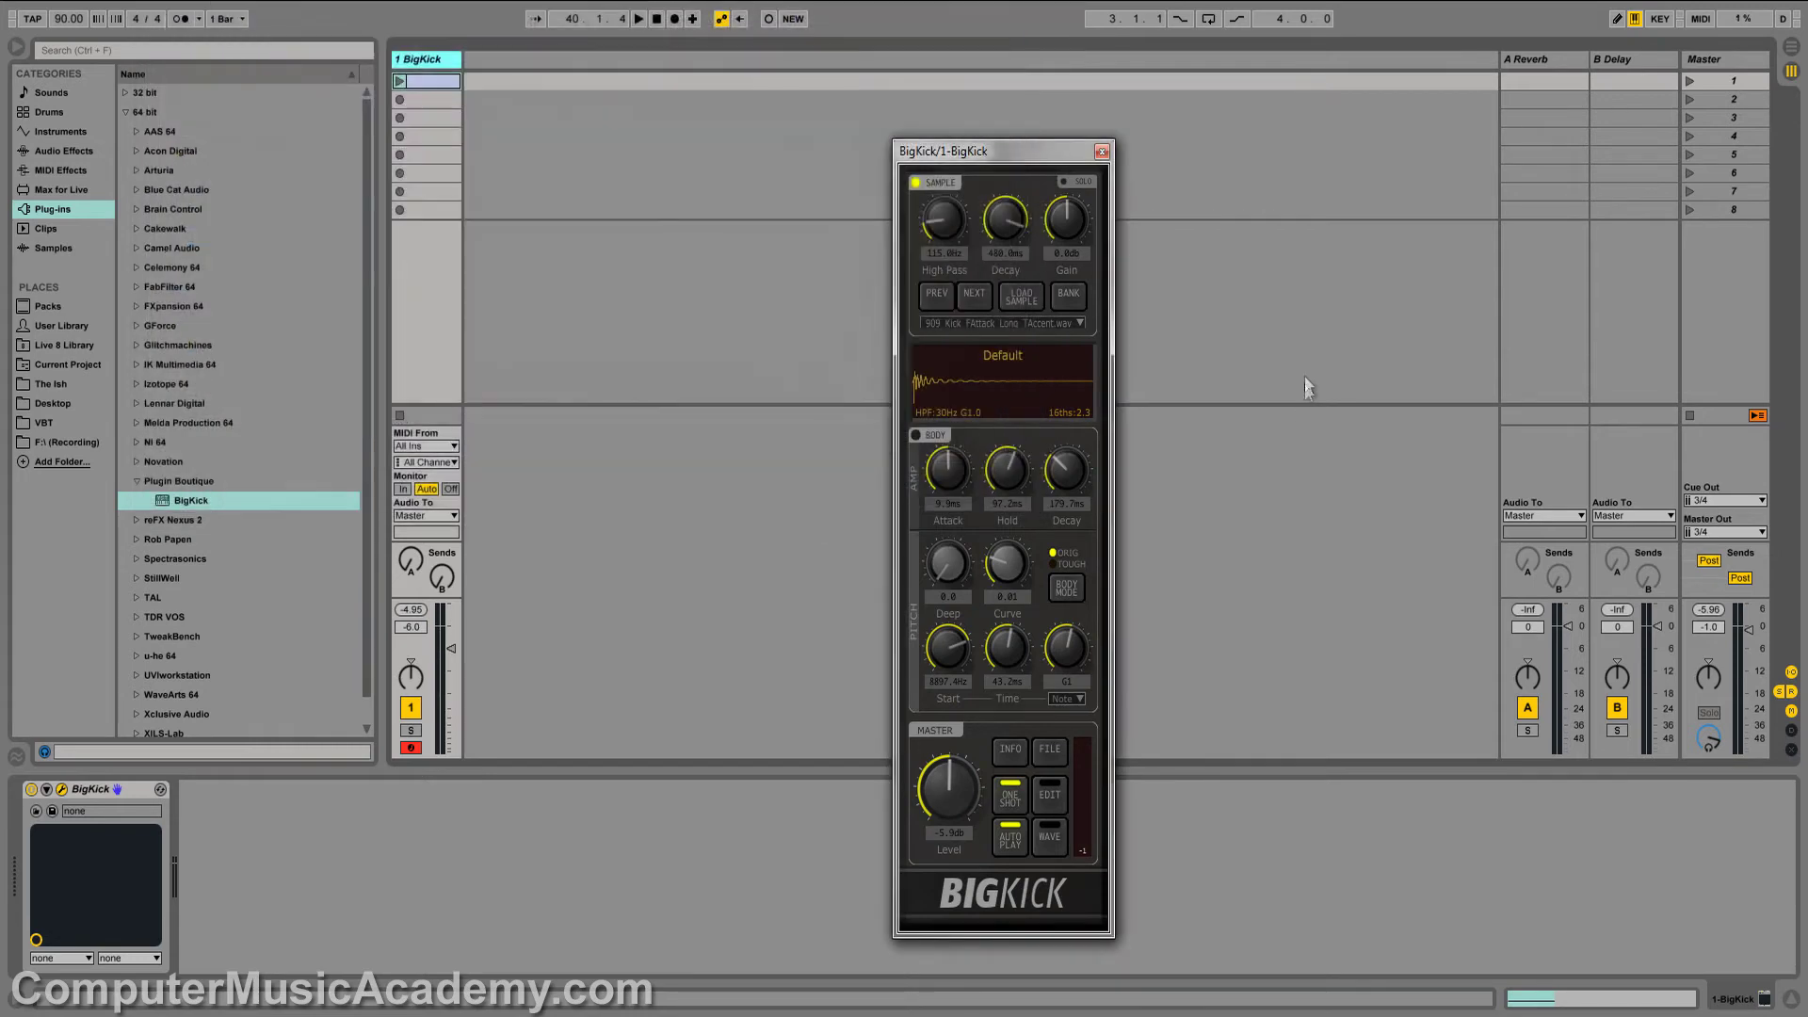
pyautogui.click(1073, 296)
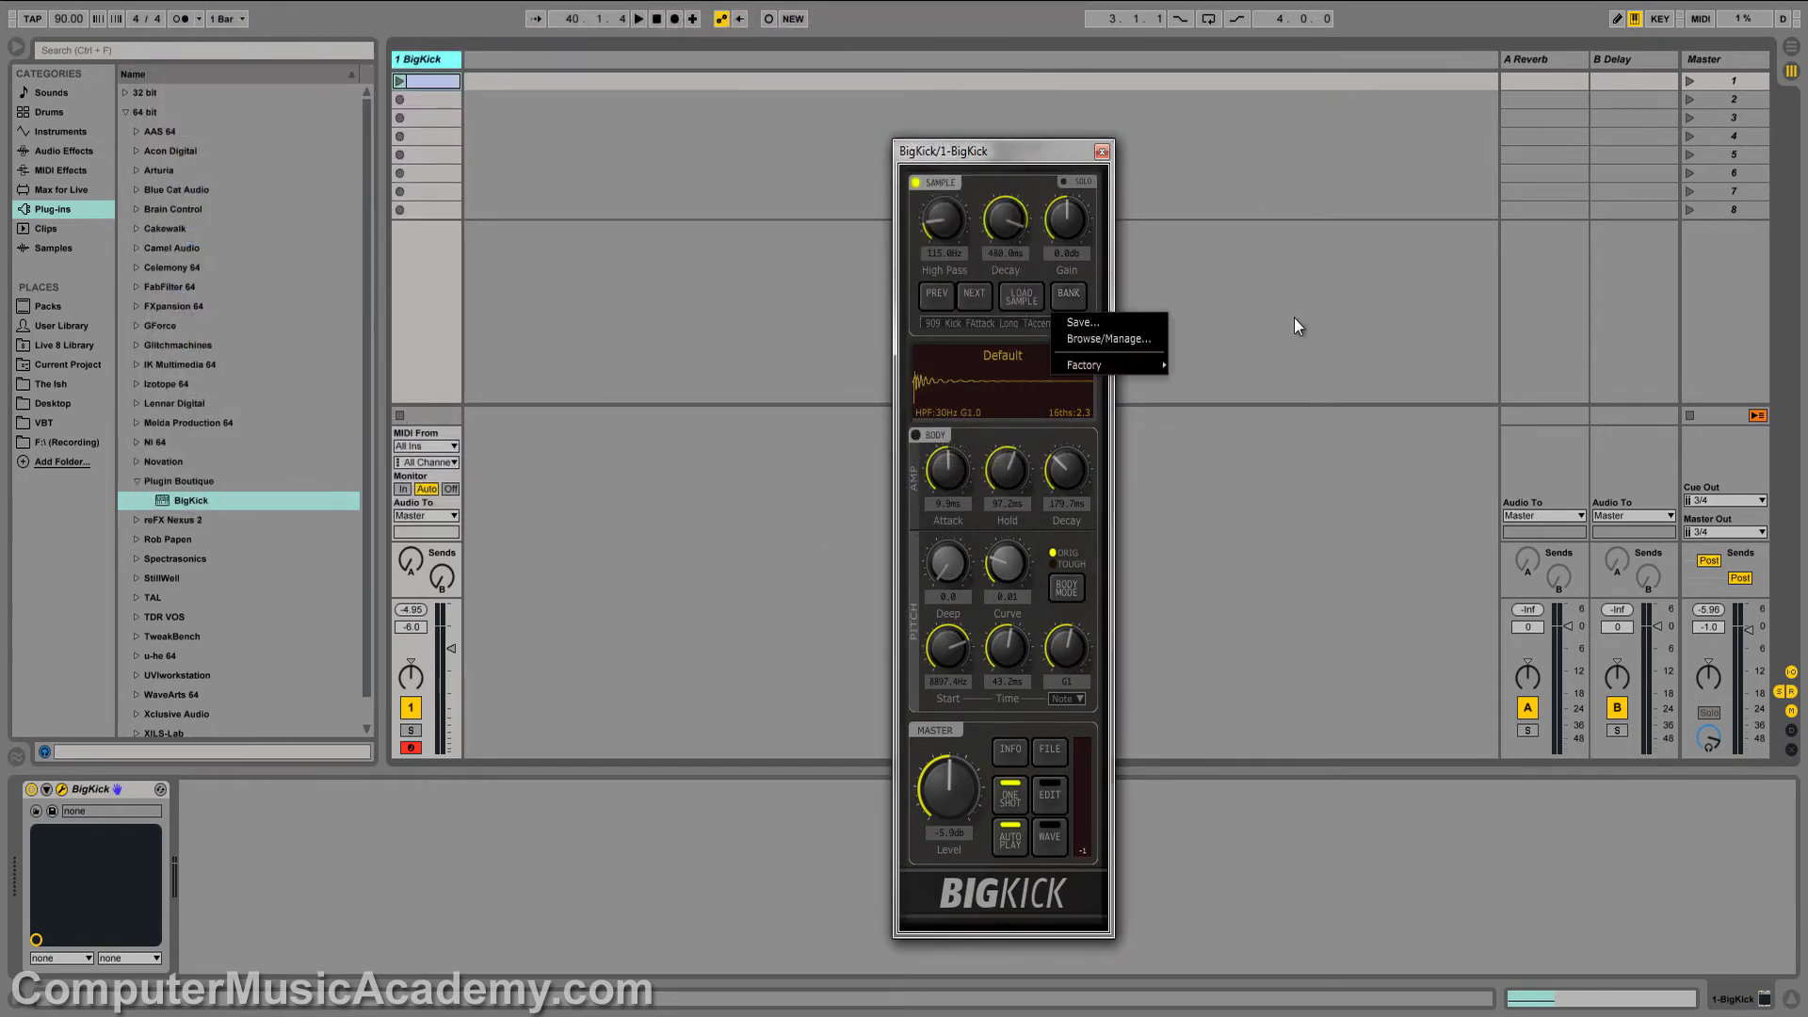
pyautogui.moveTo(1100, 365)
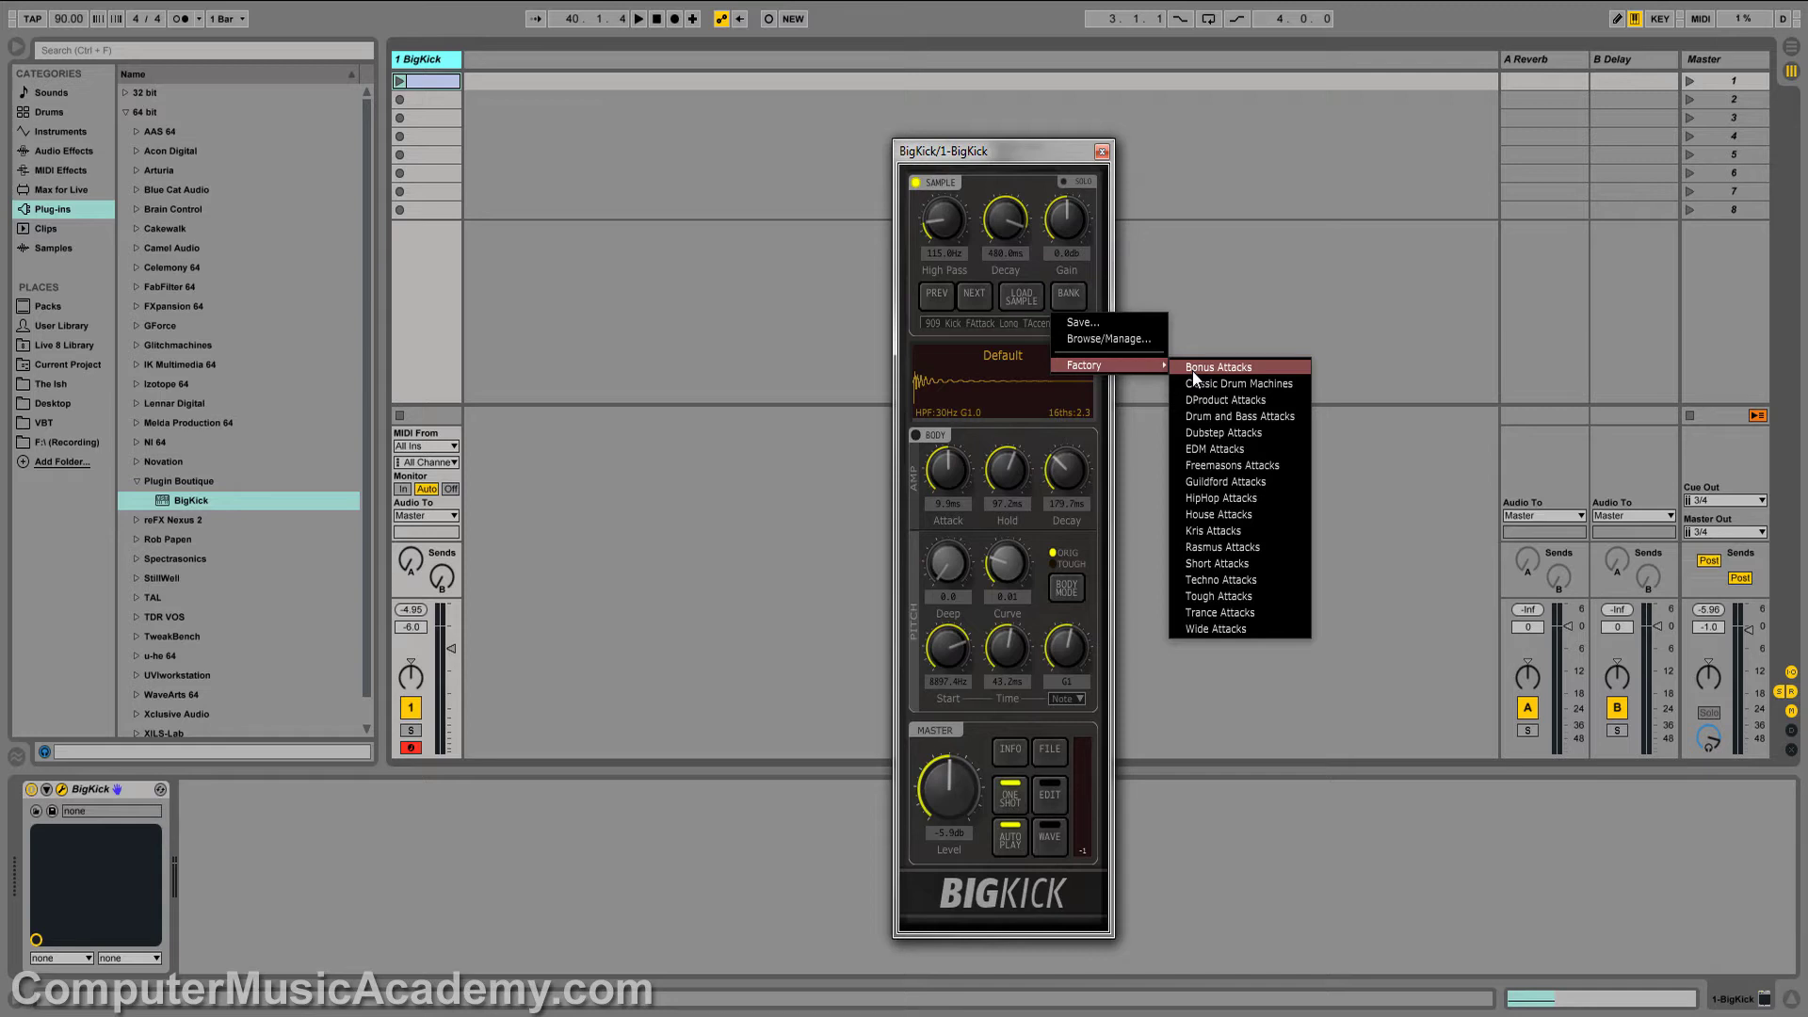
pyautogui.click(1247, 383)
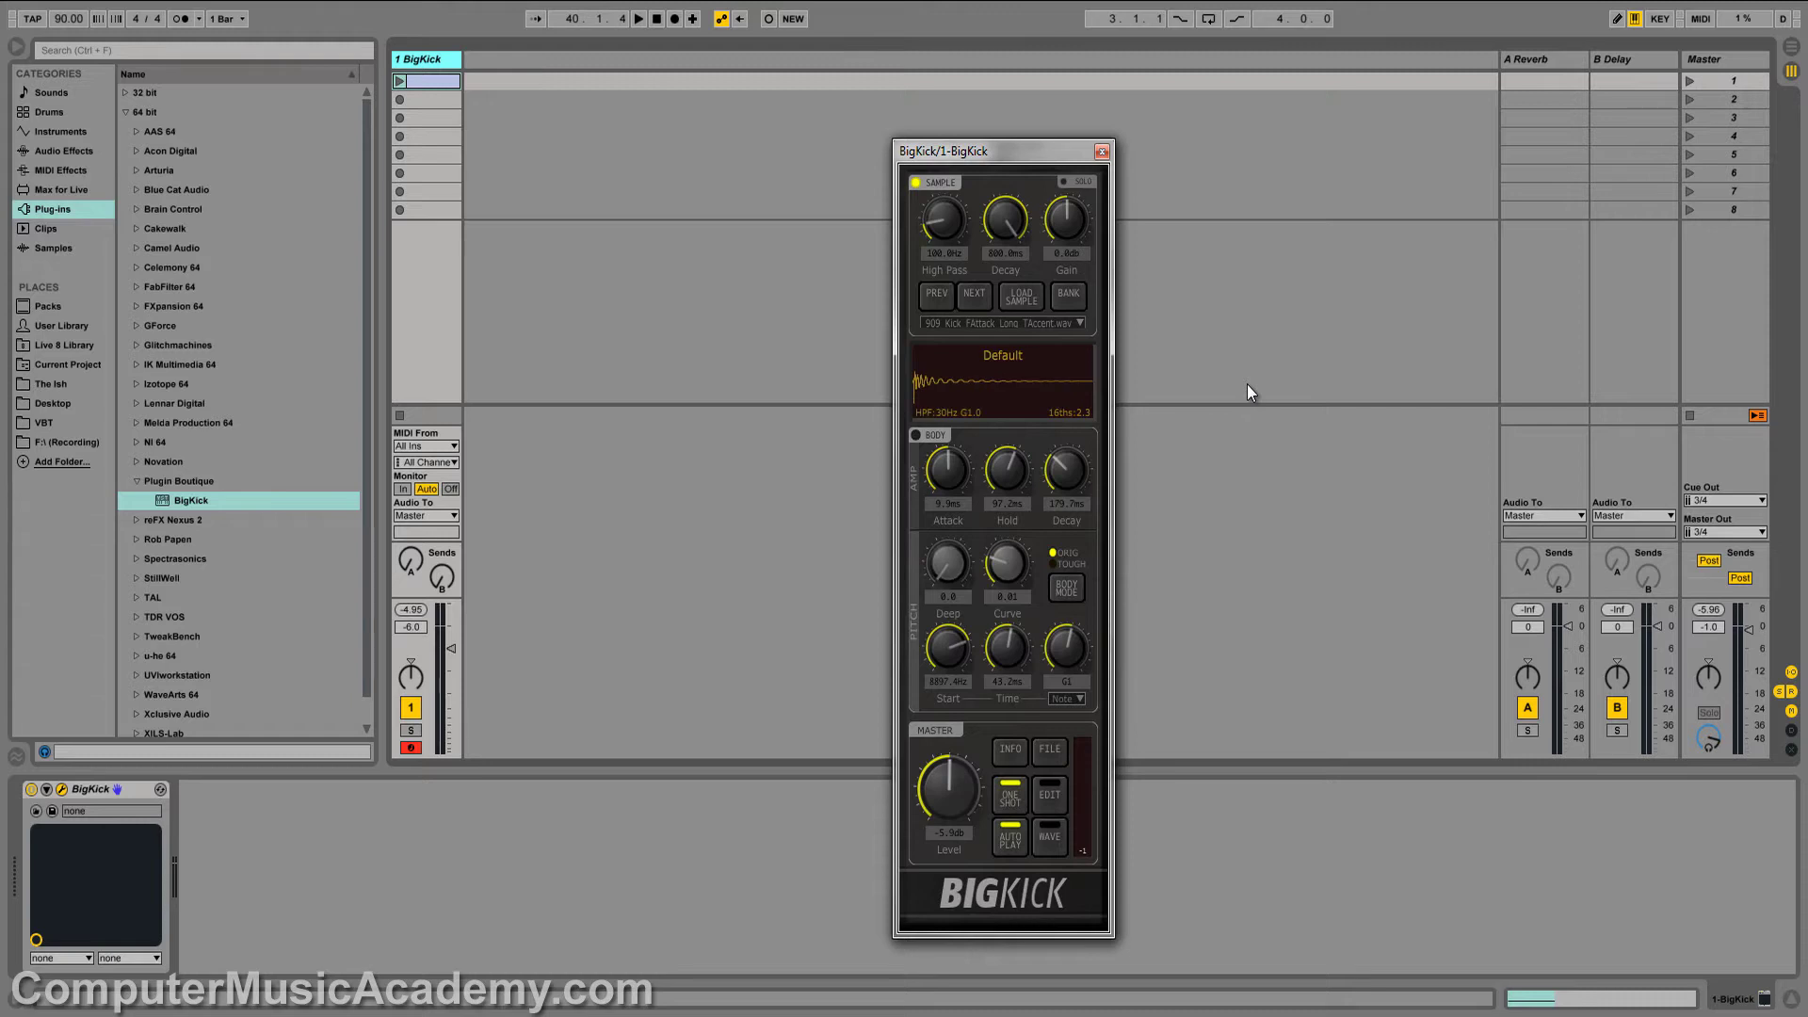
# Audition the bank's samples one after another, from 909_Kick_FAttack_Long_TAccent.wav through to TR606_Kick.wav.
pyautogui.click(1079, 323)
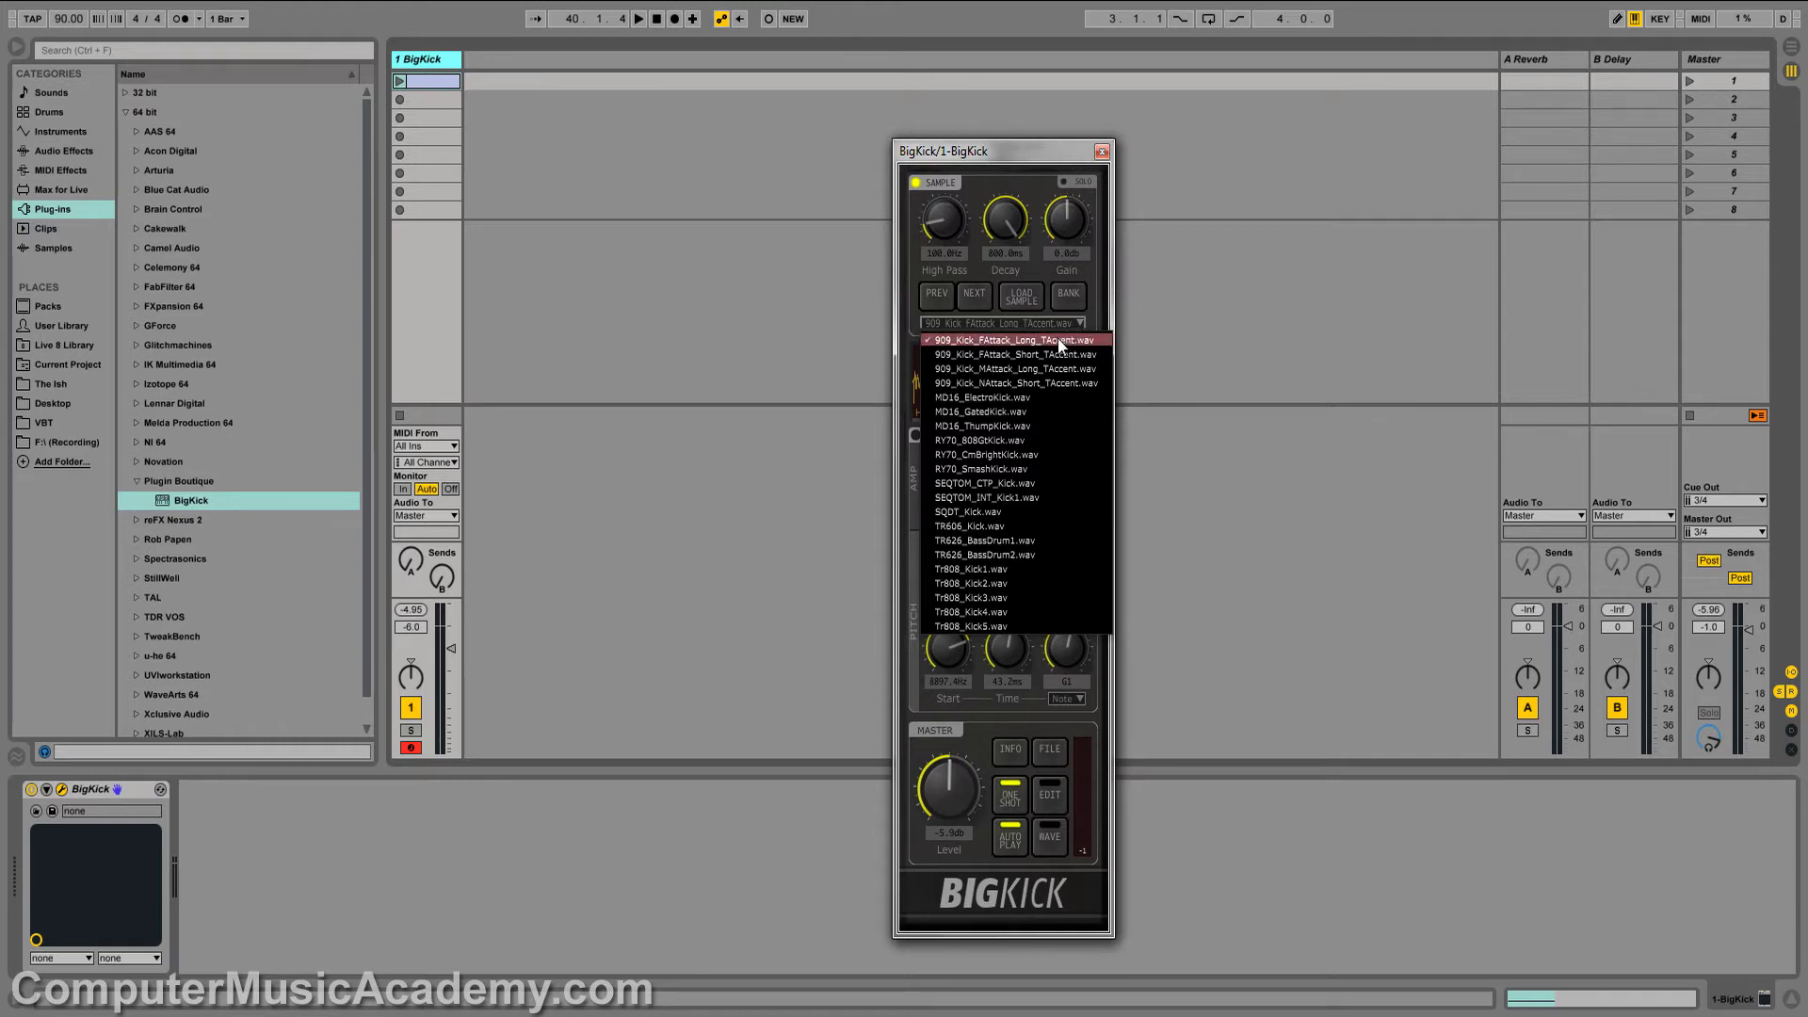
pyautogui.click(1074, 340)
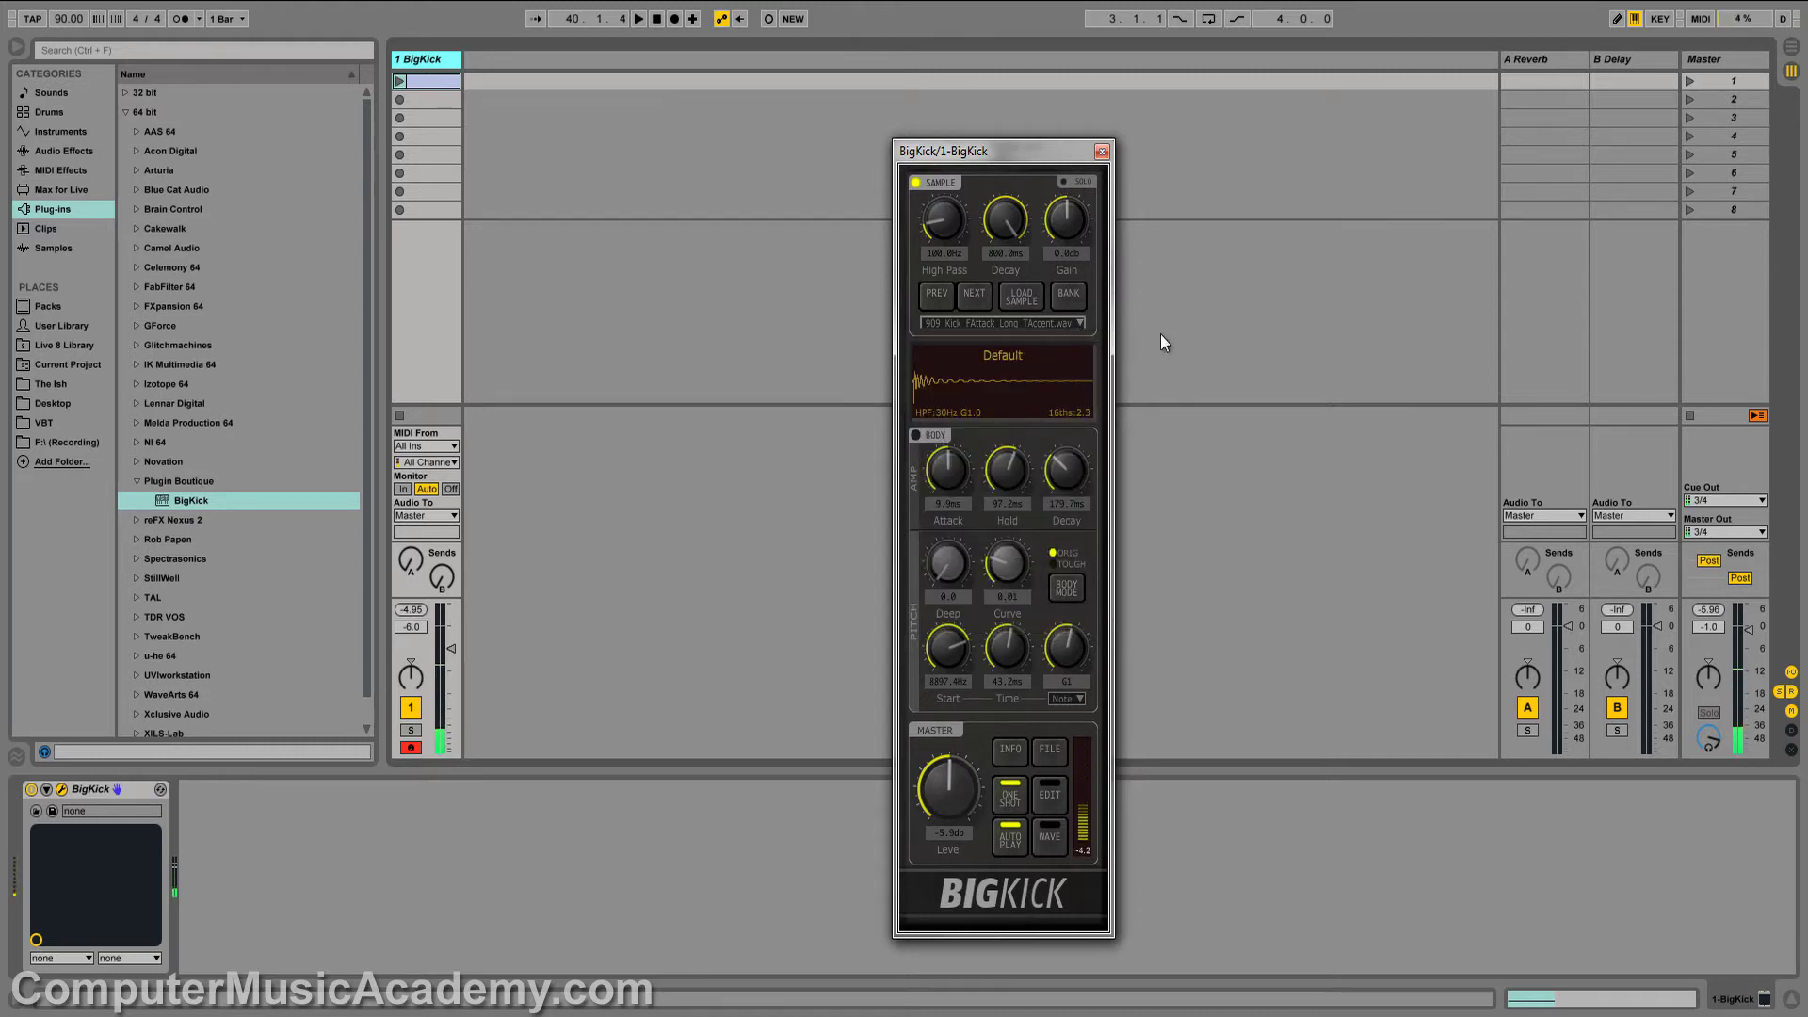
pyautogui.press('Down')
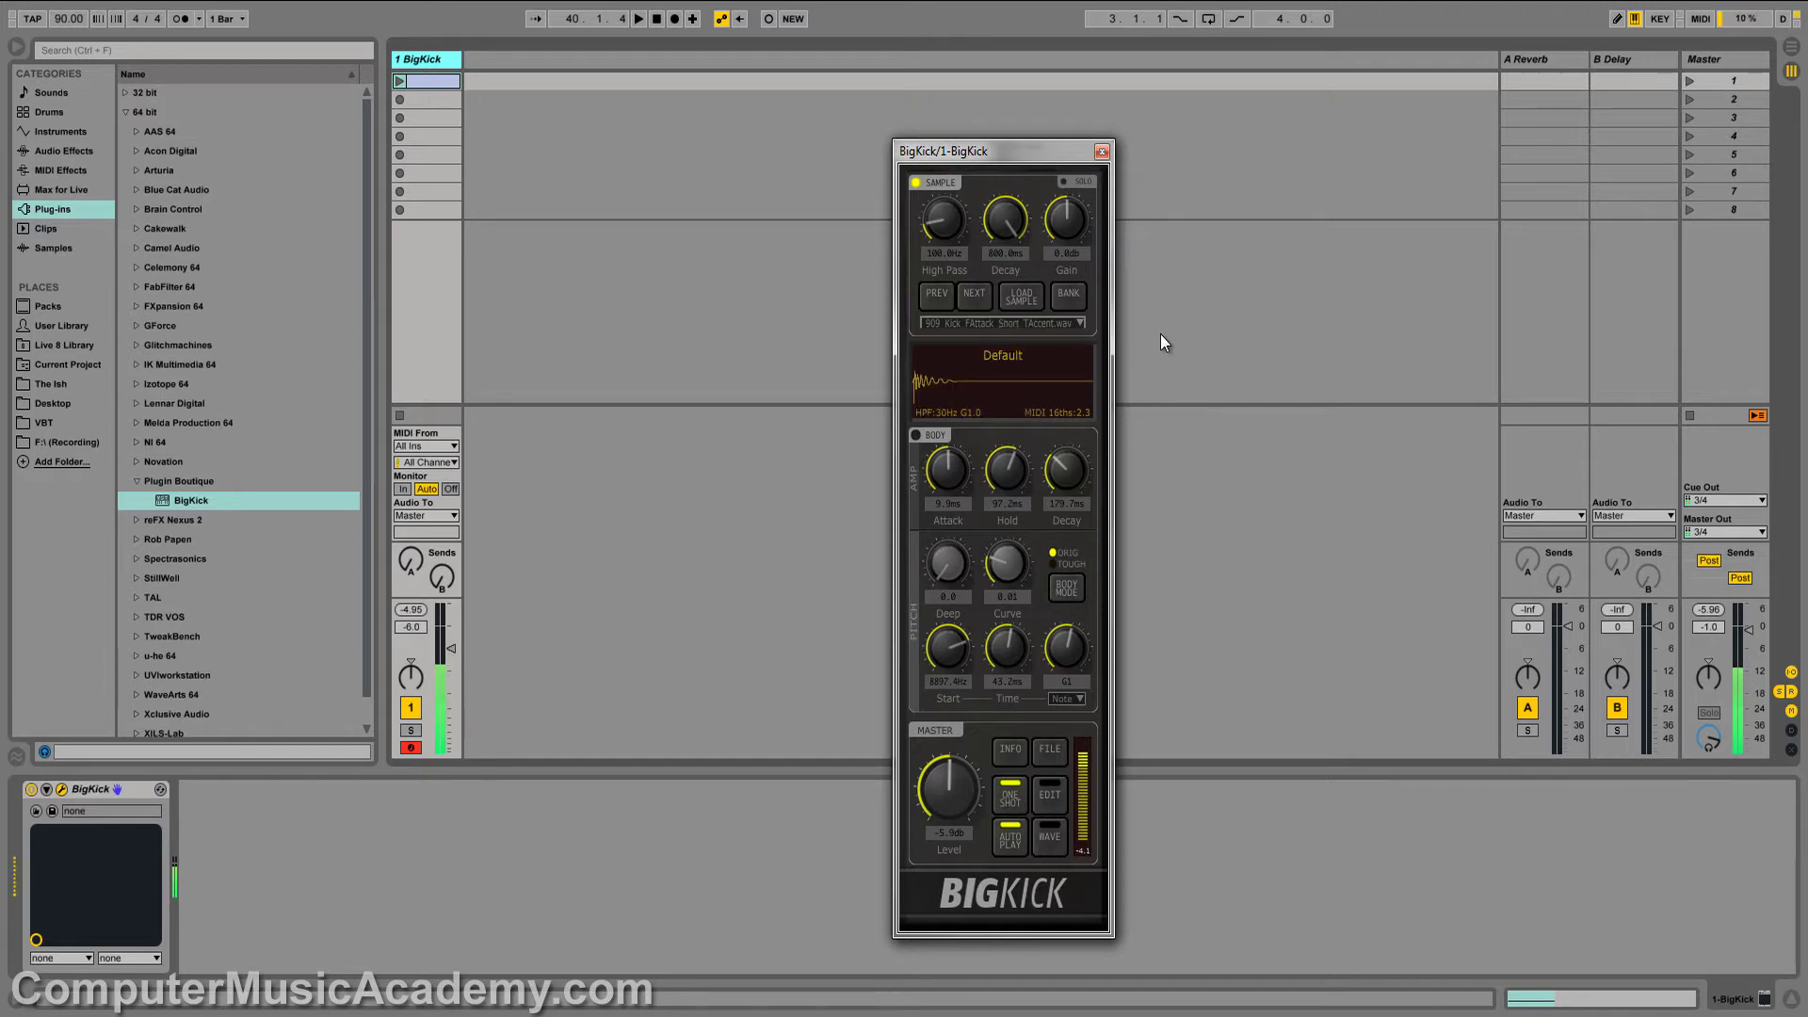
pyautogui.press('Down')
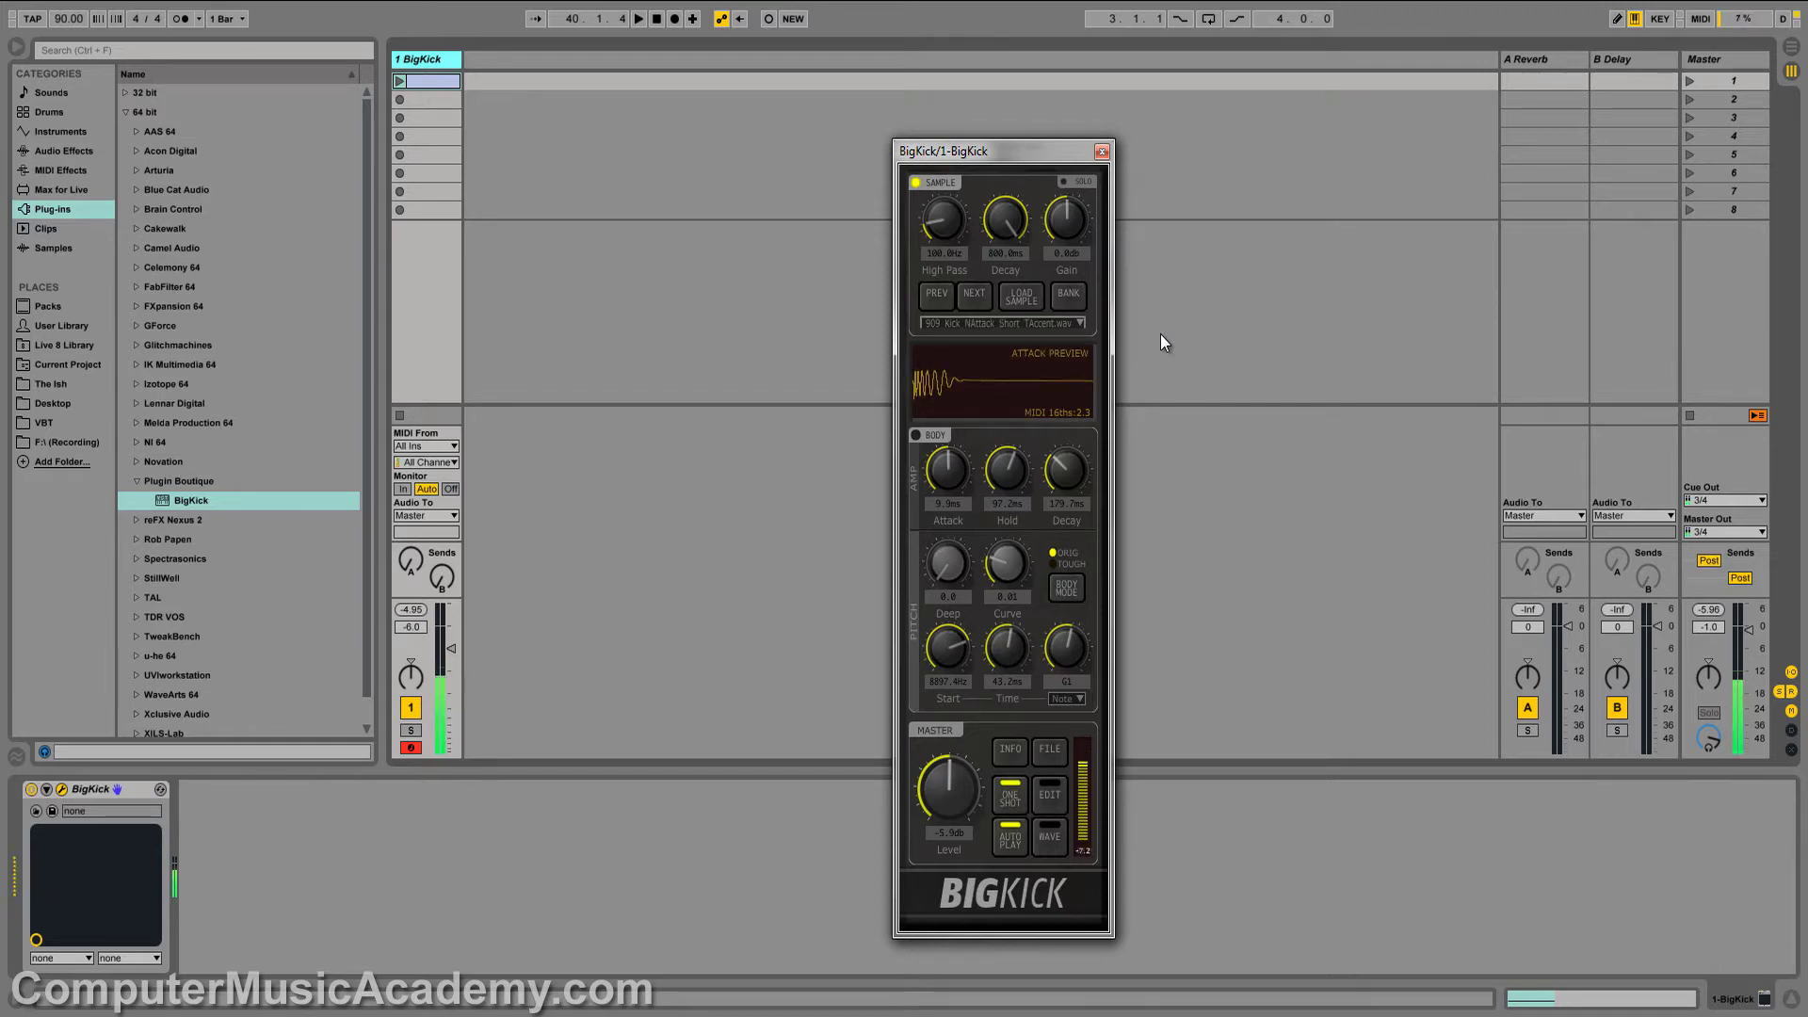
pyautogui.press('Down')
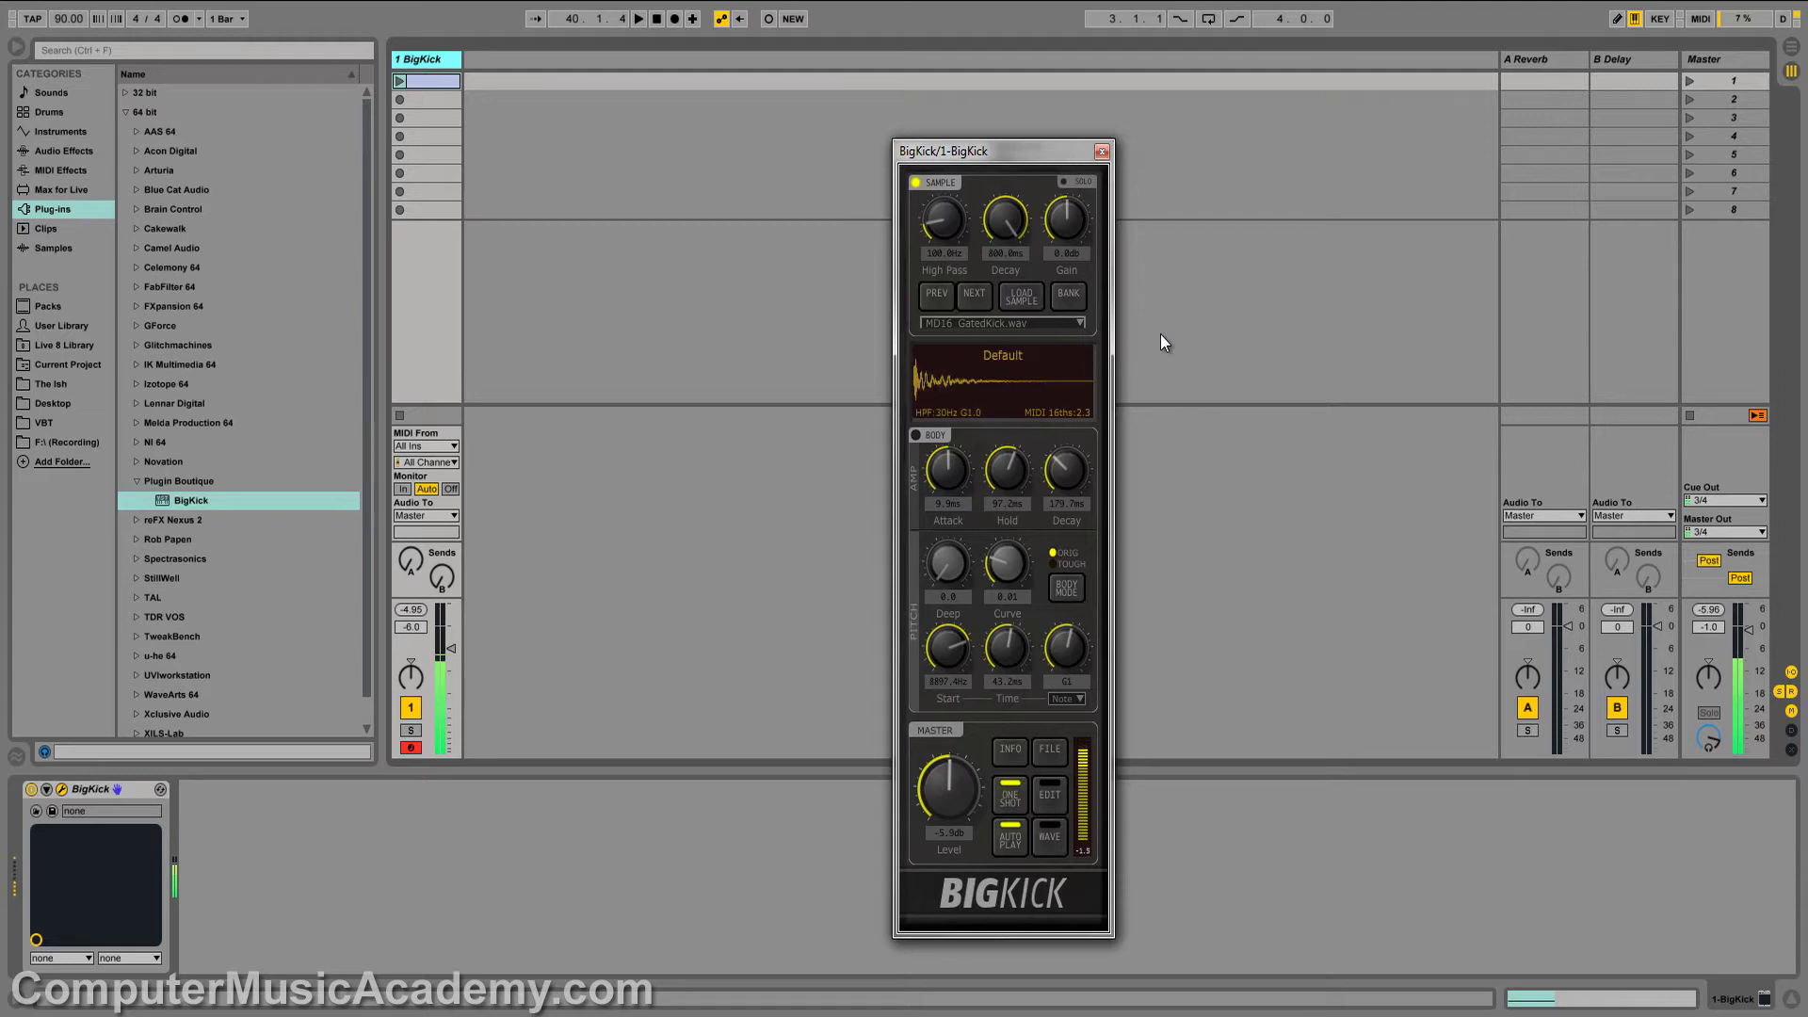
pyautogui.press('Down')
pyautogui.press('Down')
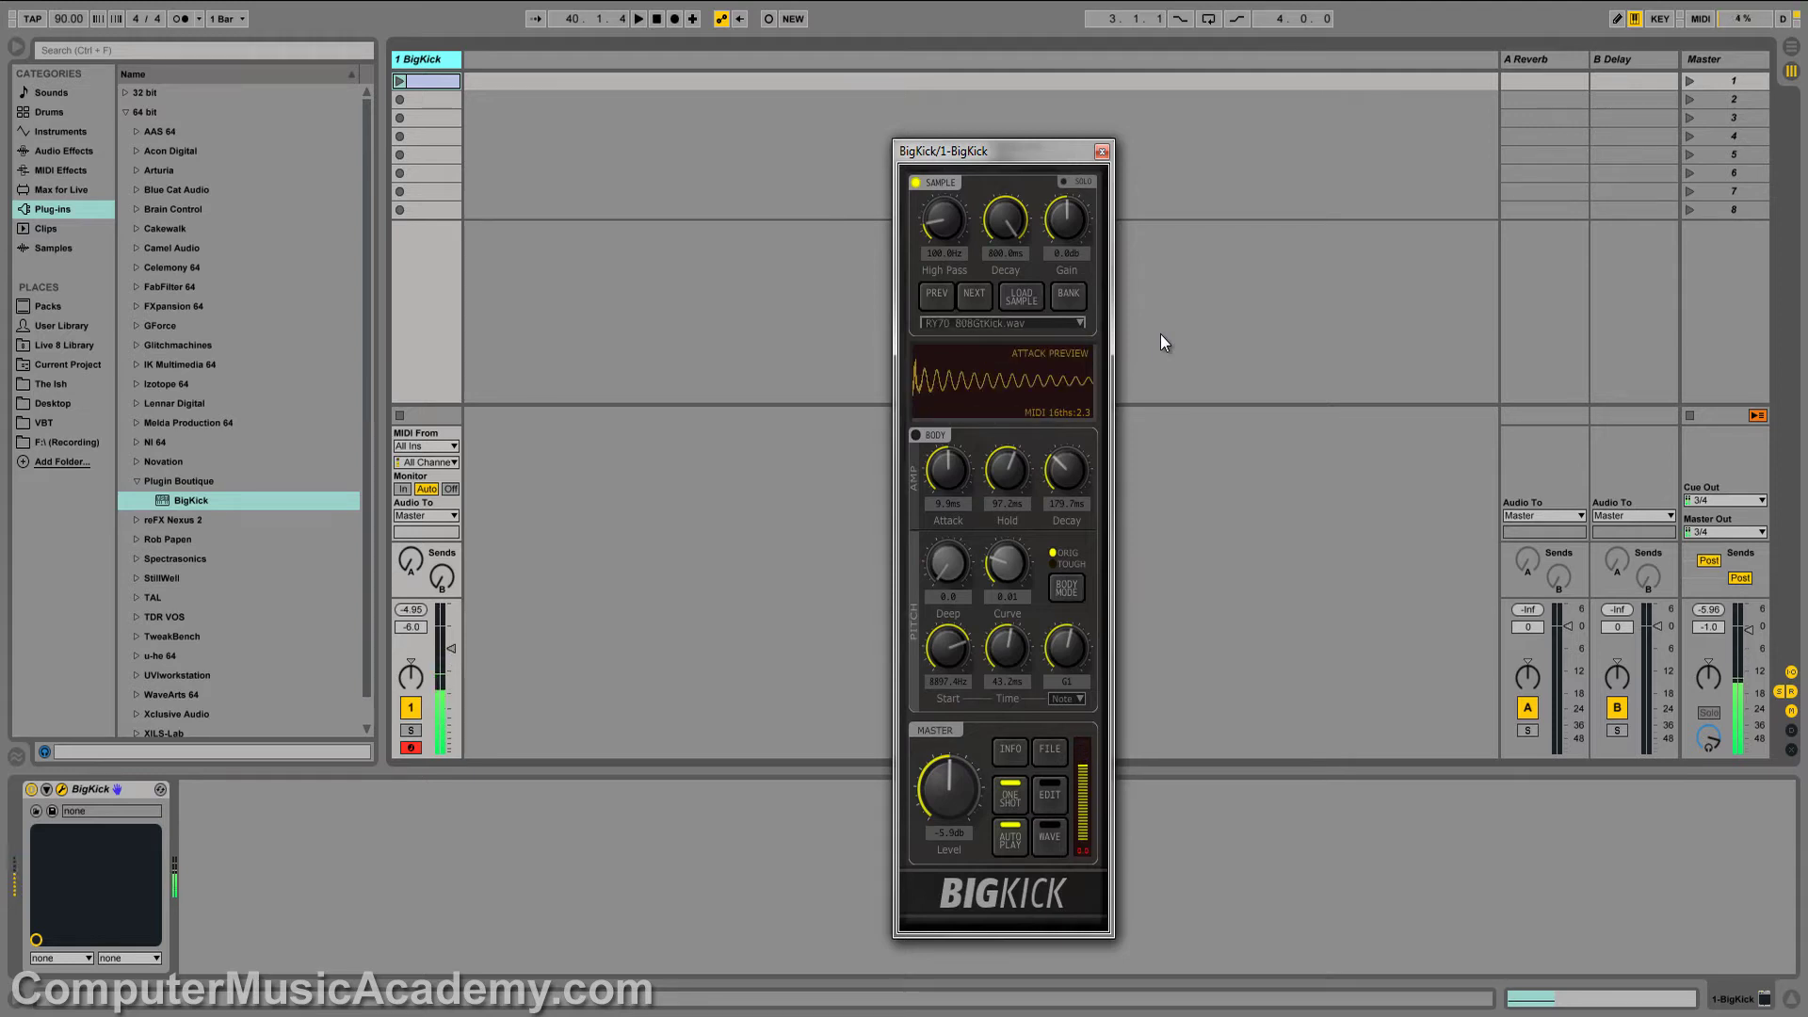
pyautogui.press('Down')
pyautogui.press('Down')
pyautogui.press('Down')
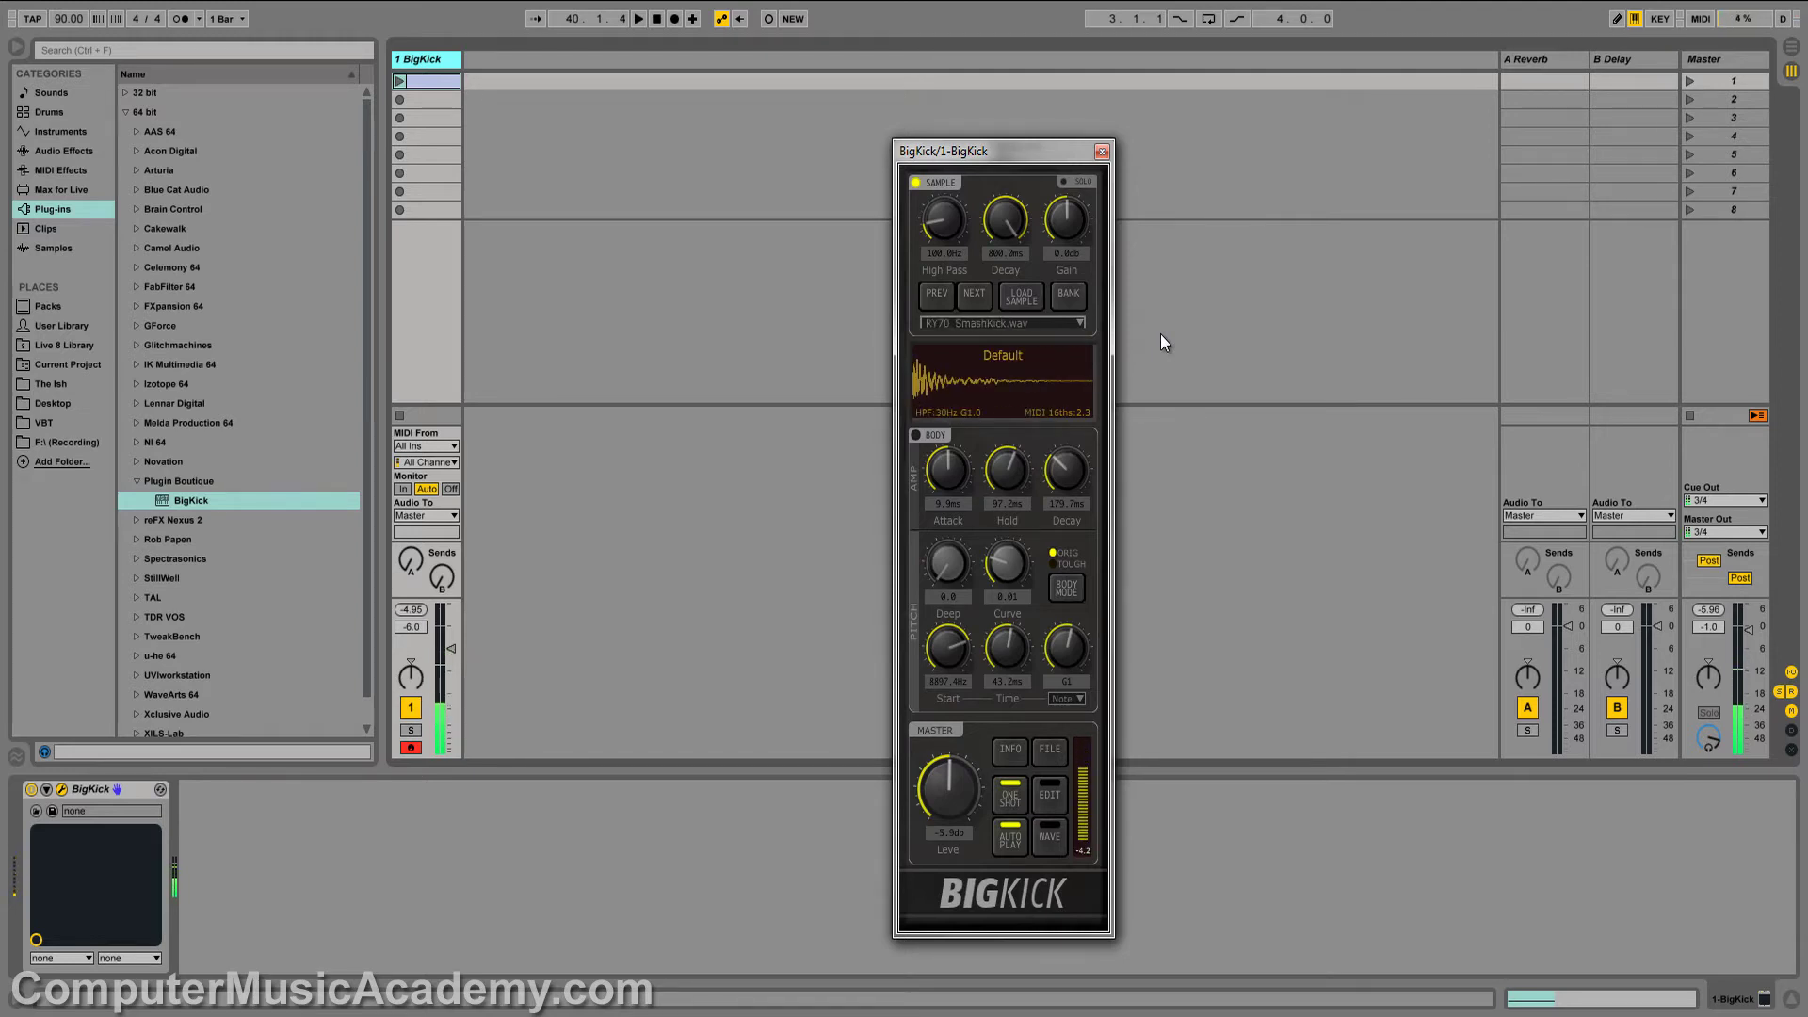
pyautogui.press('Down')
pyautogui.press('Down')
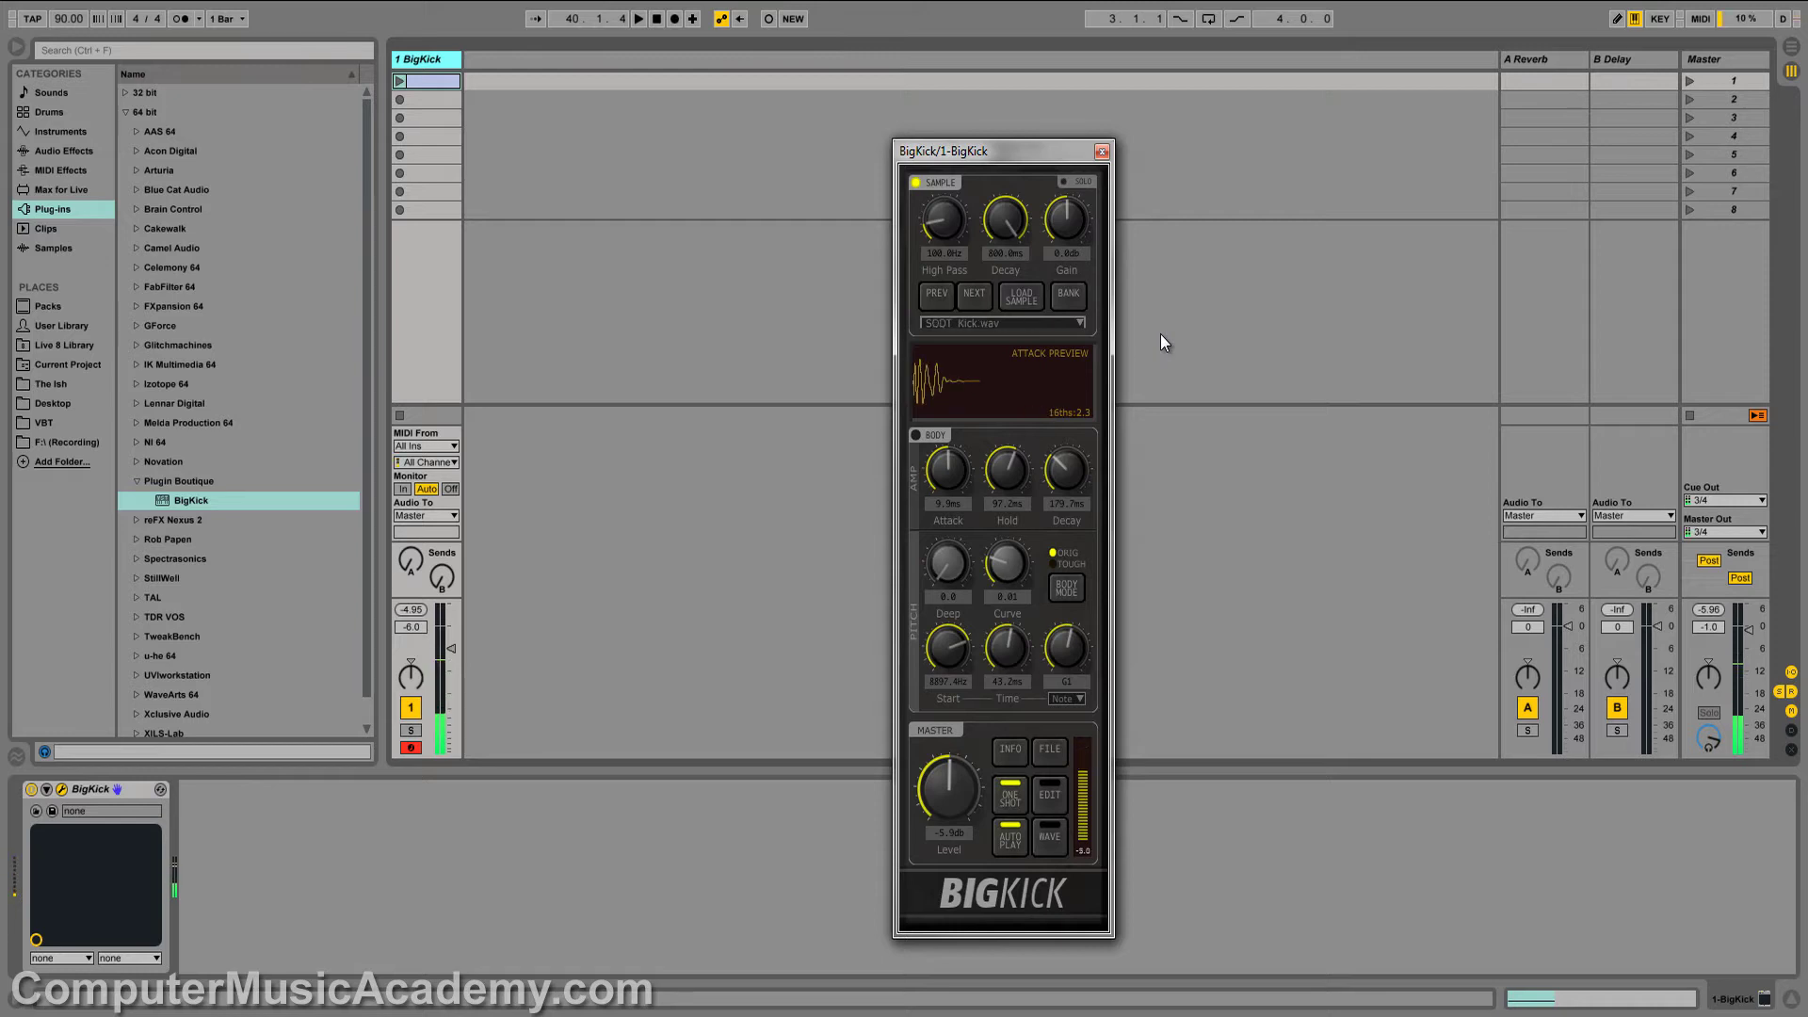
pyautogui.press('Down')
pyautogui.press('Down')
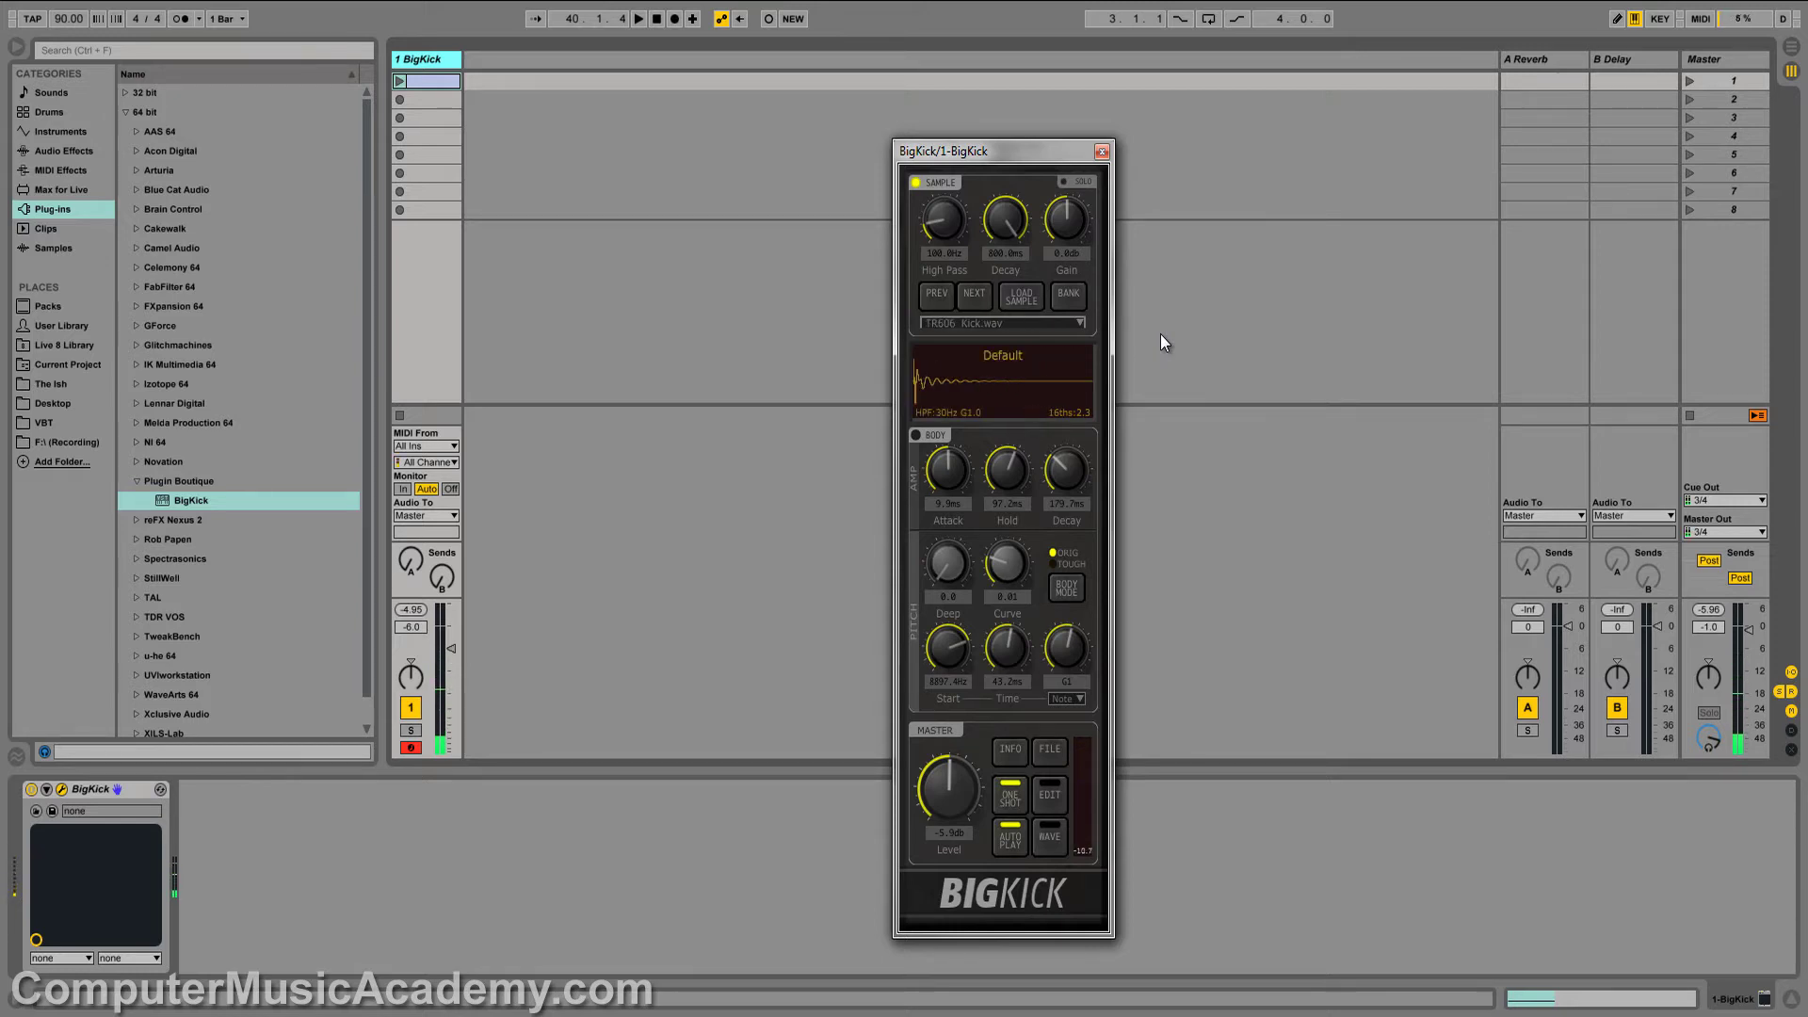
# Look over the list of factory sample banks and close it without choosing one.
pyautogui.click(1070, 295)
pyautogui.moveTo(1149, 364)
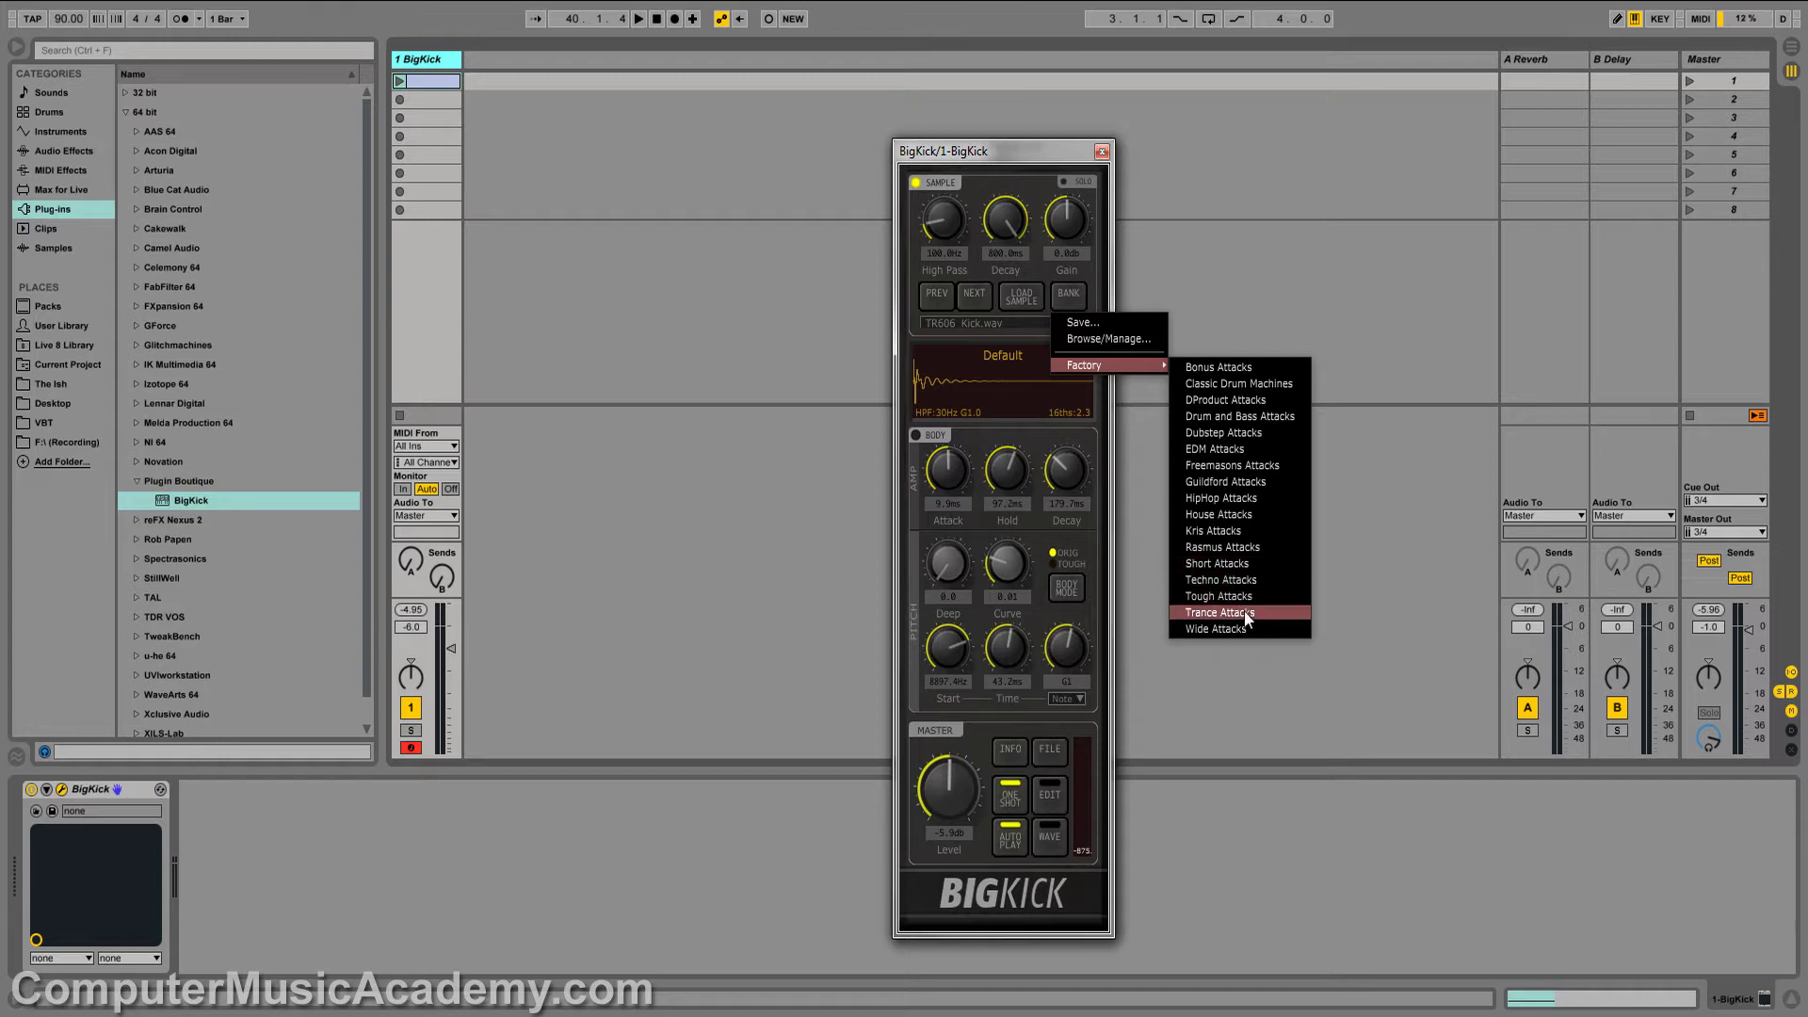
pyautogui.click(1215, 308)
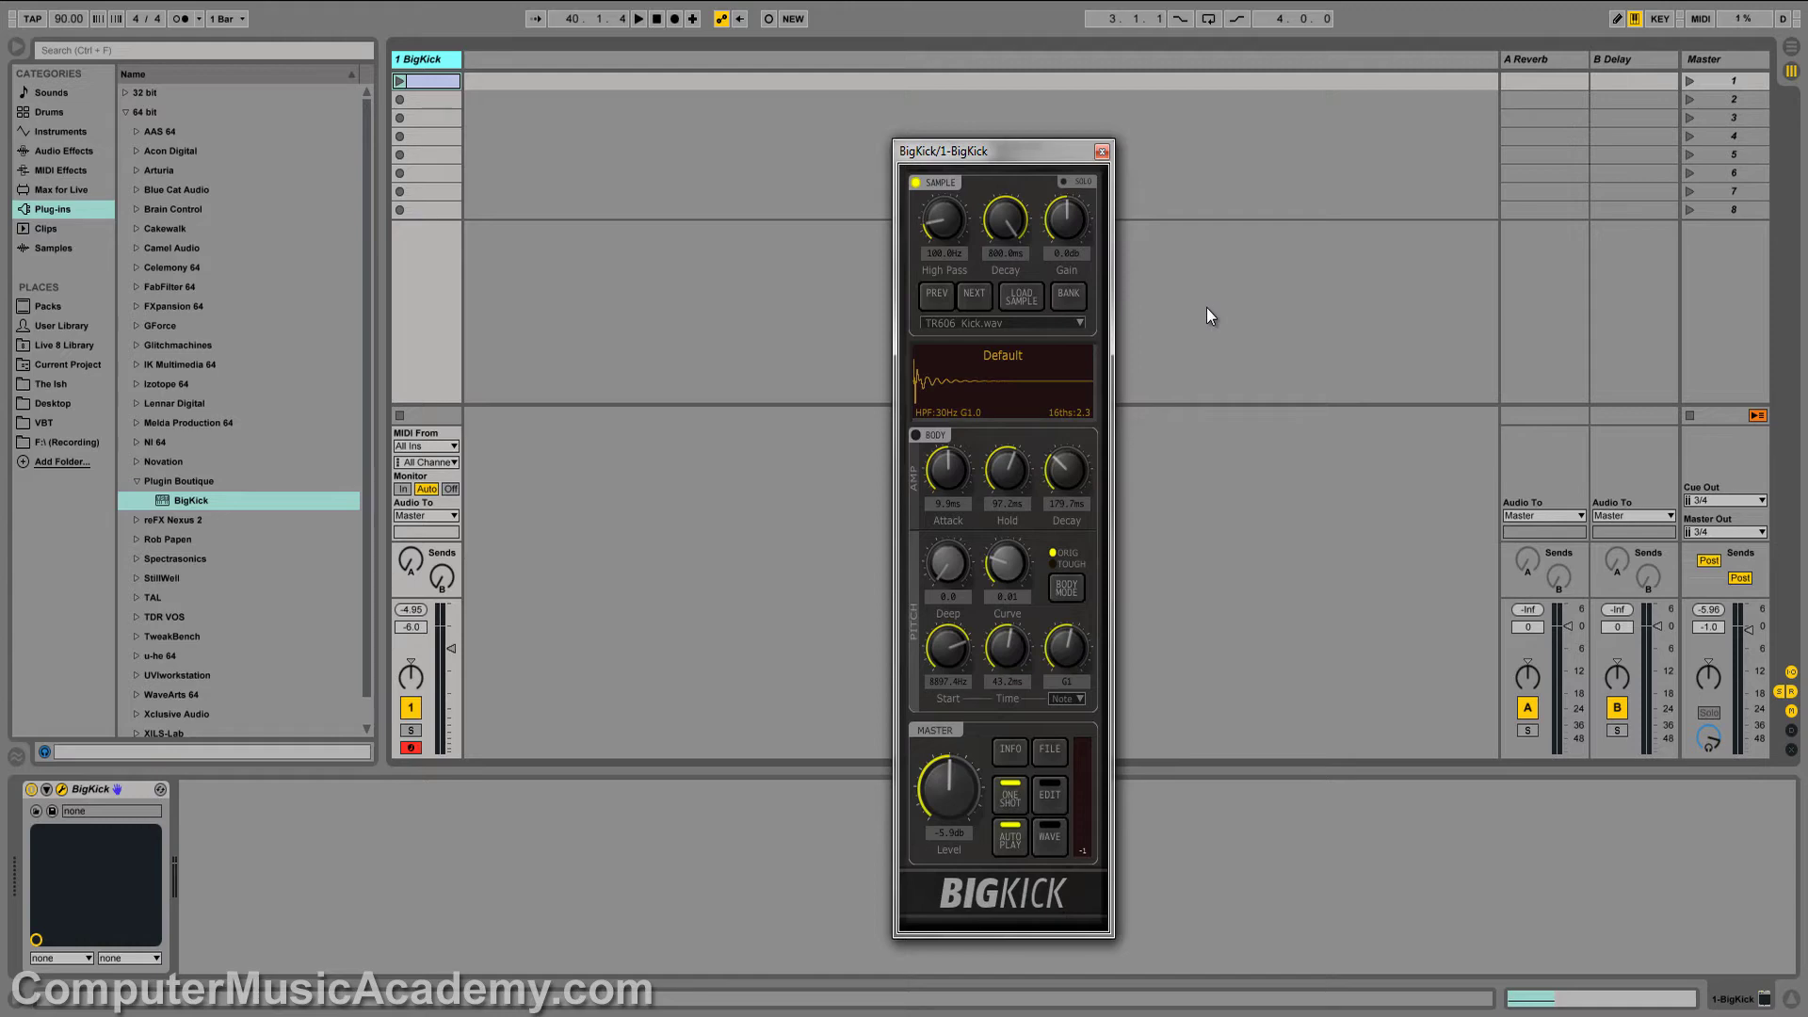
# Load the sample bd1 004.wav from the Elastic Bassdrums 1 Samples folder into the Sample section.
pyautogui.click(1025, 303)
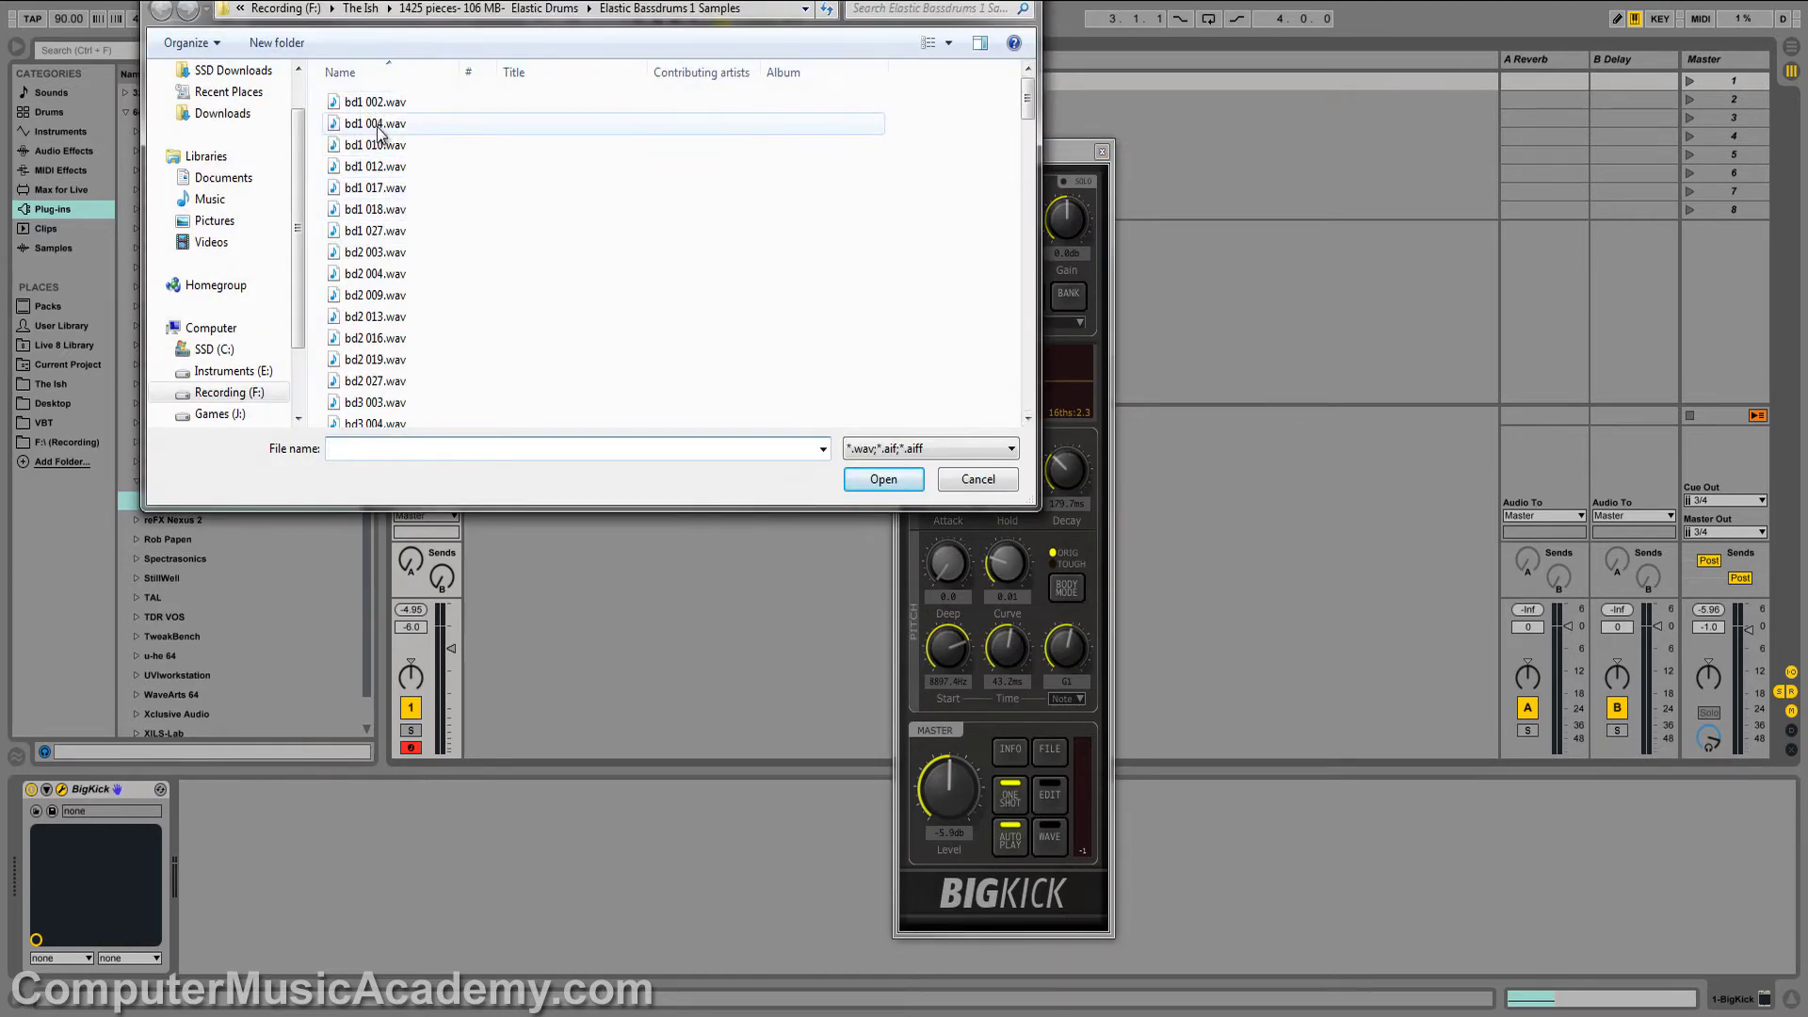
pyautogui.click(368, 123)
pyautogui.click(883, 479)
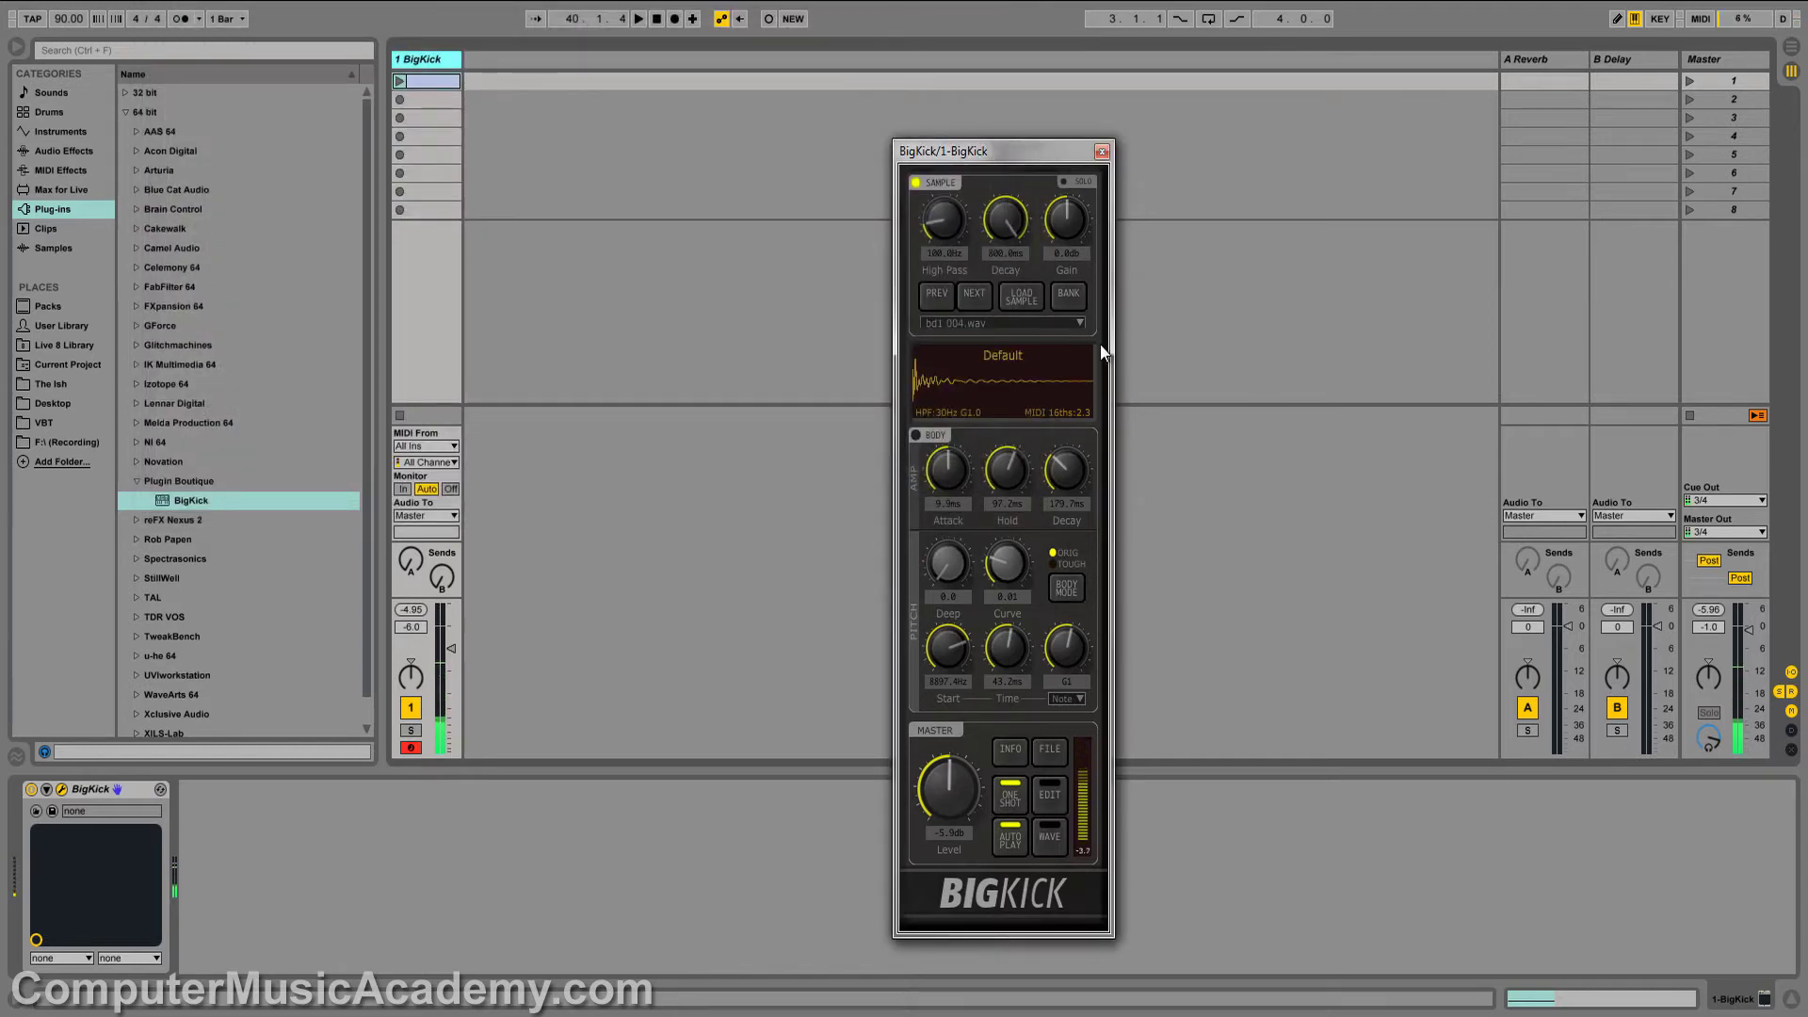
# Load bd1 002.wav from the Elastic Bassdrums 1 Samples folder in The Ish into the Sample section.
pyautogui.click(52, 423)
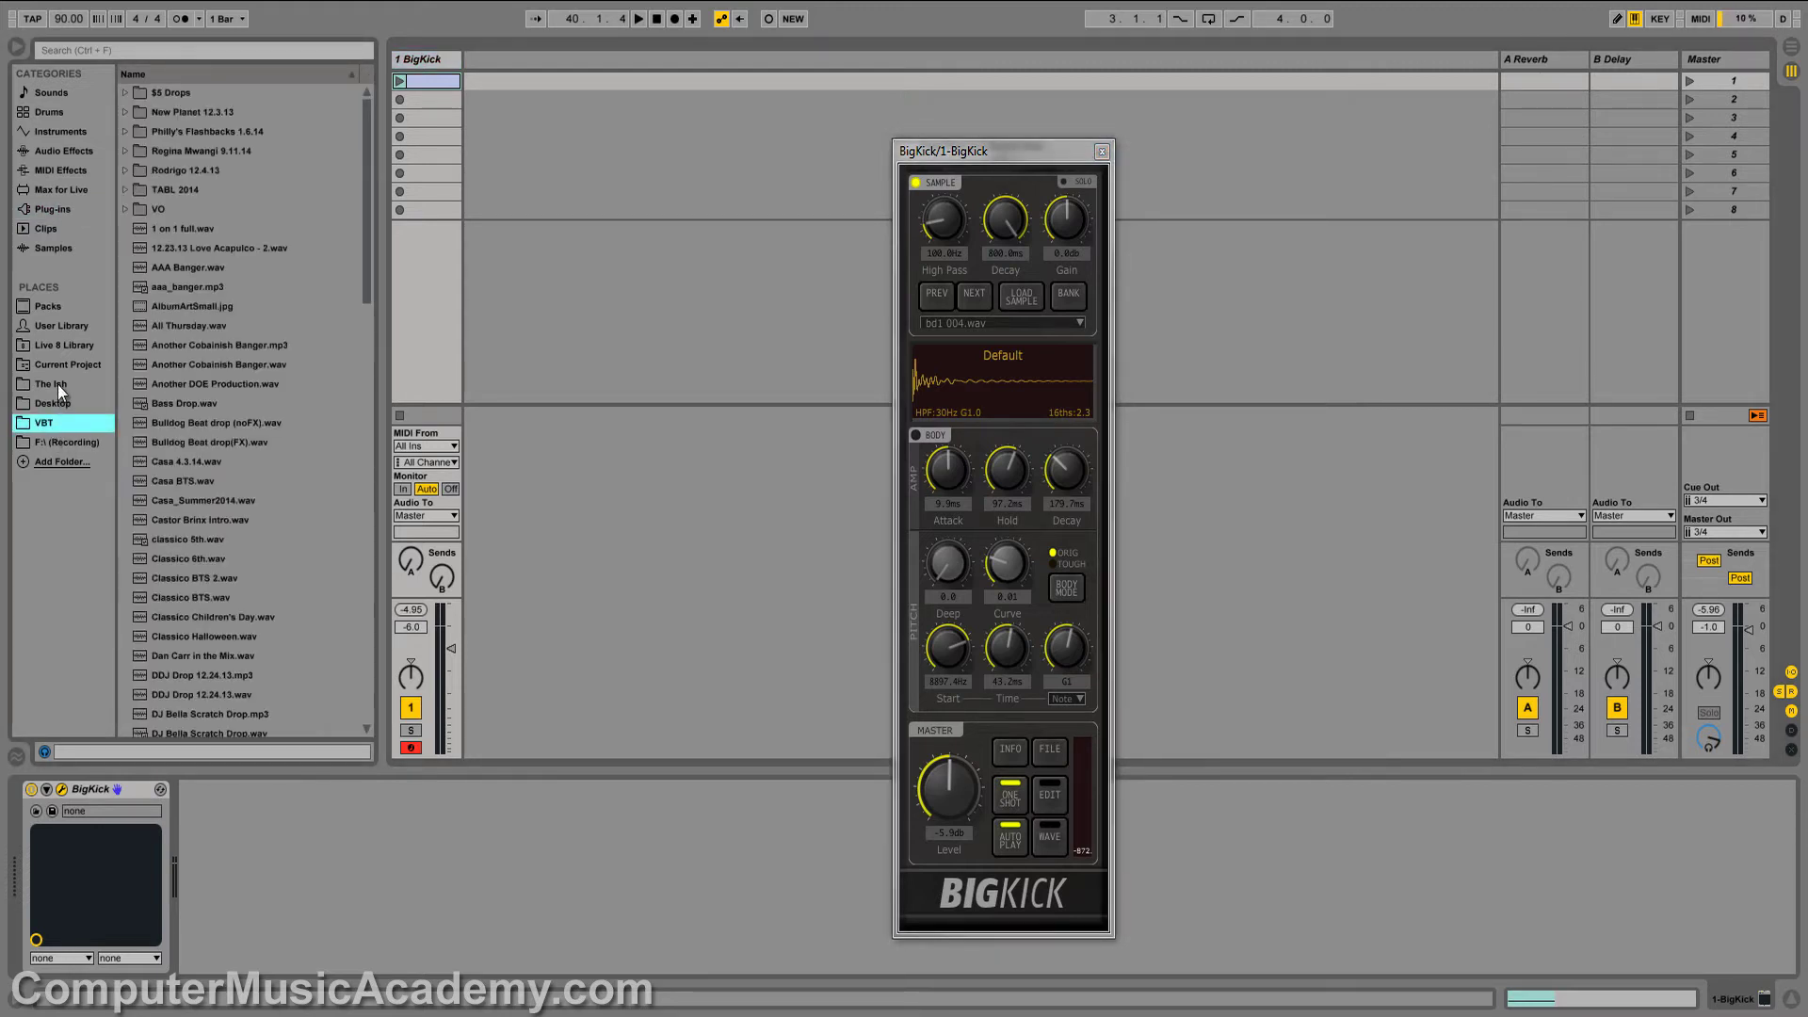
pyautogui.click(58, 385)
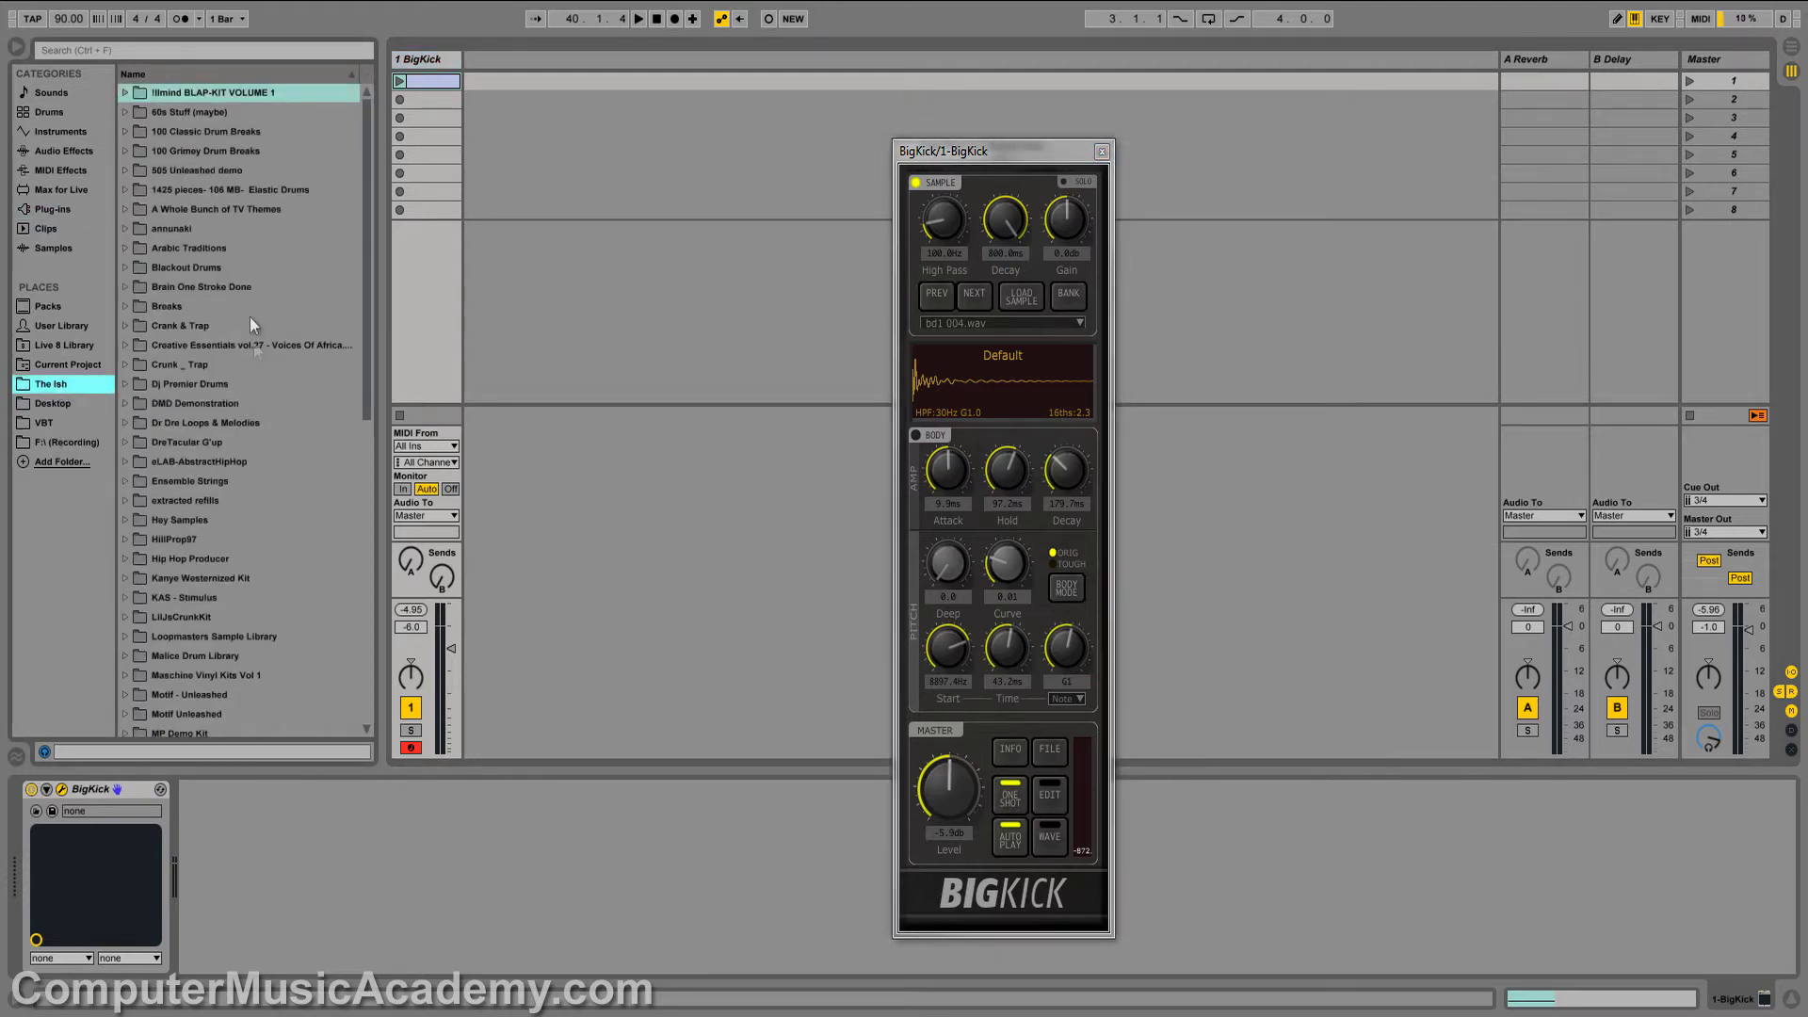
pyautogui.click(126, 190)
pyautogui.click(137, 213)
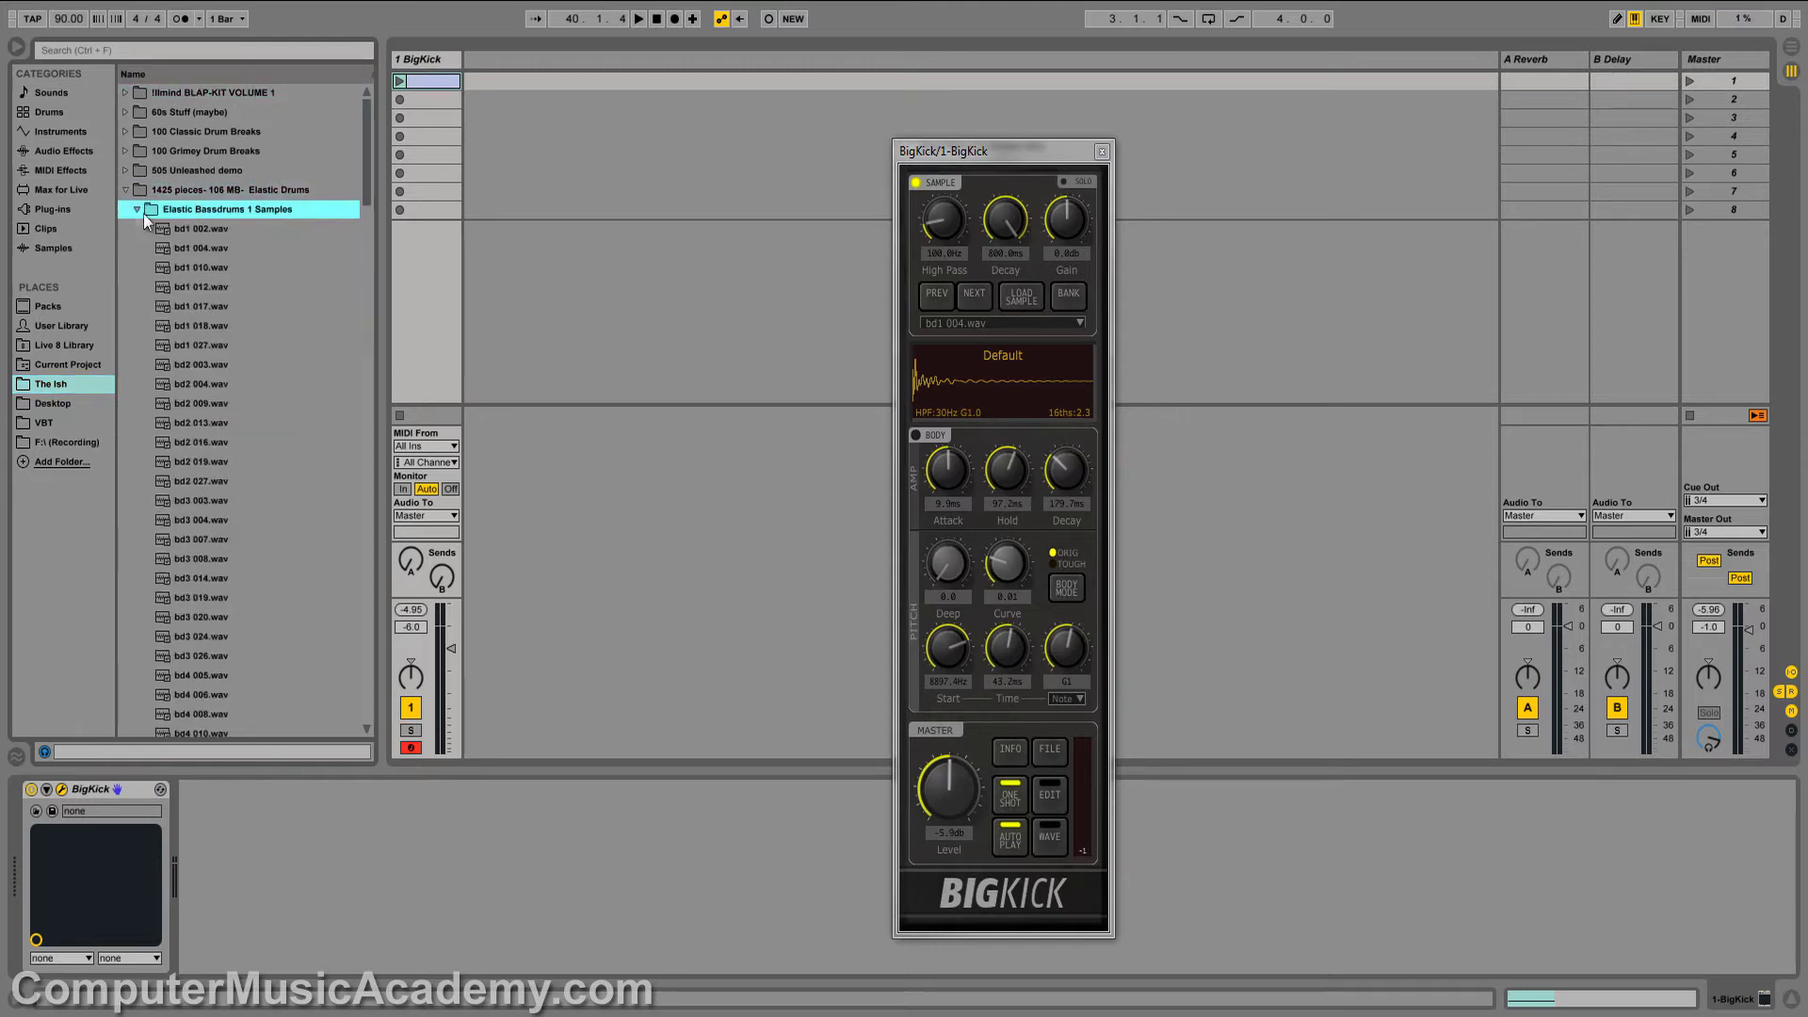
pyautogui.moveTo(200, 230); pyautogui.dragTo(1013, 319)
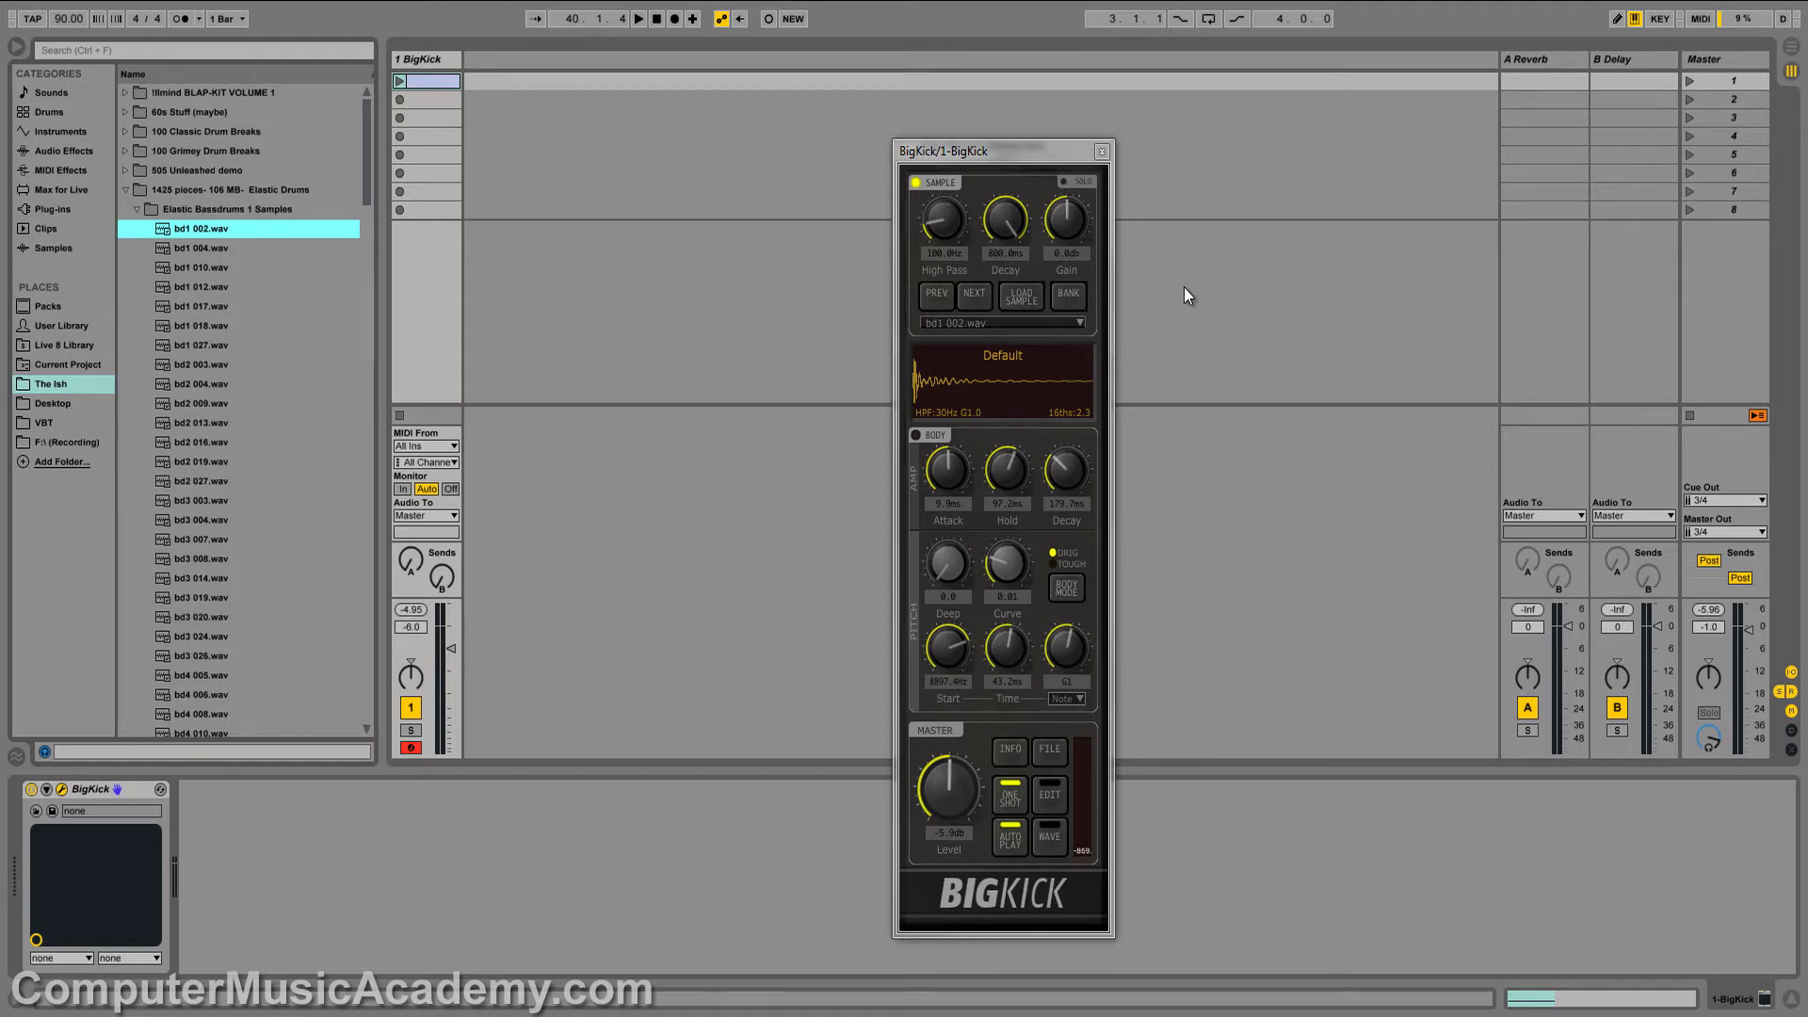
# Look over the list of samples in the loaded folder and close it without choosing another one.
pyautogui.click(1081, 323)
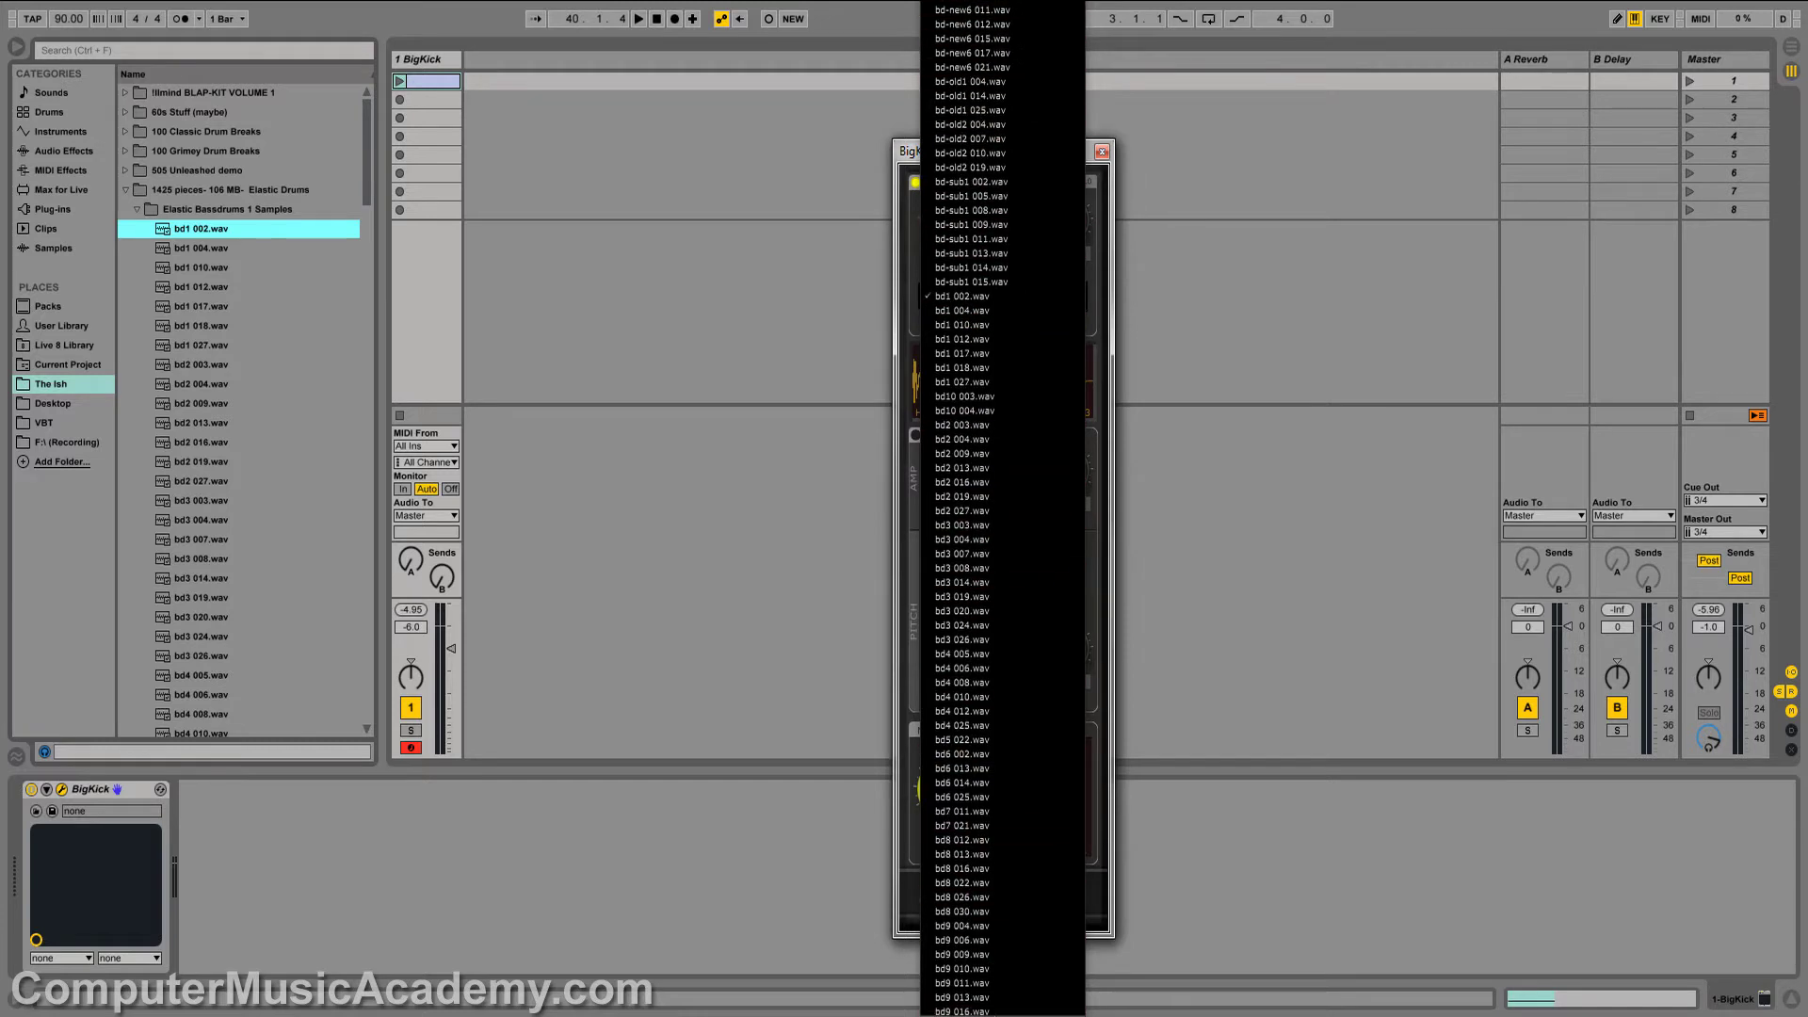
pyautogui.click(1291, 335)
pyautogui.click(1050, 323)
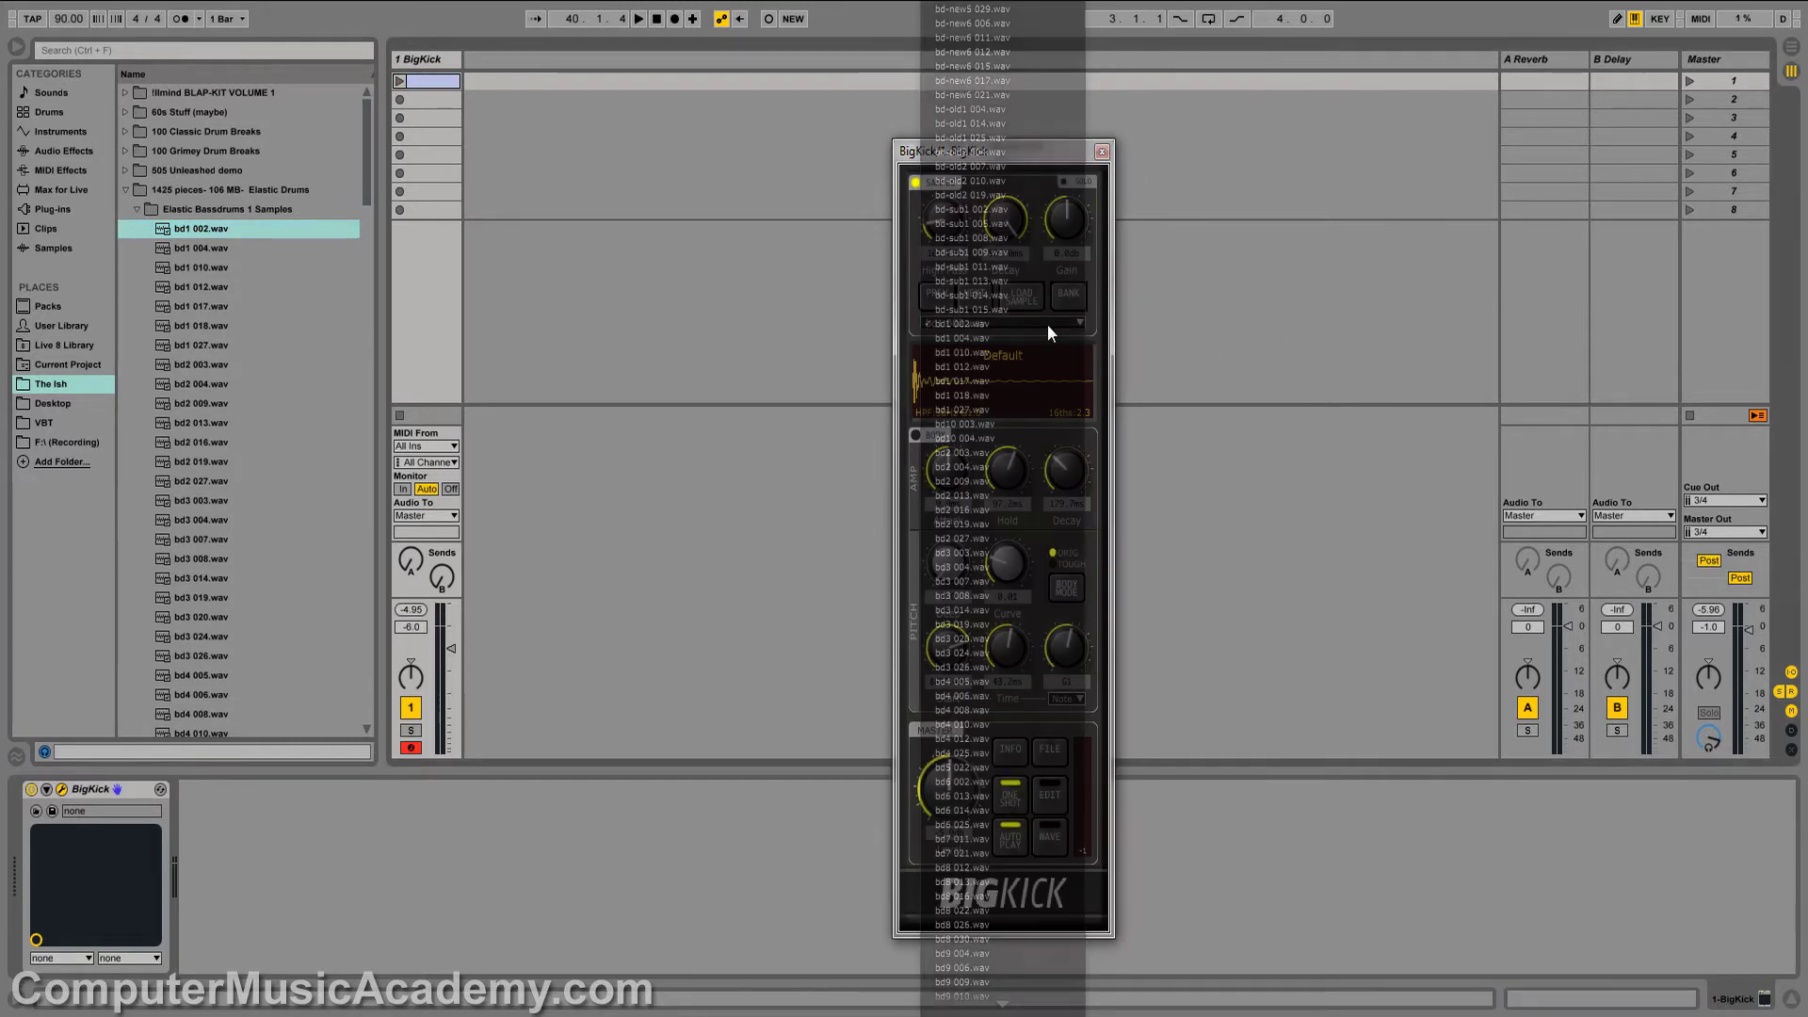
pyautogui.click(1048, 326)
# Audition the folder's samples one after another, moving on from bd1 002.wav and stopping at bd2 019.wav.
pyautogui.scroll(-1, 1047, 324)
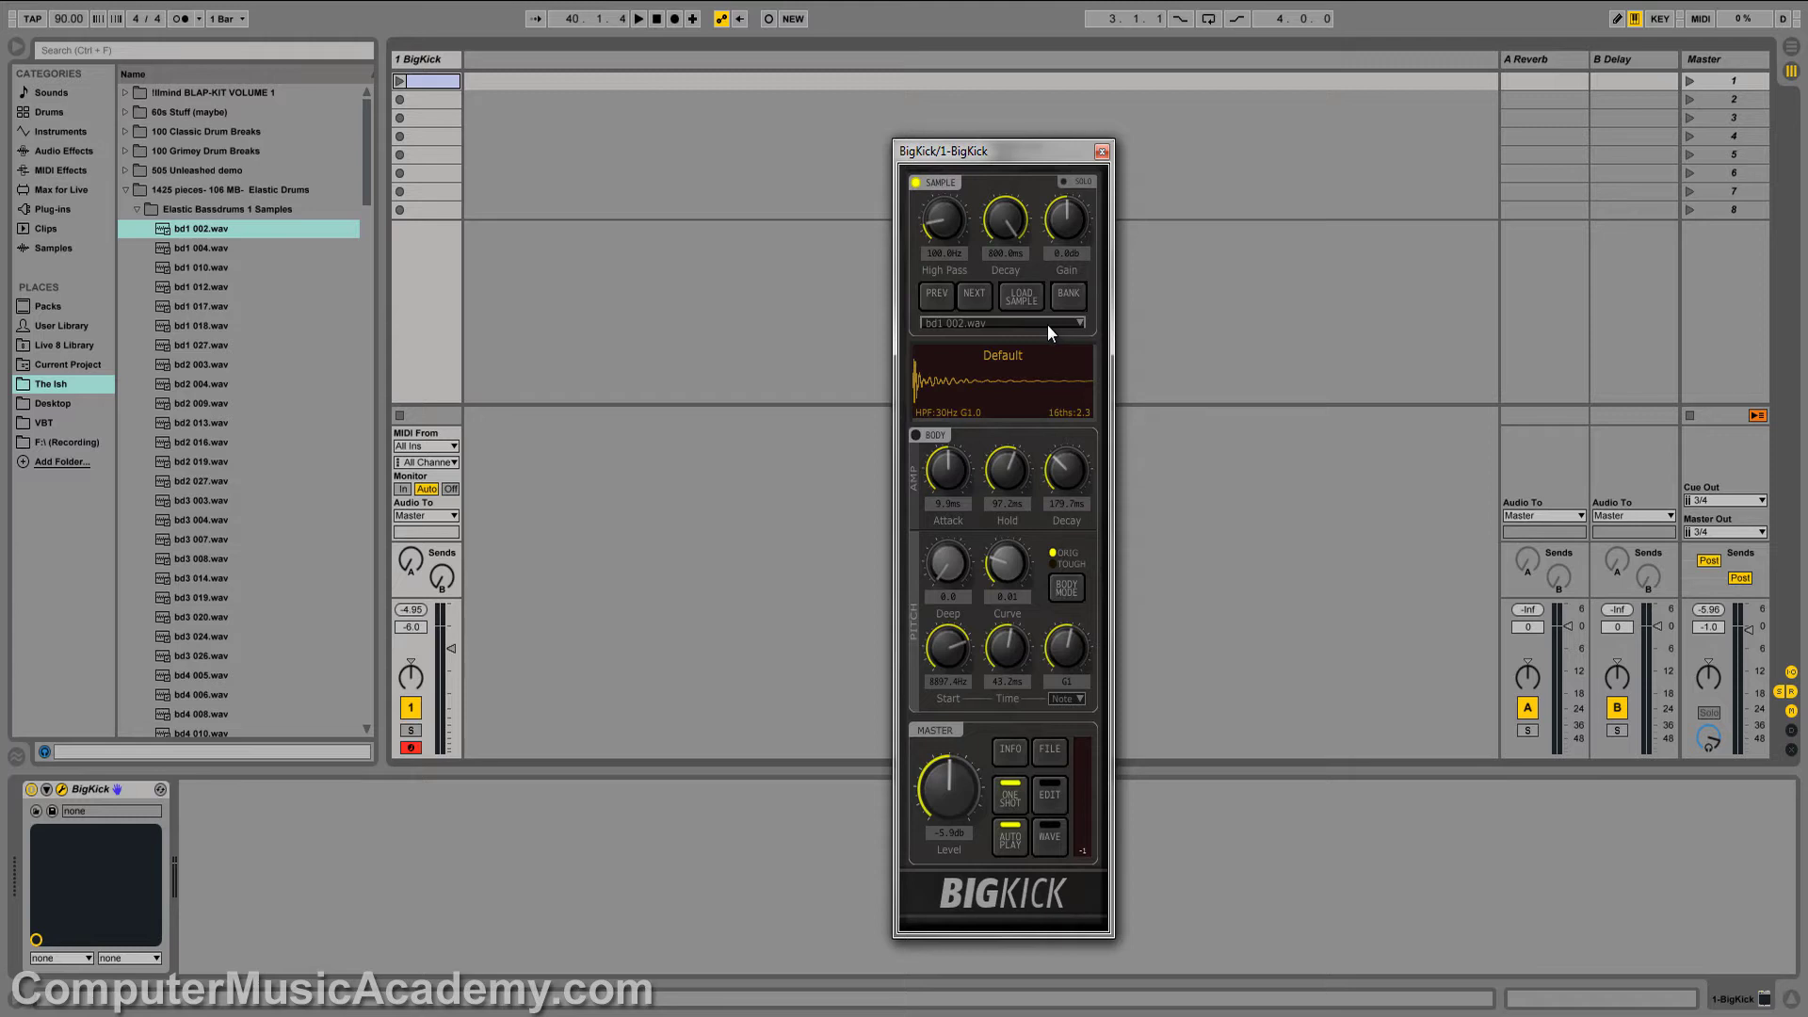
pyautogui.scroll(-1, 1047, 324)
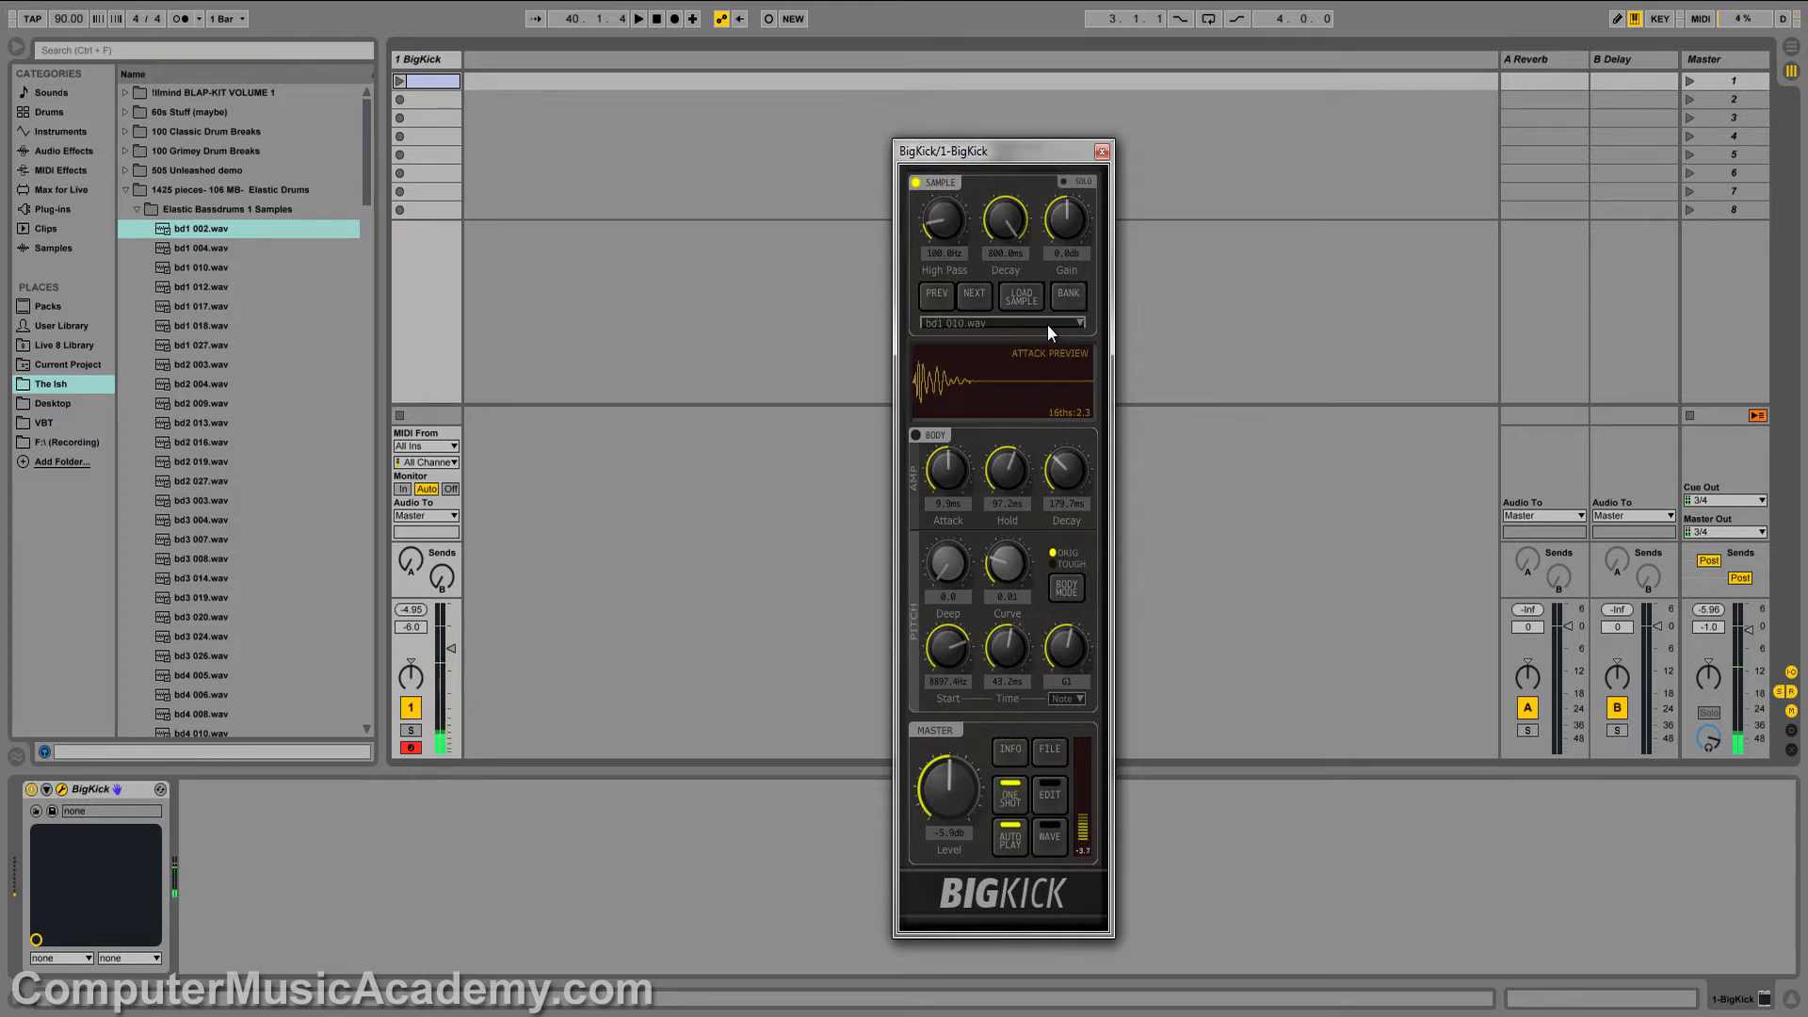
pyautogui.scroll(-1, 1048, 324)
pyautogui.scroll(-1, 1048, 324)
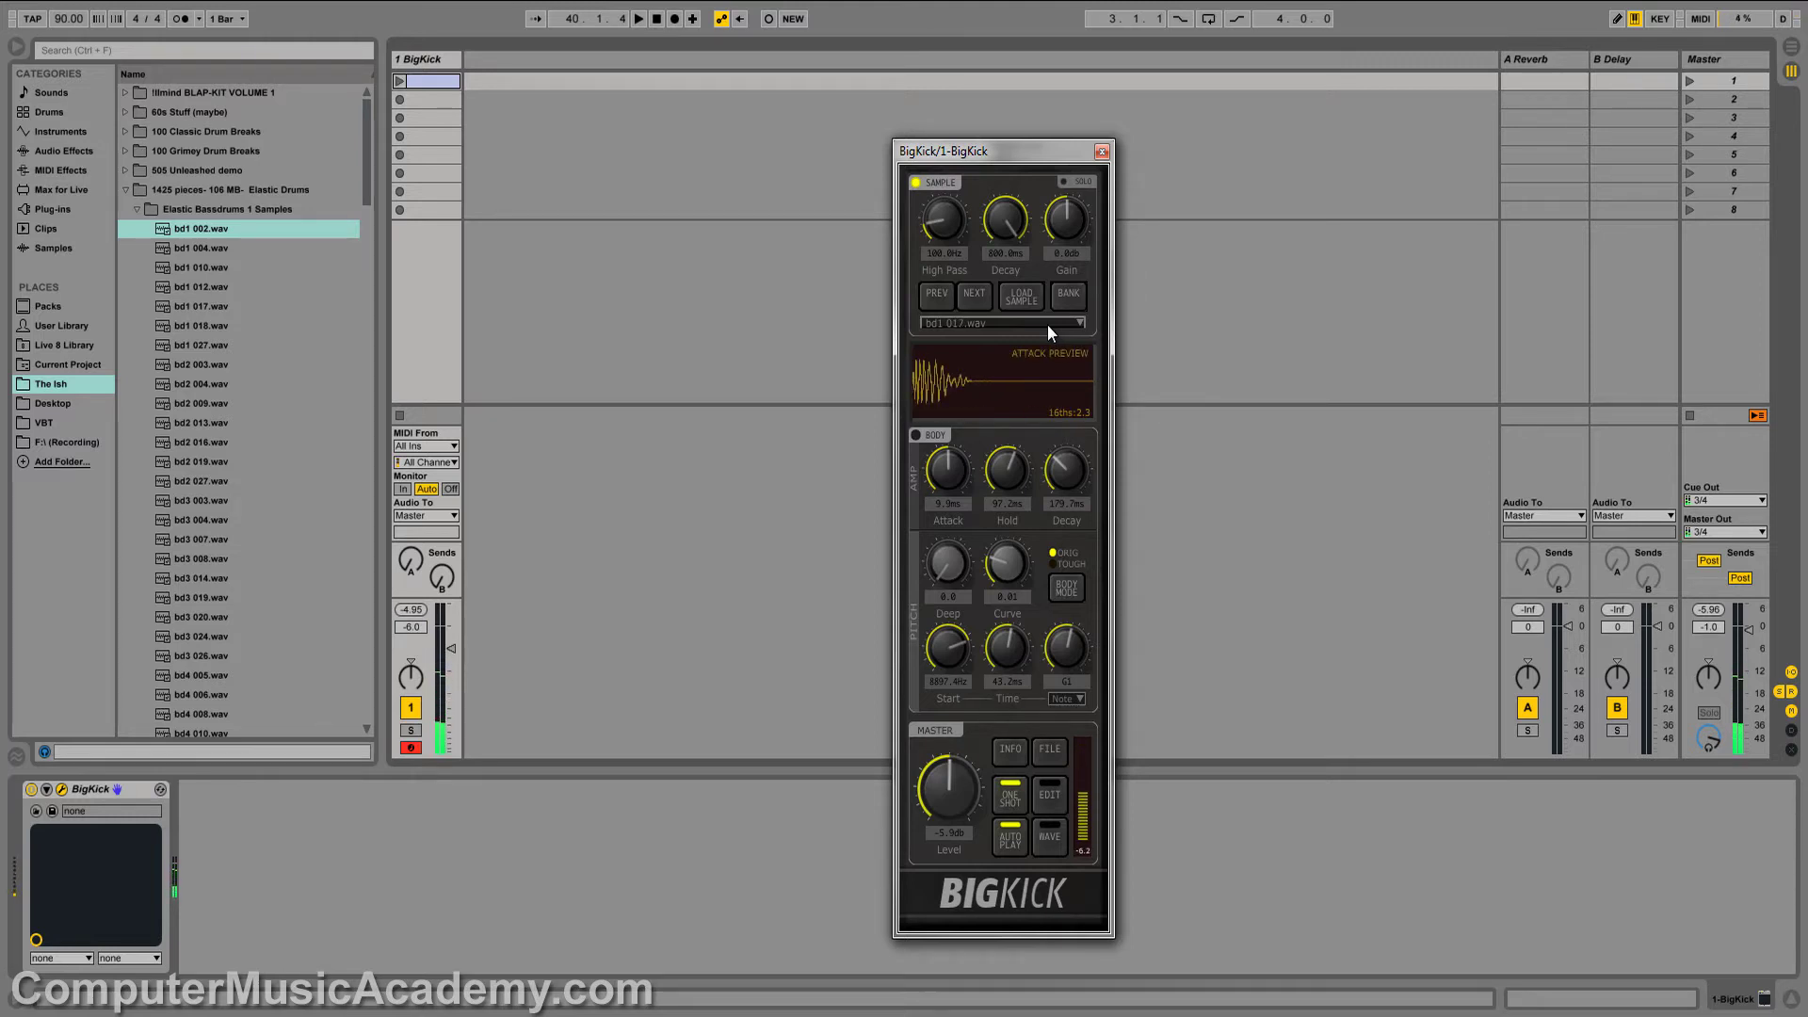
pyautogui.scroll(-1, 1047, 324)
pyautogui.scroll(-1, 1048, 324)
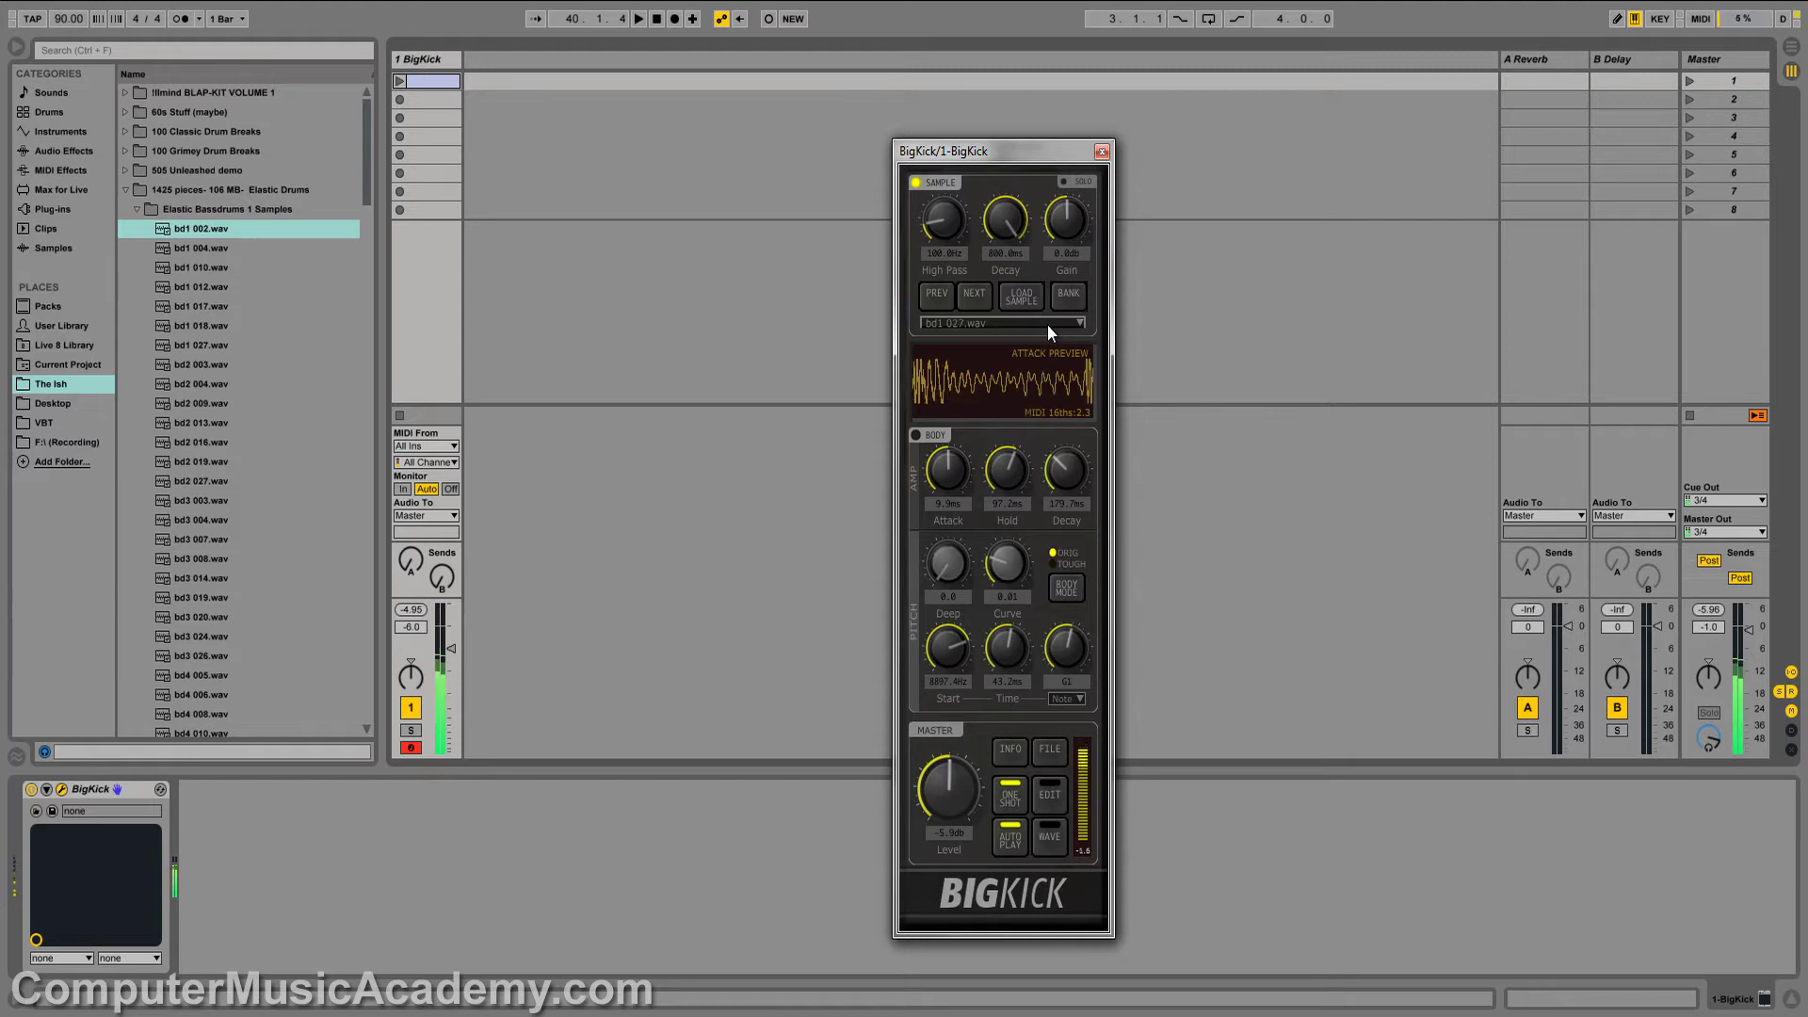
pyautogui.scroll(-1, 1047, 324)
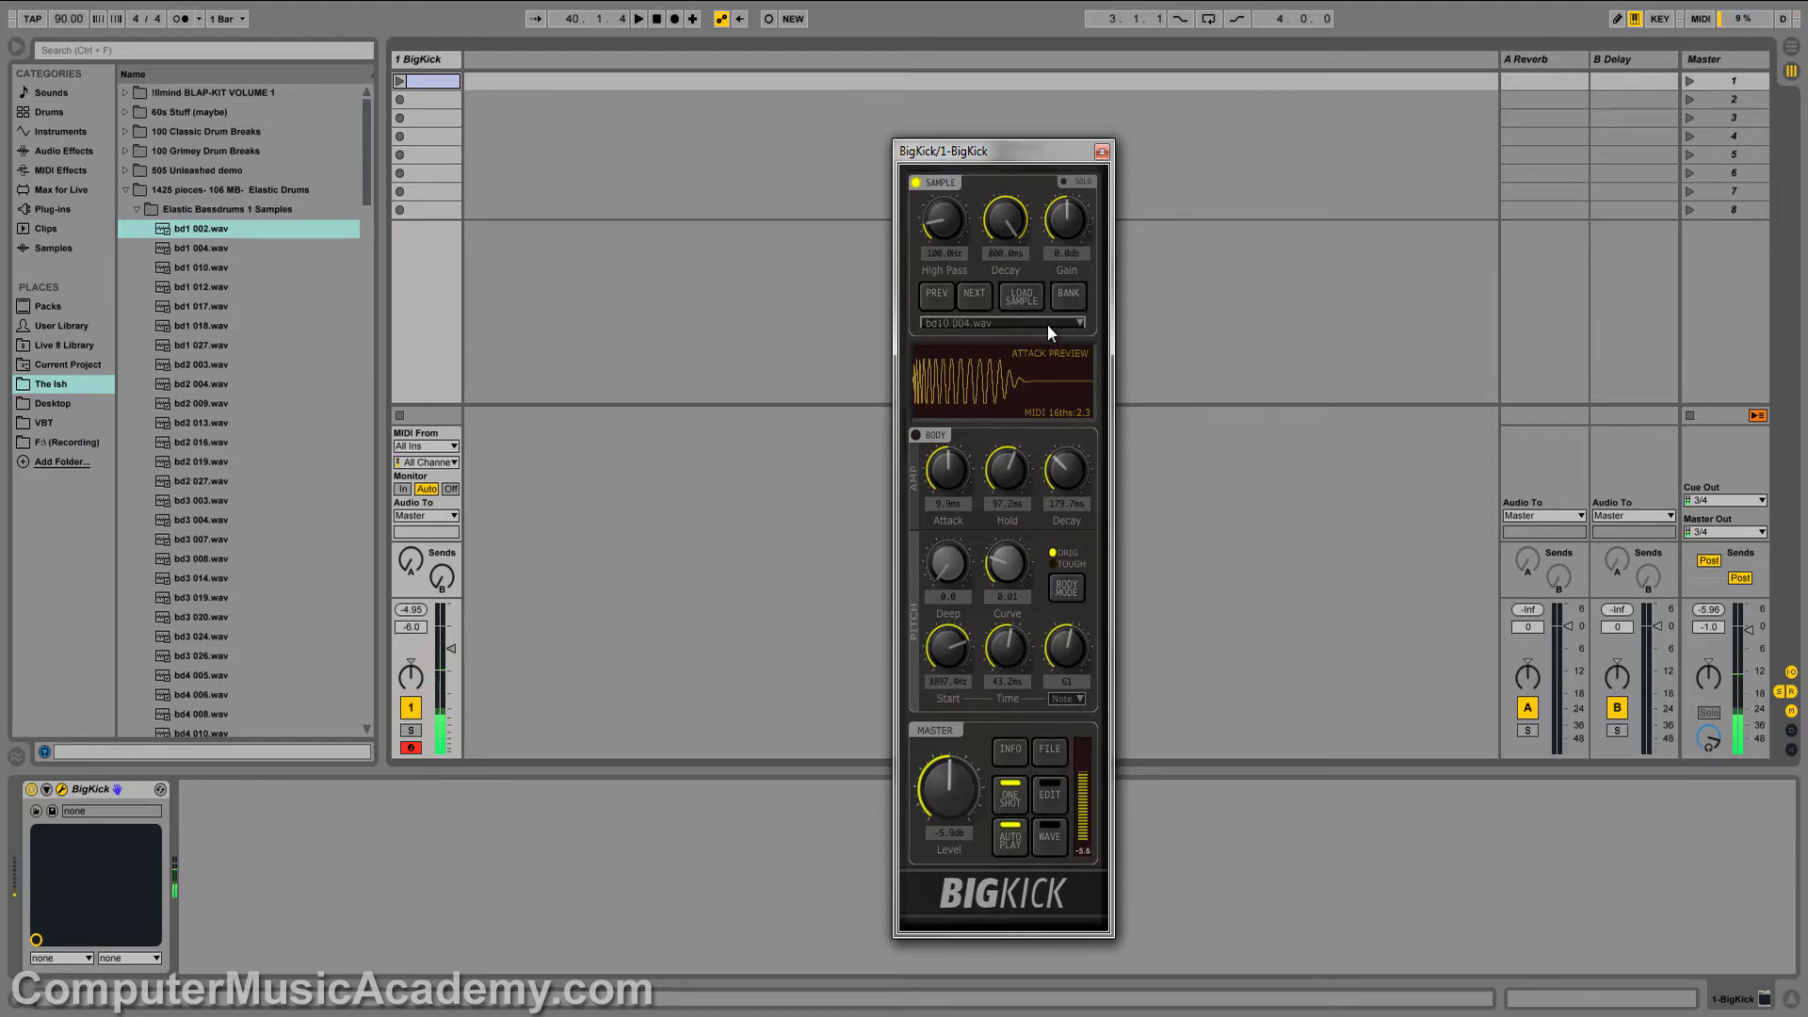
pyautogui.scroll(-1, 1048, 324)
pyautogui.scroll(-1, 1047, 323)
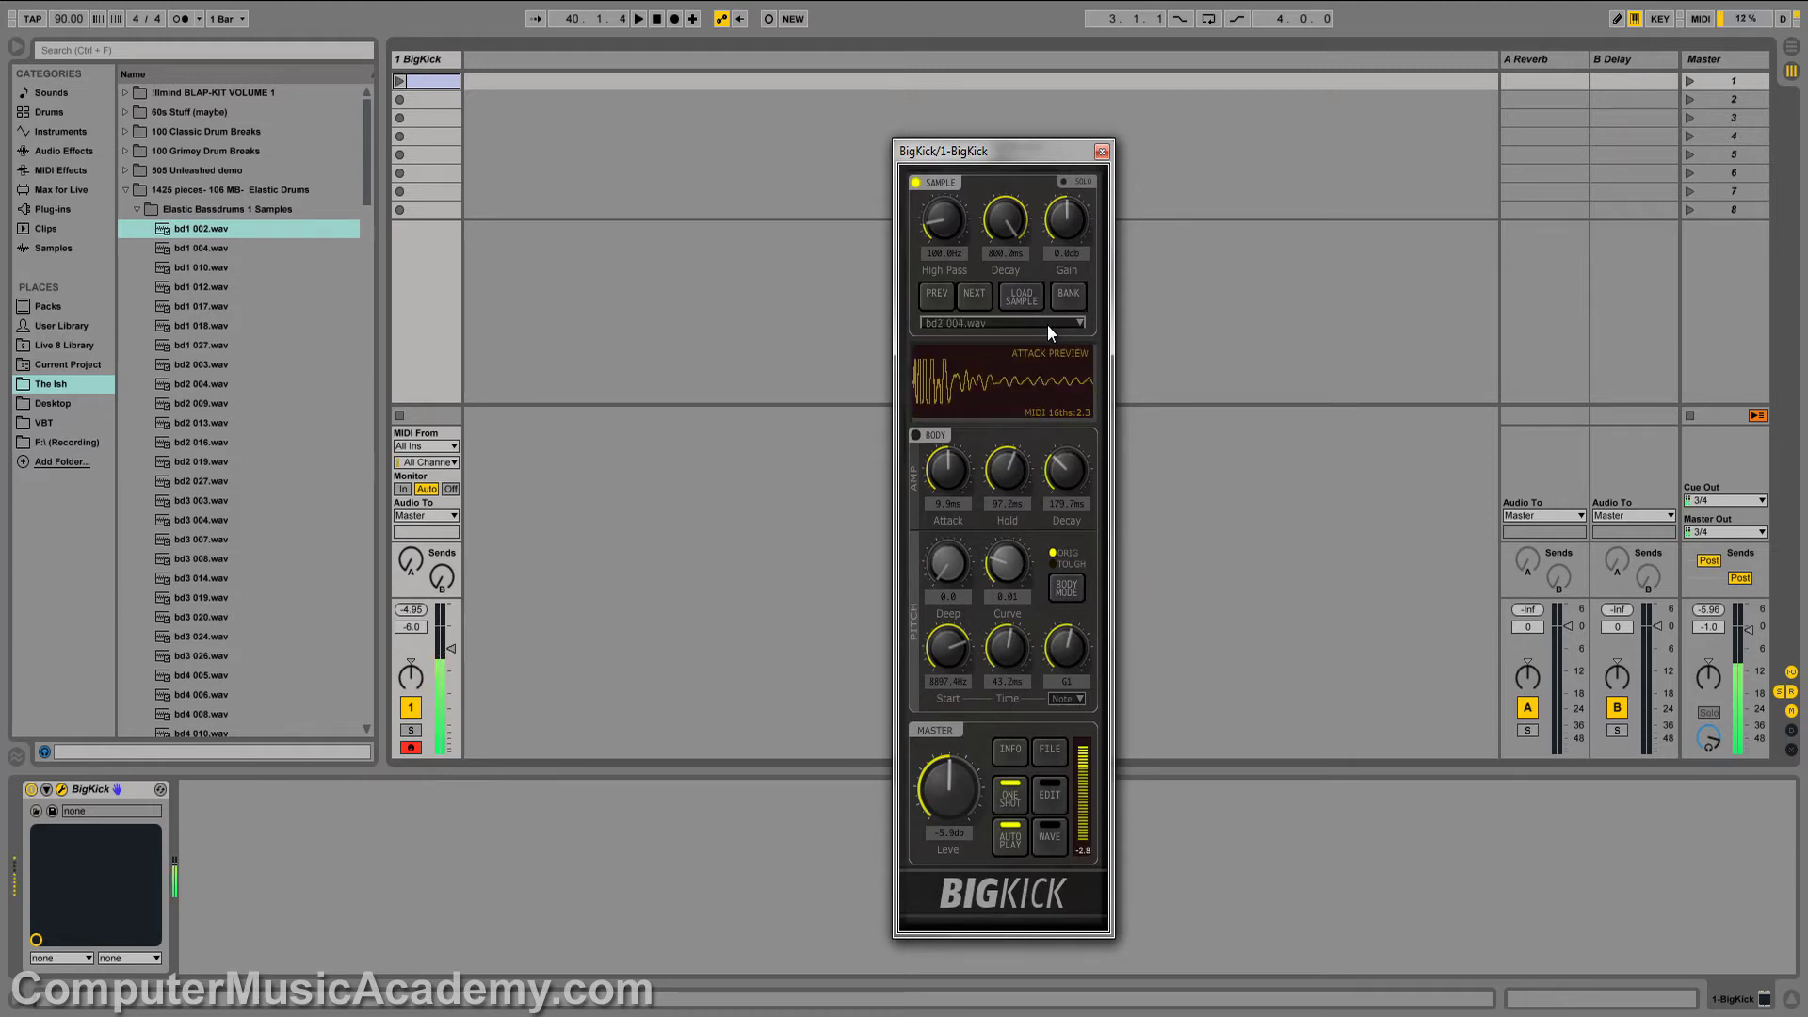
pyautogui.scroll(-1, 1048, 324)
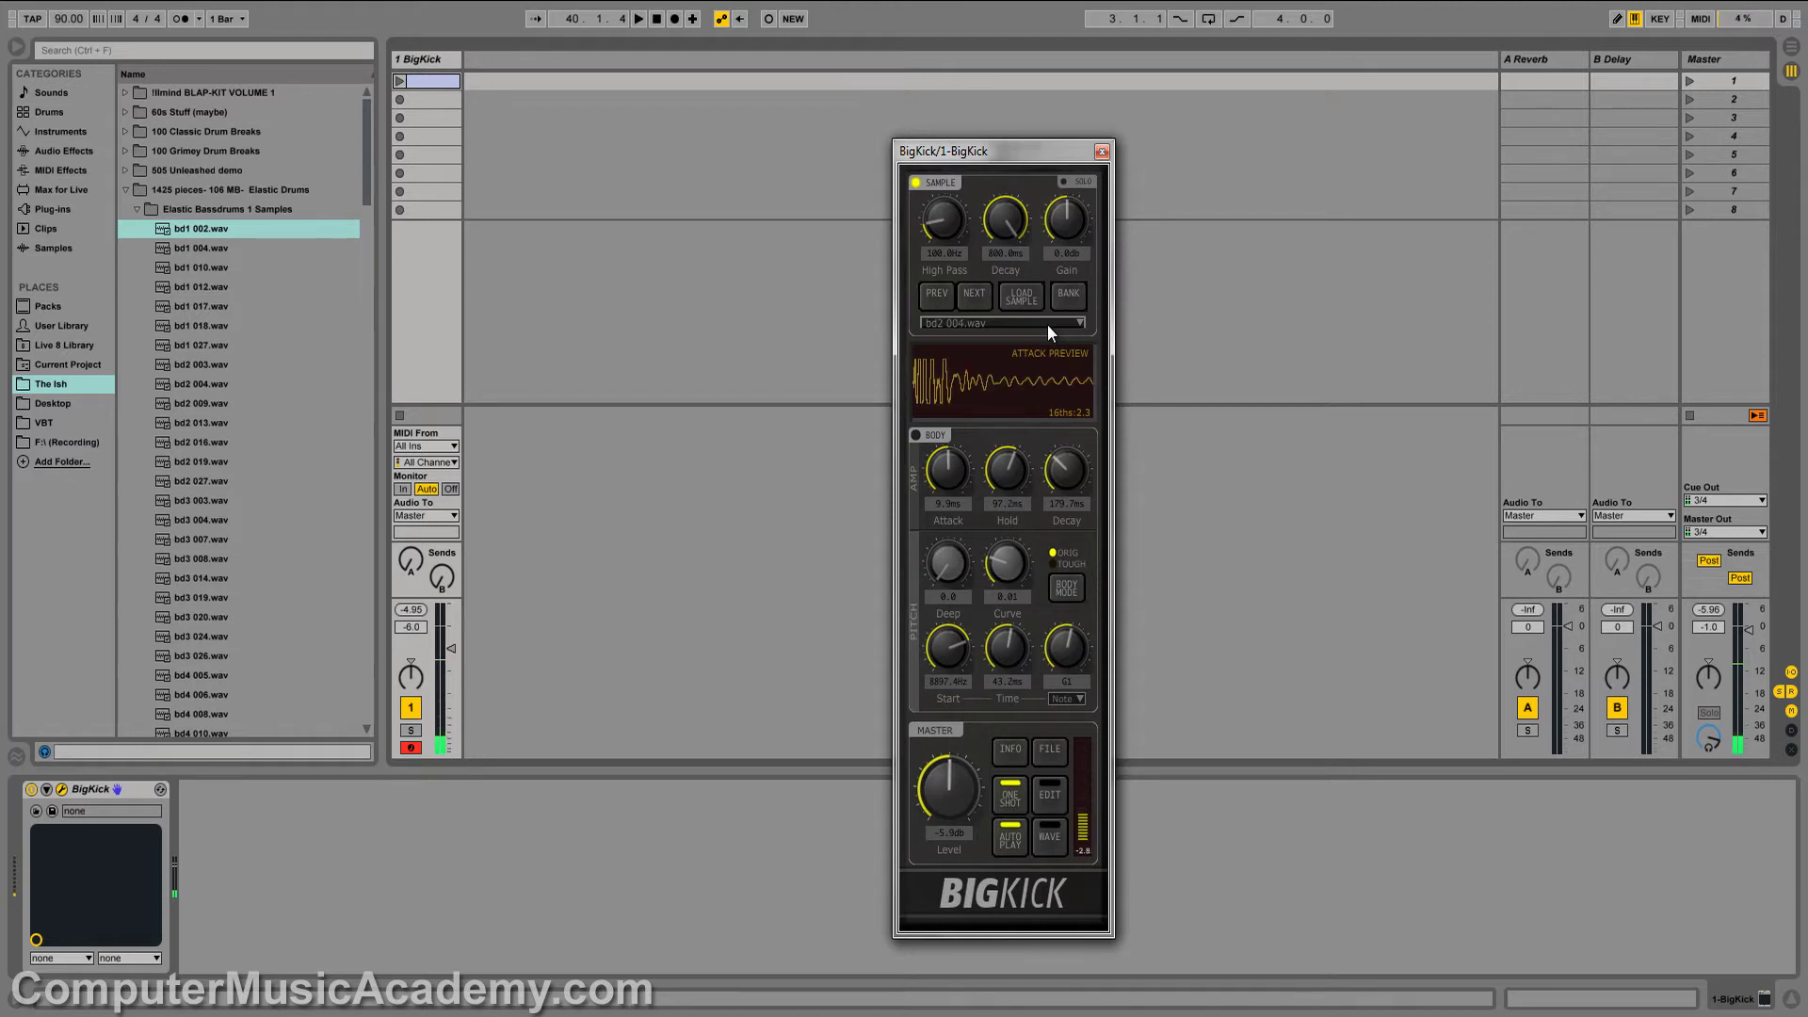
pyautogui.scroll(-1, 1047, 324)
pyautogui.scroll(-1, 1047, 324)
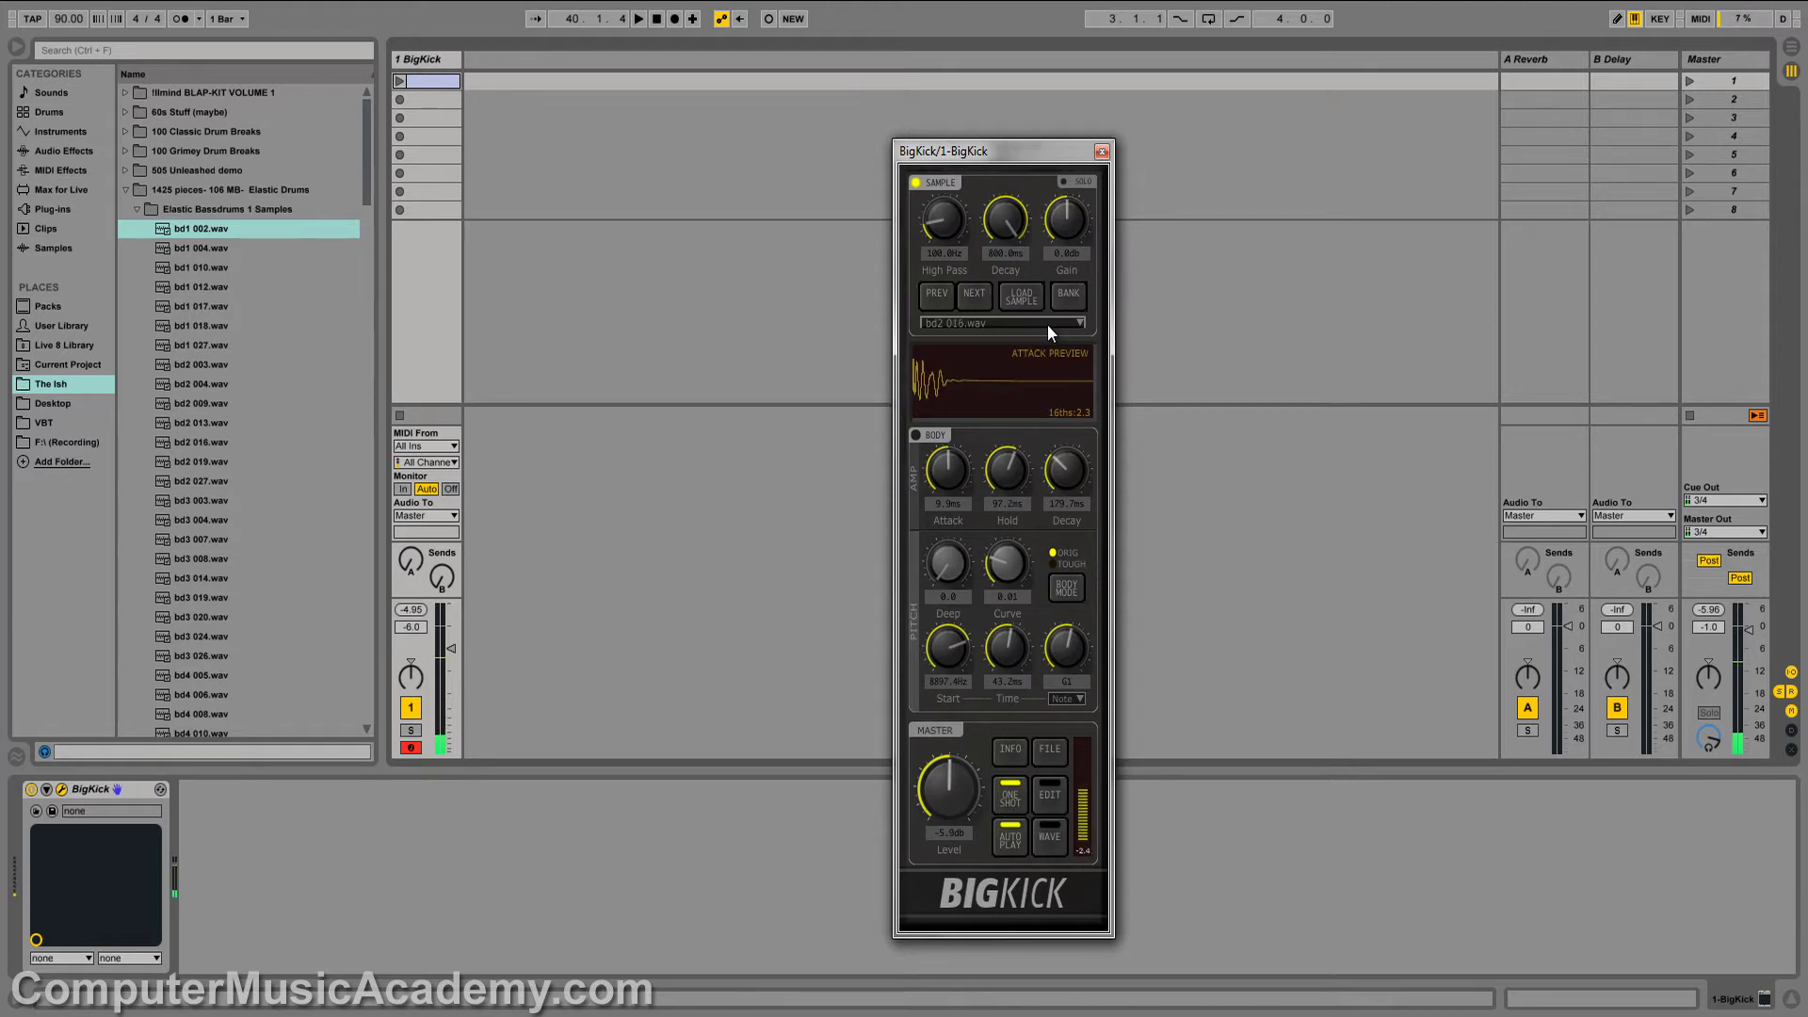
pyautogui.scroll(-2, 1047, 324)
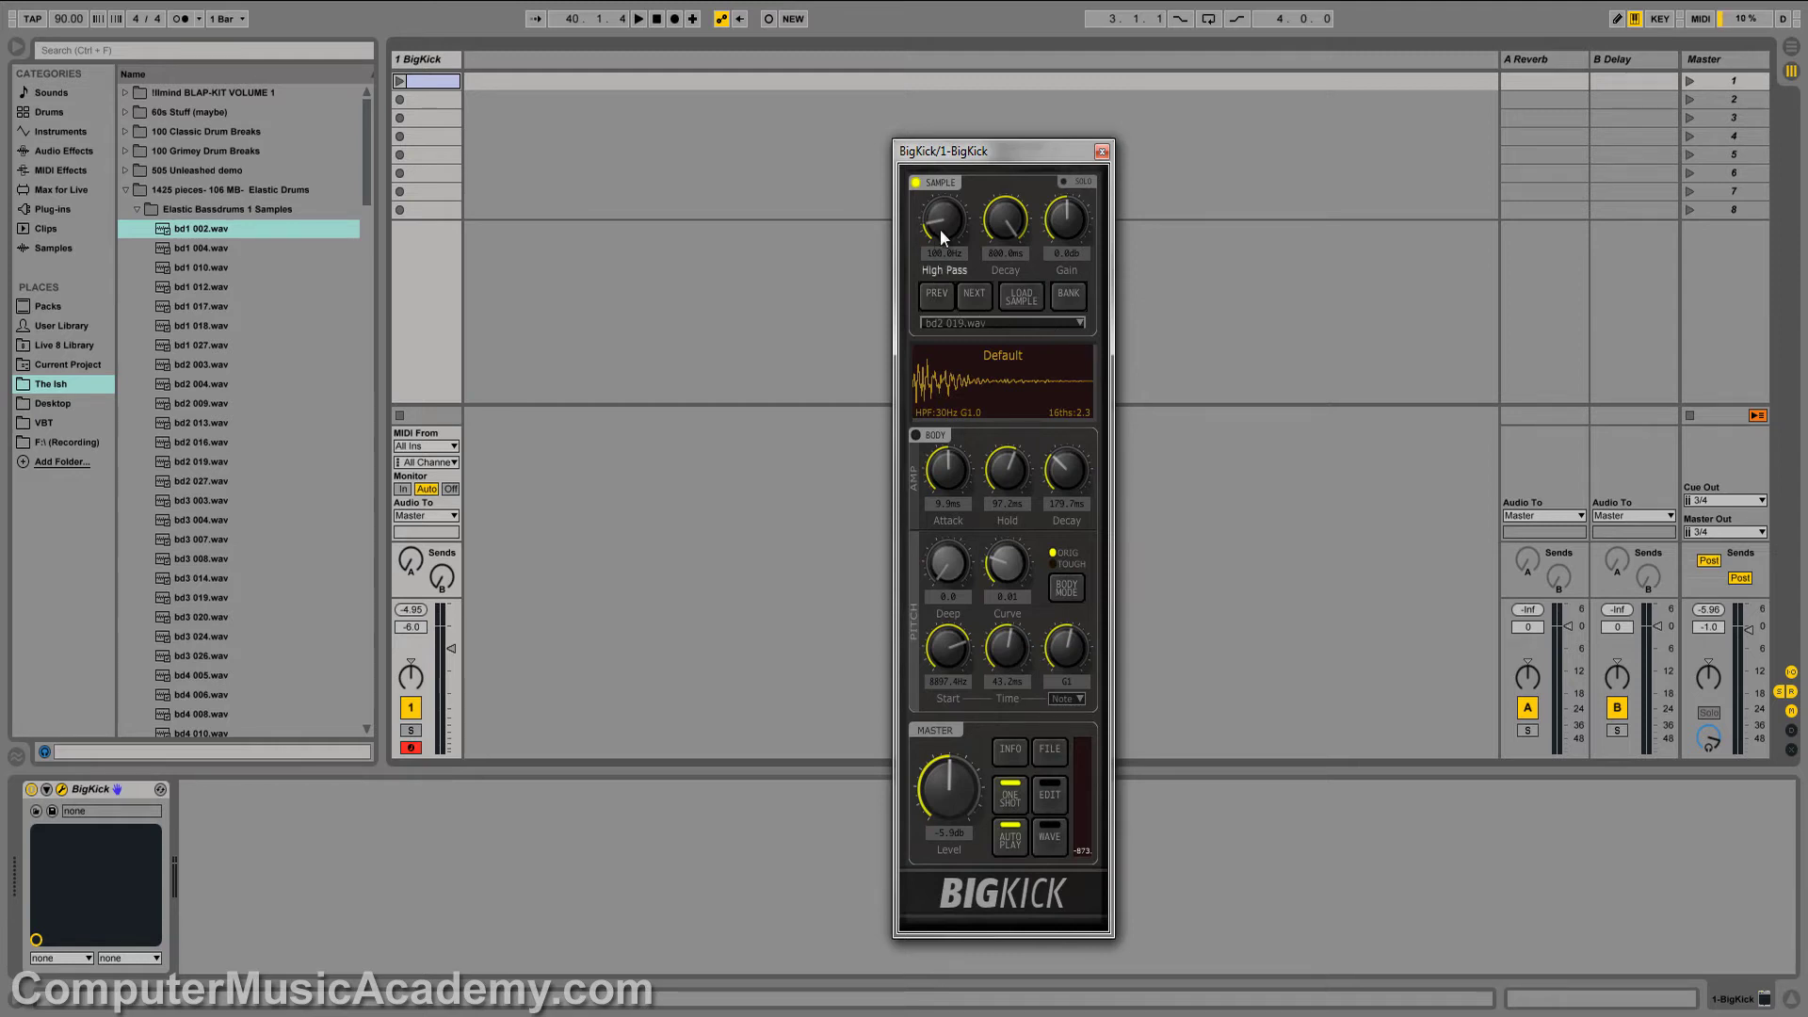
# Set the sample's High Pass to about 115 Hz, Decay to 391 ms and Gain to 4 dB, and enable the Body section instead of Sample.
pyautogui.moveTo(942, 237); pyautogui.dragTo(1070, 218)
pyautogui.click(917, 435)
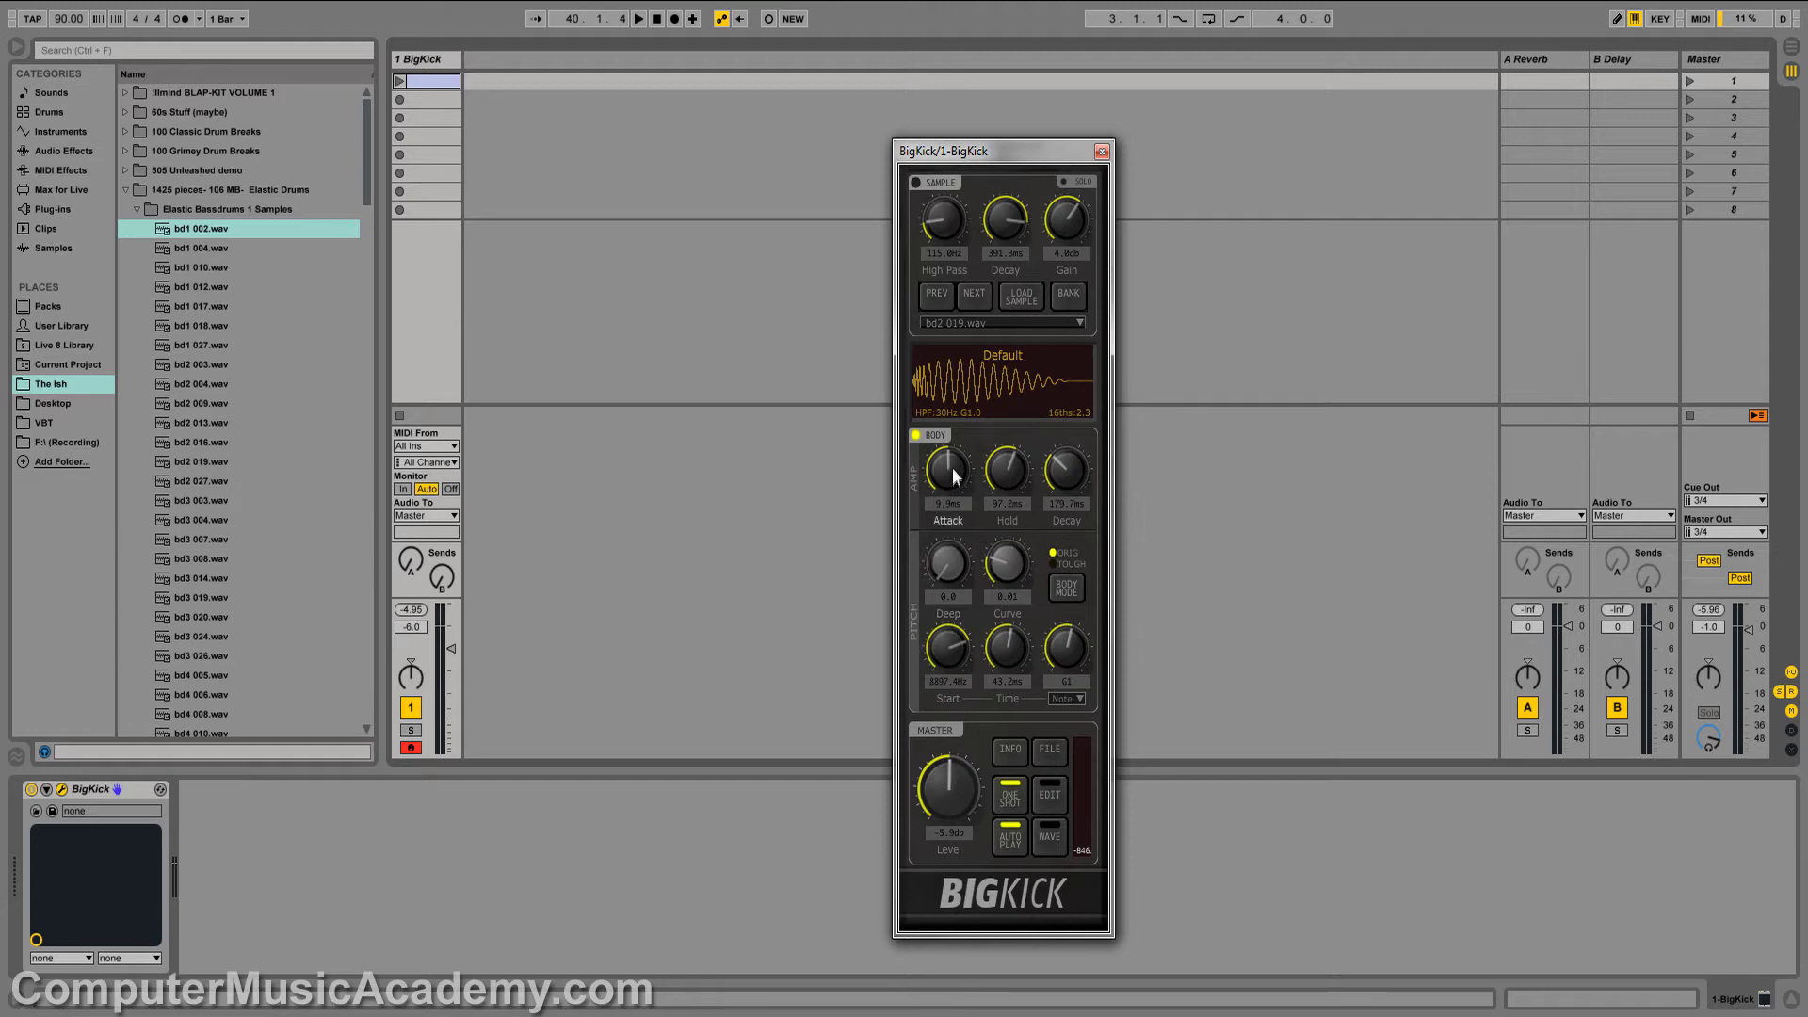
# Shape the Body amp envelope with Attack at about 19.5 ms, Hold at 312 ms and Decay at 1024 ms.
pyautogui.moveTo(954, 471); pyautogui.dragTo(951, 409)
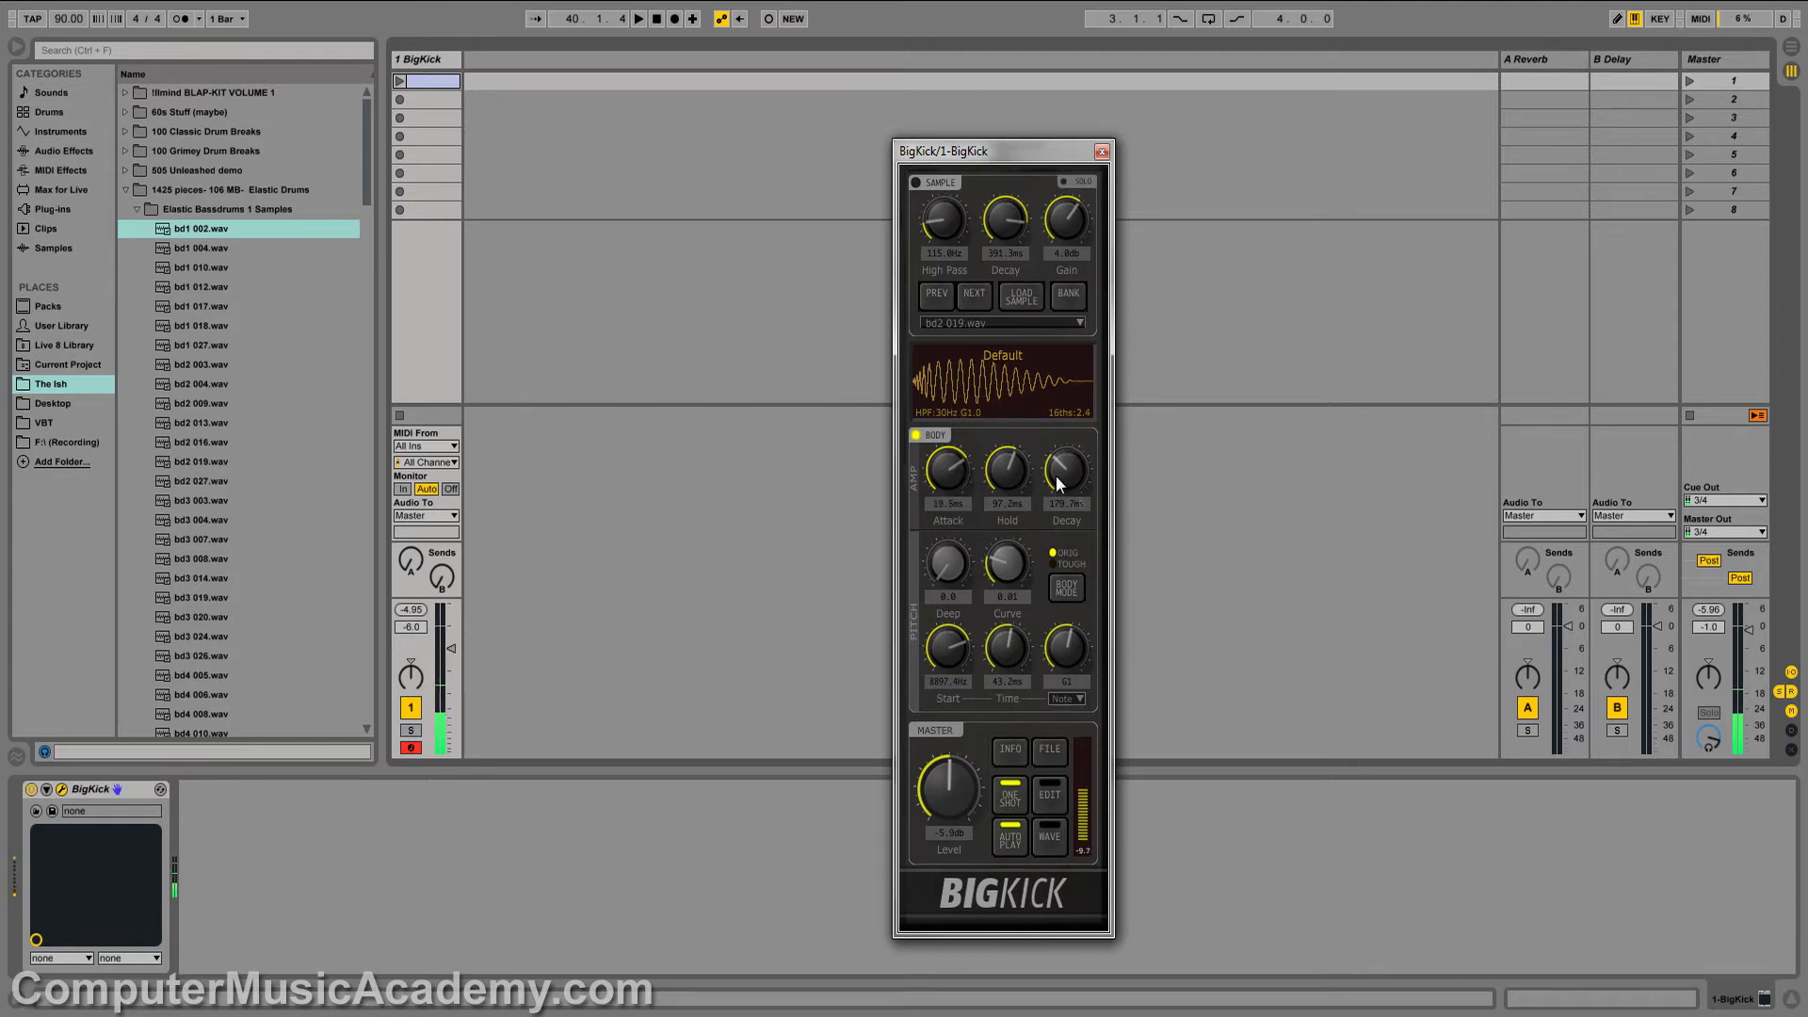
pyautogui.moveTo(1004, 482); pyautogui.dragTo(1008, 448)
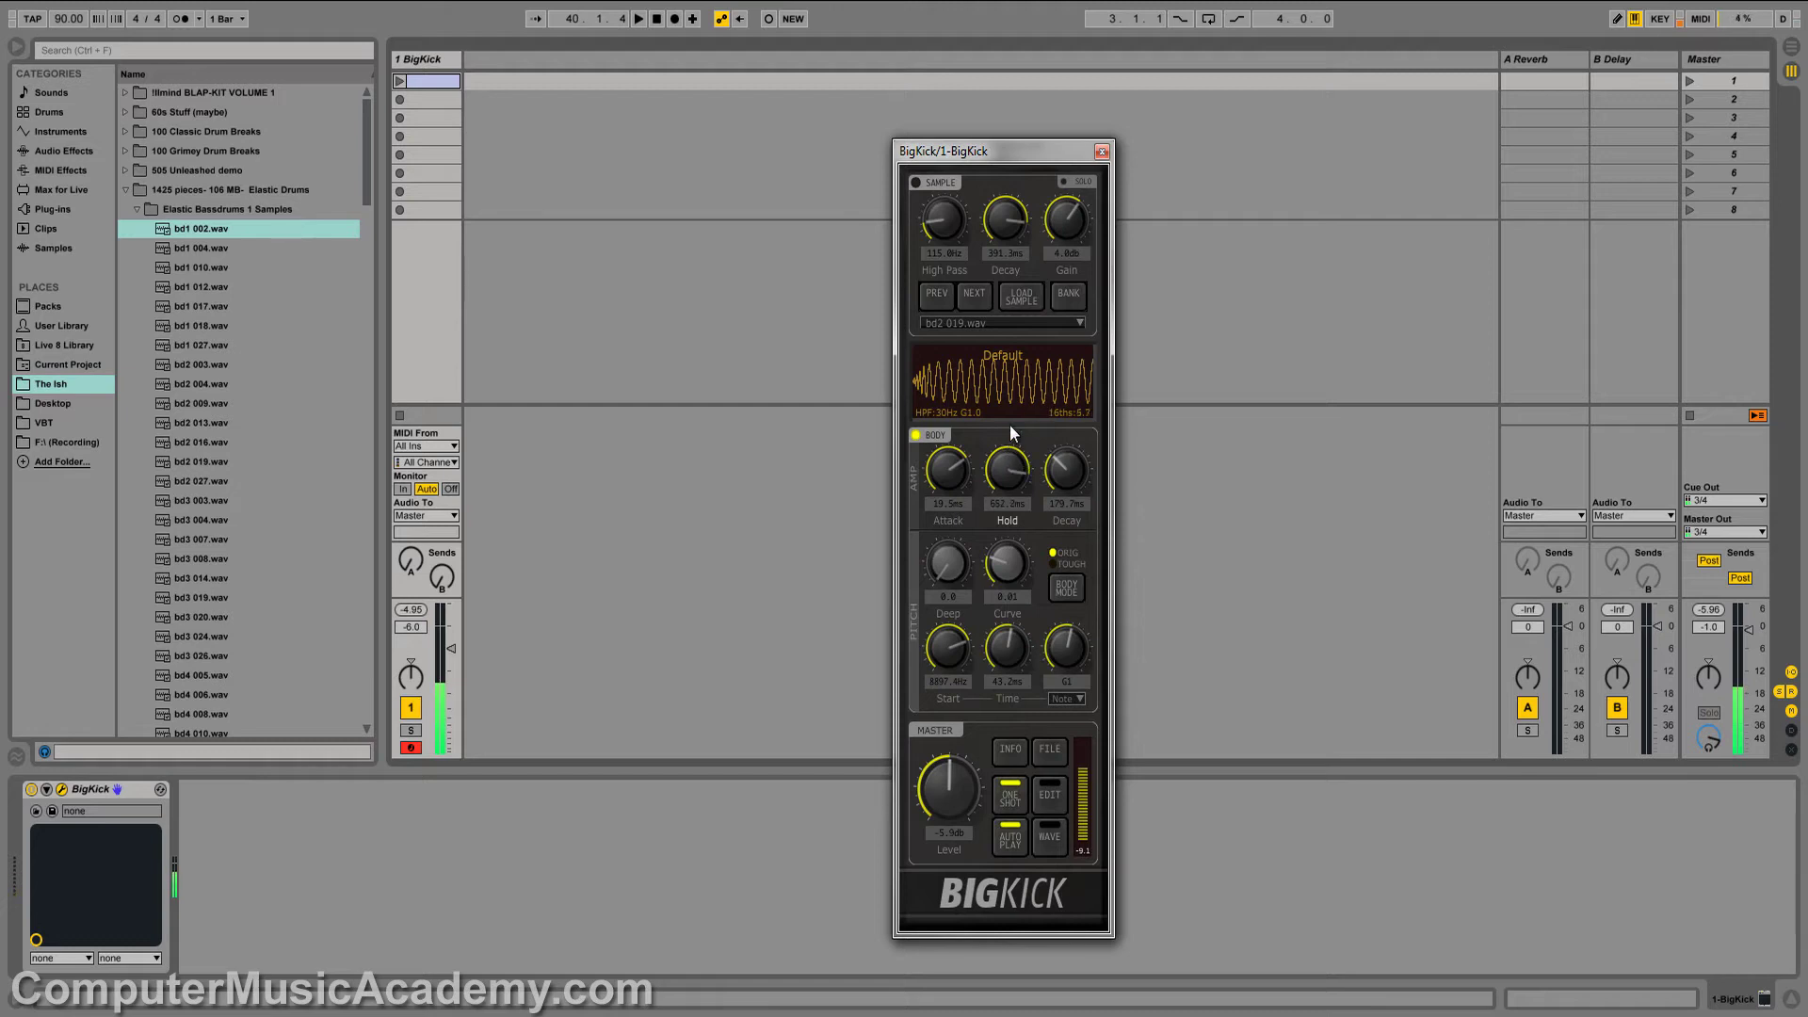
pyautogui.moveTo(1010, 424); pyautogui.dragTo(1090, 451)
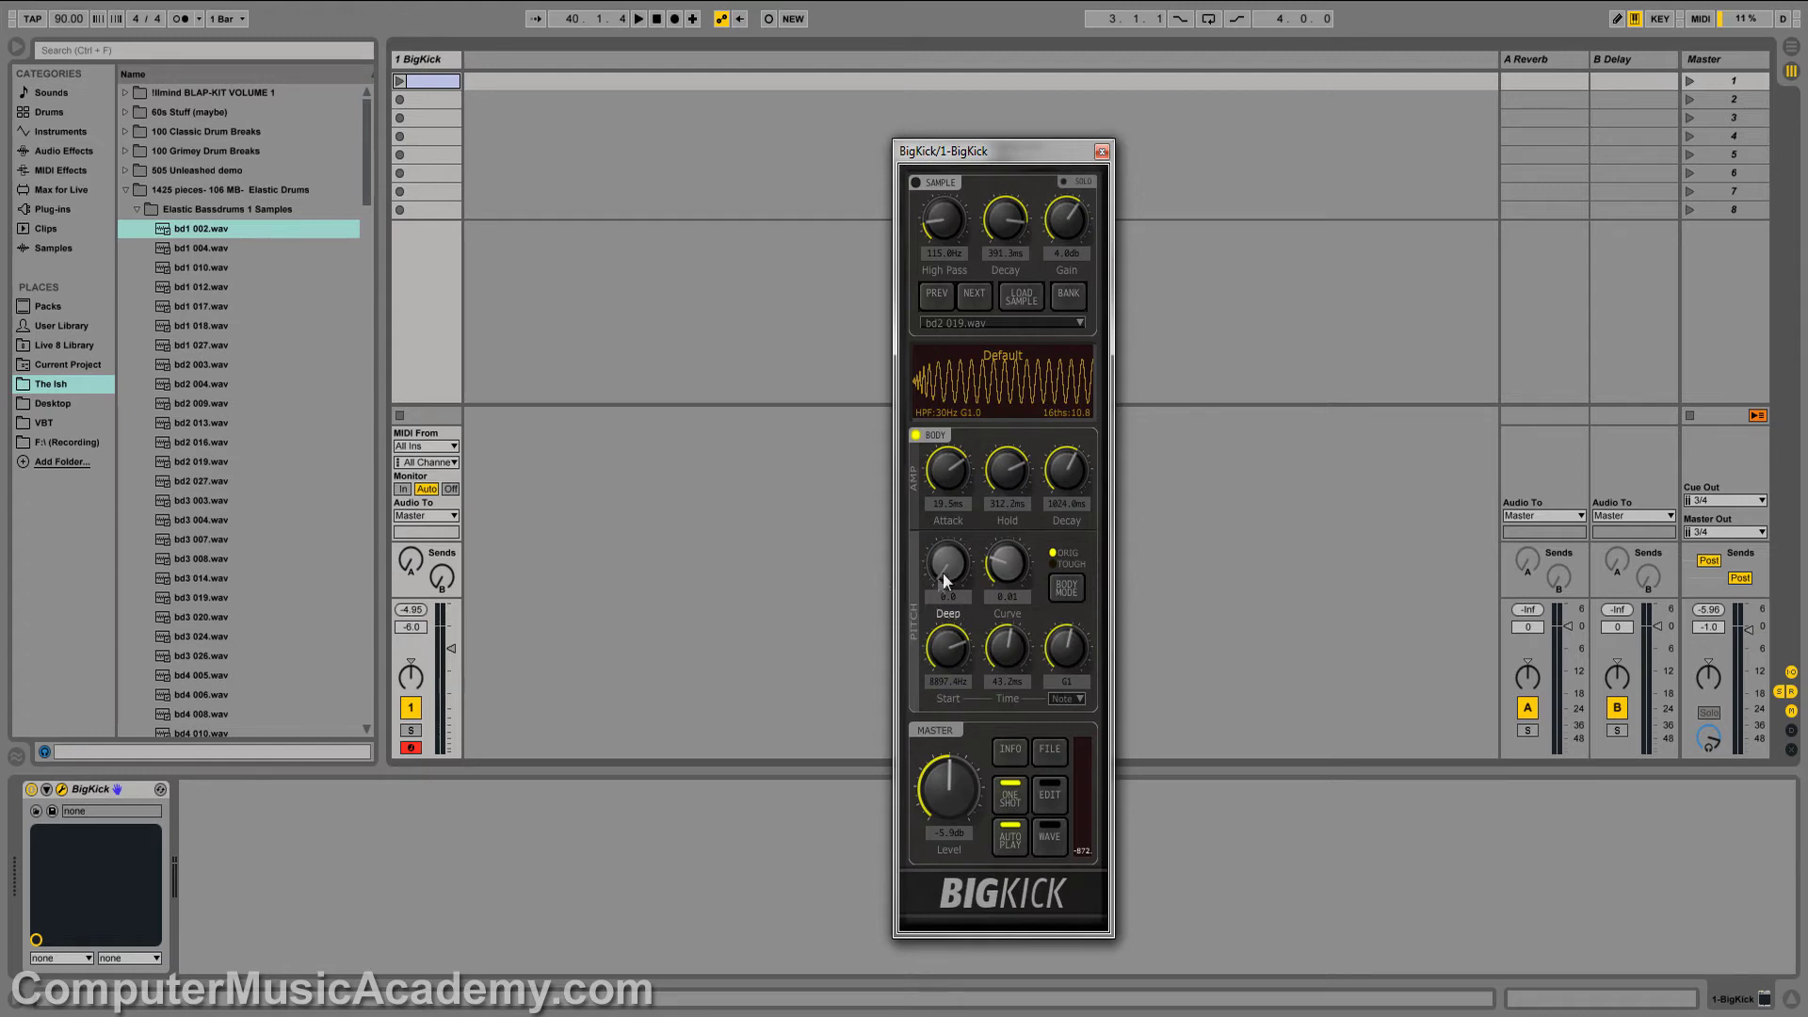
# Shape the Body pitch envelope with Deep at about 15.2, an adjusted Curve, Start at about 11112 Hz and Time at 37.9 ms.
pyautogui.moveTo(941, 578); pyautogui.dragTo(958, 517)
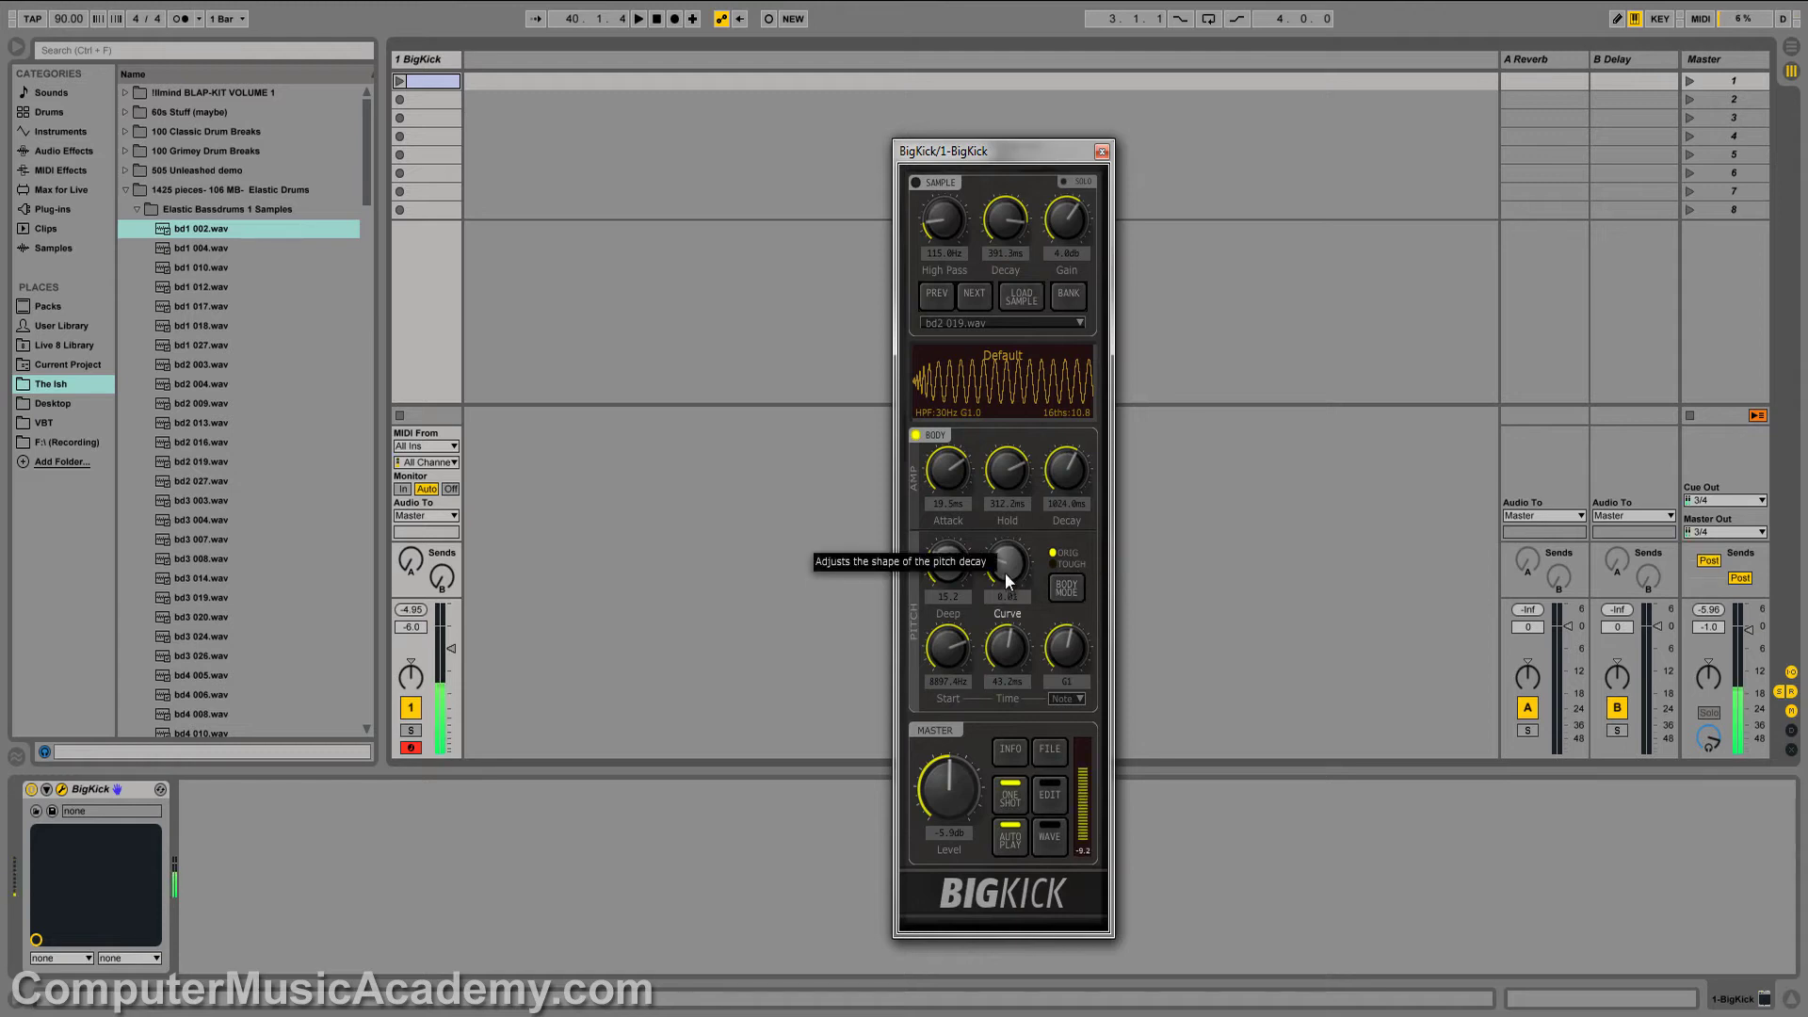
pyautogui.moveTo(1007, 572)
pyautogui.mouseDown()
pyautogui.moveTo(1028, 400)
pyautogui.moveTo(1008, 605)
pyautogui.mouseUp()
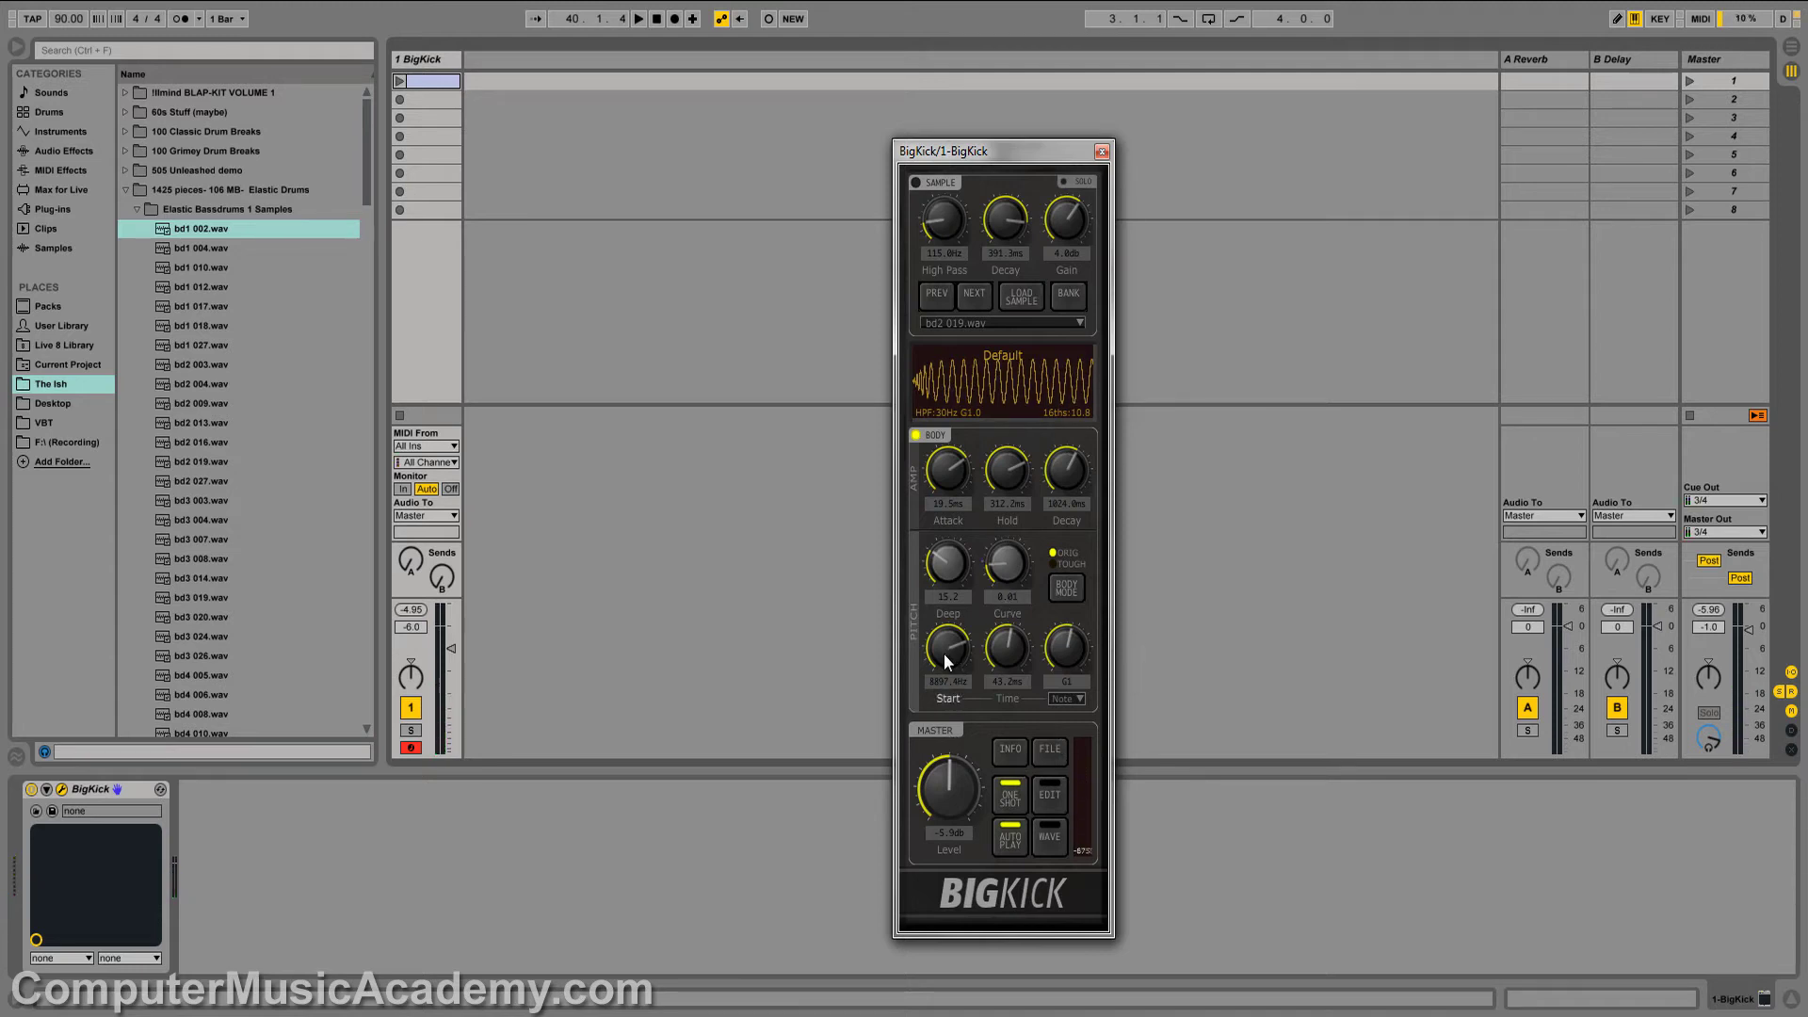
pyautogui.moveTo(947, 659); pyautogui.dragTo(994, 675)
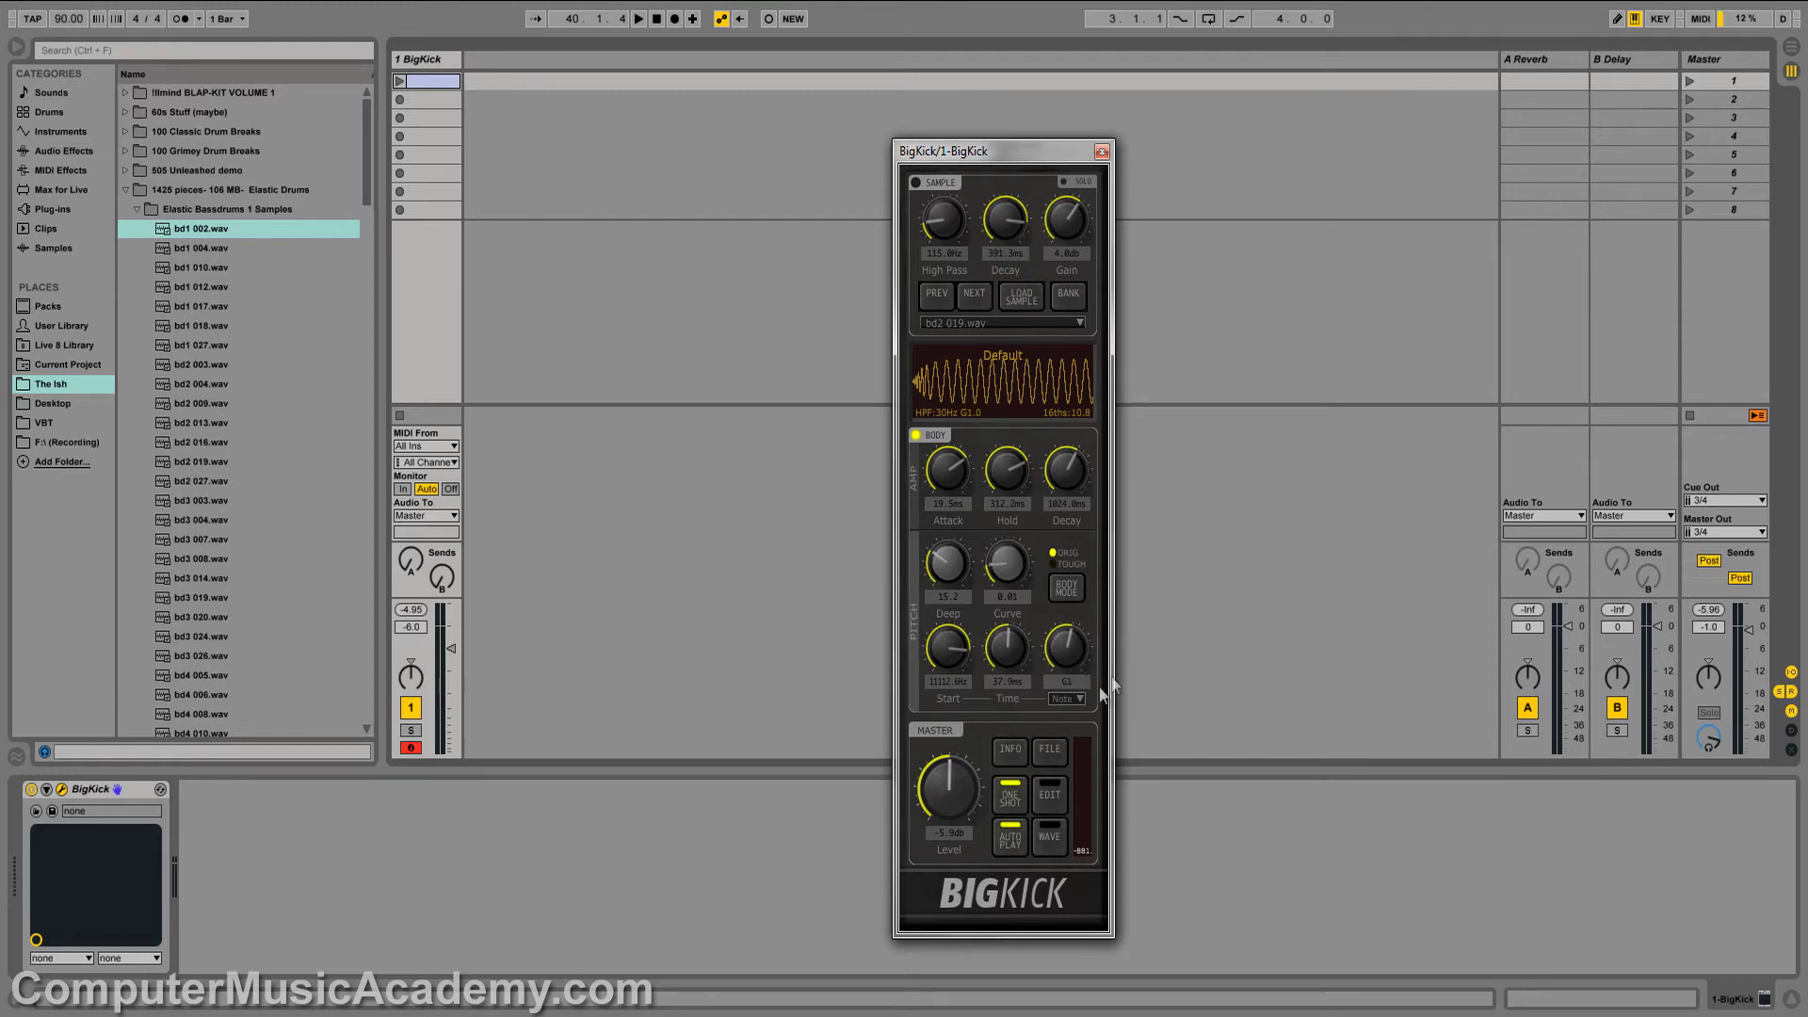
# Try different end-pitch frequencies for the Body section, from about 56 Hz down to about 48 Hz.
pyautogui.moveTo(1070, 659)
pyautogui.mouseDown()
pyautogui.moveTo(1067, 643)
pyautogui.moveTo(1068, 680)
pyautogui.mouseUp()
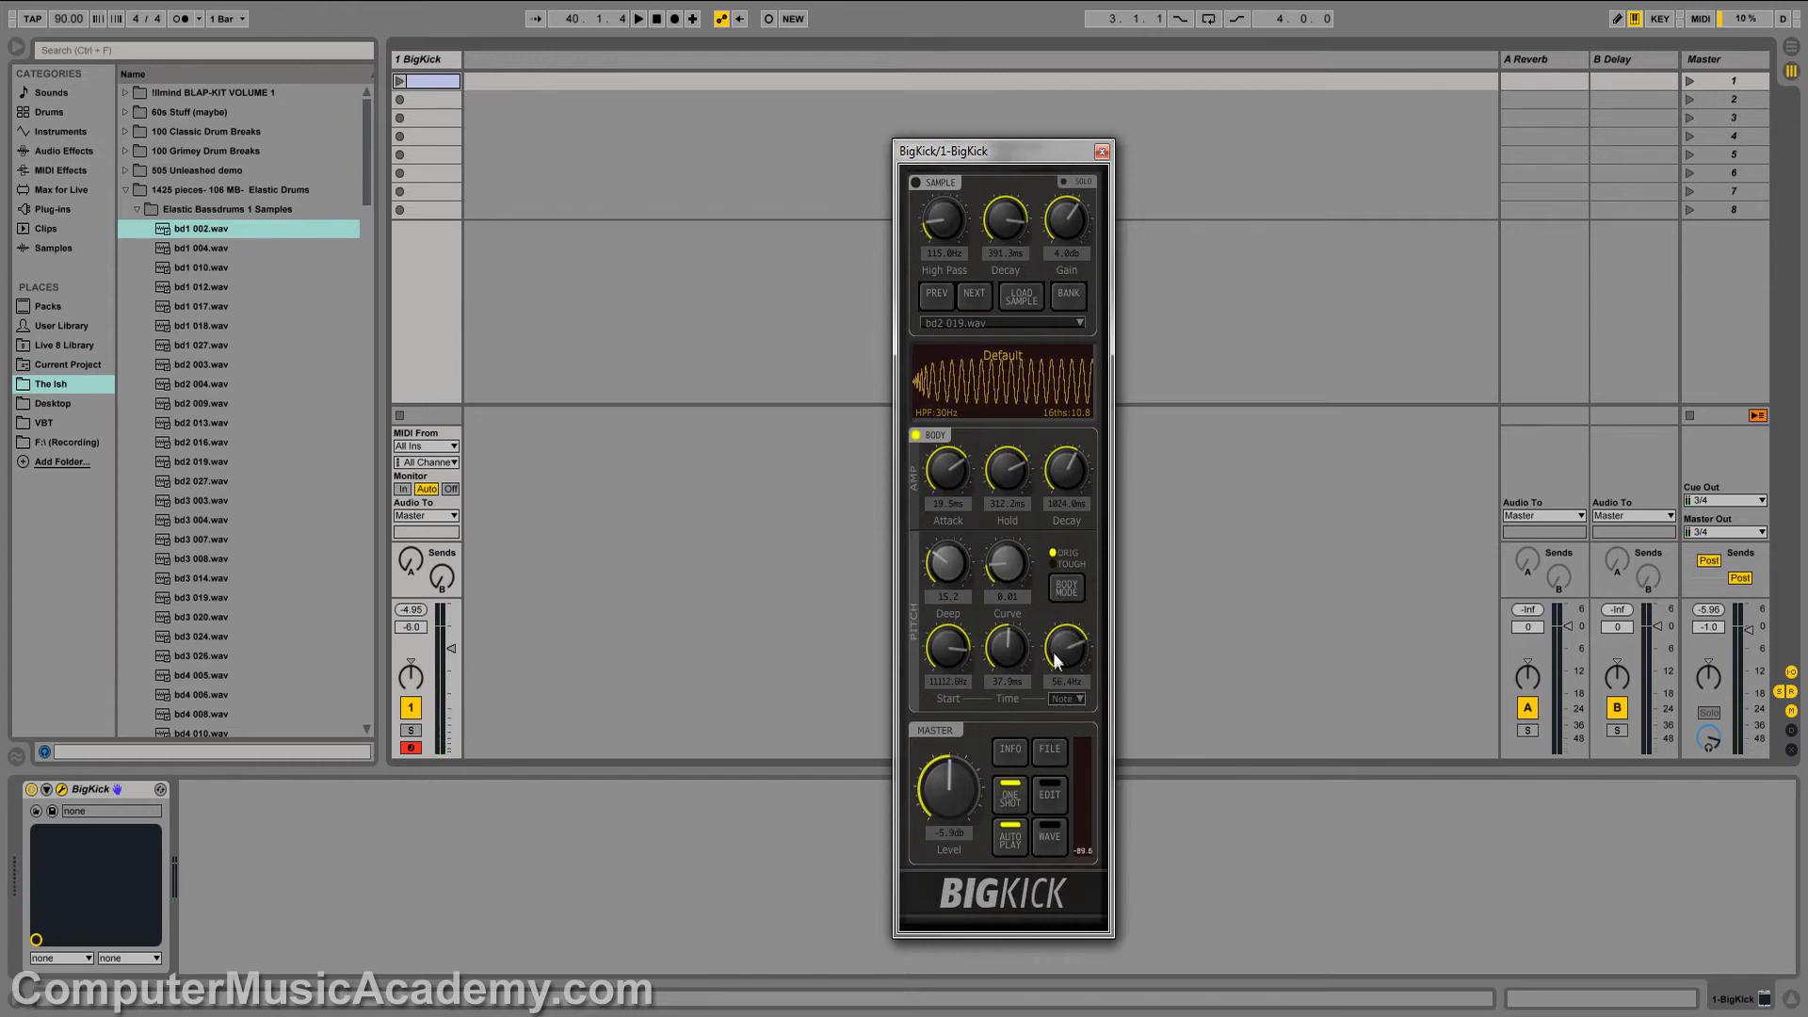
pyautogui.doubleClick(1076, 682)
pyautogui.click(1119, 675)
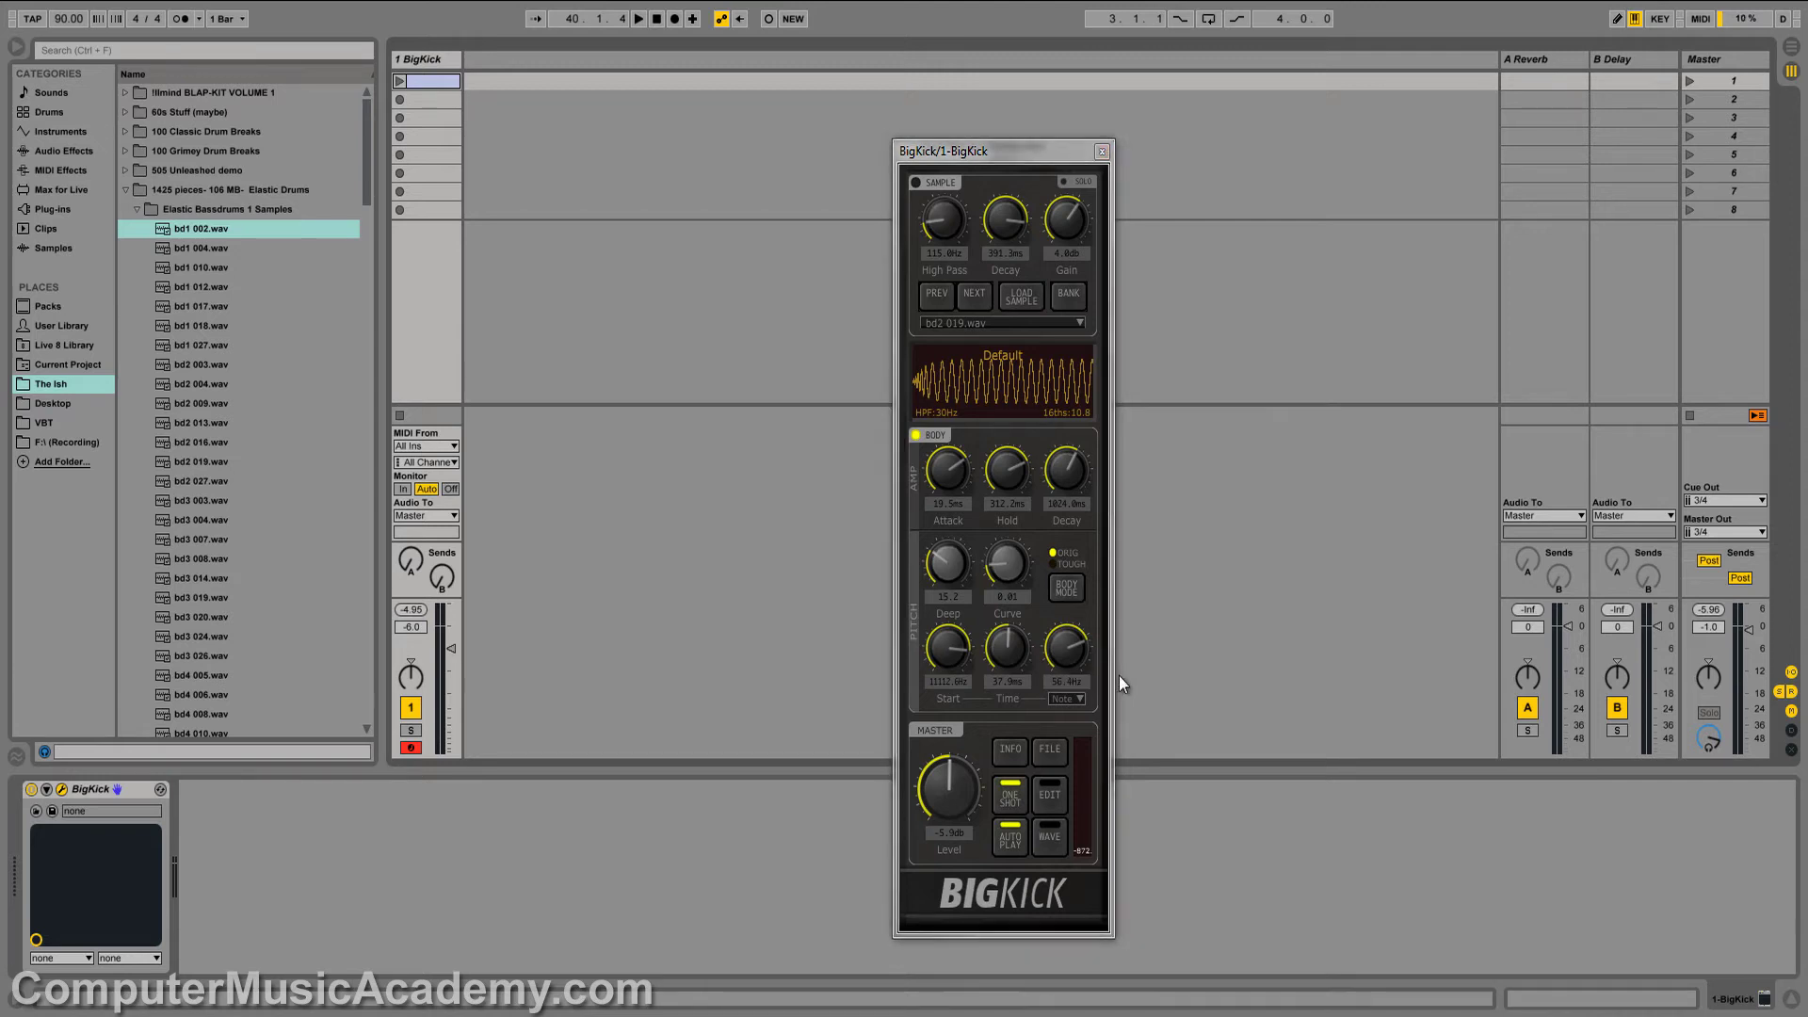
pyautogui.moveTo(1055, 654); pyautogui.dragTo(1058, 710)
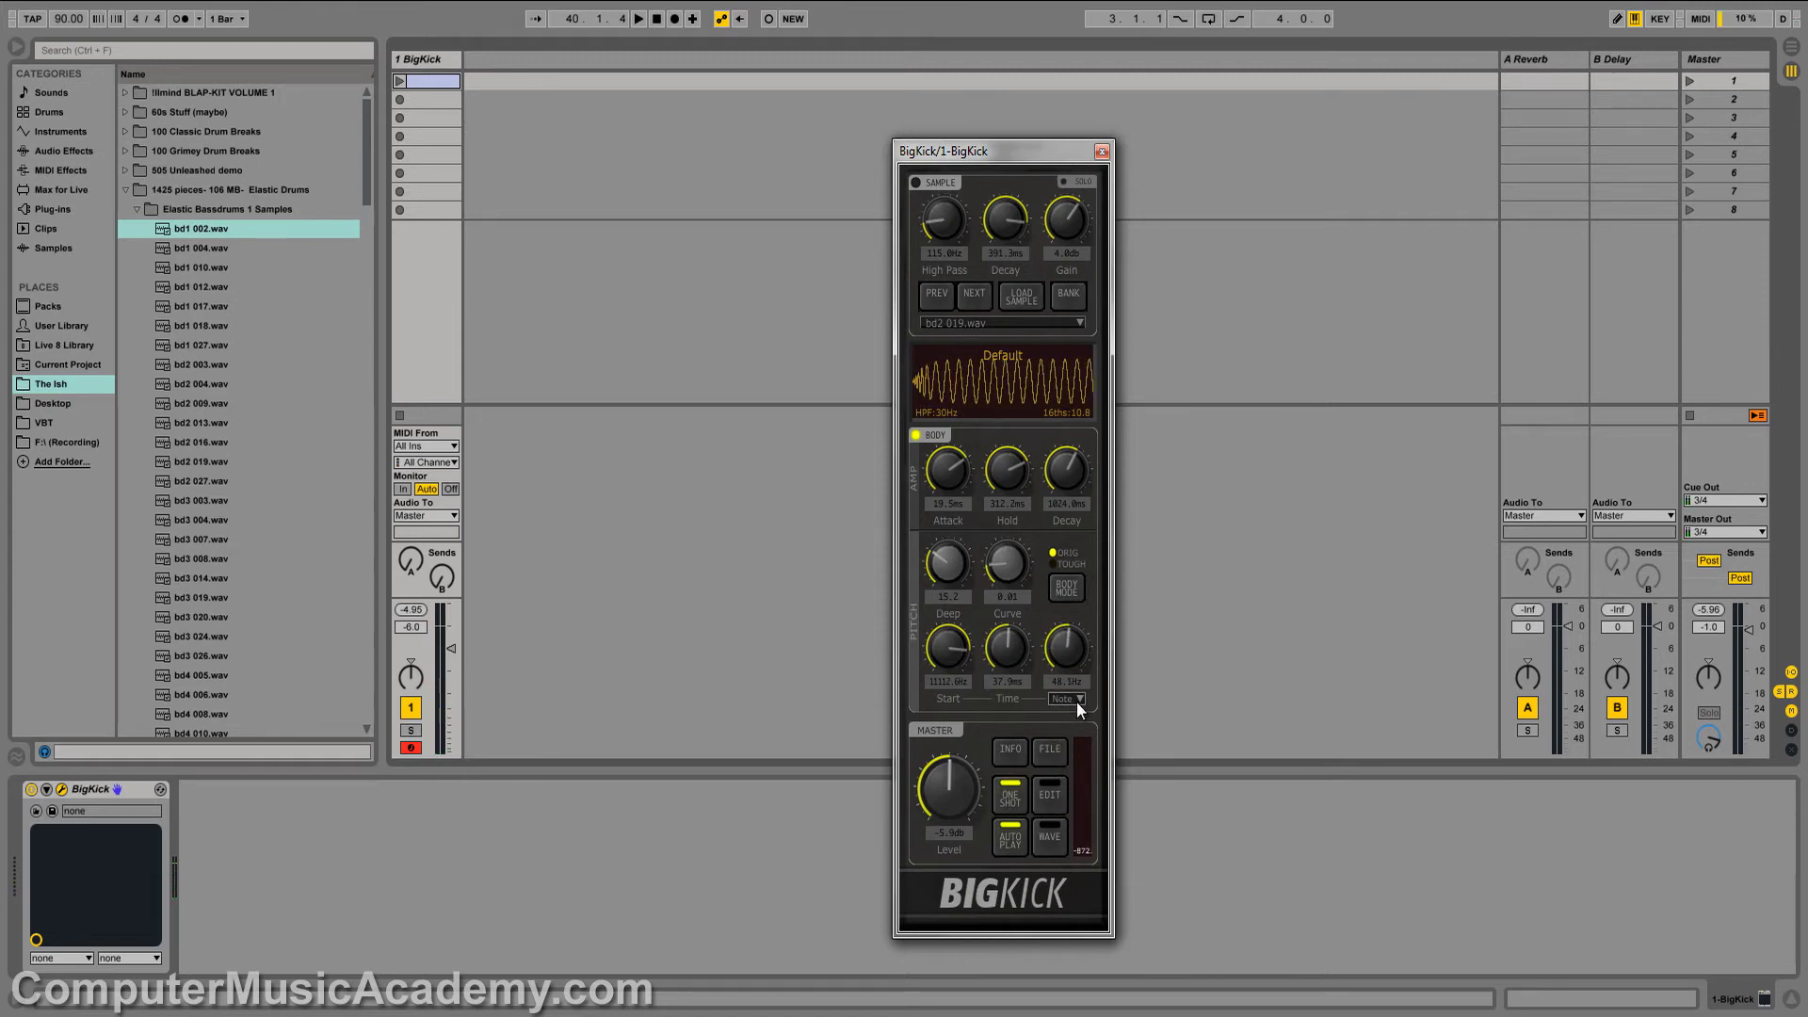
# Audition the Body end-pitch notes E1, F#1, G#1, A#1 and C2, and settle on G1.
pyautogui.click(1080, 700)
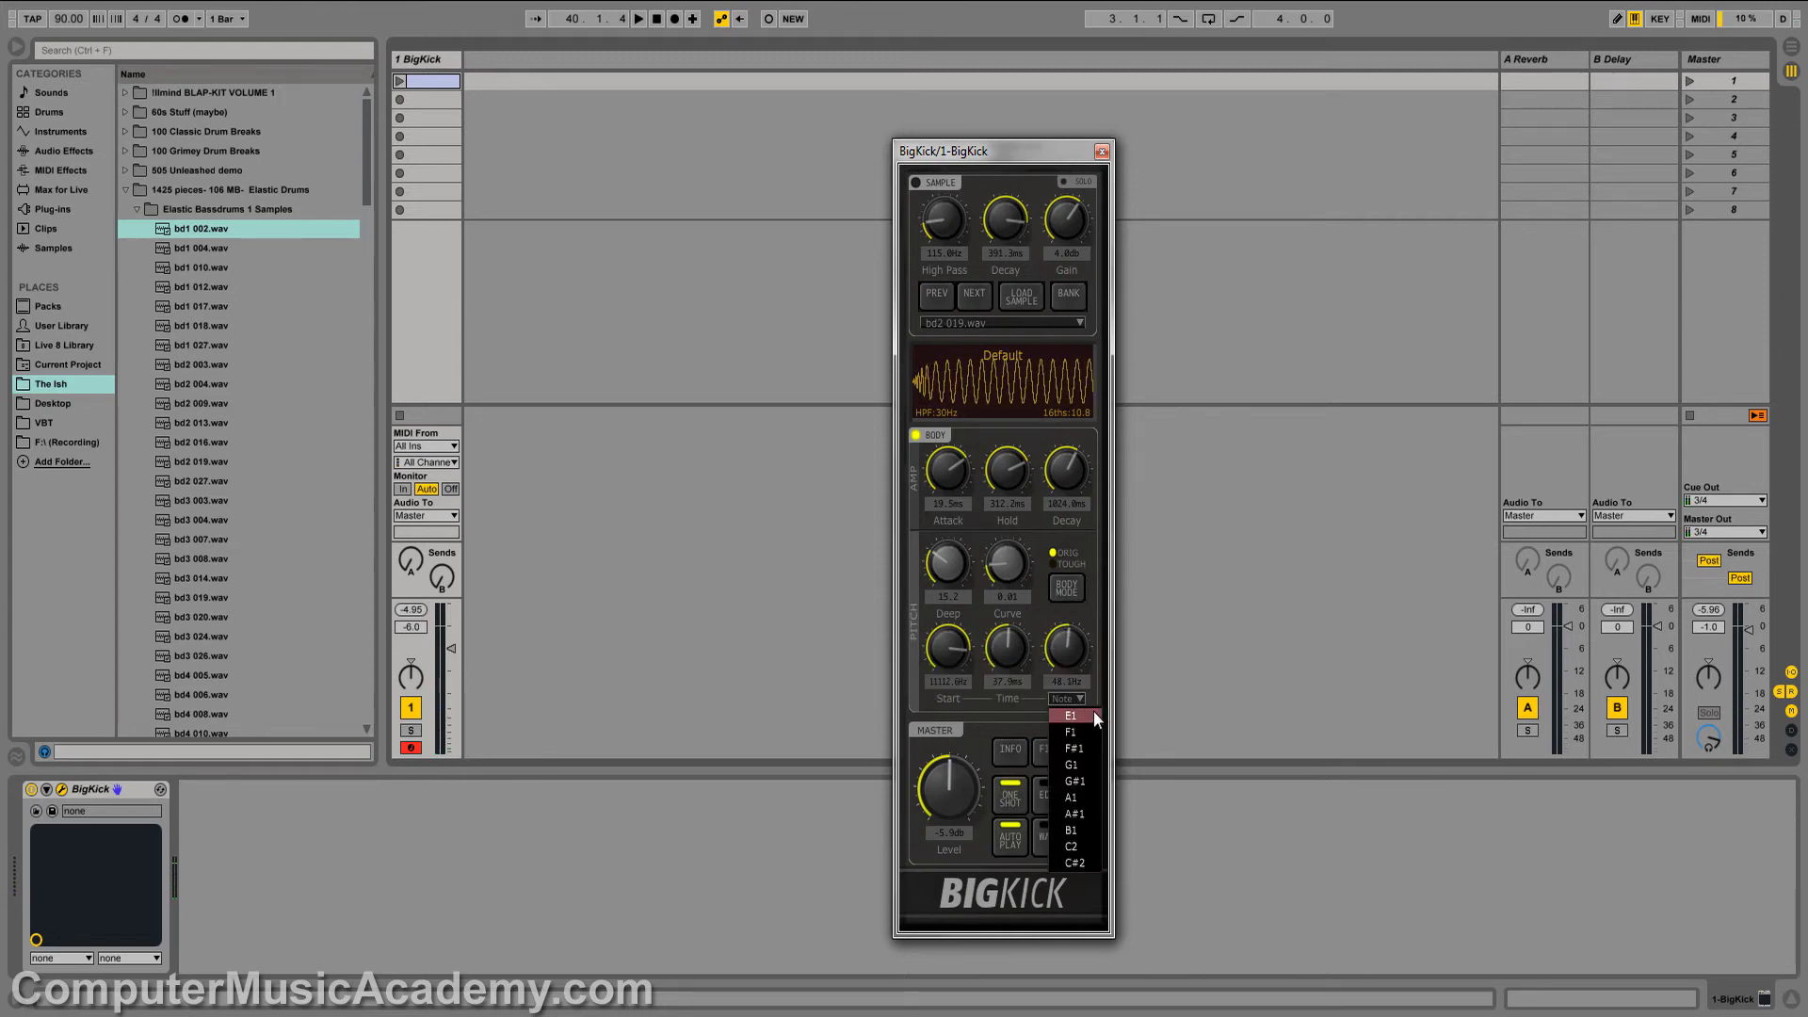
pyautogui.click(1072, 716)
pyautogui.click(1082, 696)
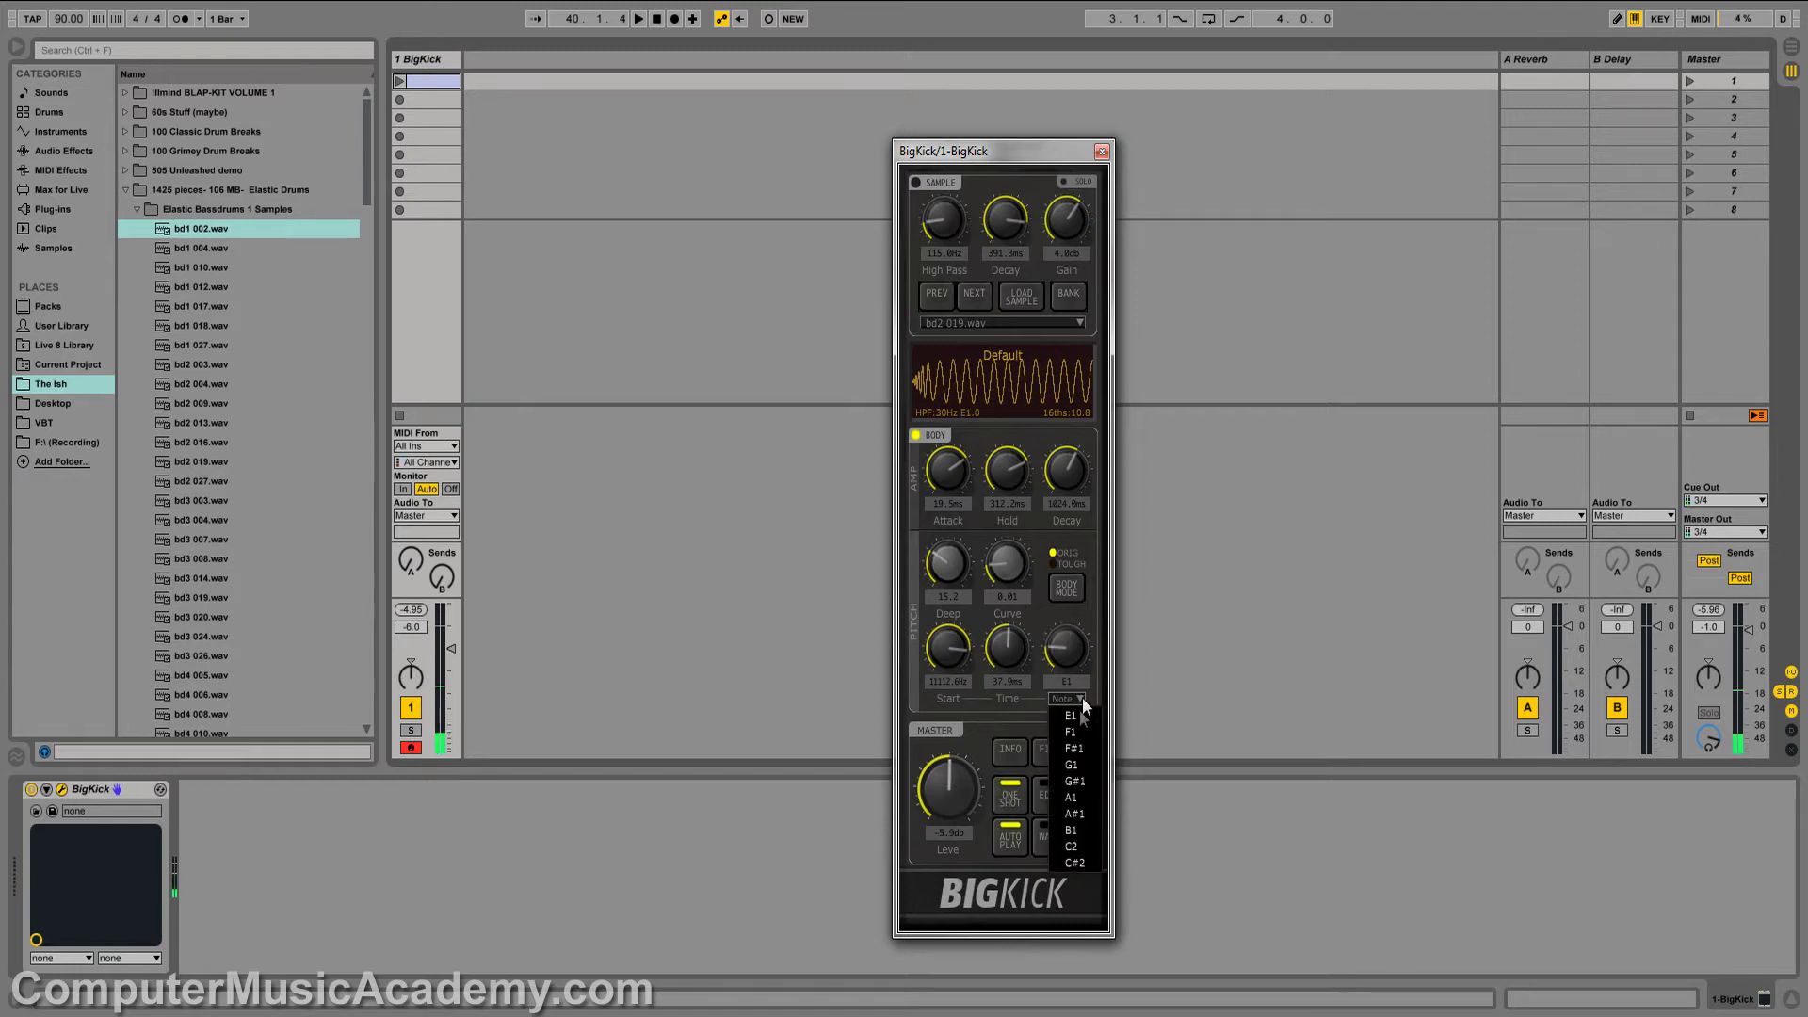
pyautogui.click(1085, 739)
pyautogui.click(1081, 697)
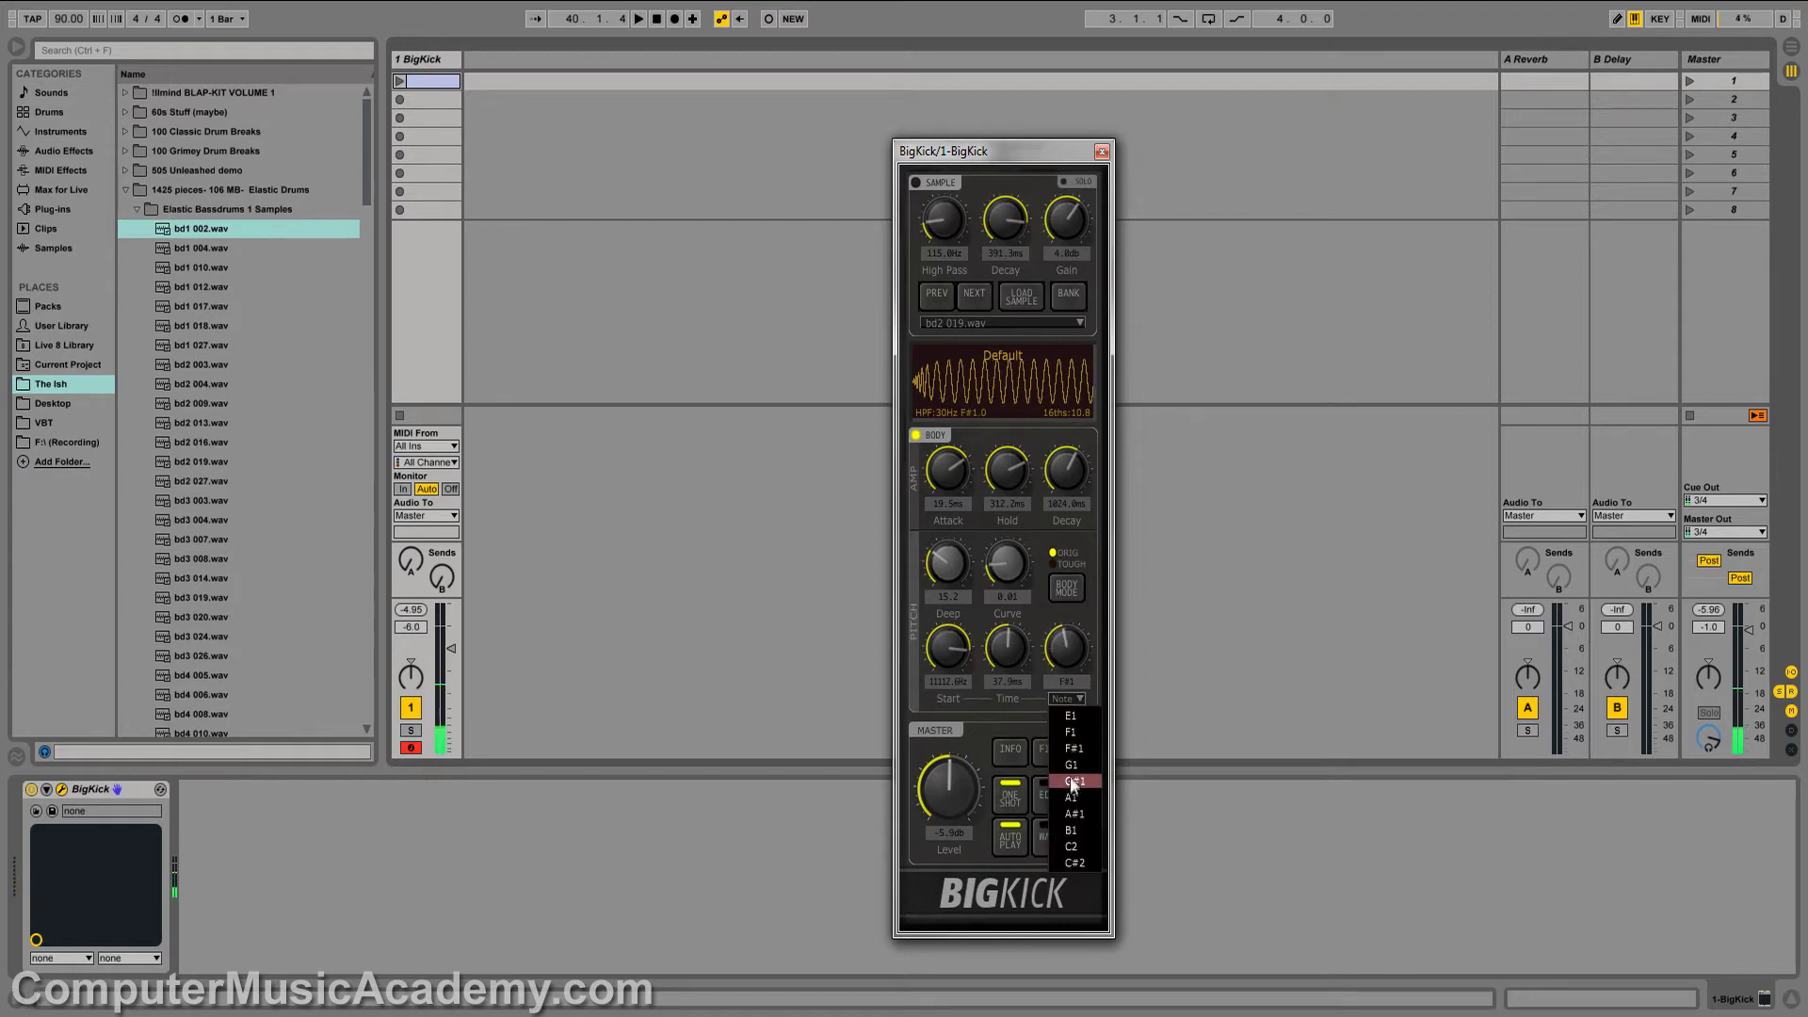
pyautogui.click(1075, 780)
pyautogui.click(1078, 700)
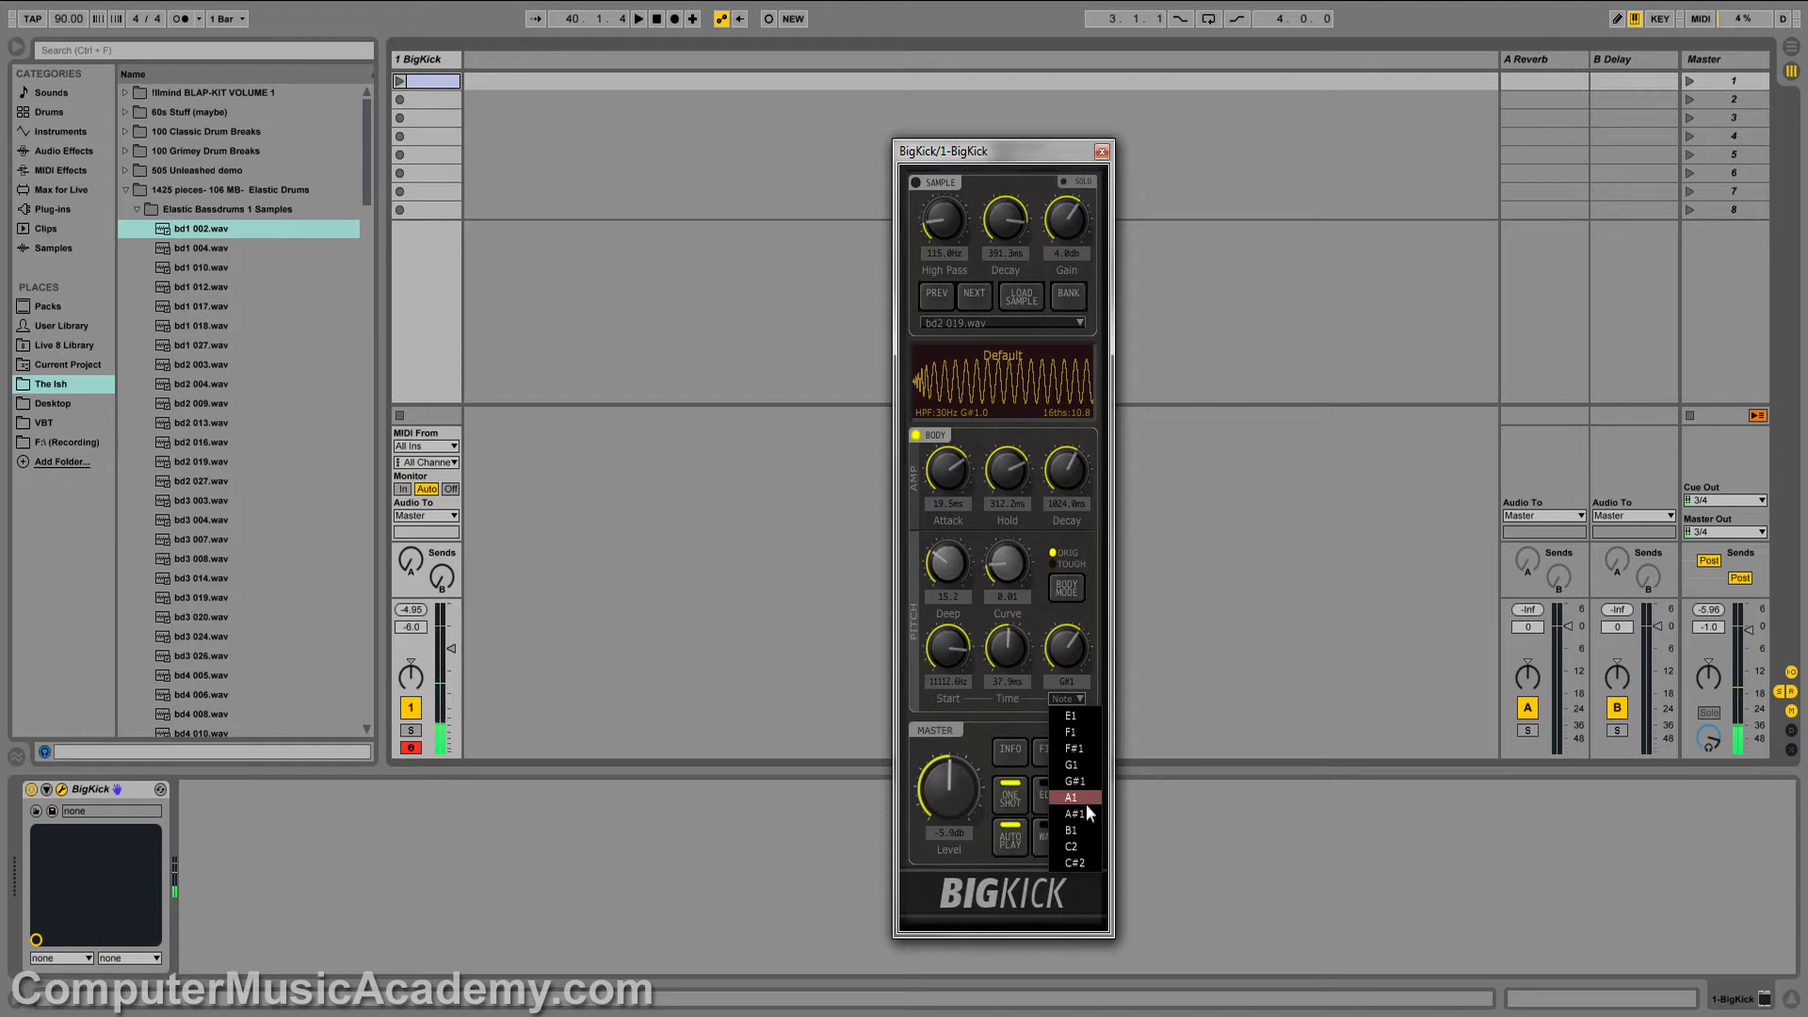
pyautogui.click(1085, 814)
pyautogui.click(1077, 703)
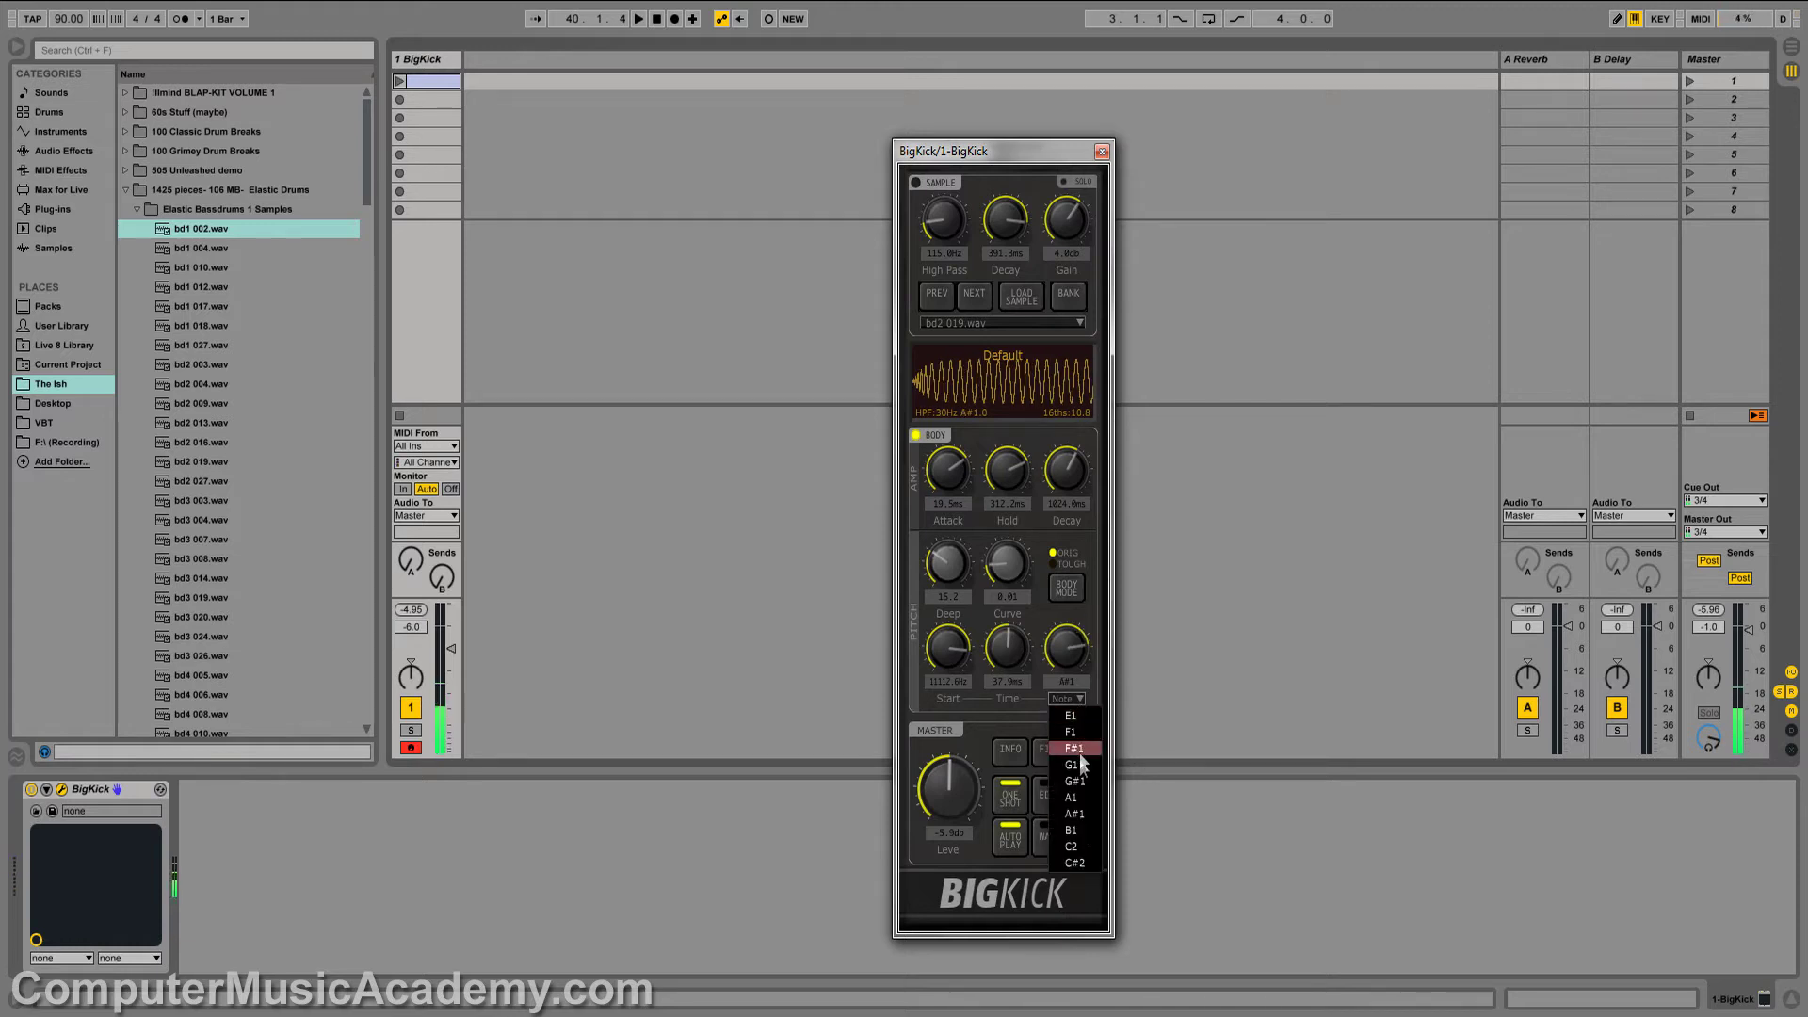
pyautogui.click(1082, 853)
pyautogui.click(1083, 700)
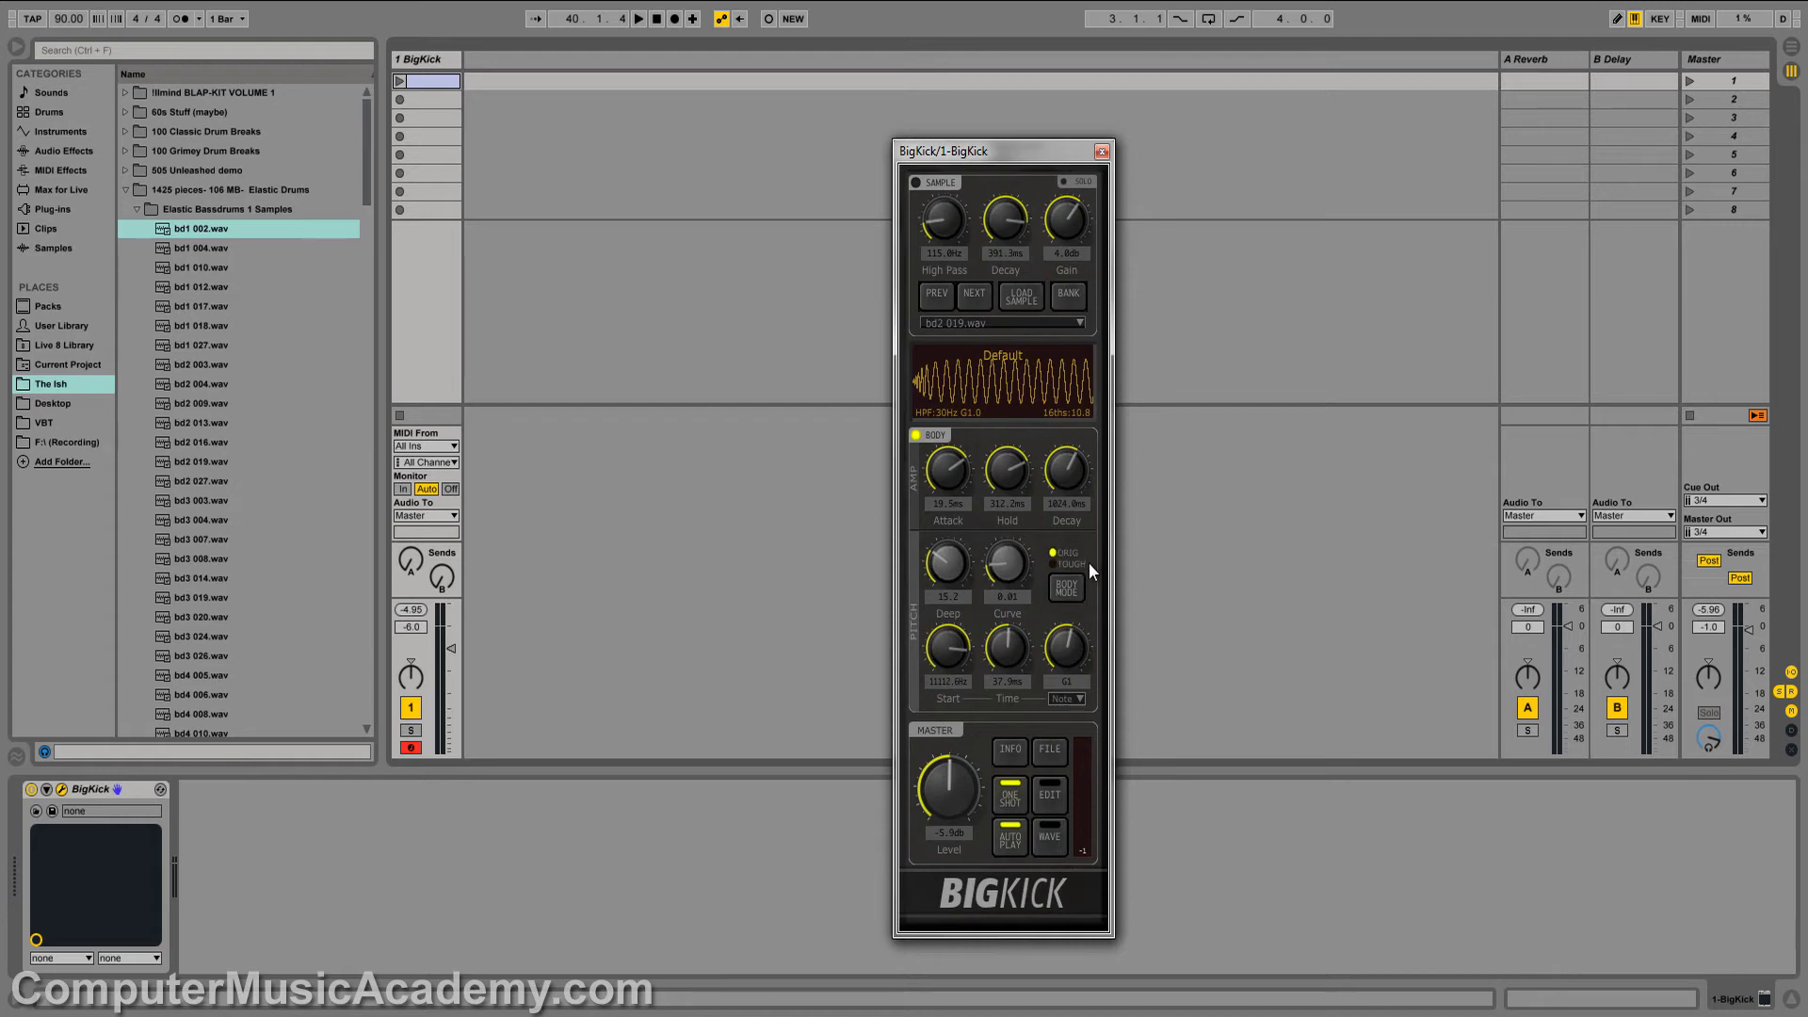
# Switch the body mode to Tough and raise Deep to about 39.8 and Curve to about 0.31.
pyautogui.click(1067, 587)
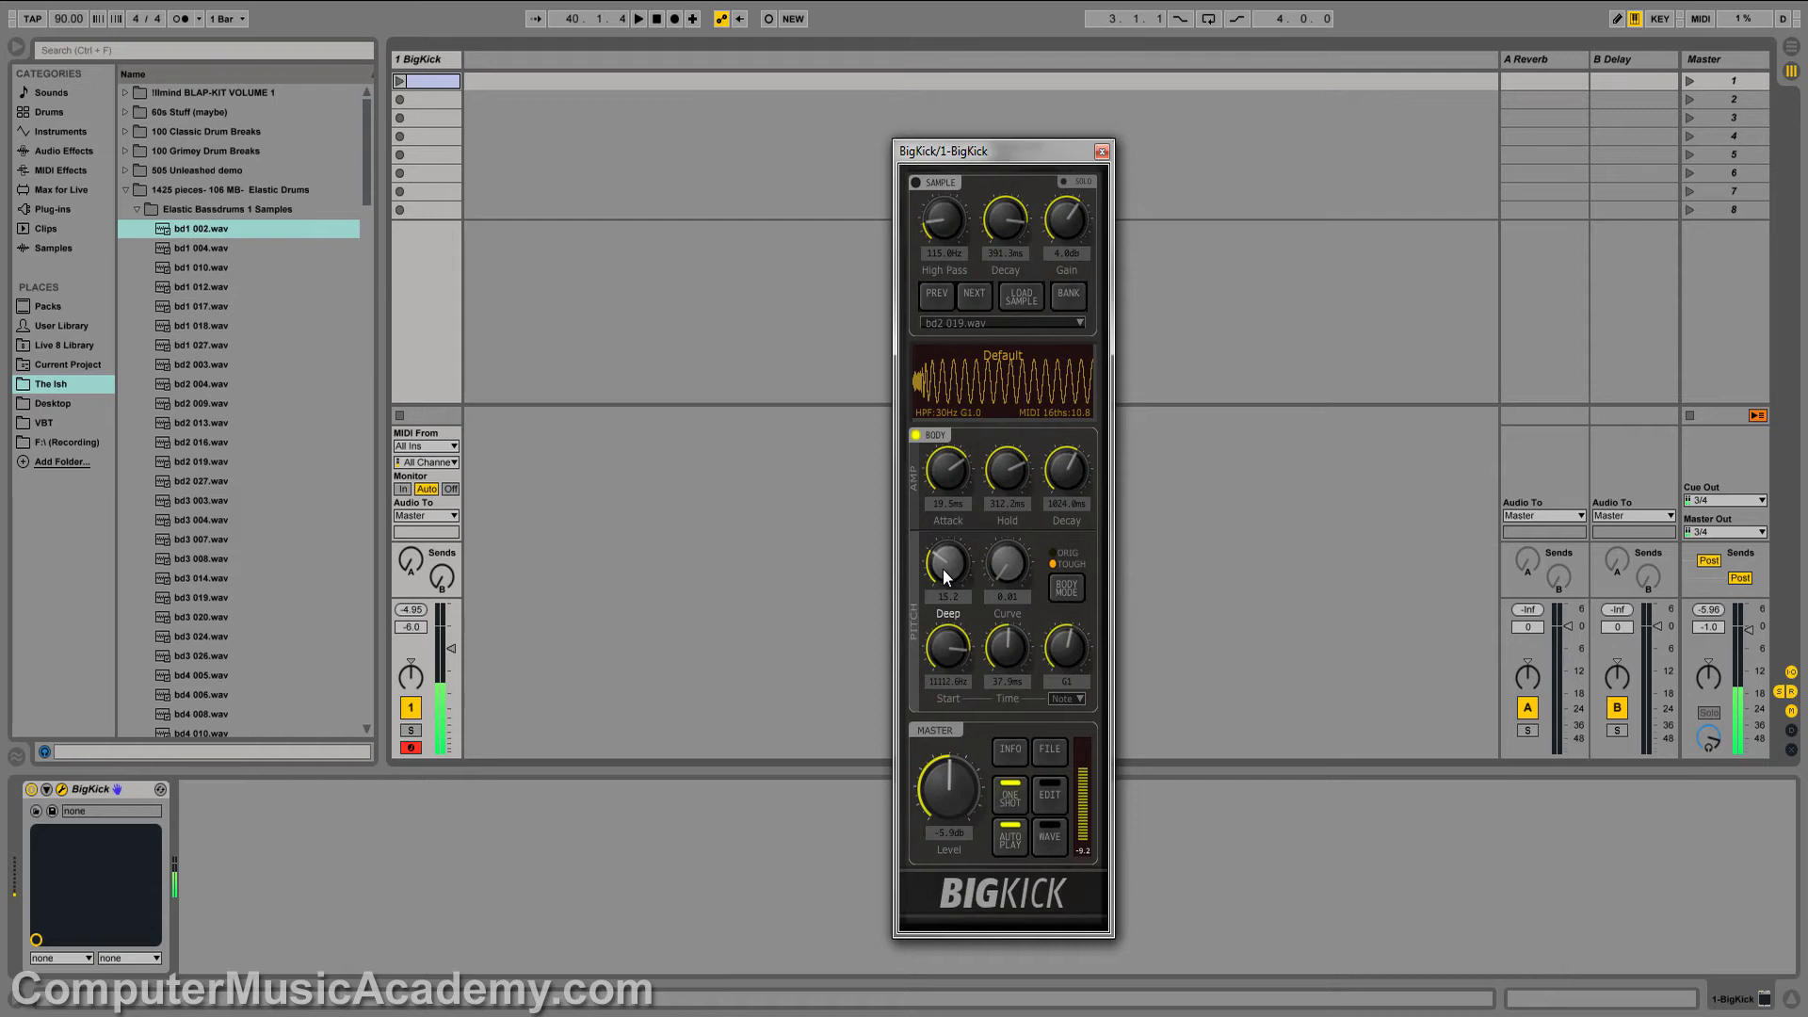
pyautogui.moveTo(942, 569); pyautogui.dragTo(951, 466)
pyautogui.moveTo(995, 571); pyautogui.dragTo(991, 483)
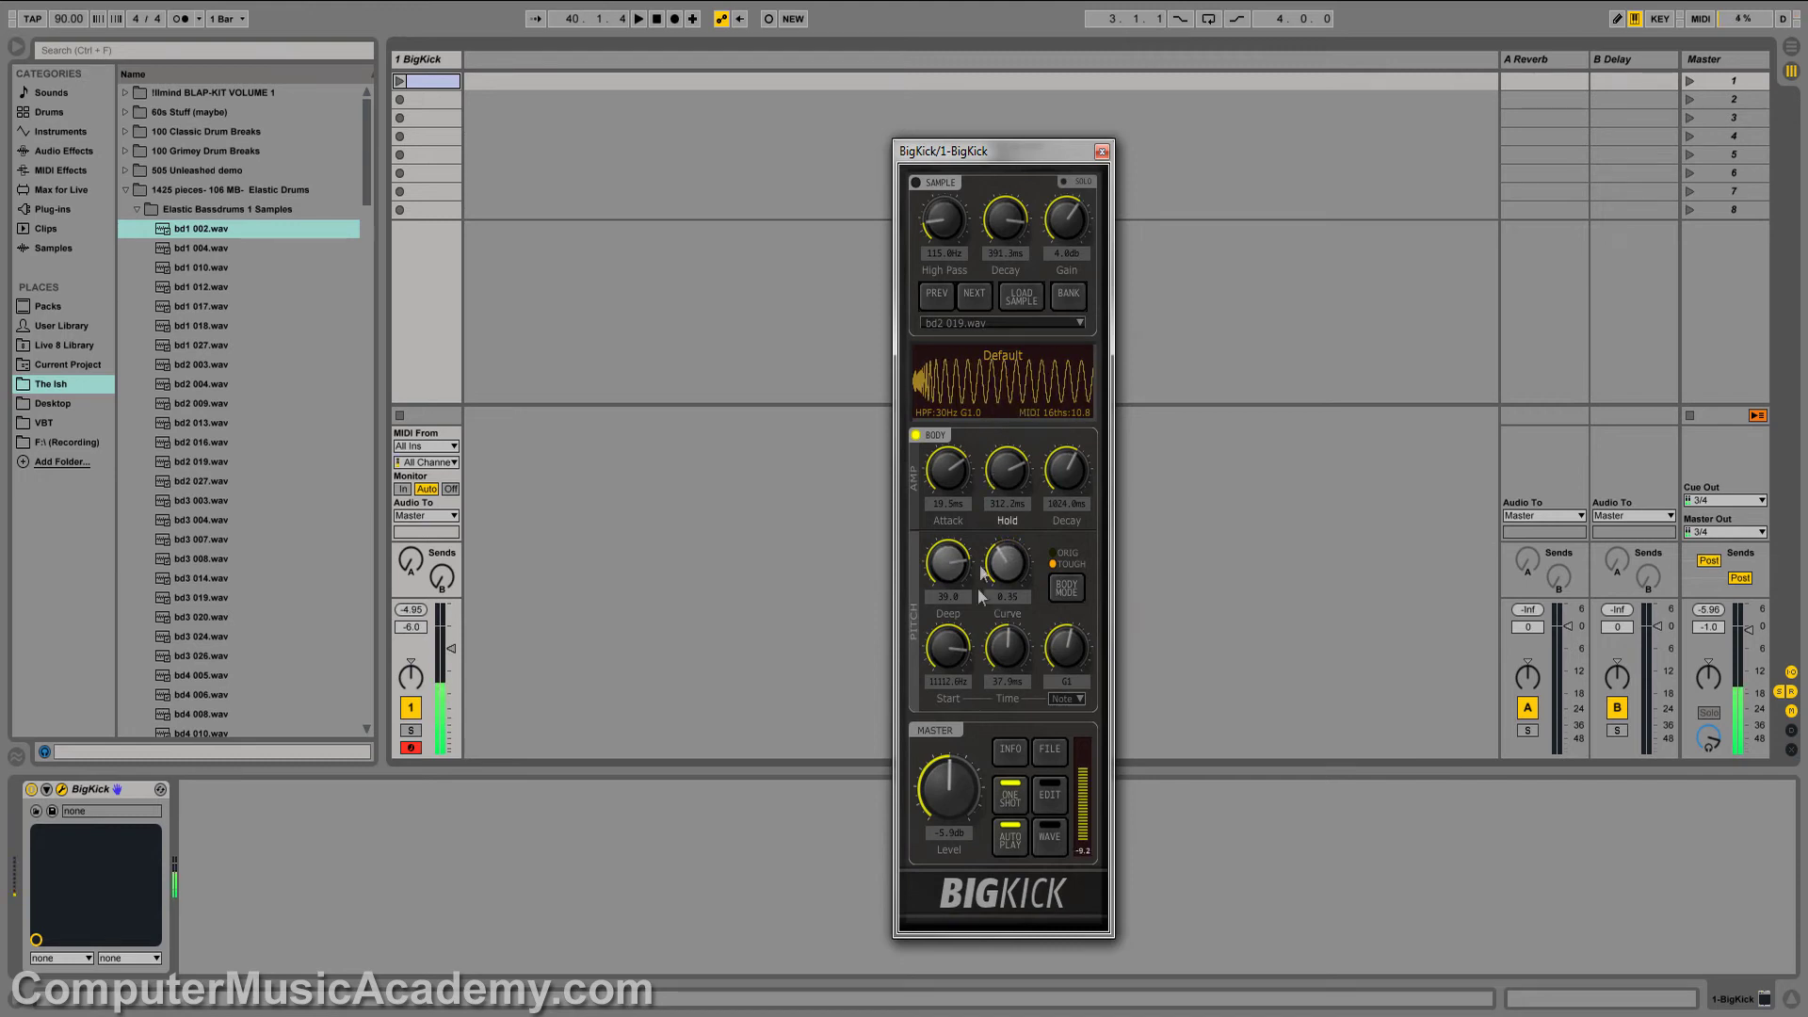
# Lower the pitch Start, set the pitch Time to about 68.7 ms, and switch the body mode back from Tough.
pyautogui.moveTo(953, 647); pyautogui.dragTo(1003, 631)
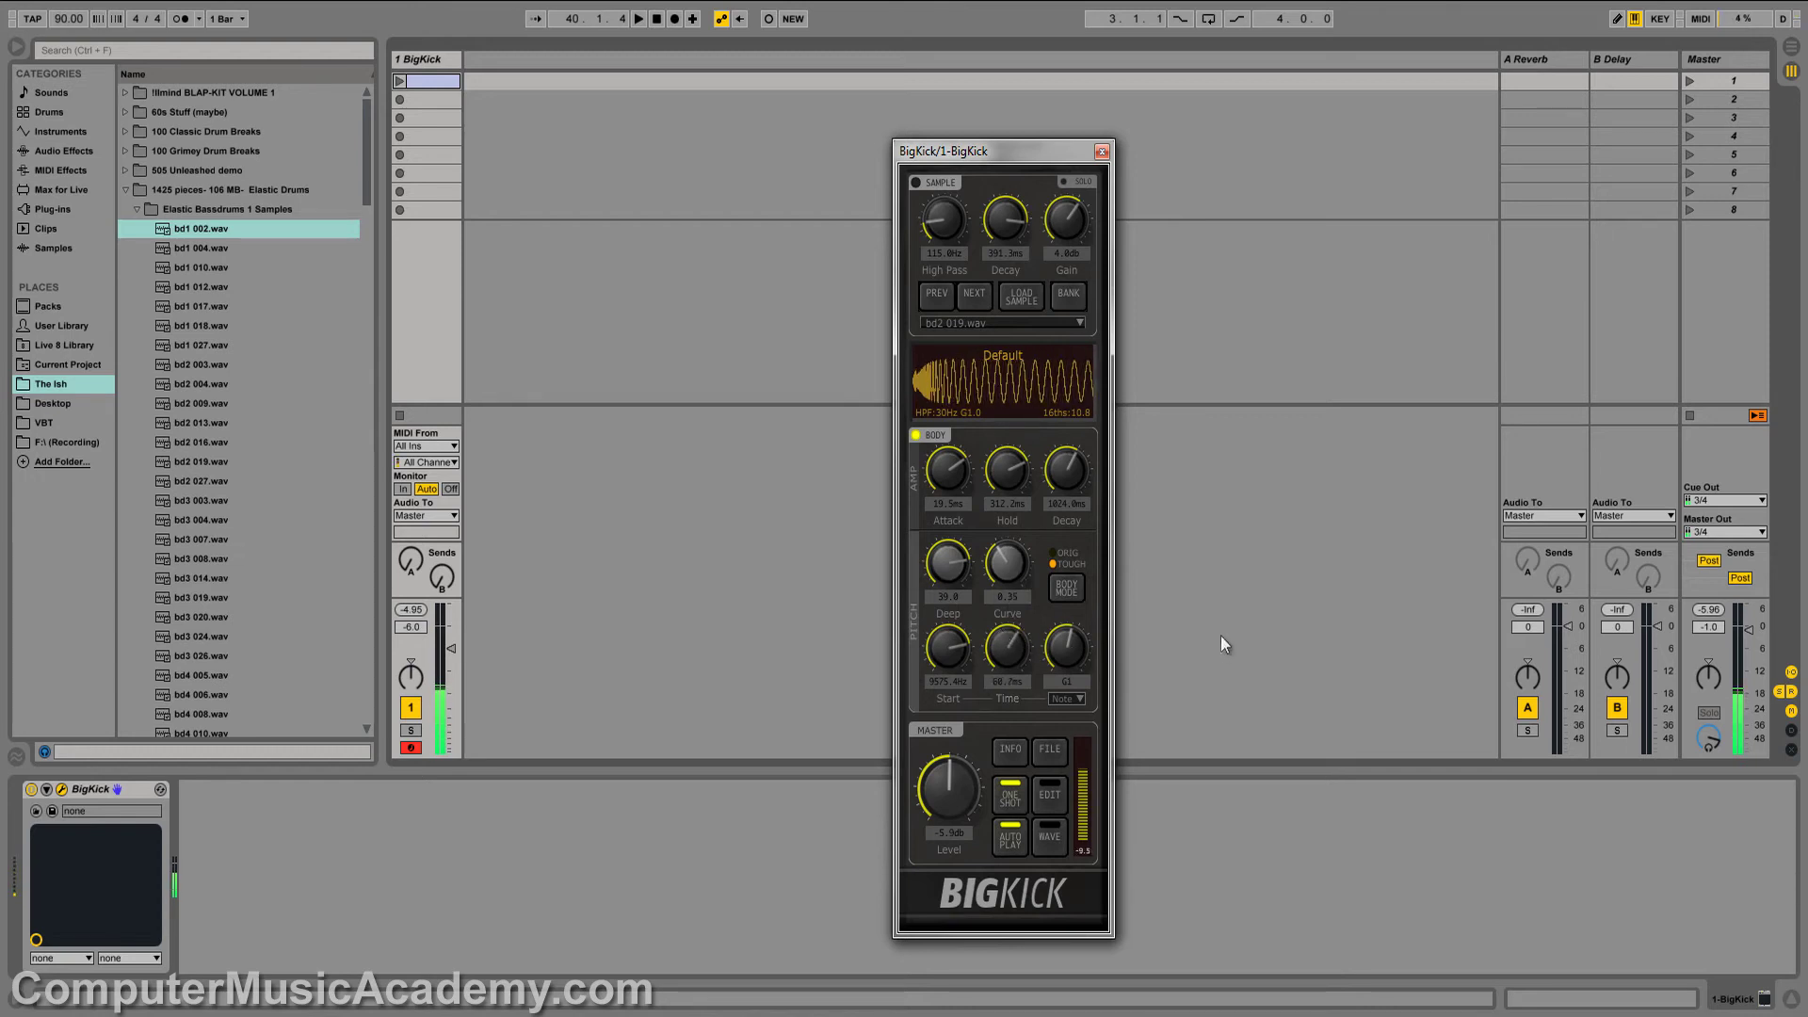
pyautogui.click(1067, 588)
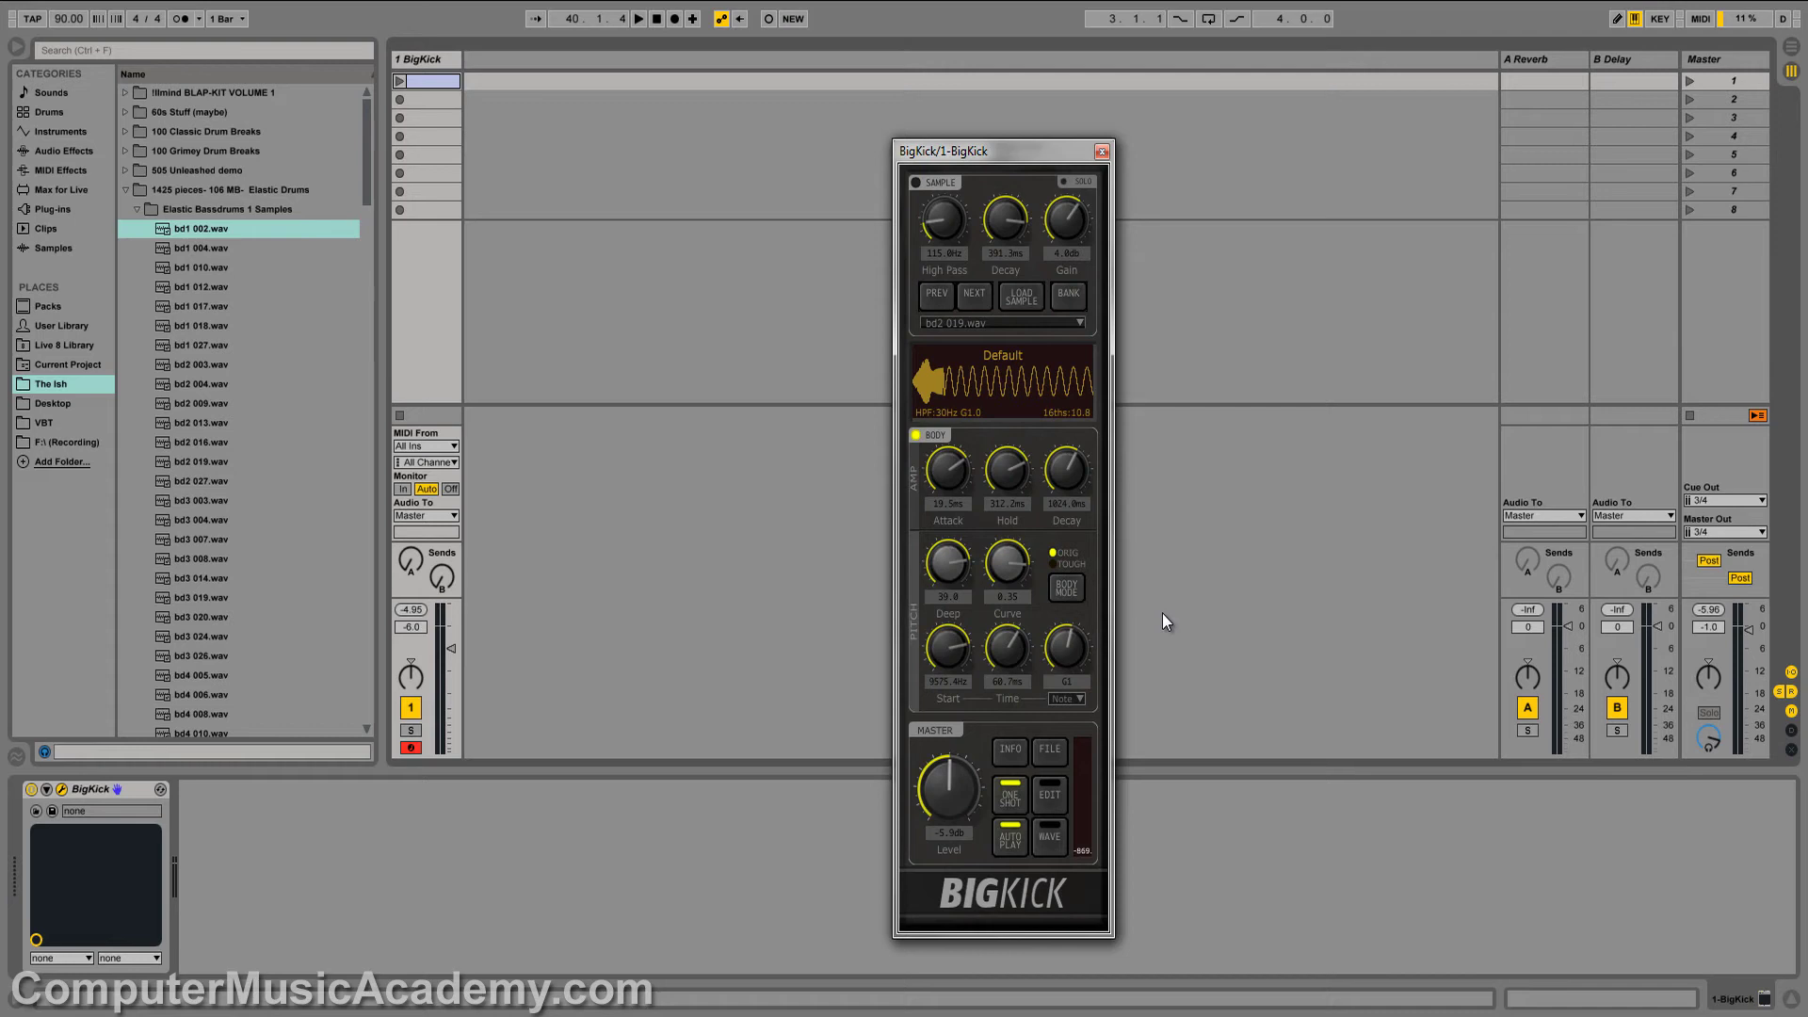
# Switch the body mode to Tough and turn the Sample section back on.
pyautogui.click(1059, 597)
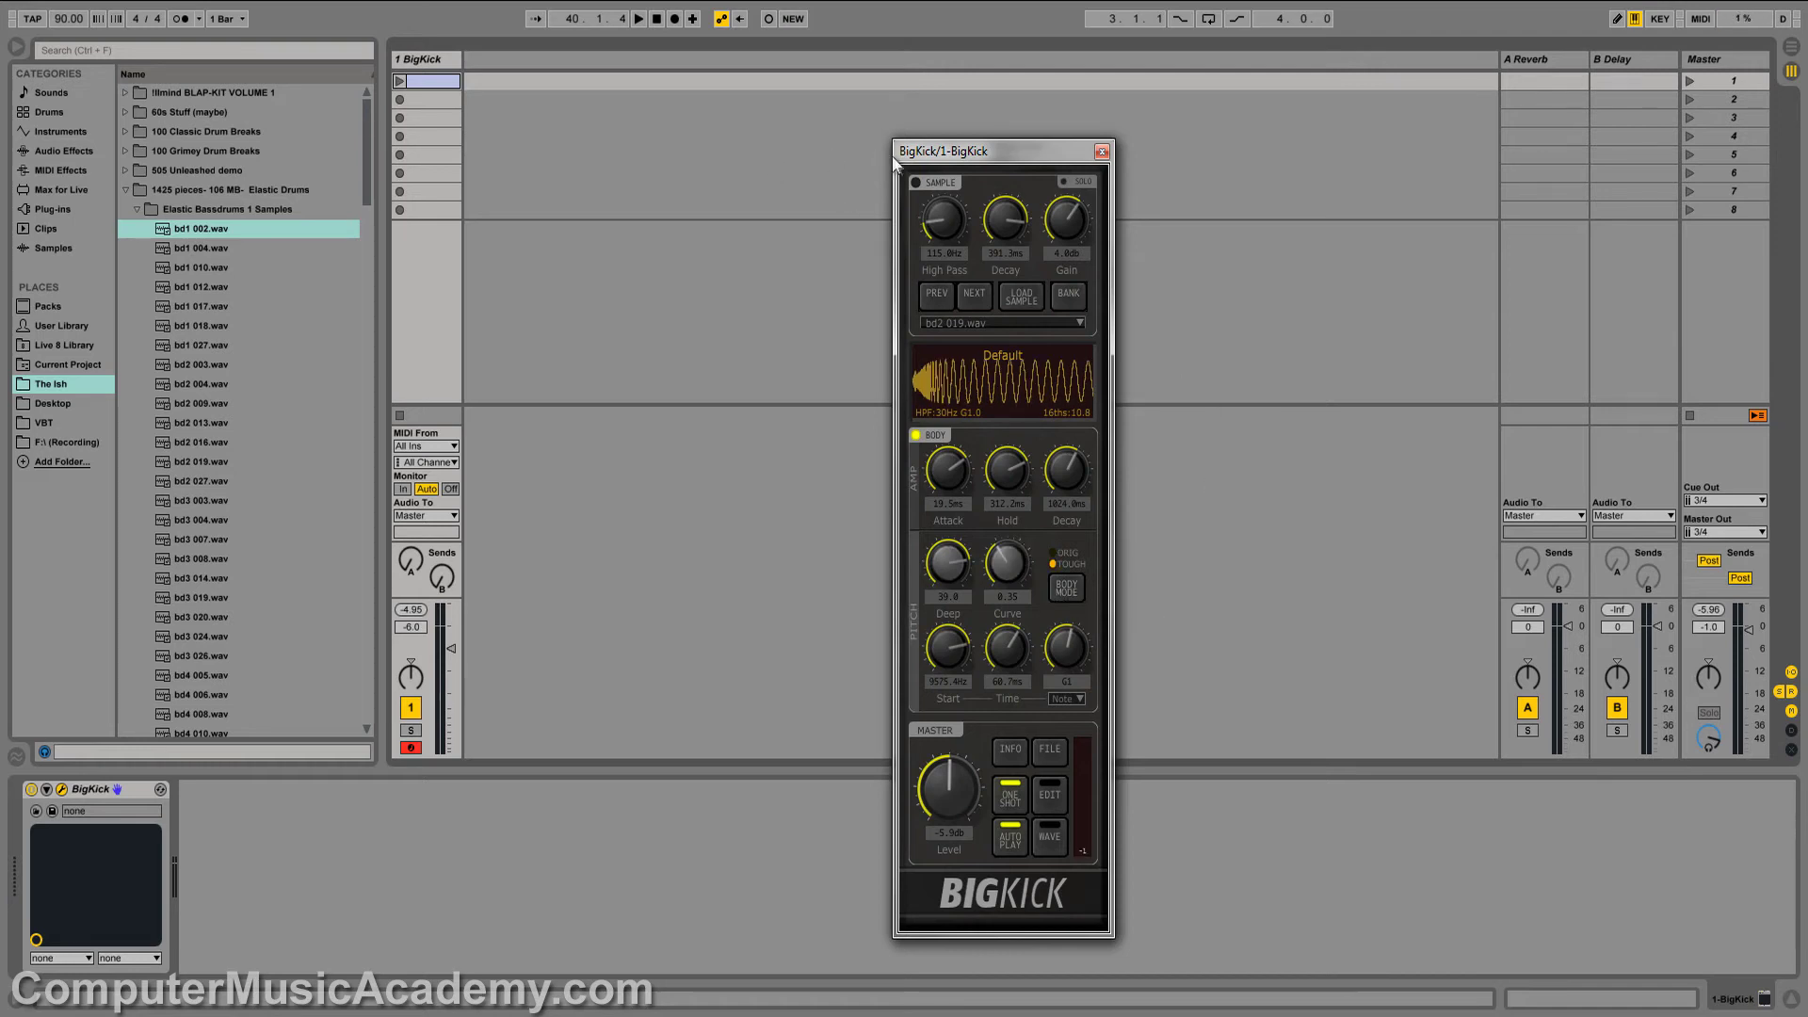
pyautogui.click(914, 181)
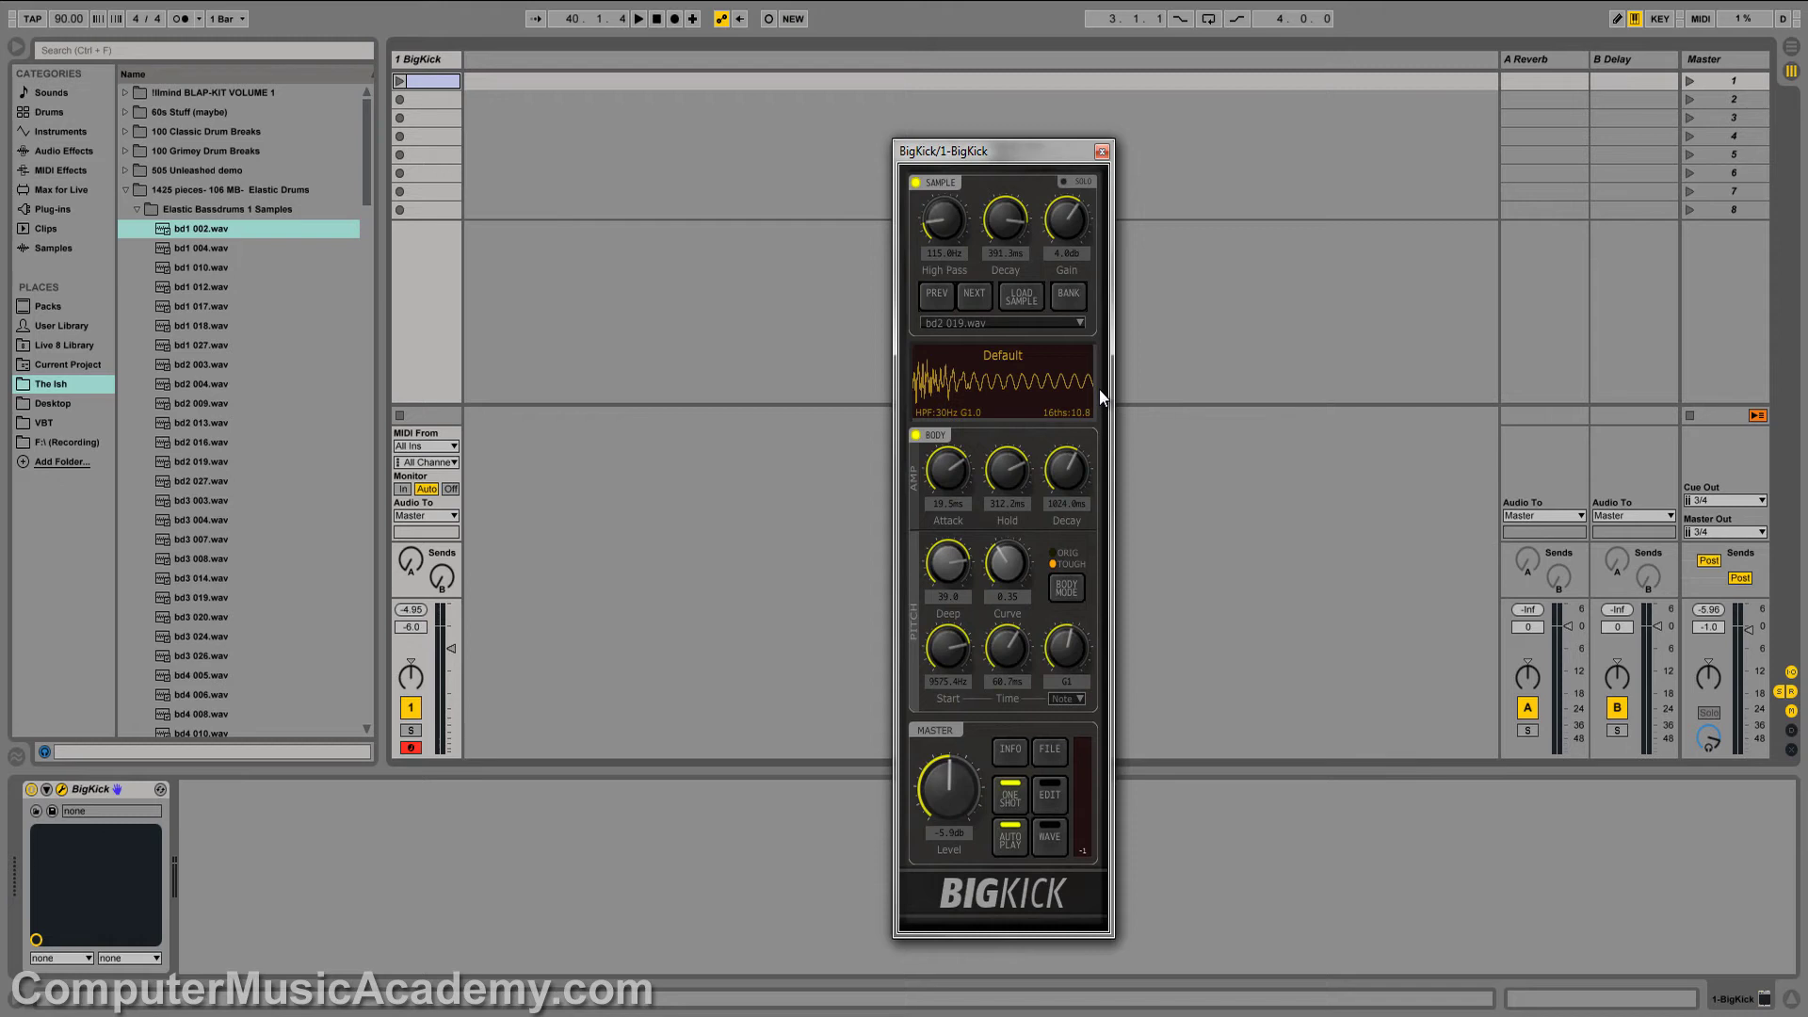
# Lengthen the Body Decay to about 1534 ms and adjust the pitch Deep, Curve, Start to about 7616 Hz and Time to about 82 ms.
pyautogui.click(949, 466)
pyautogui.moveTo(1066, 490); pyautogui.dragTo(1066, 476)
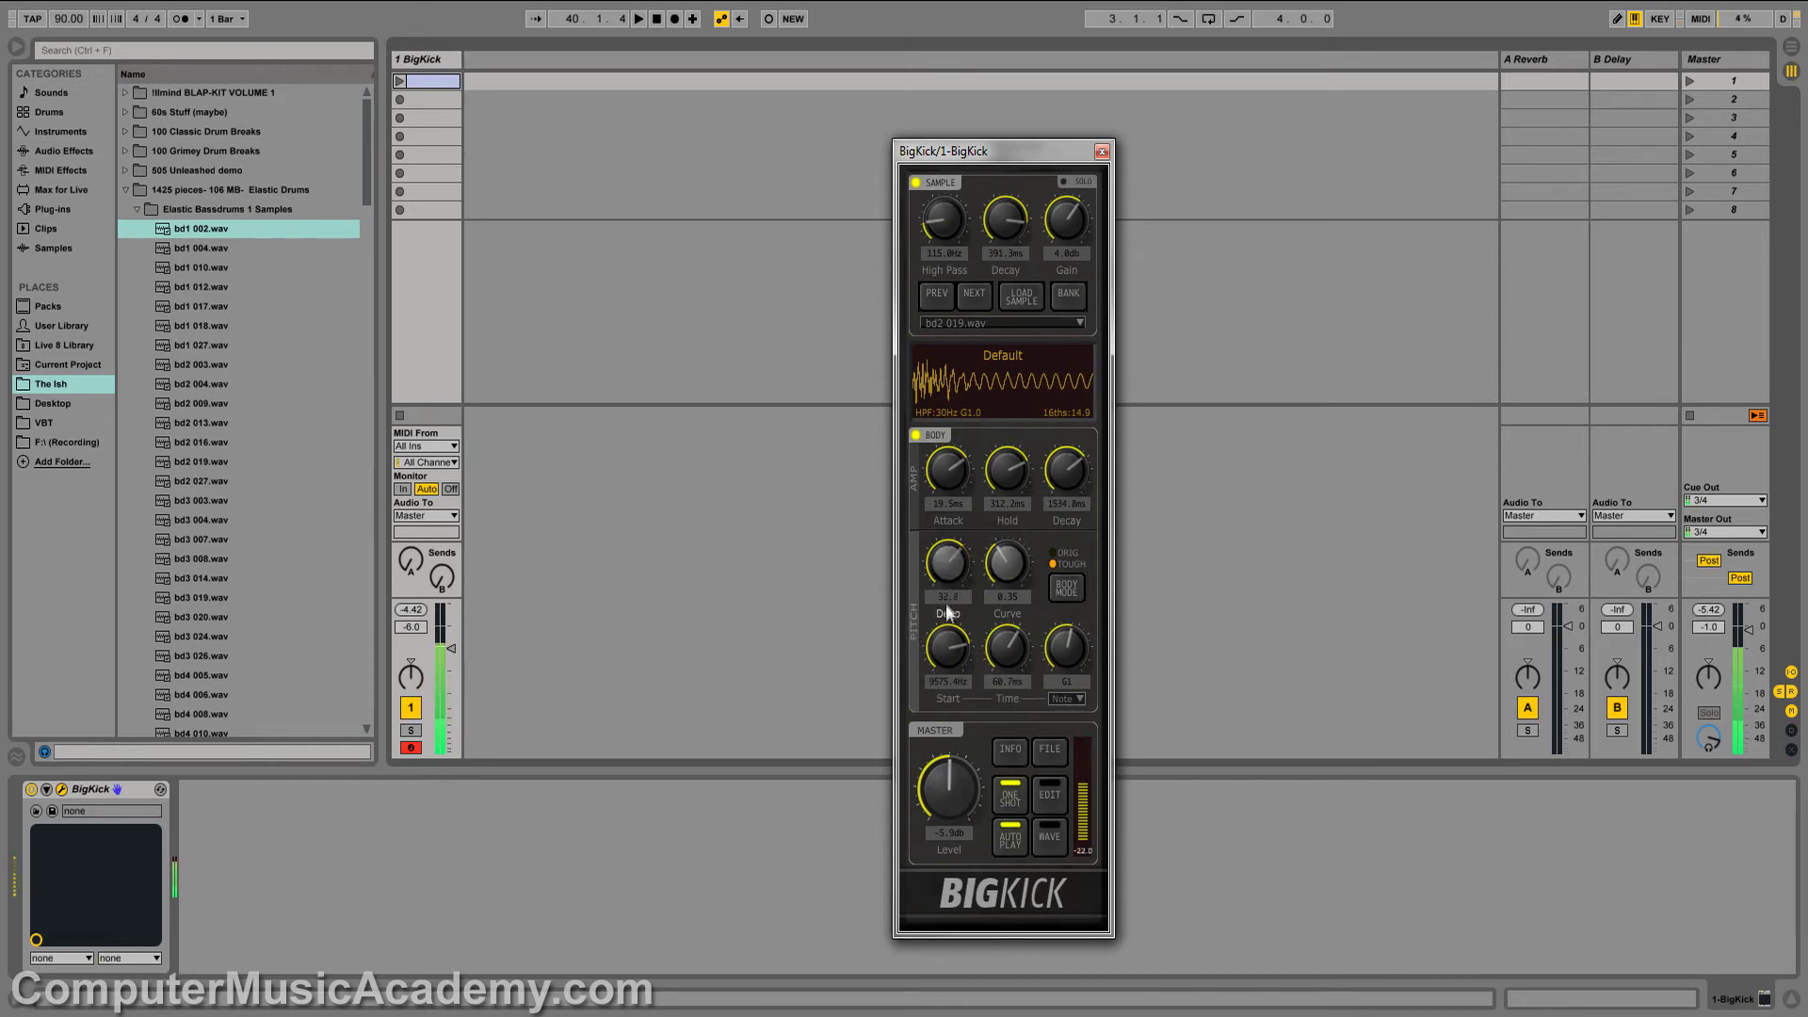
pyautogui.moveTo(947, 612); pyautogui.dragTo(1001, 575)
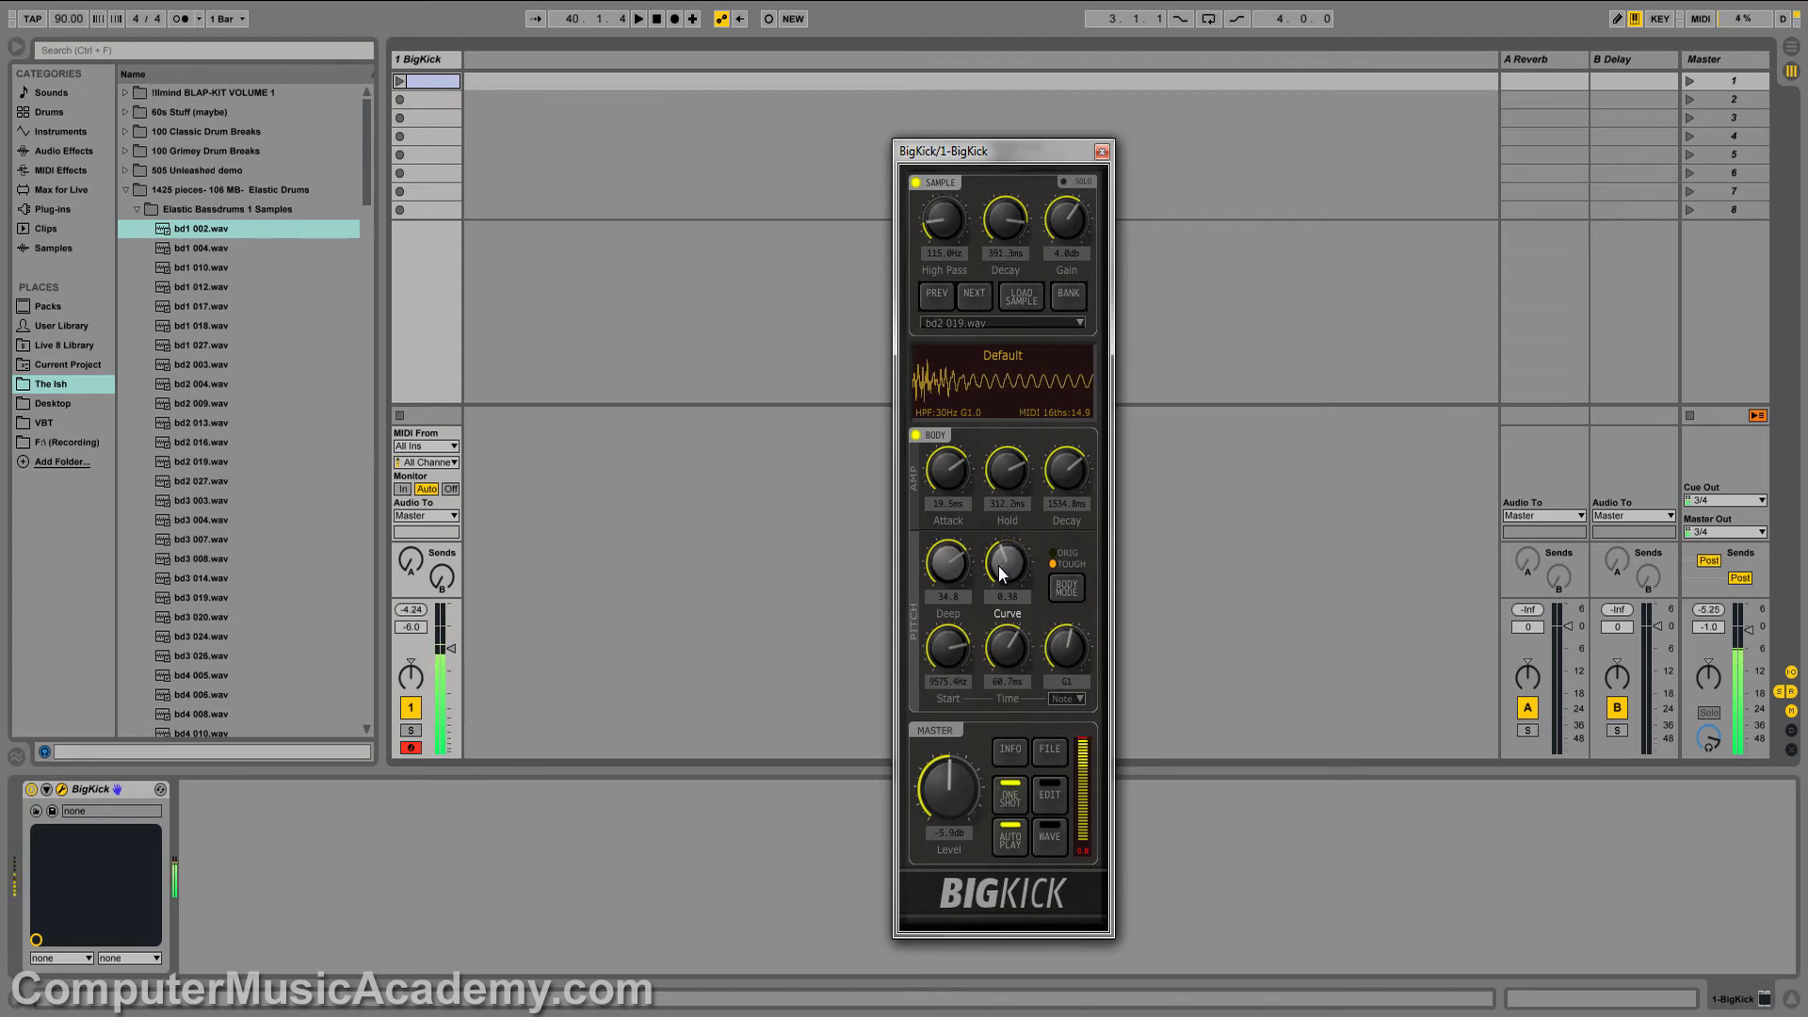
pyautogui.moveTo(950, 648); pyautogui.dragTo(1004, 647)
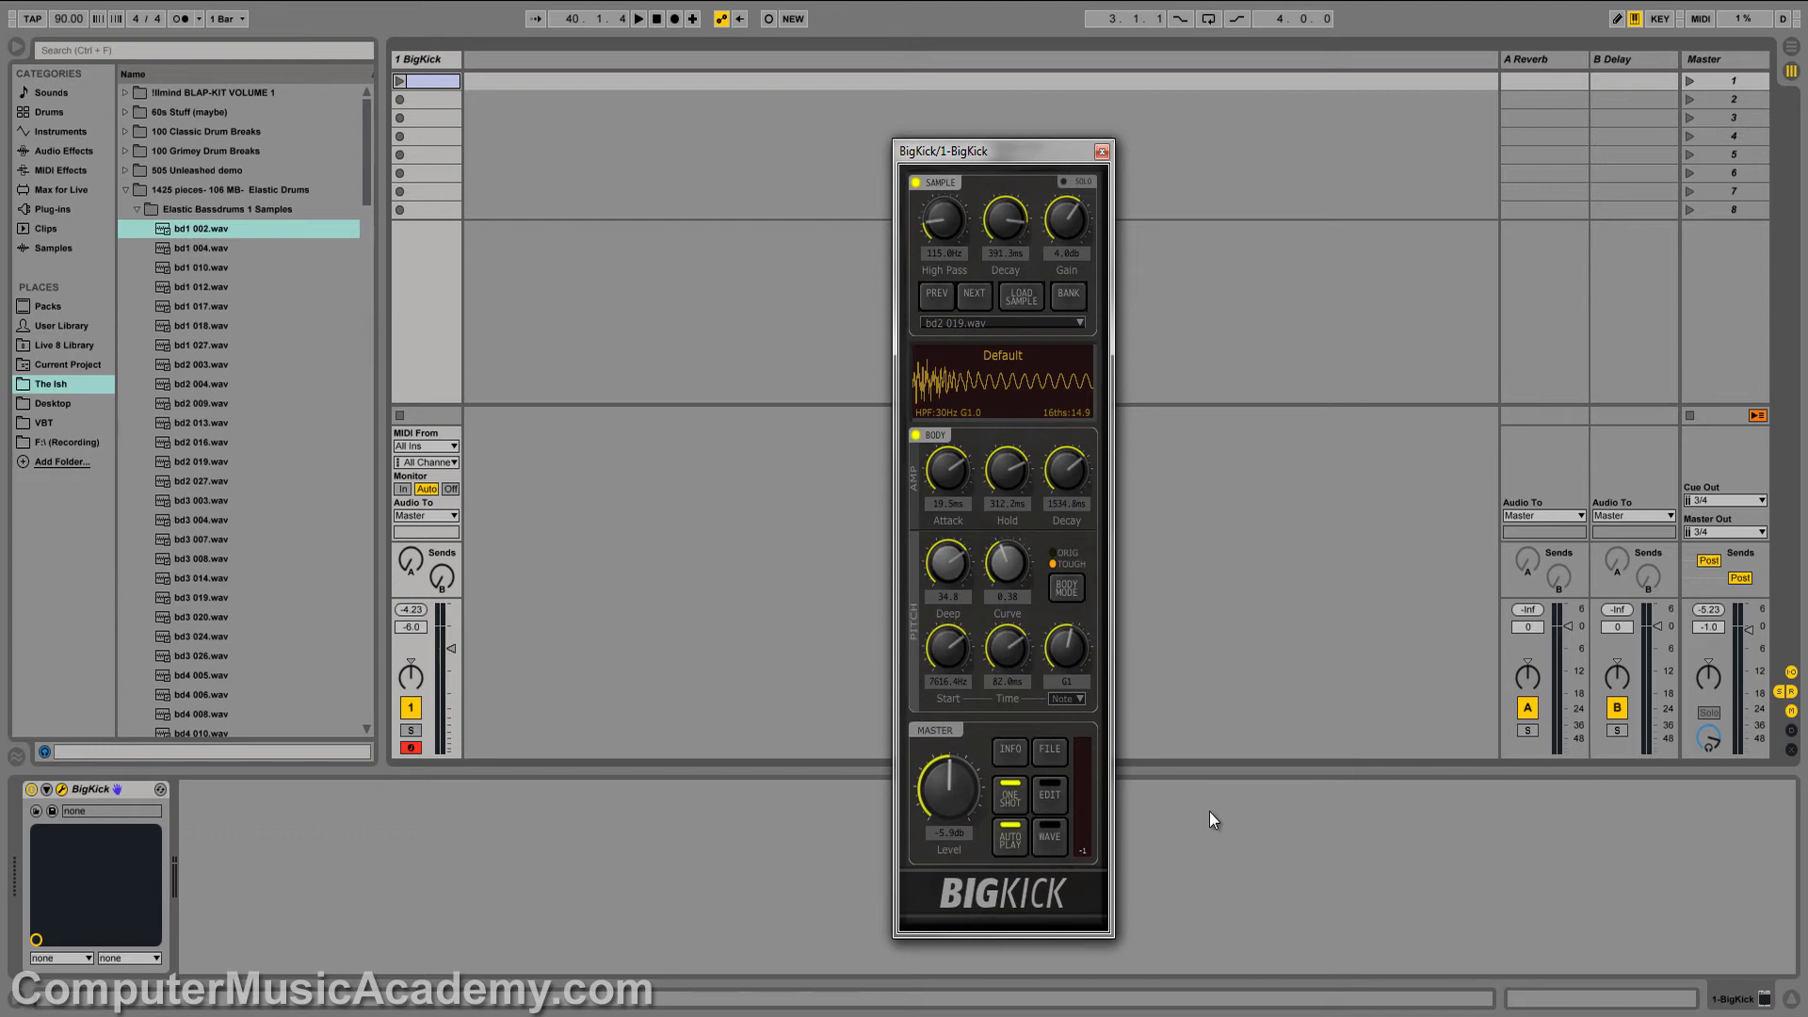
# Show the Waveform settings and, in Dist mode, raise Drive to about 2.7 and Phase to about 0.8.
pyautogui.click(1046, 844)
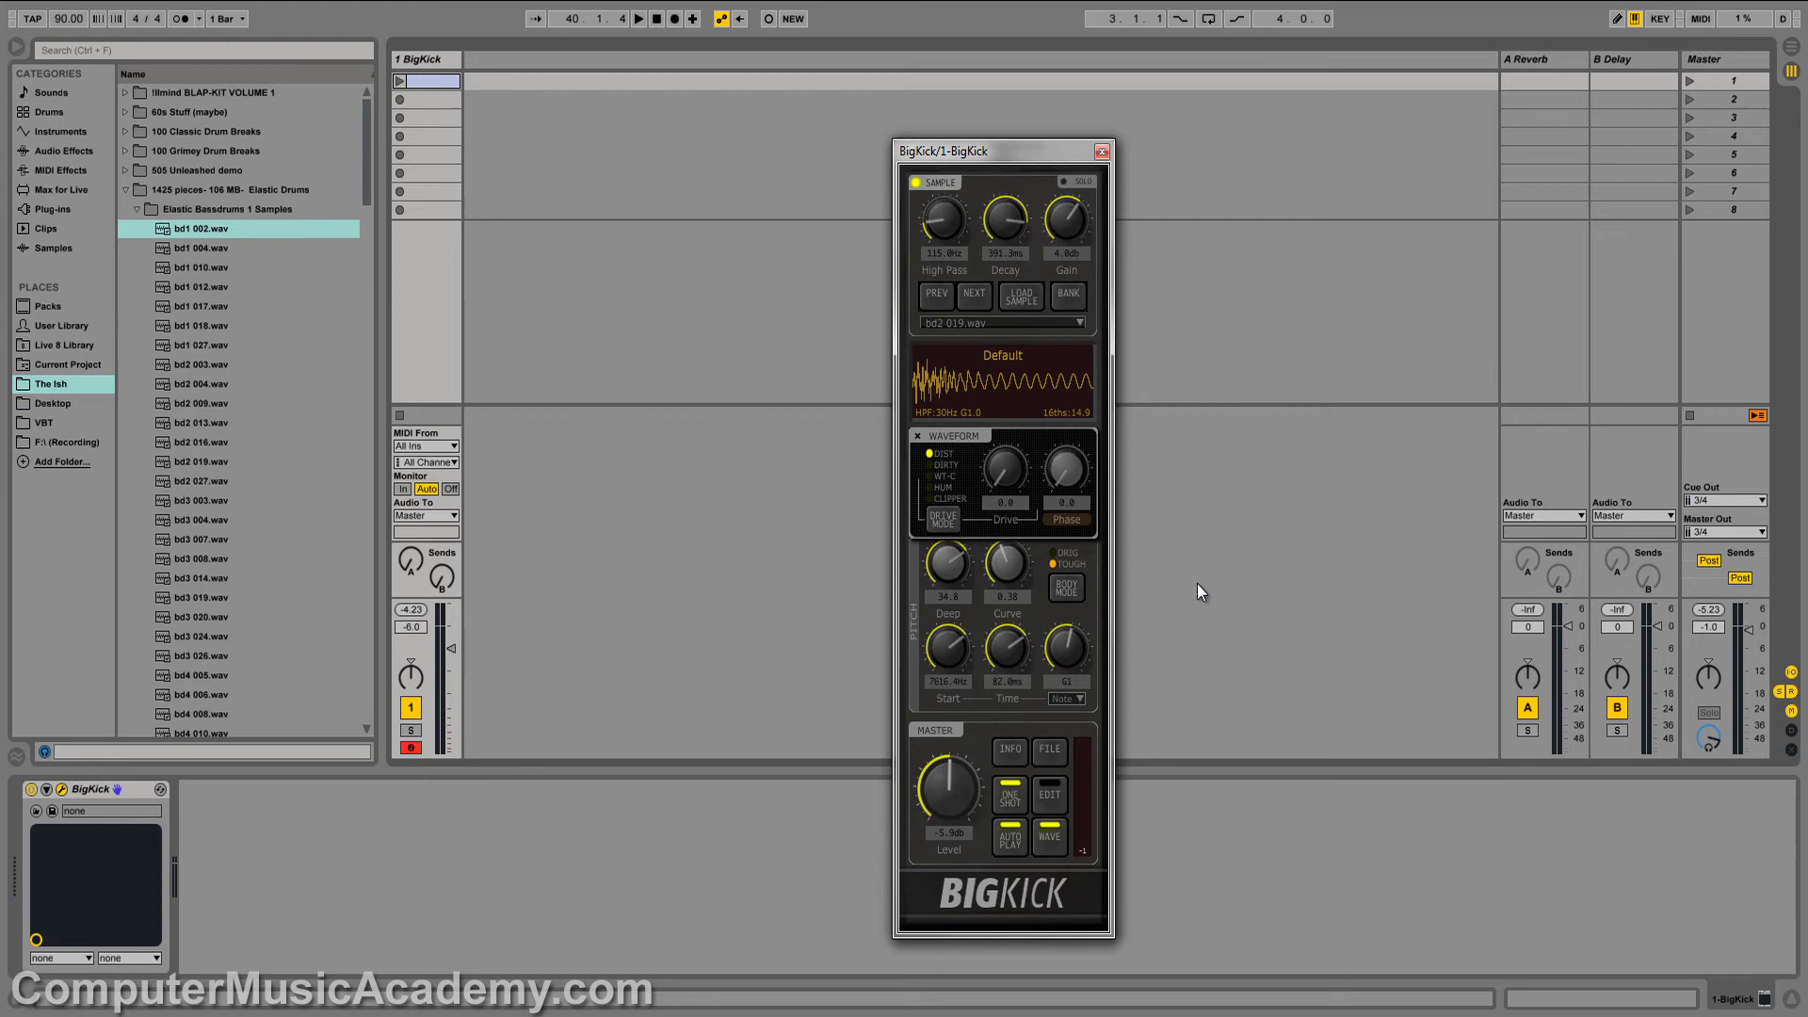
pyautogui.press('a')
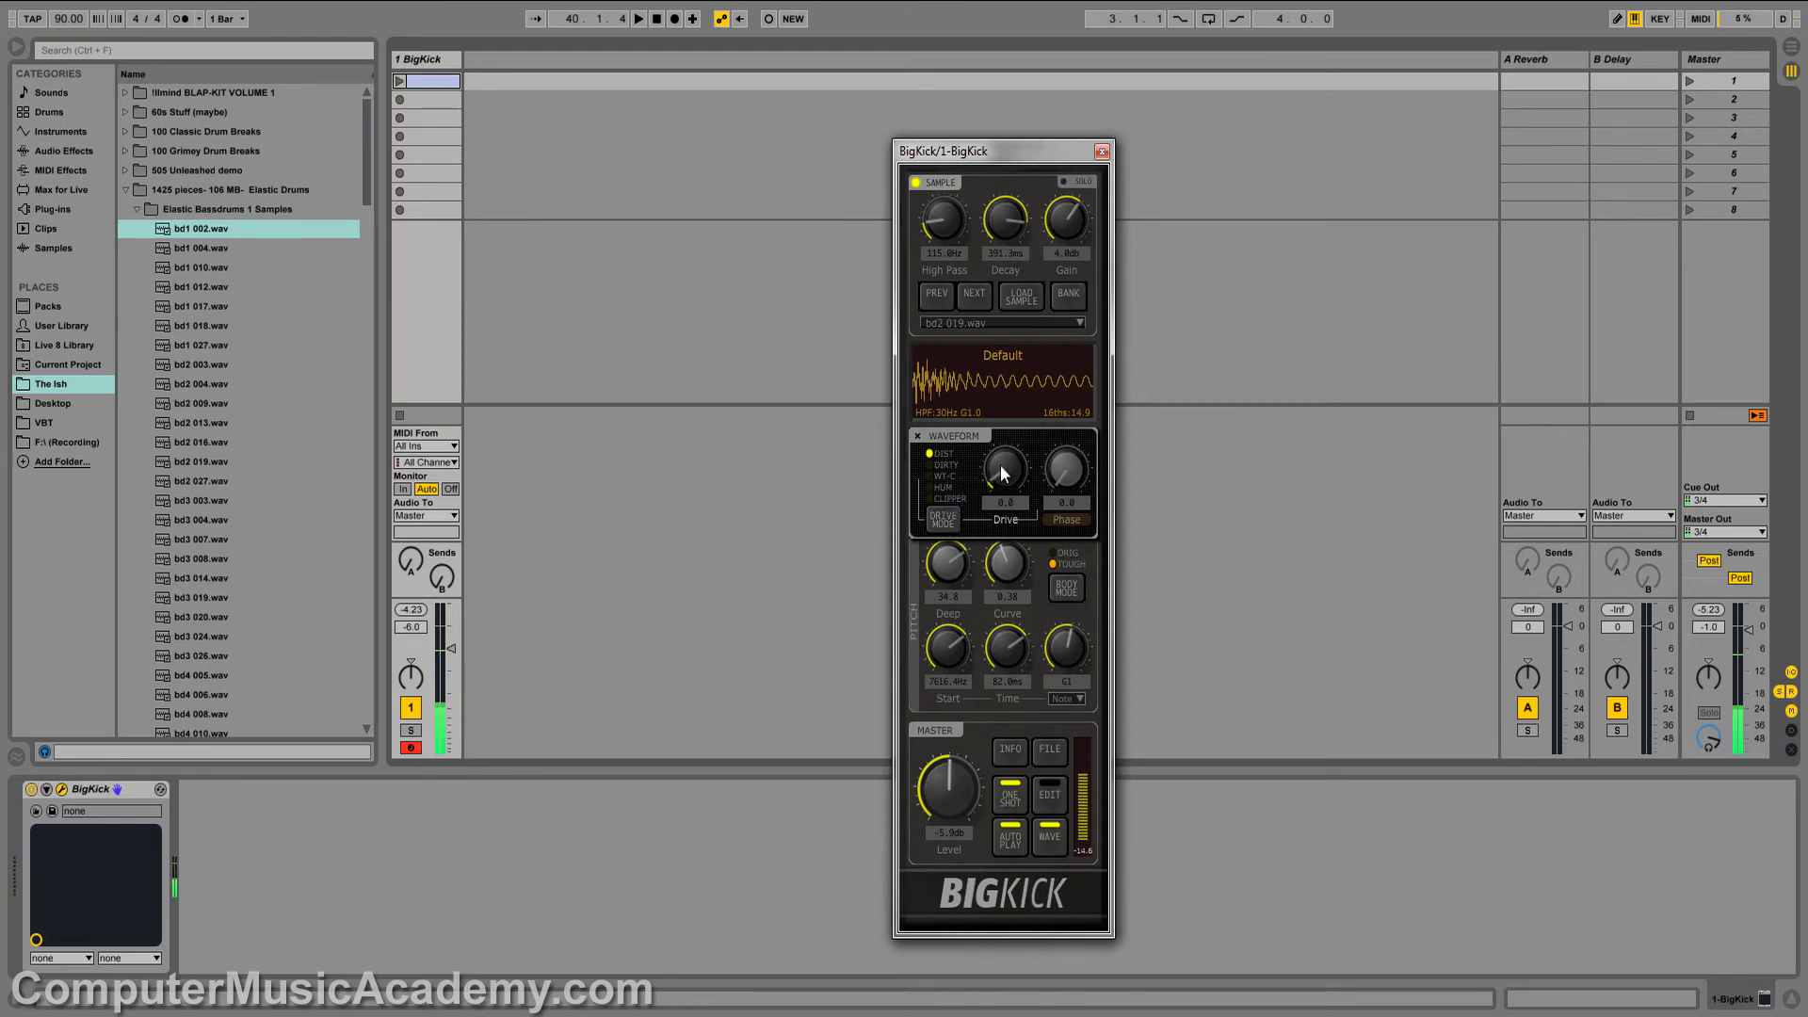
pyautogui.moveTo(1003, 422); pyautogui.dragTo(1022, 301)
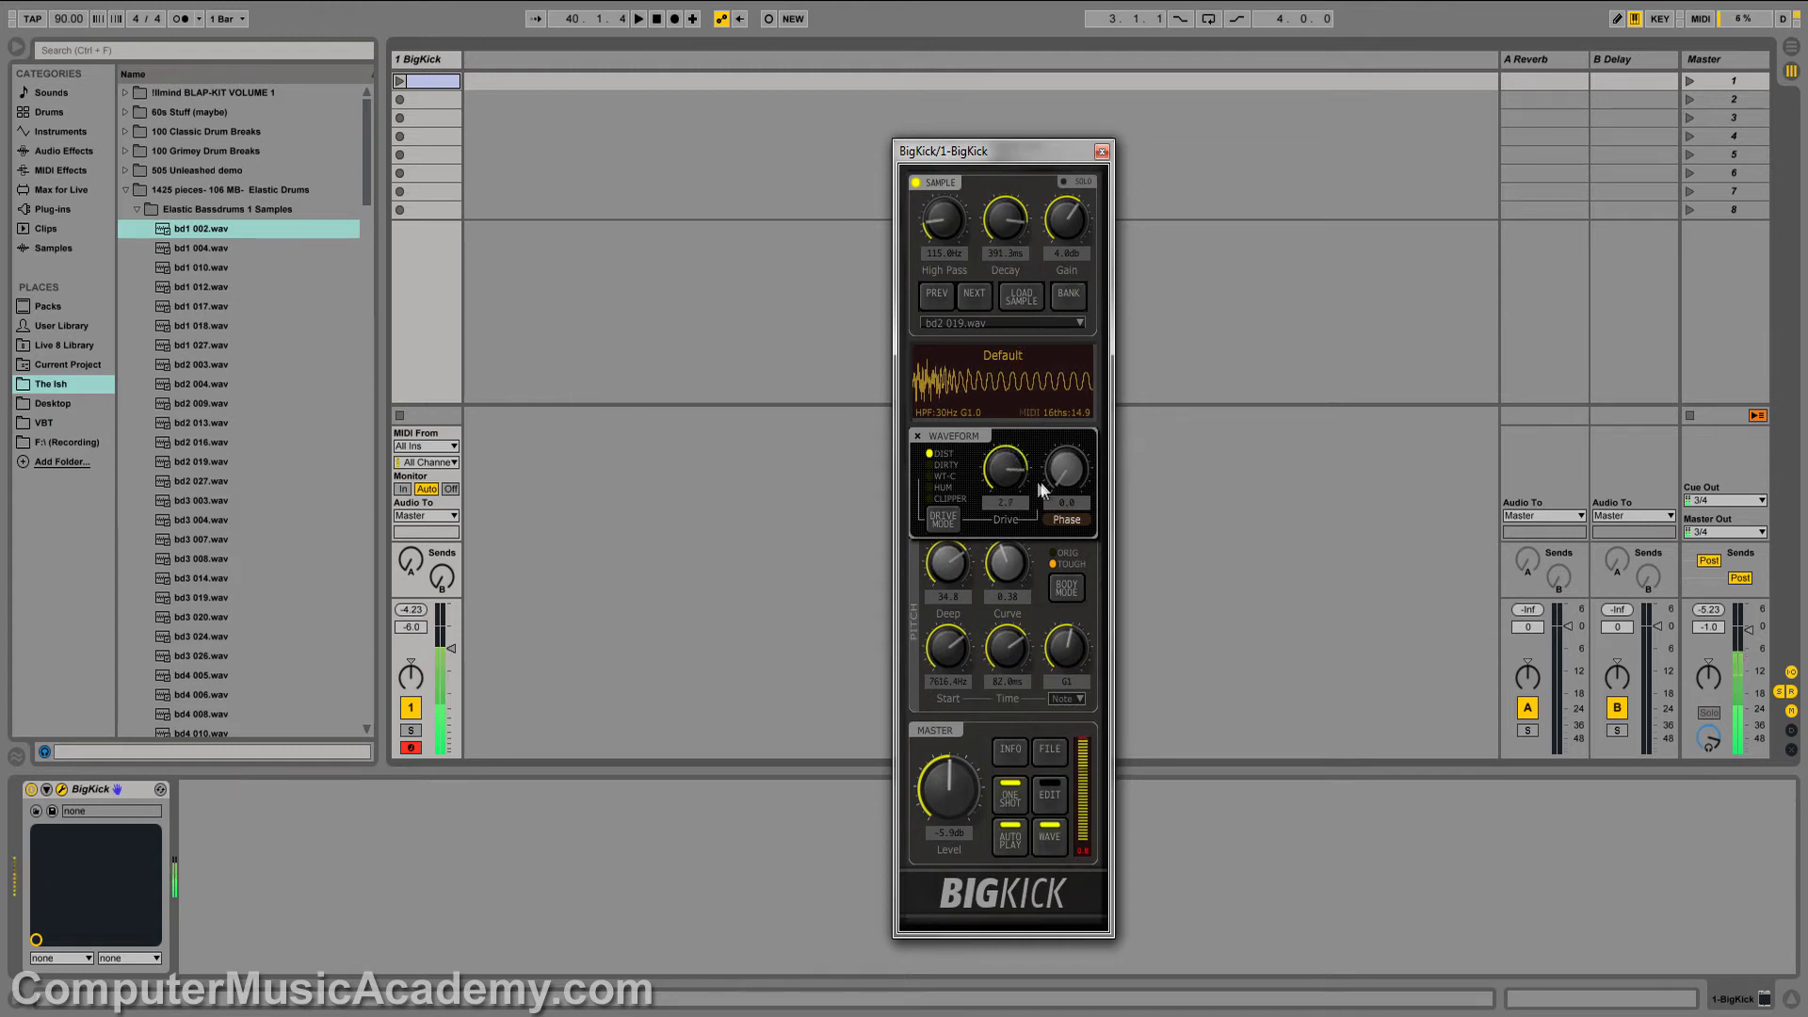
pyautogui.moveTo(1054, 467); pyautogui.dragTo(1061, 299)
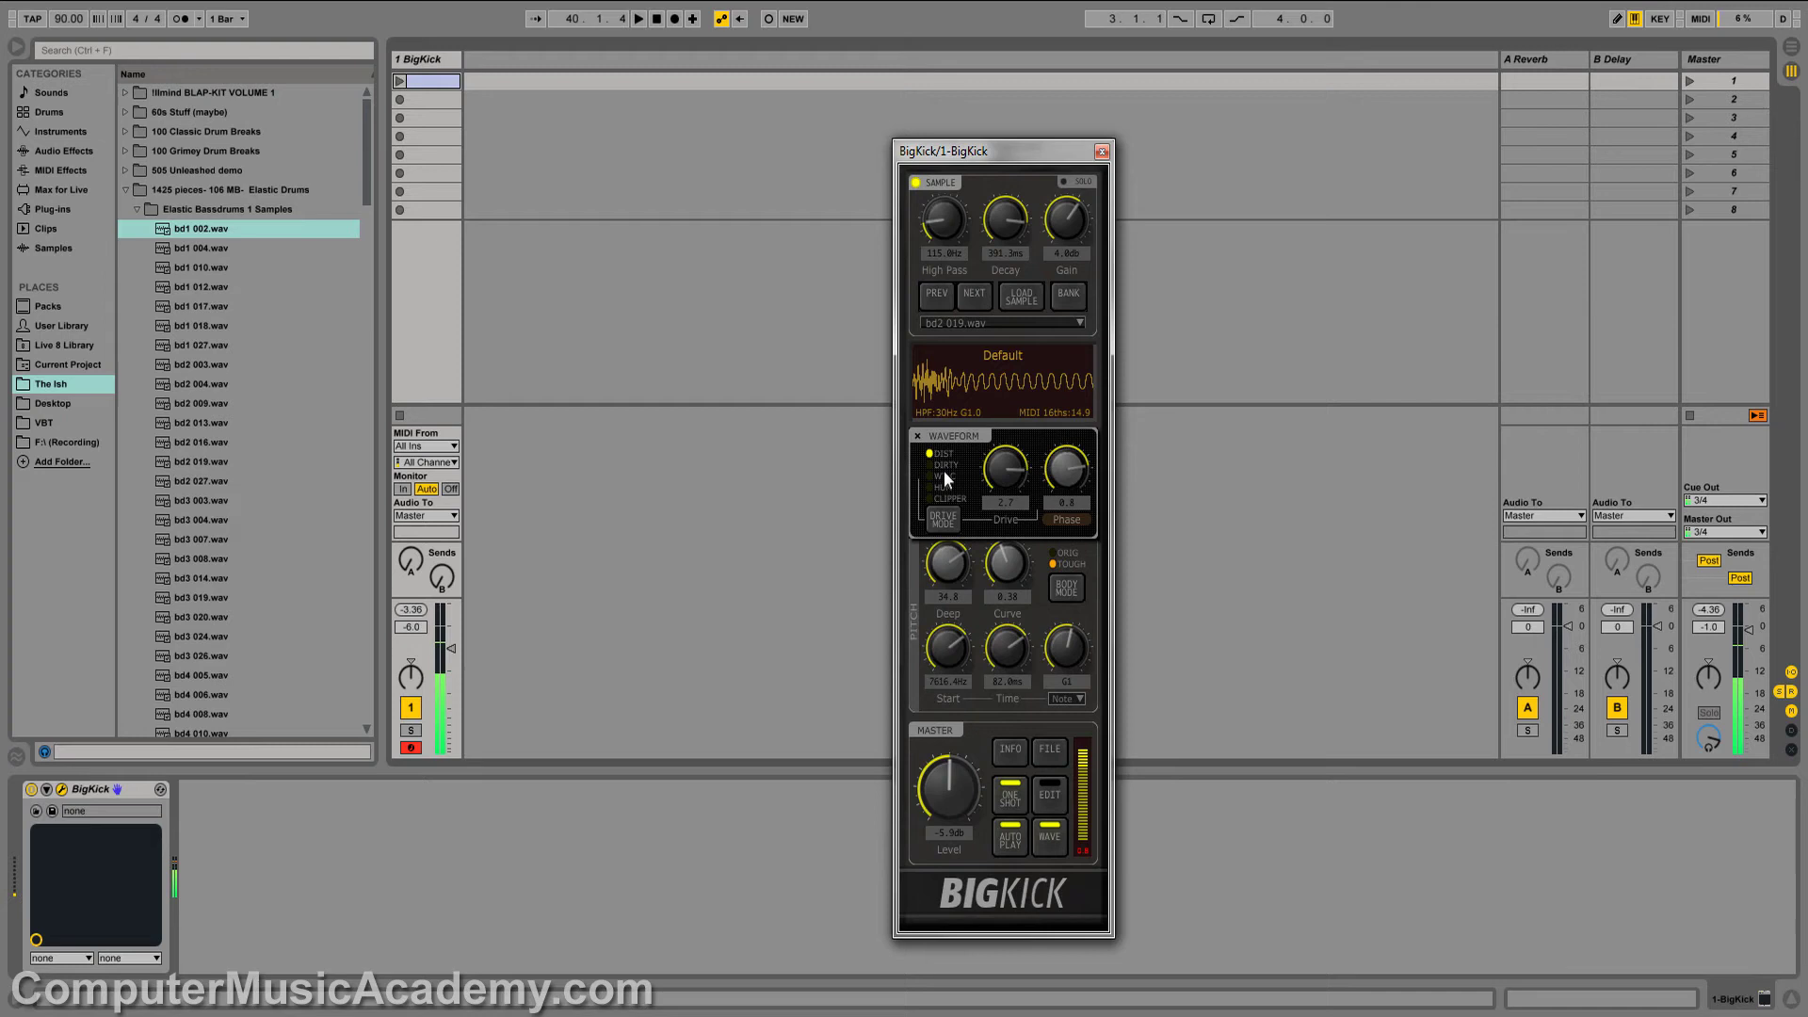
# Try the Dirty and WT-C drive modes, varying Drive and Phase in each.
pyautogui.click(936, 522)
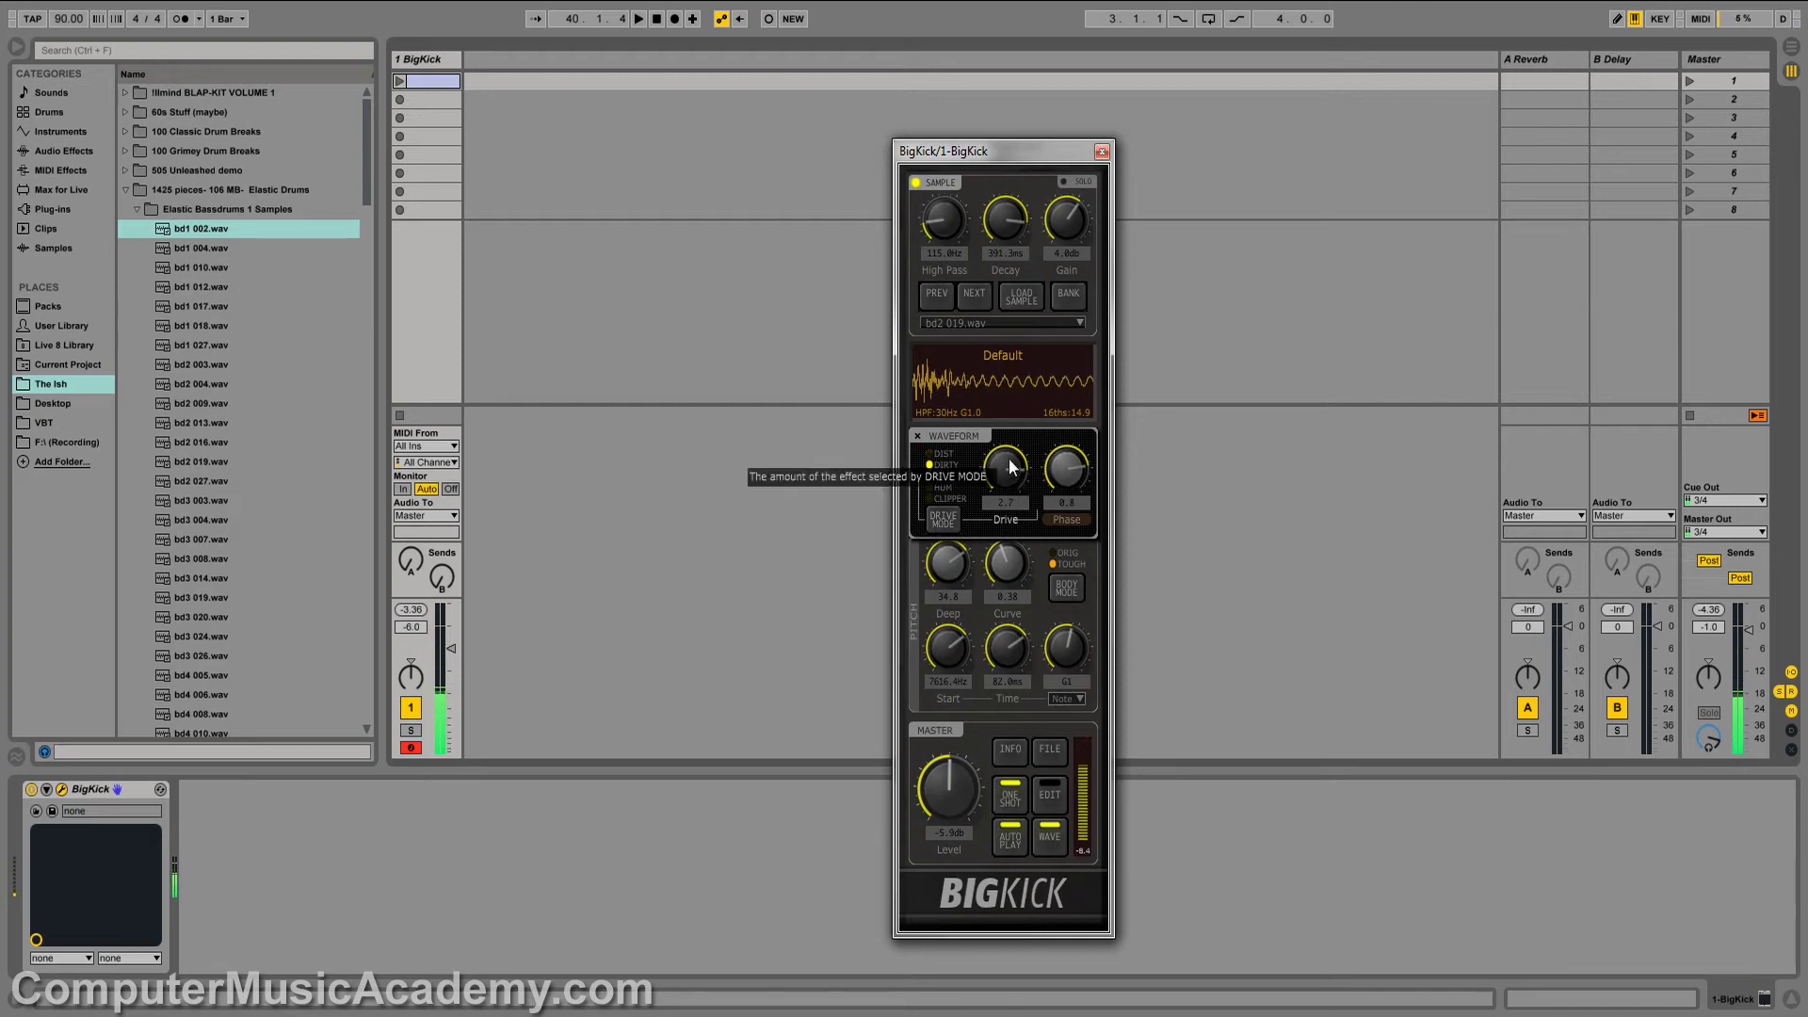
pyautogui.moveTo(1009, 471); pyautogui.dragTo(992, 517)
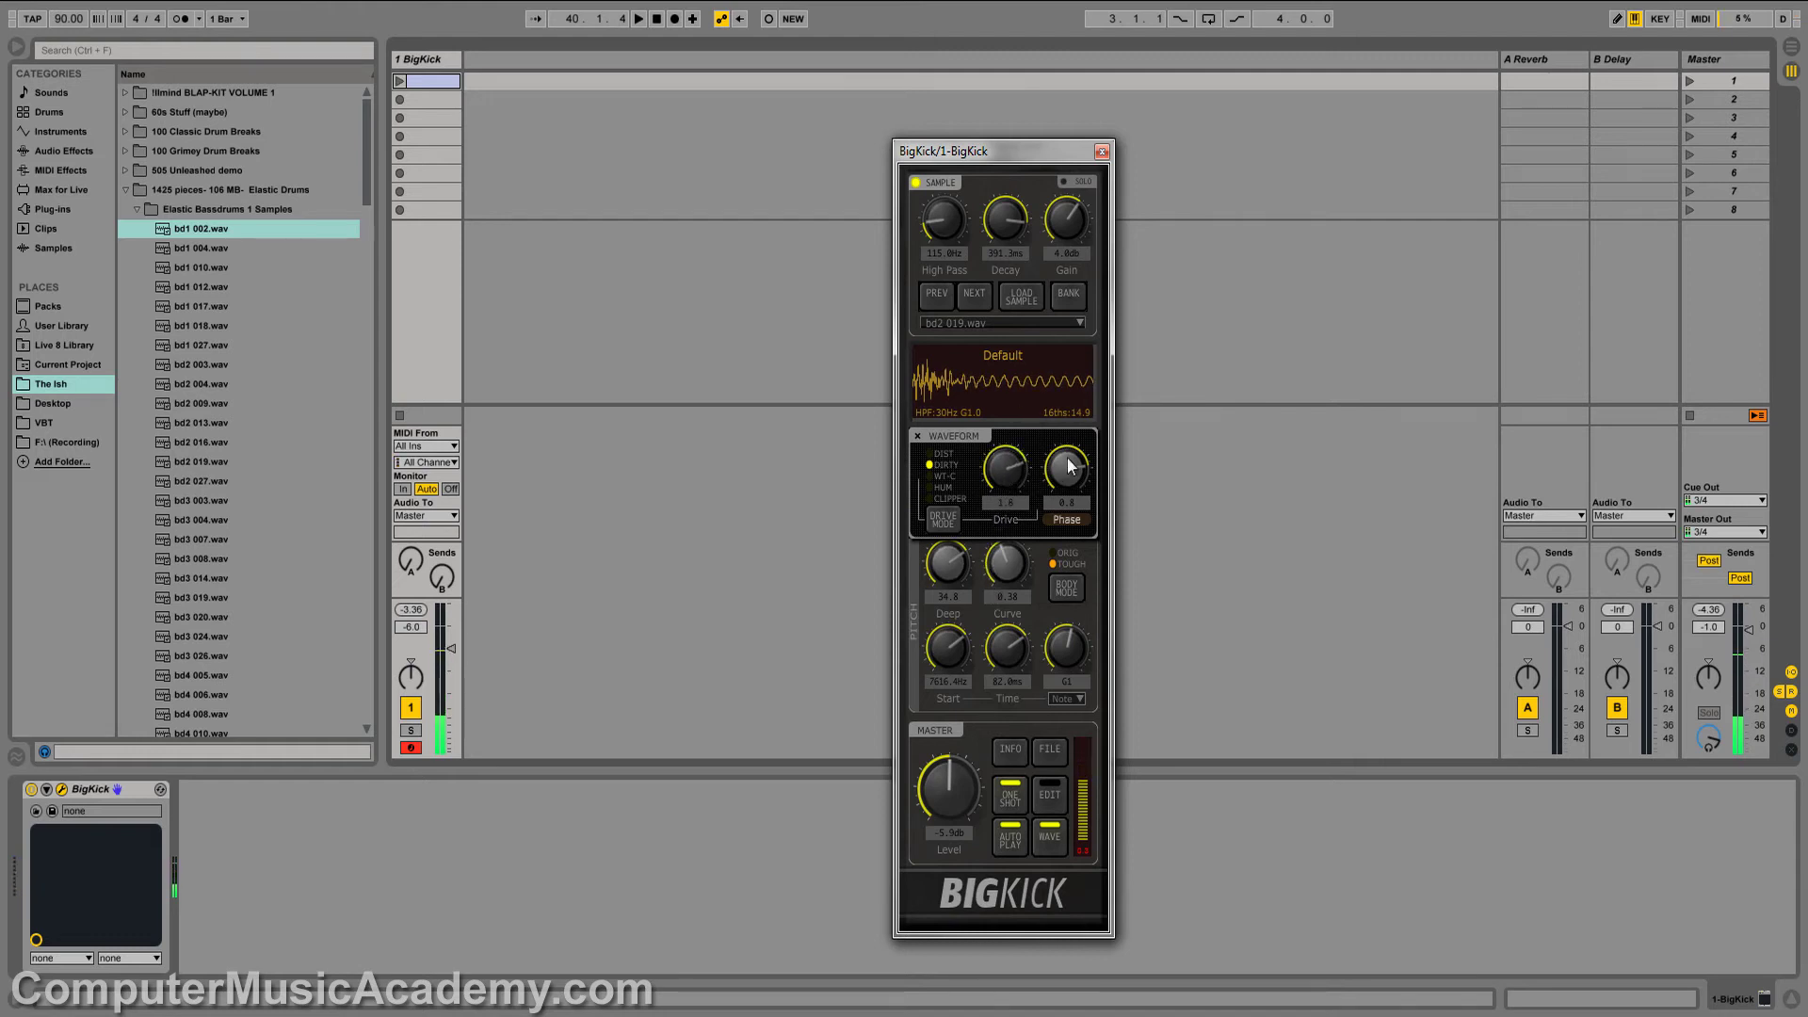
pyautogui.moveTo(1067, 504); pyautogui.dragTo(940, 524)
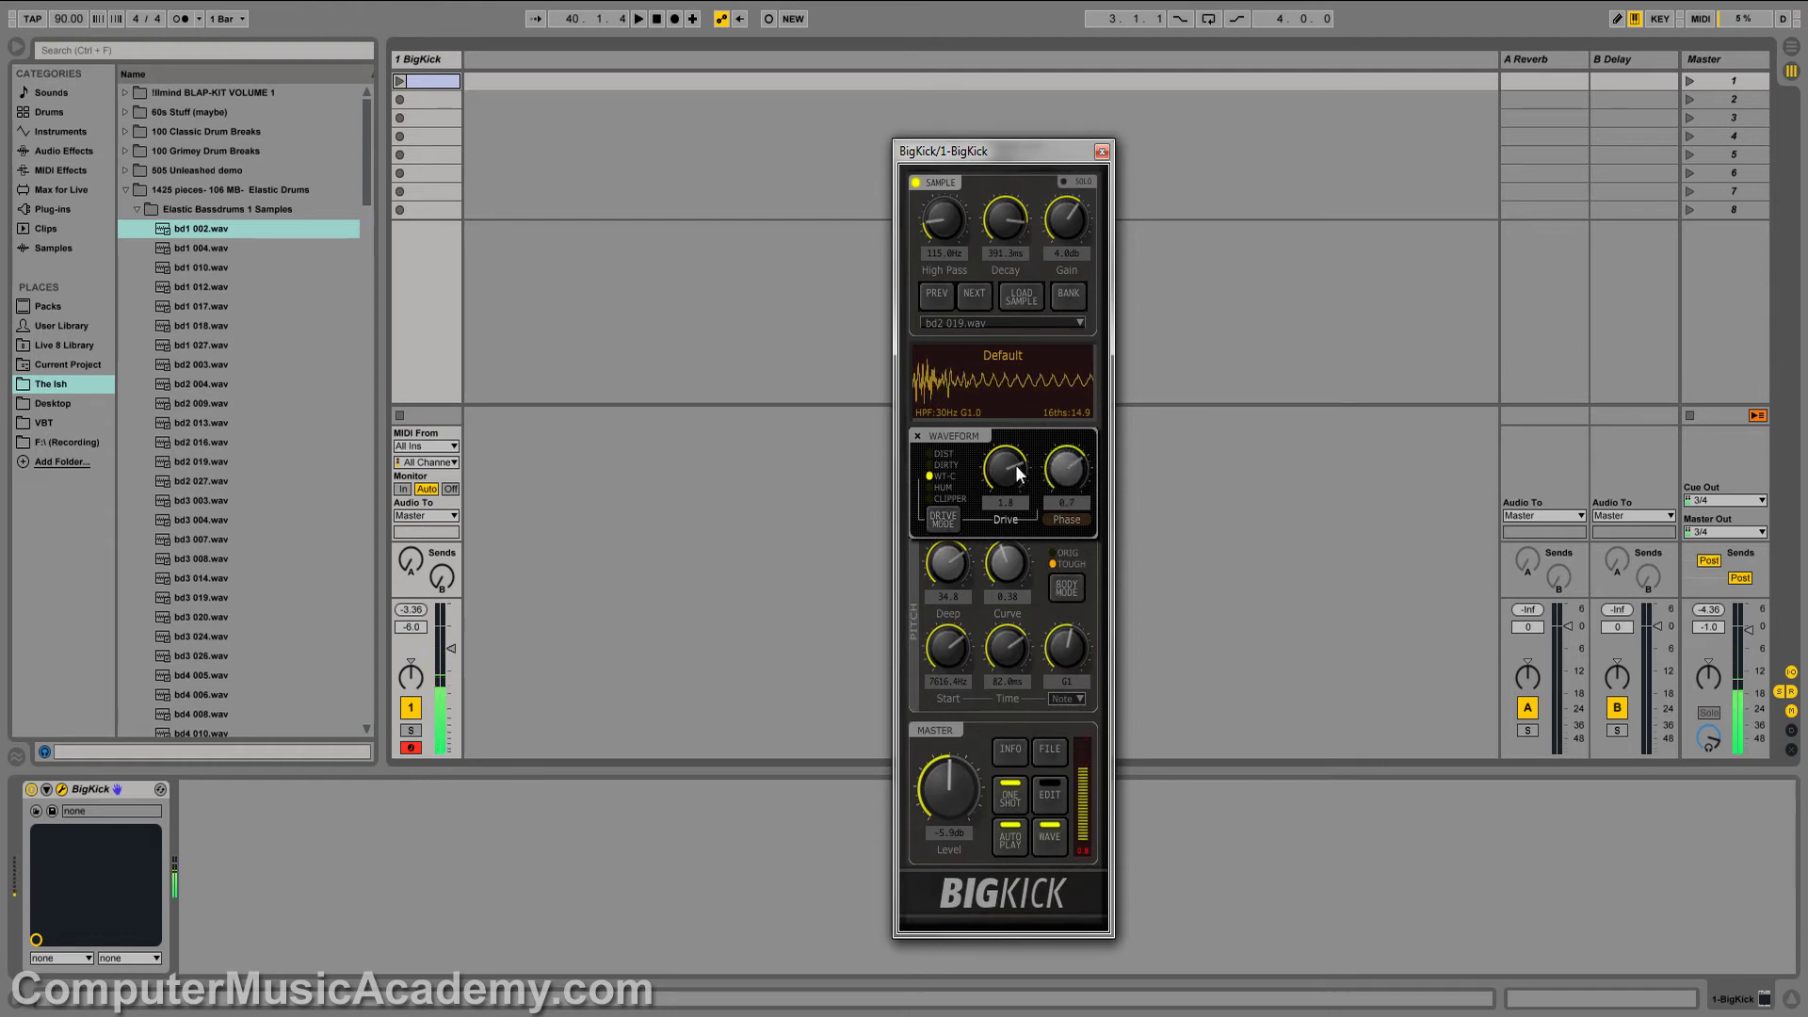
pyautogui.moveTo(1016, 466); pyautogui.dragTo(1002, 503)
pyautogui.moveTo(1059, 466); pyautogui.dragTo(1069, 461)
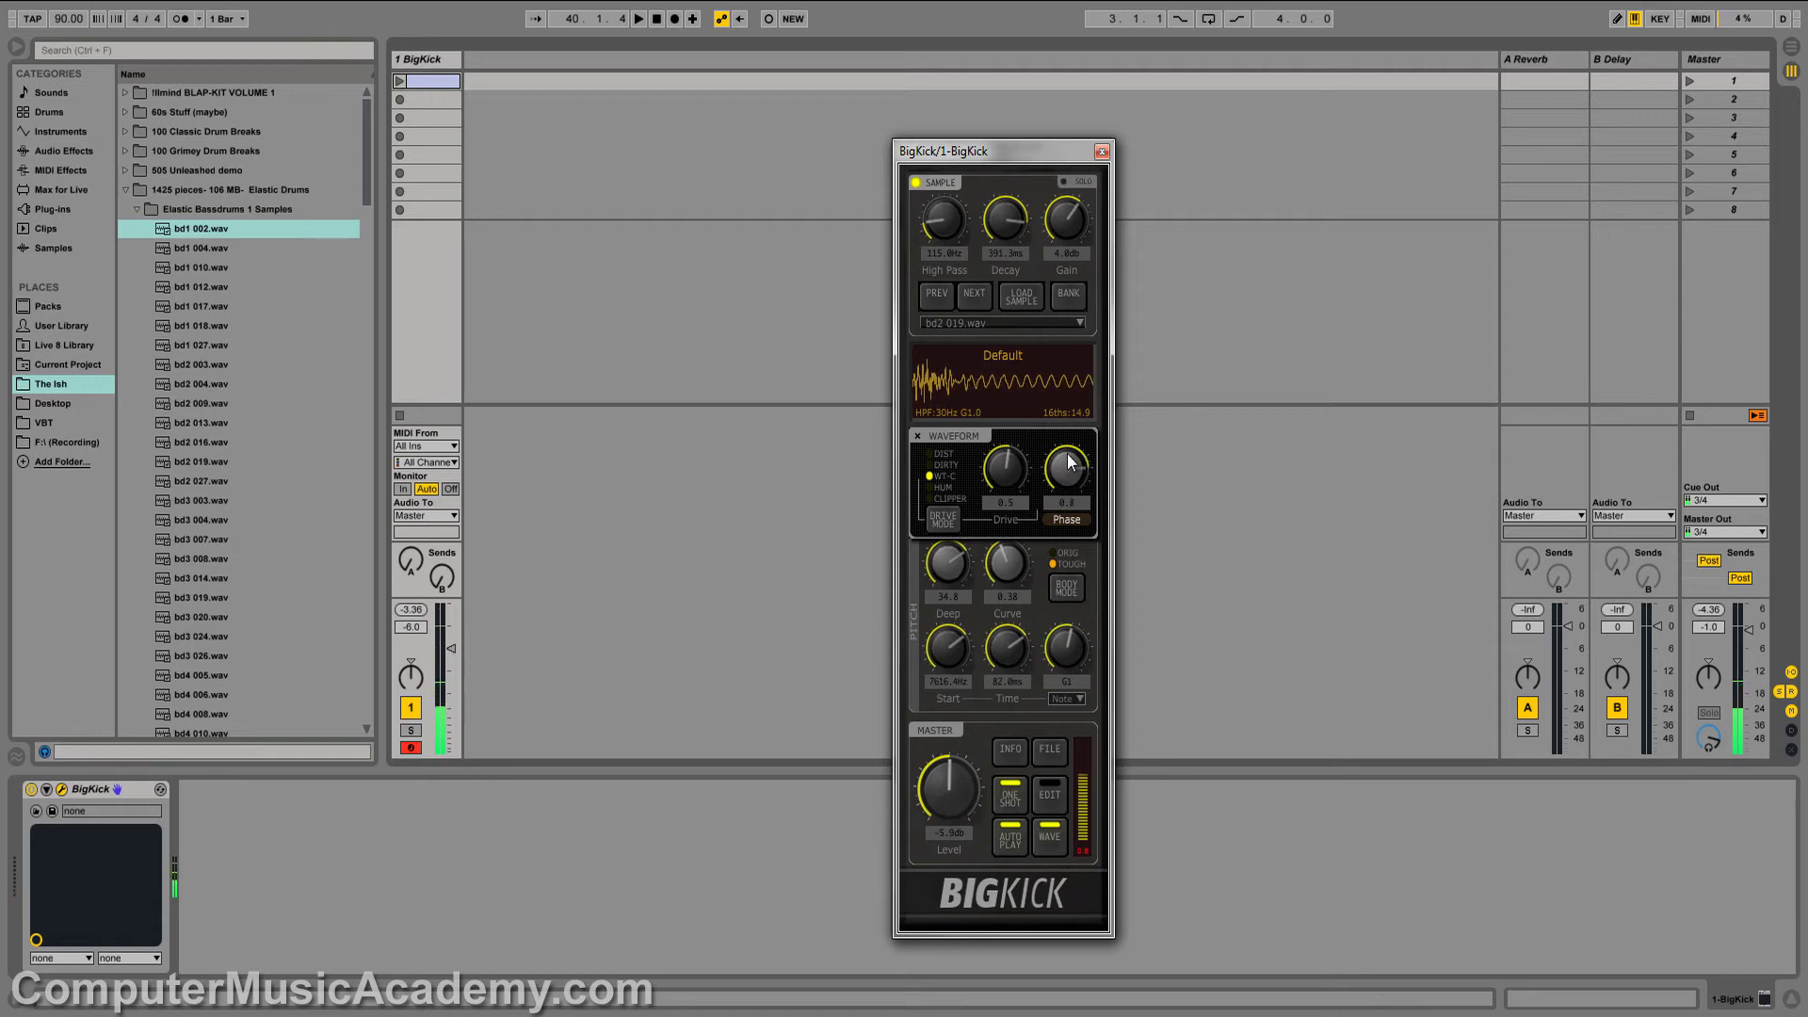
# Try the Hum drive mode, raising Drive to about 2.6 and lowering it again to about 0.5.
pyautogui.click(942, 519)
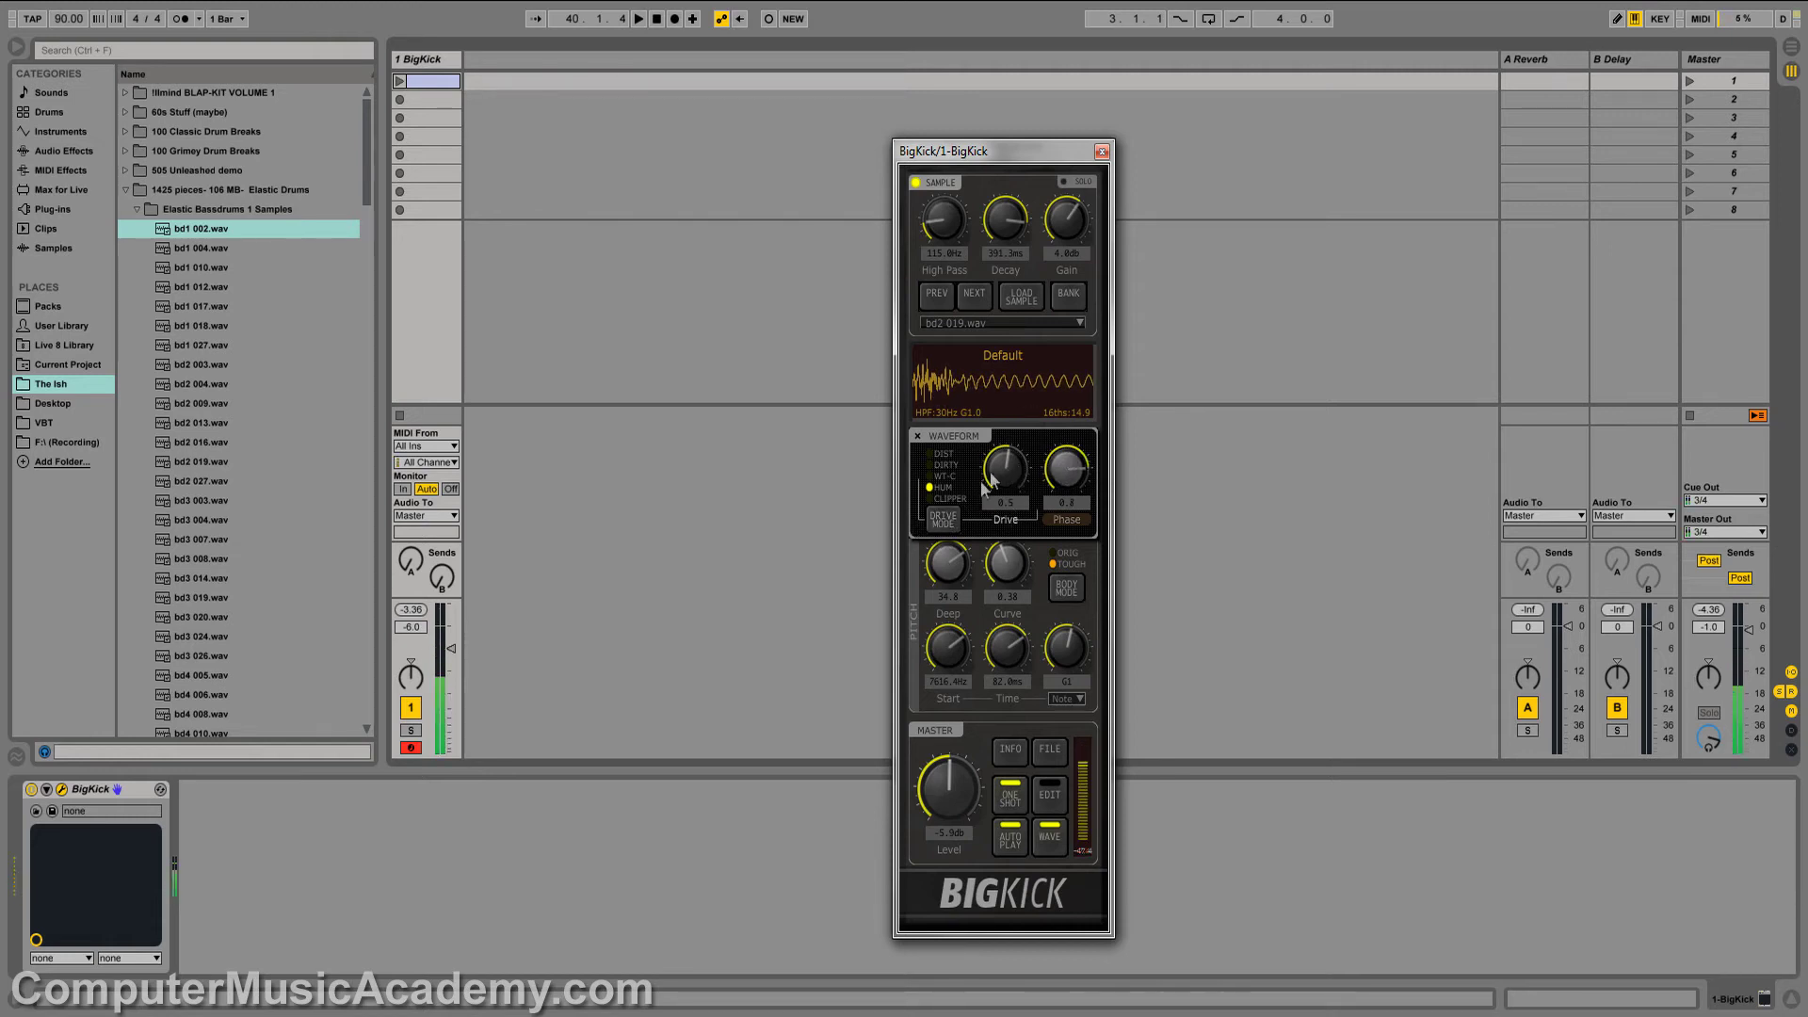
pyautogui.moveTo(995, 475); pyautogui.dragTo(1015, 422)
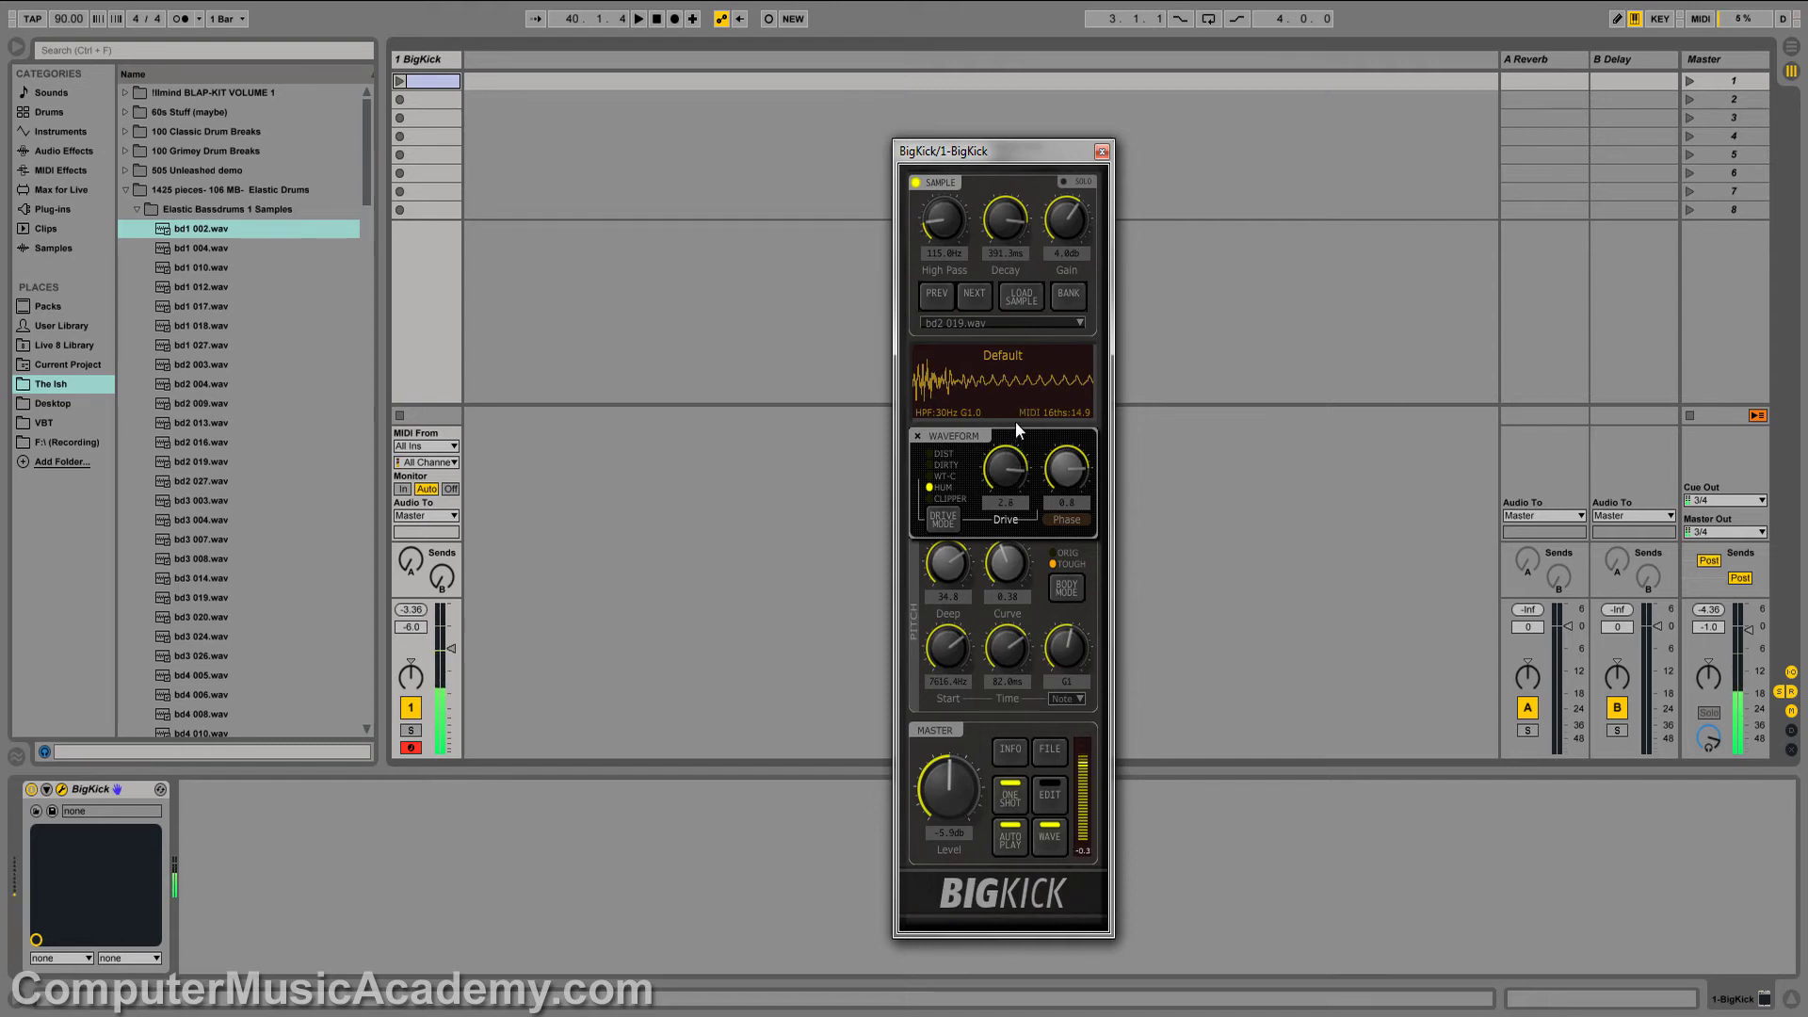
pyautogui.moveTo(1015, 422); pyautogui.dragTo(1010, 464)
# Switch the drive mode to Clipper and set Drive to about 1.6 and Phase to about 0.7.
pyautogui.click(943, 519)
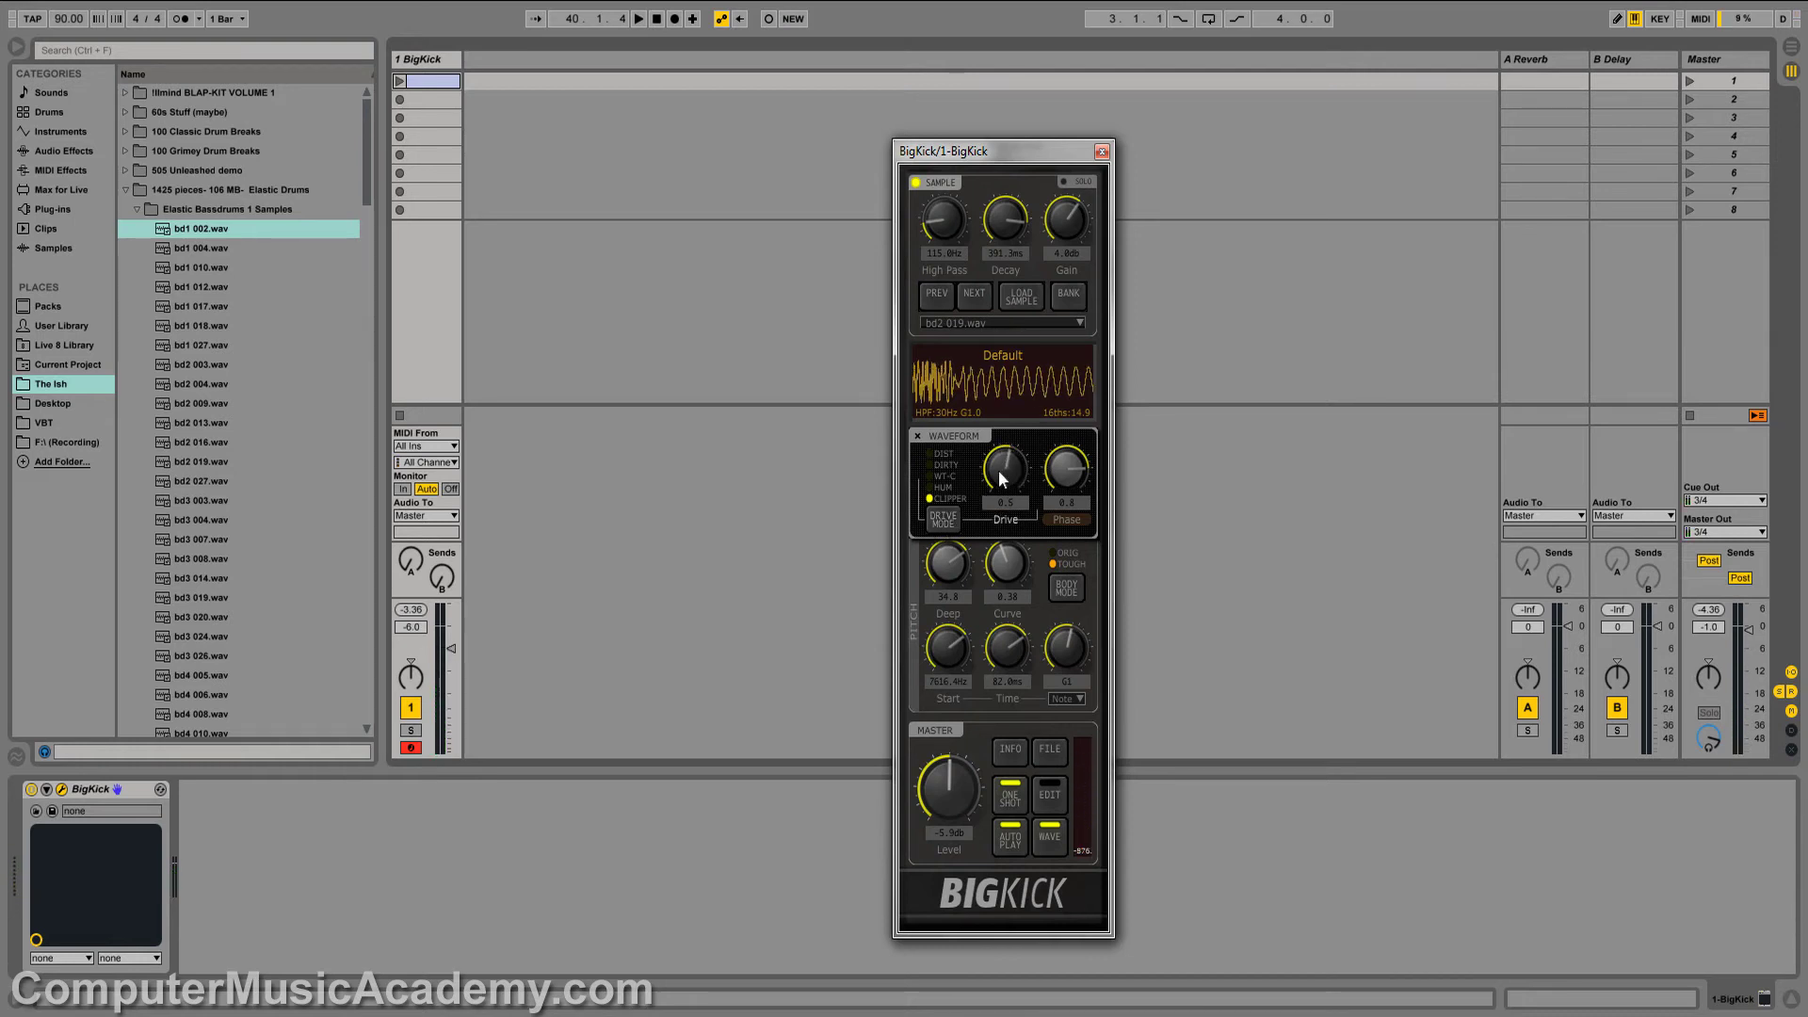
pyautogui.moveTo(998, 476); pyautogui.dragTo(1014, 447)
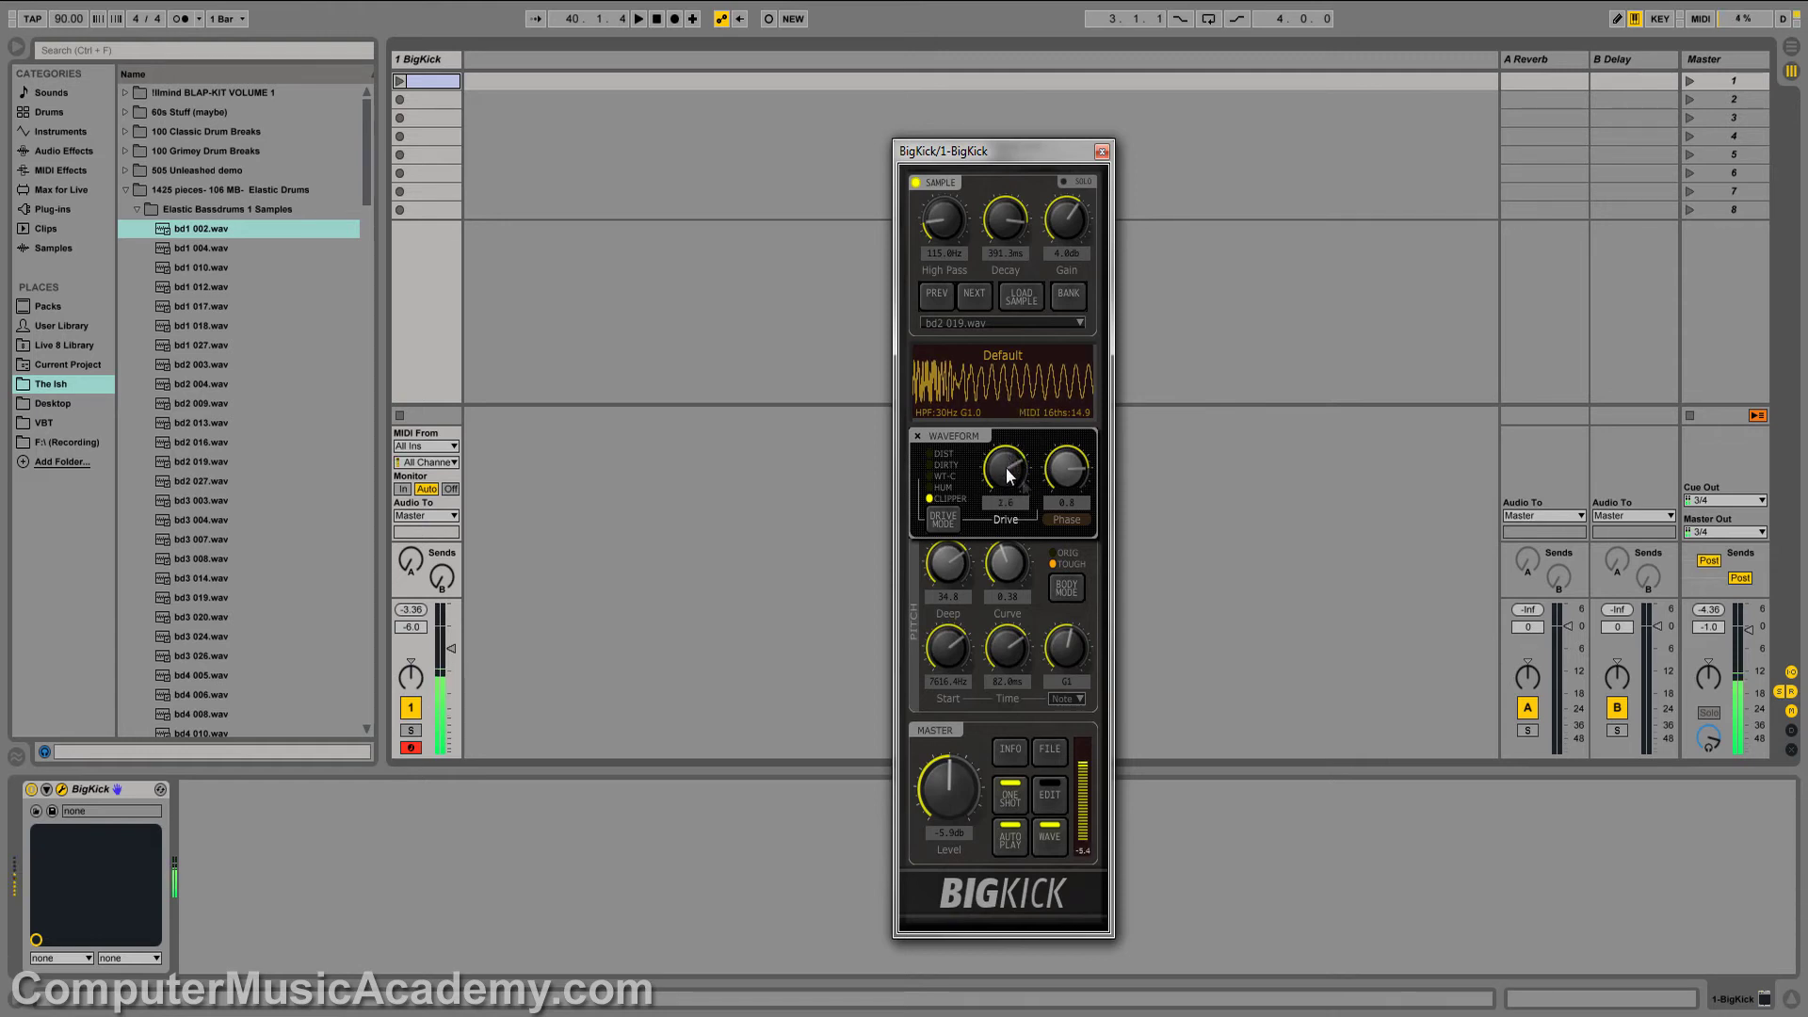
pyautogui.moveTo(1007, 476); pyautogui.dragTo(1060, 499)
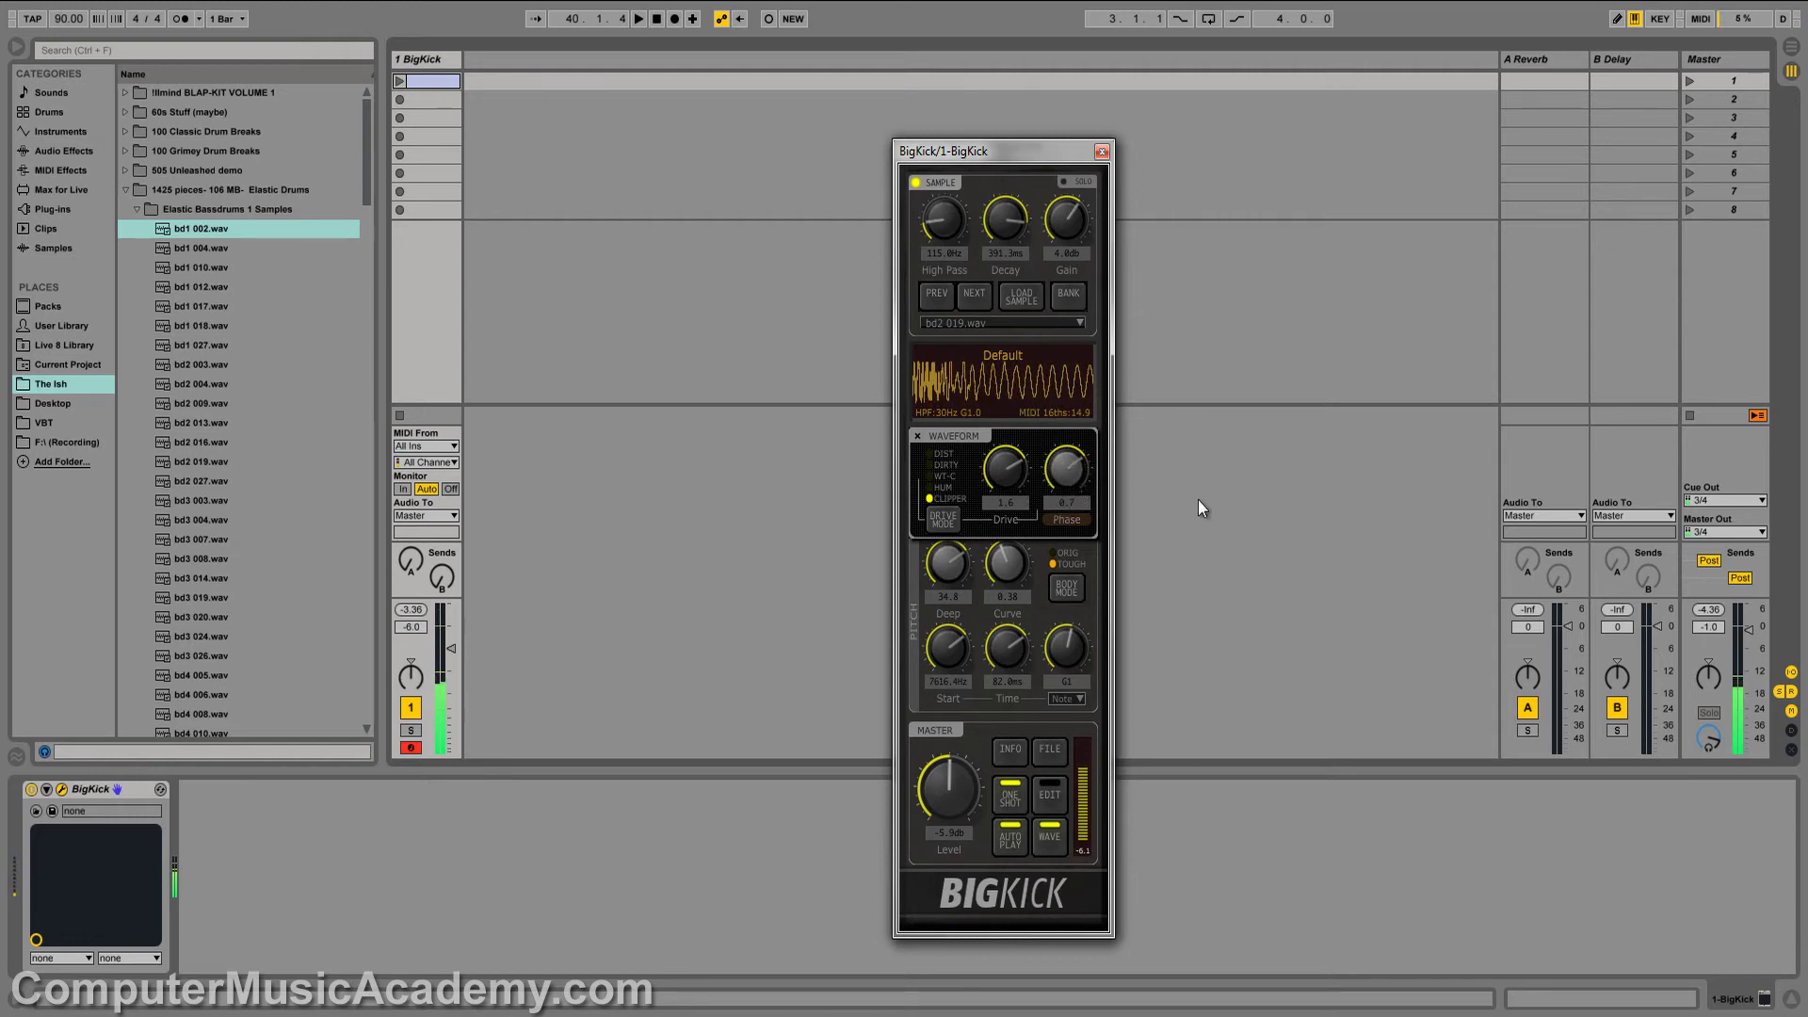
# Cycle through the drive modes to compare their sound at the same Drive and Phase, and return to Clipper.
pyautogui.click(947, 528)
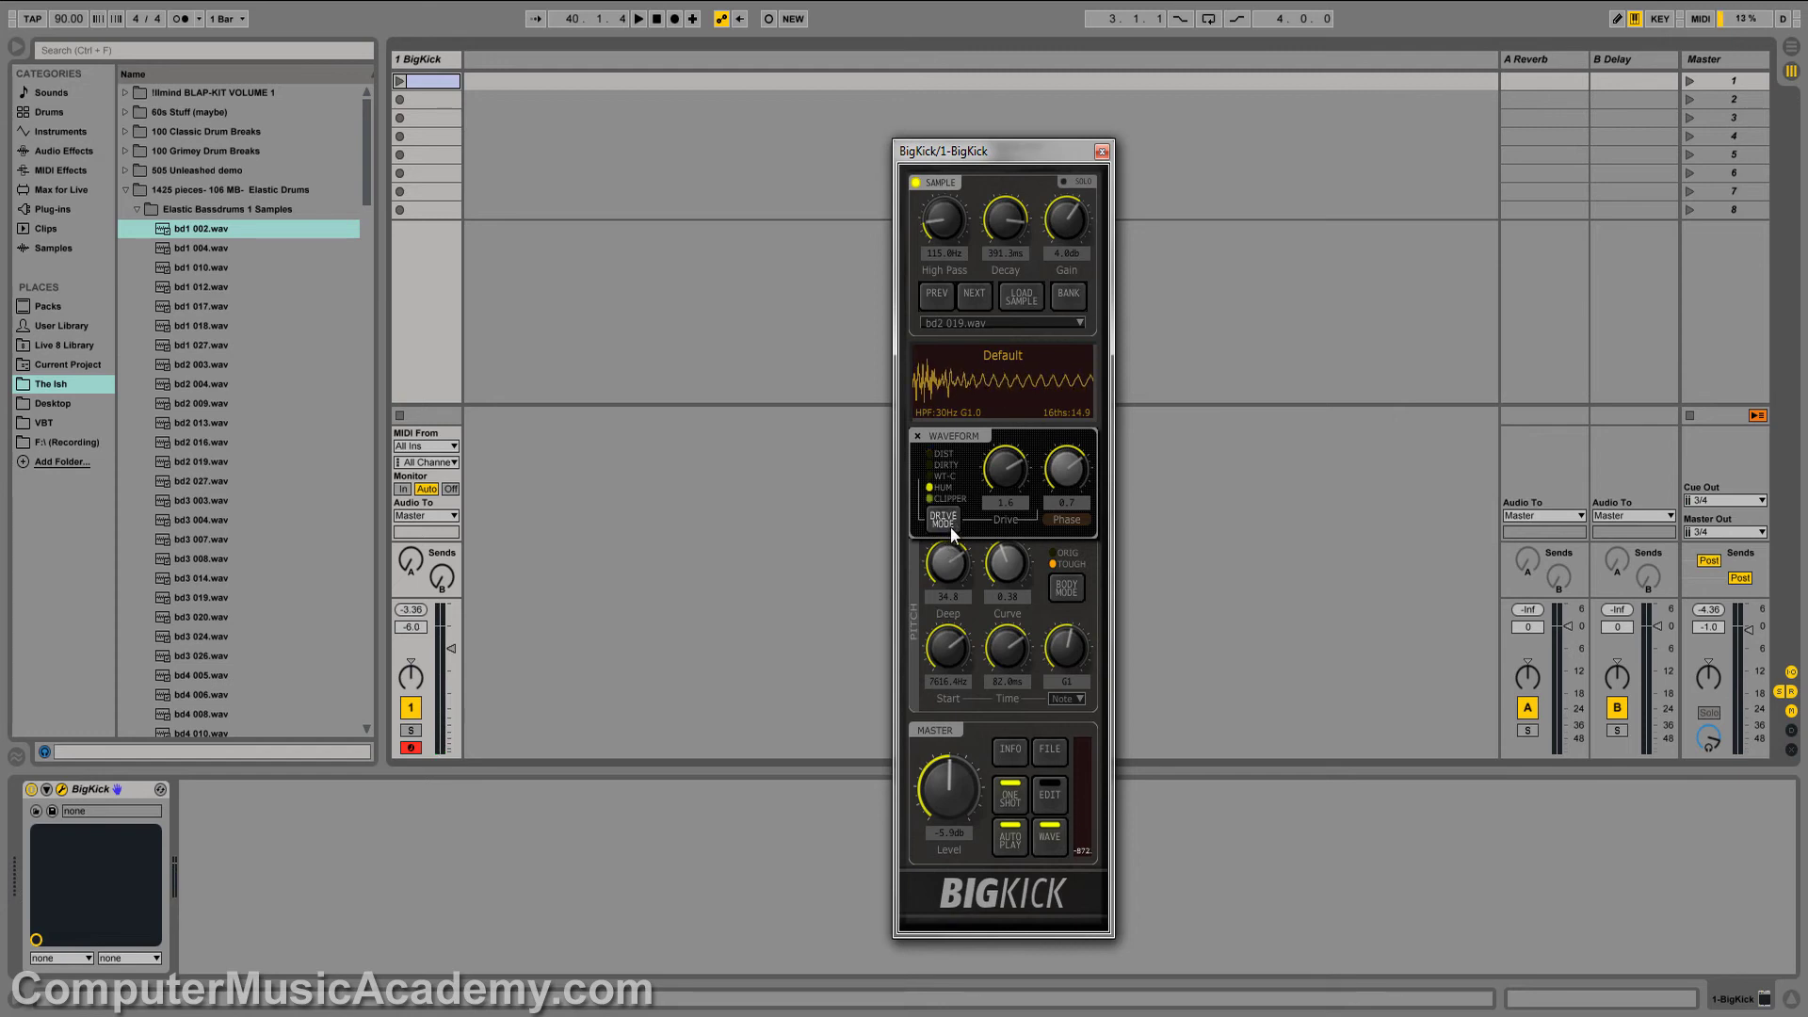
pyautogui.click(951, 526)
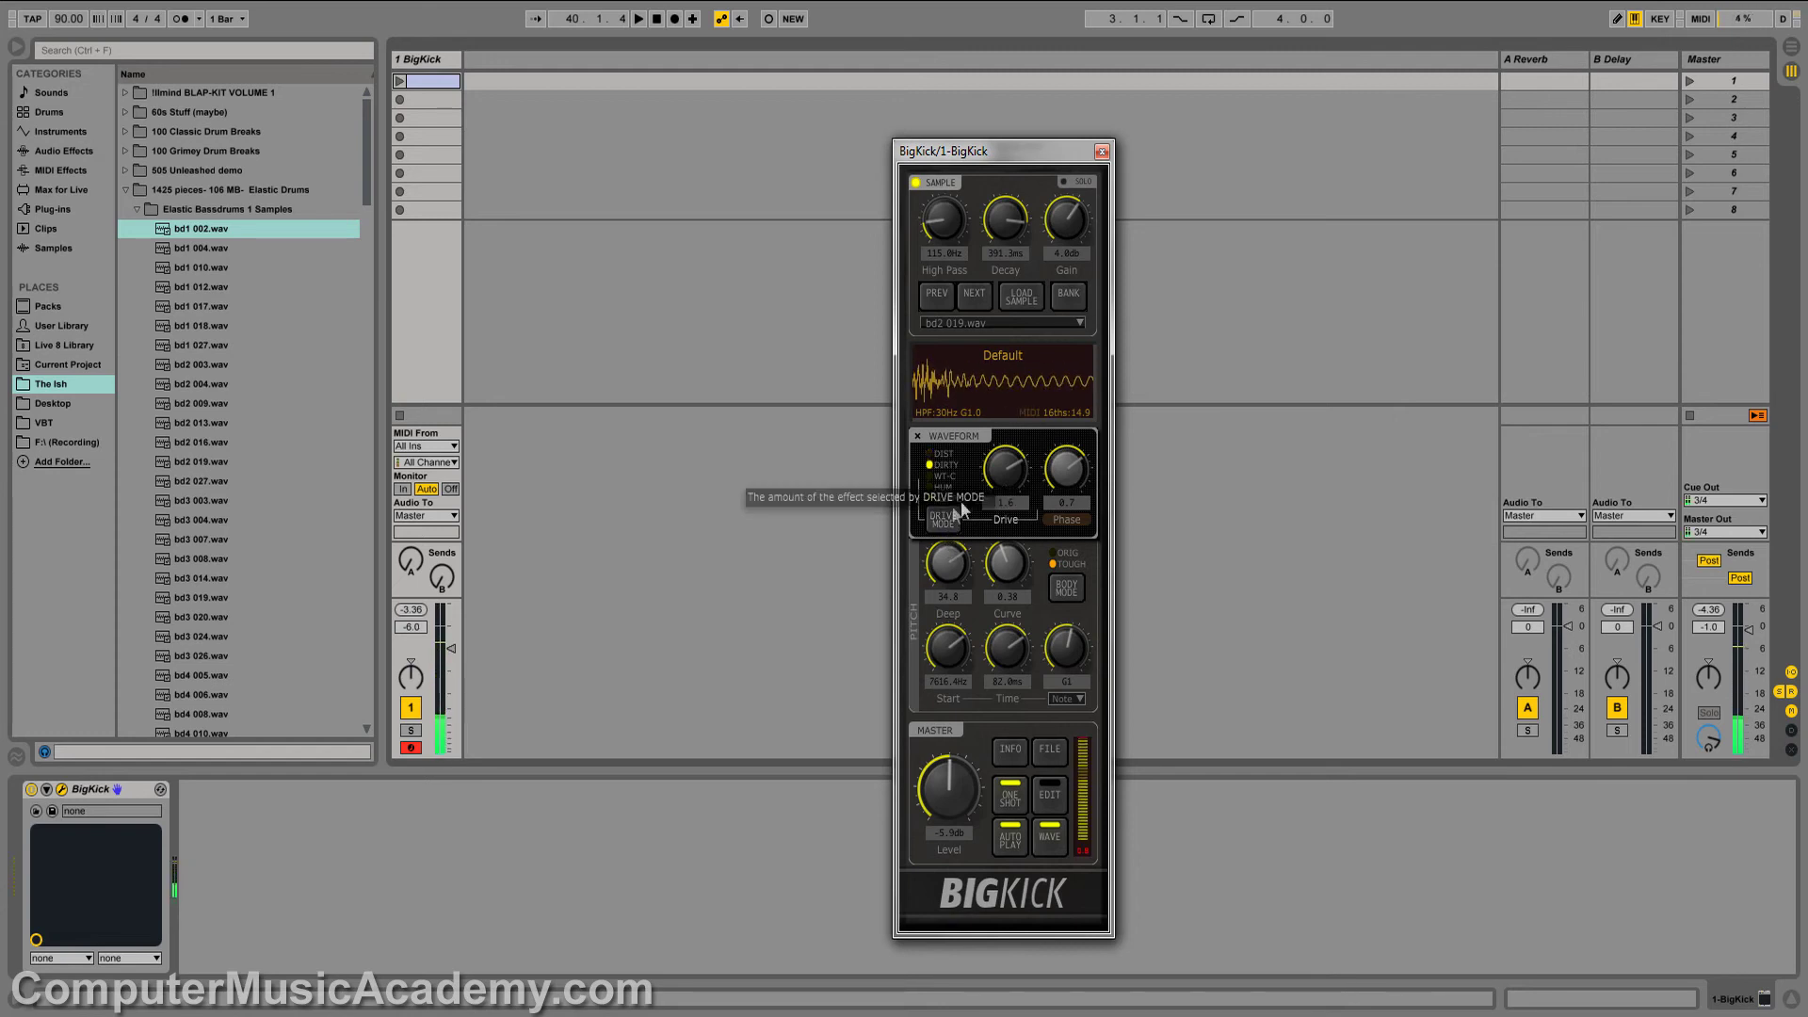
pyautogui.click(948, 517)
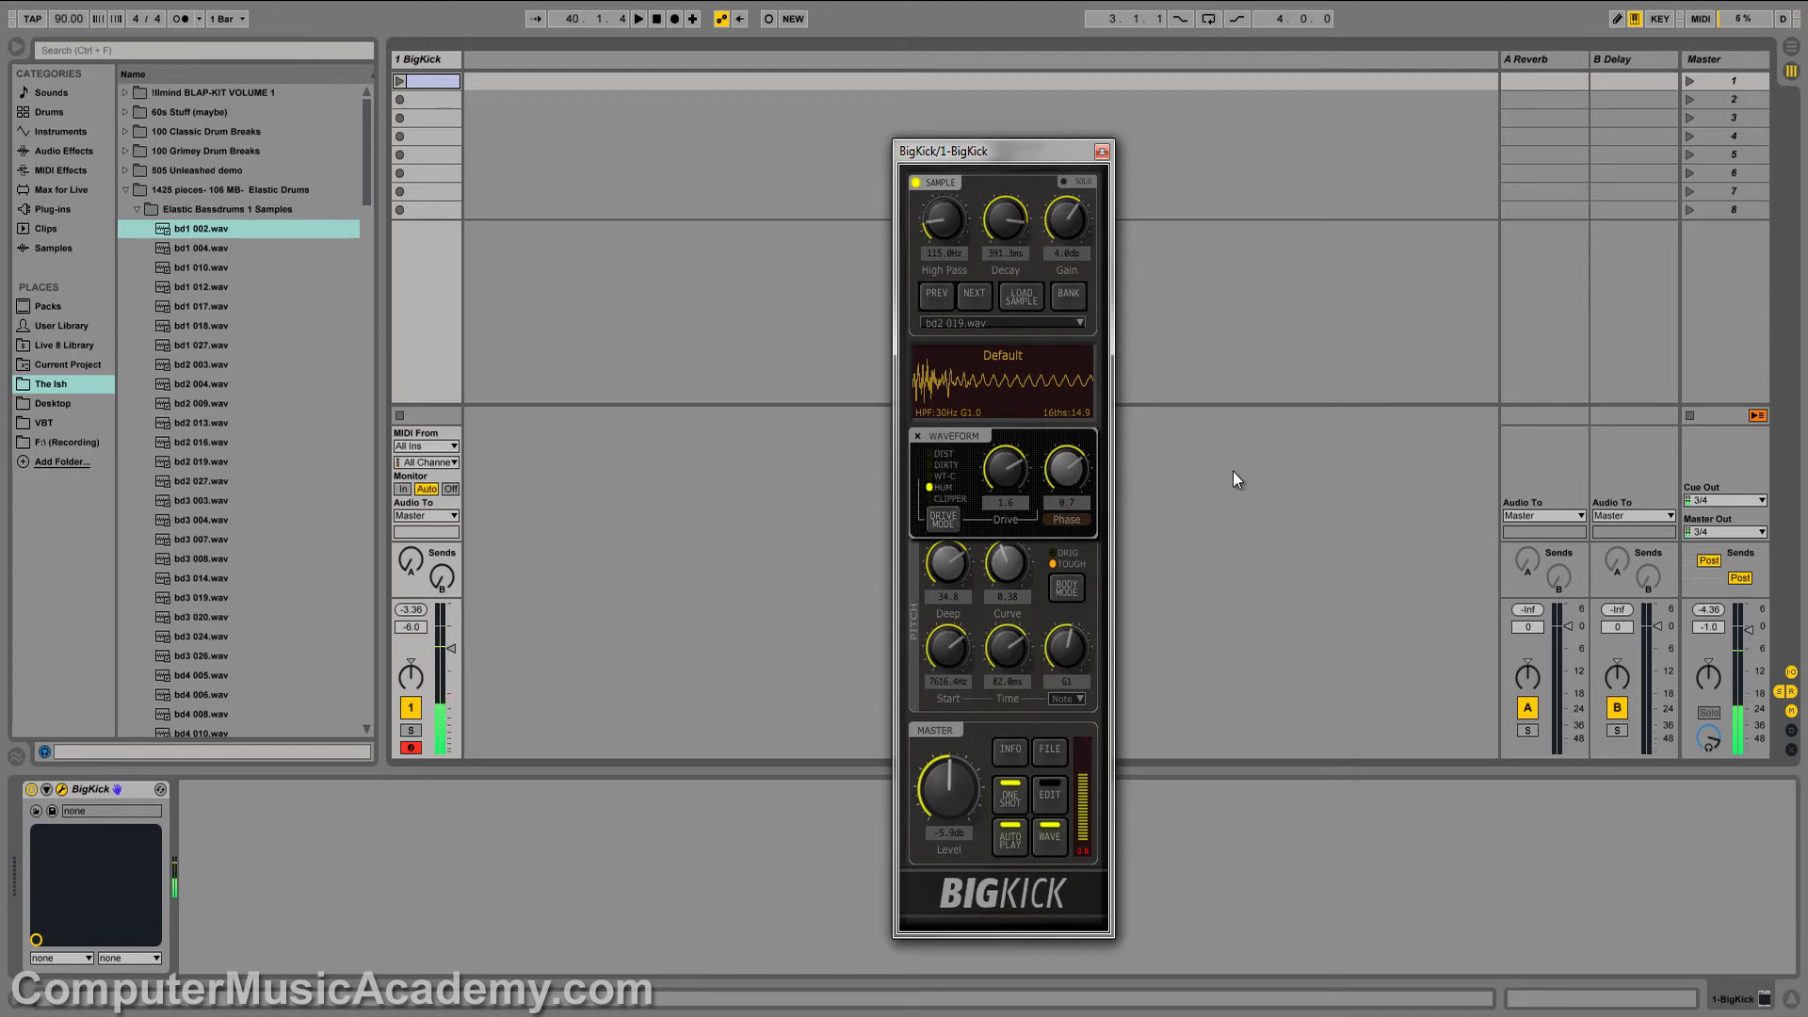
pyautogui.click(958, 531)
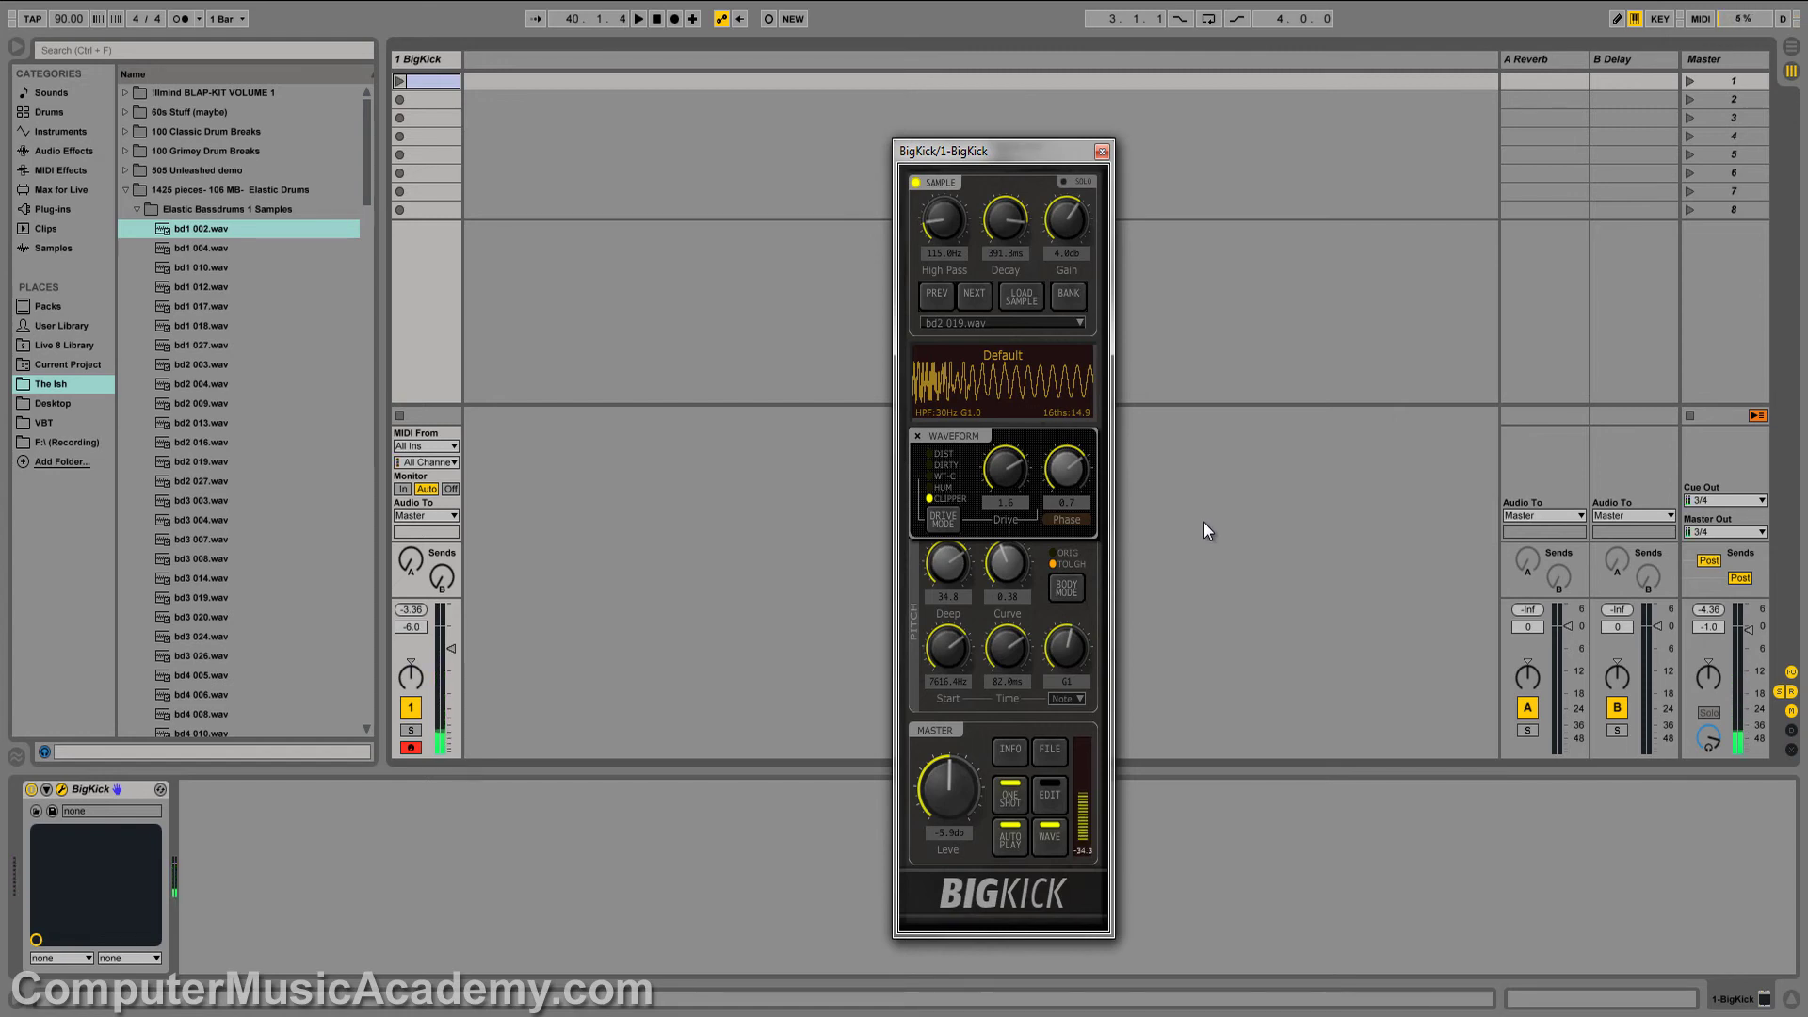
# Swap the Waveform settings for the Edit settings and boost the equalizer's Mid Gain and Hi Shelf, with Mid Freq at about 1255 Hz.
pyautogui.click(918, 437)
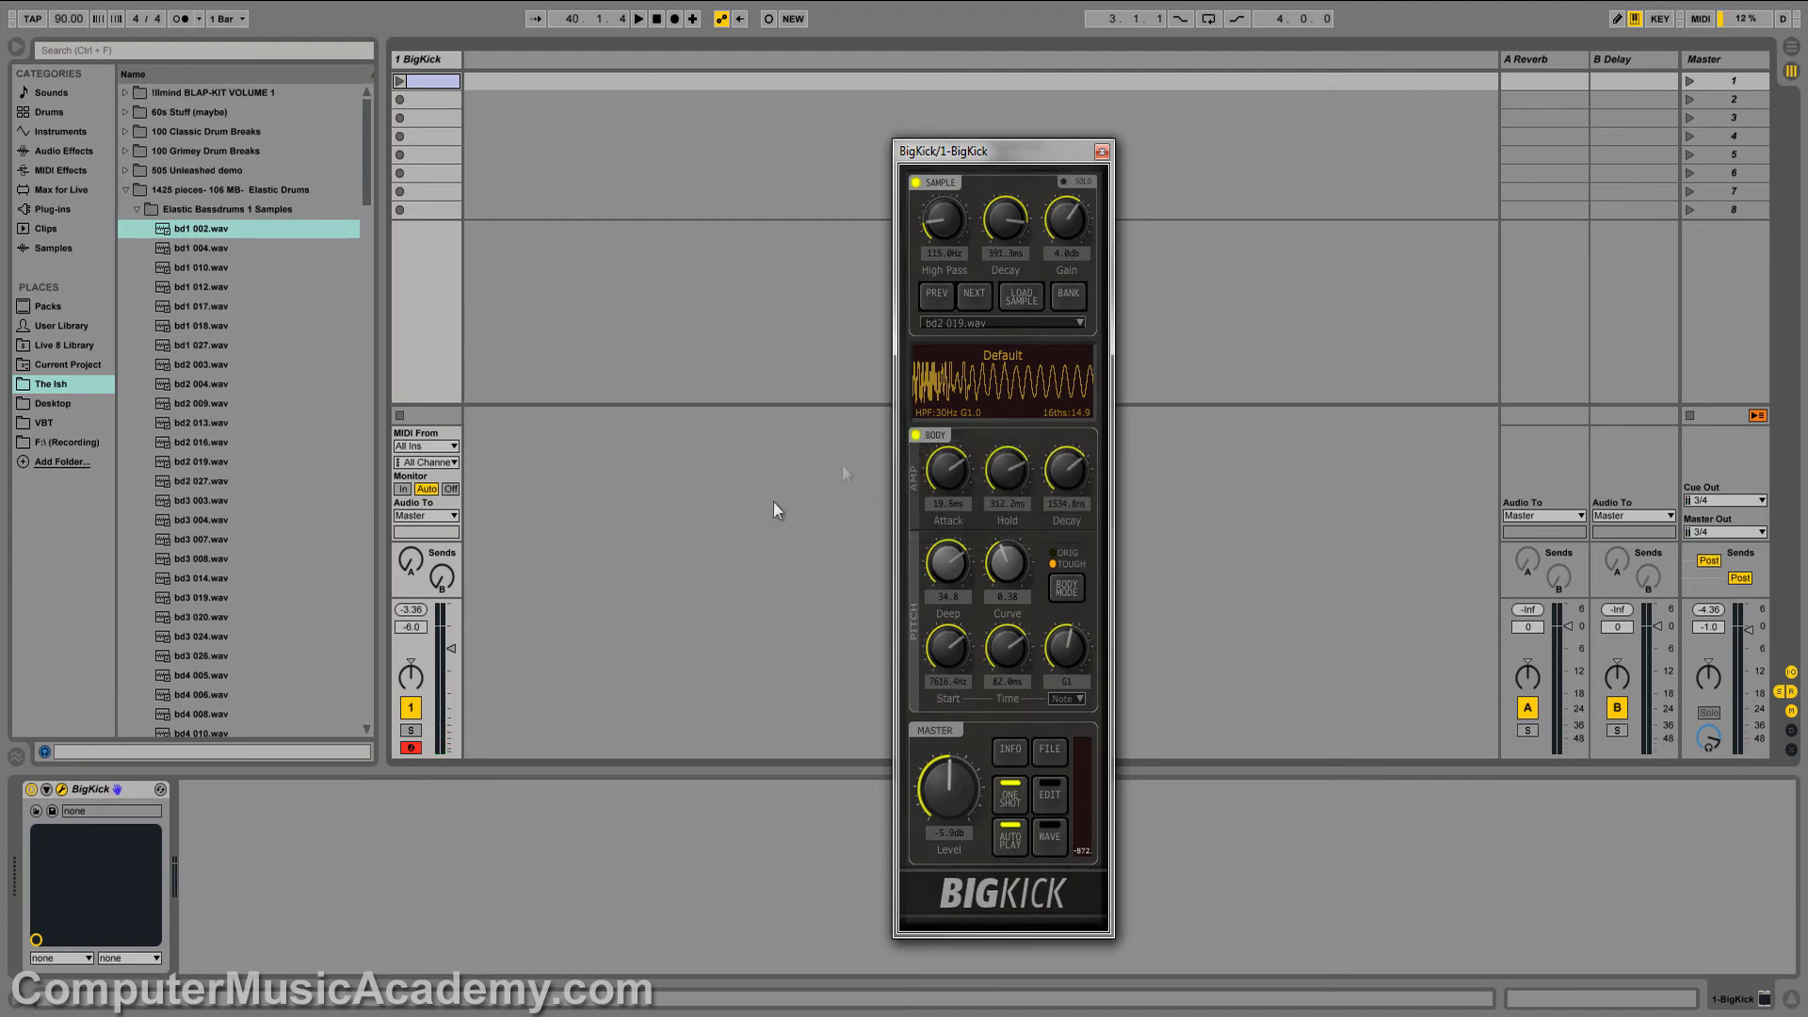
pyautogui.click(1049, 802)
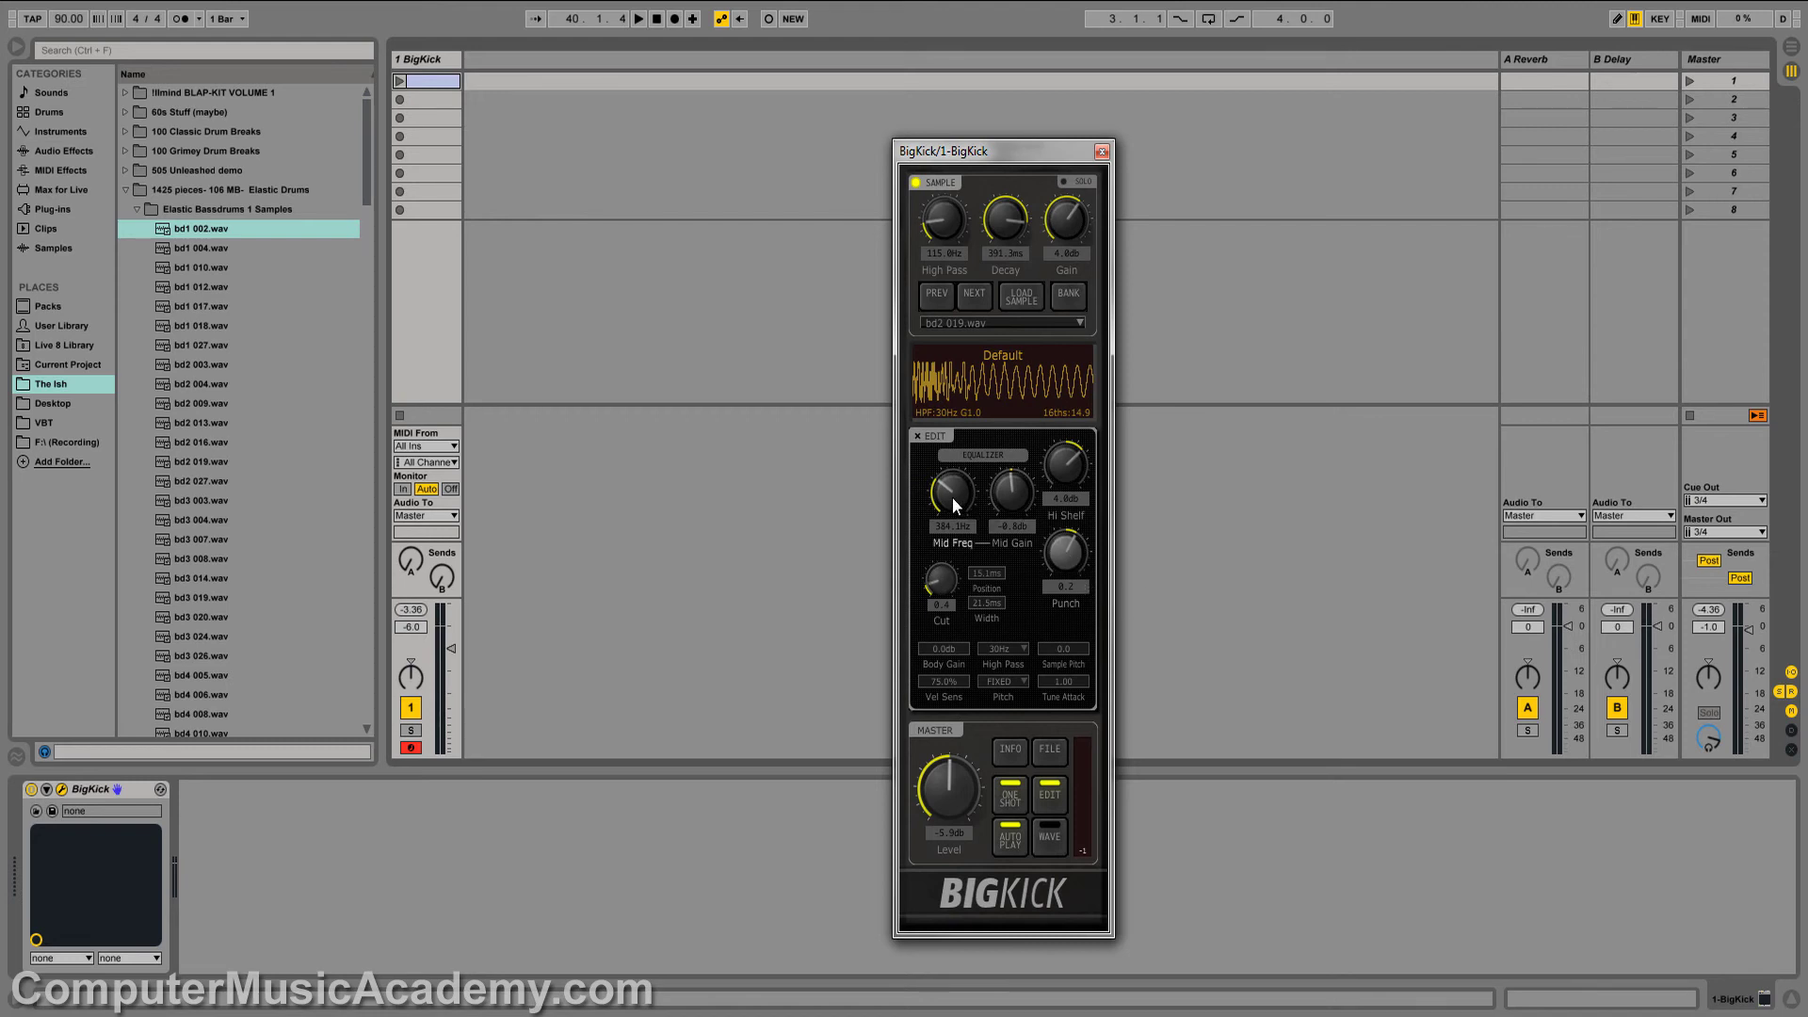
pyautogui.moveTo(952, 504); pyautogui.dragTo(964, 439)
pyautogui.moveTo(1006, 506); pyautogui.dragTo(1020, 437)
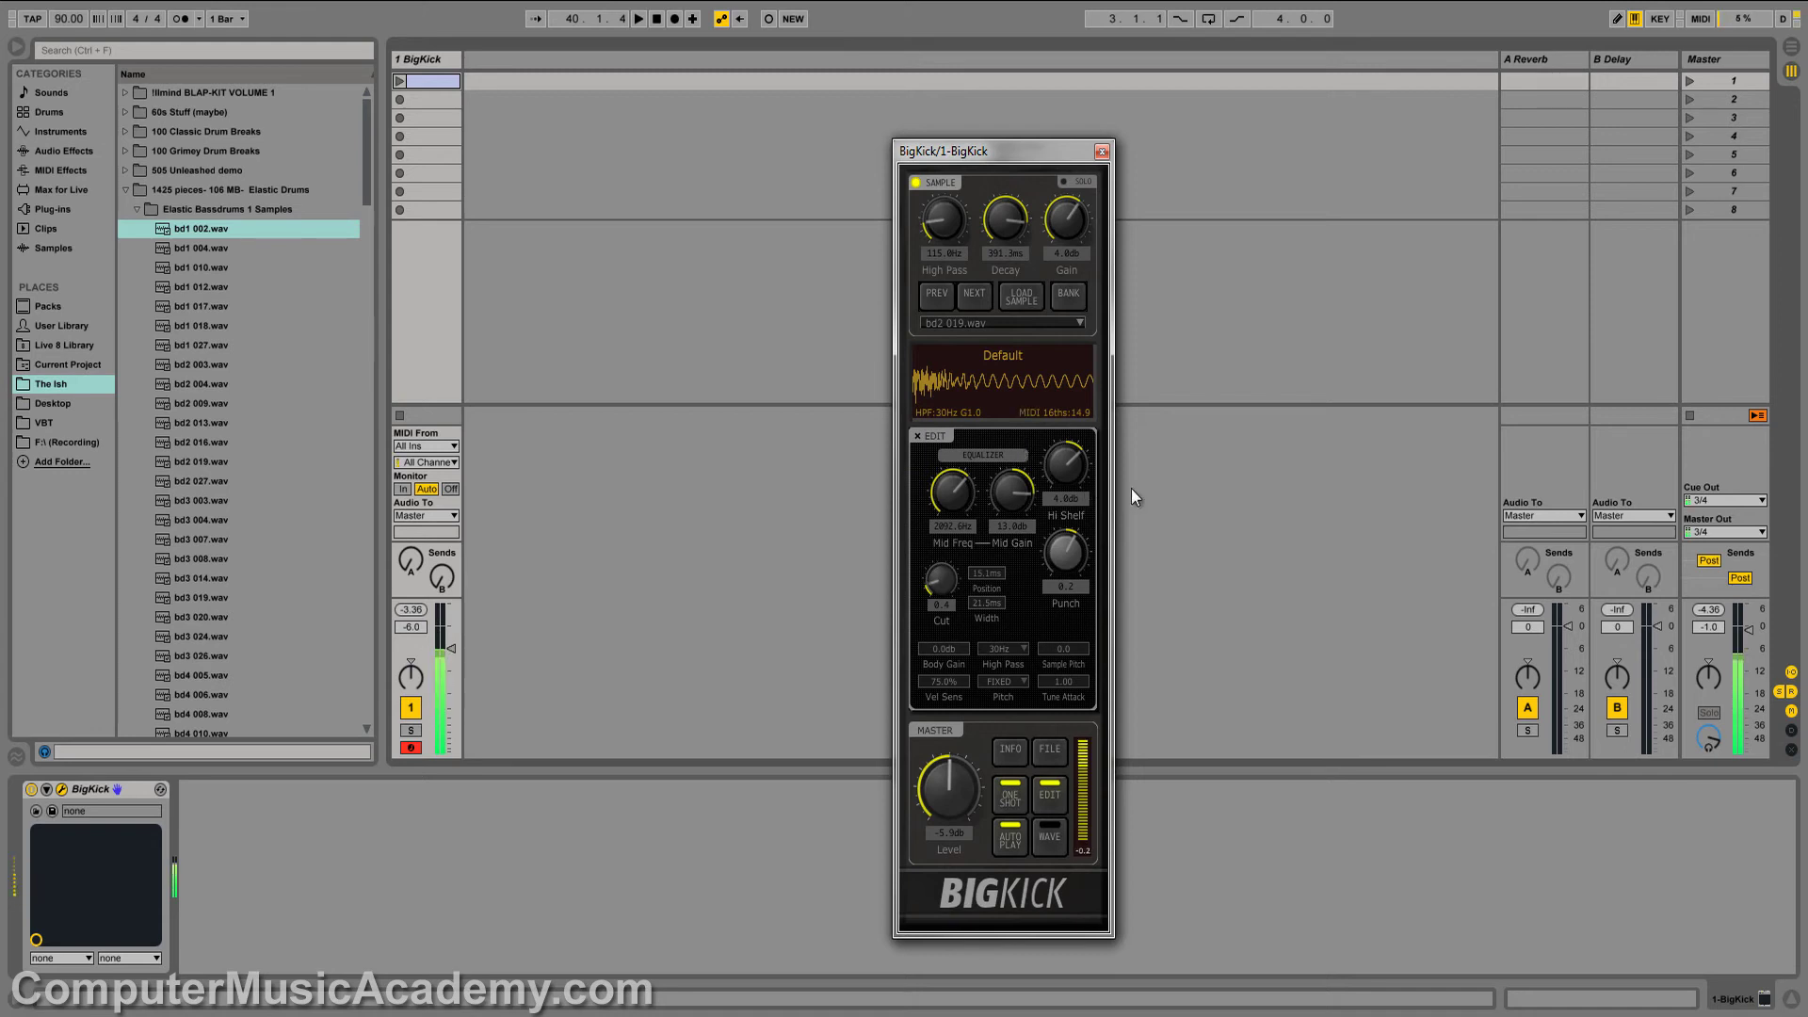
pyautogui.moveTo(1014, 490); pyautogui.dragTo(948, 523)
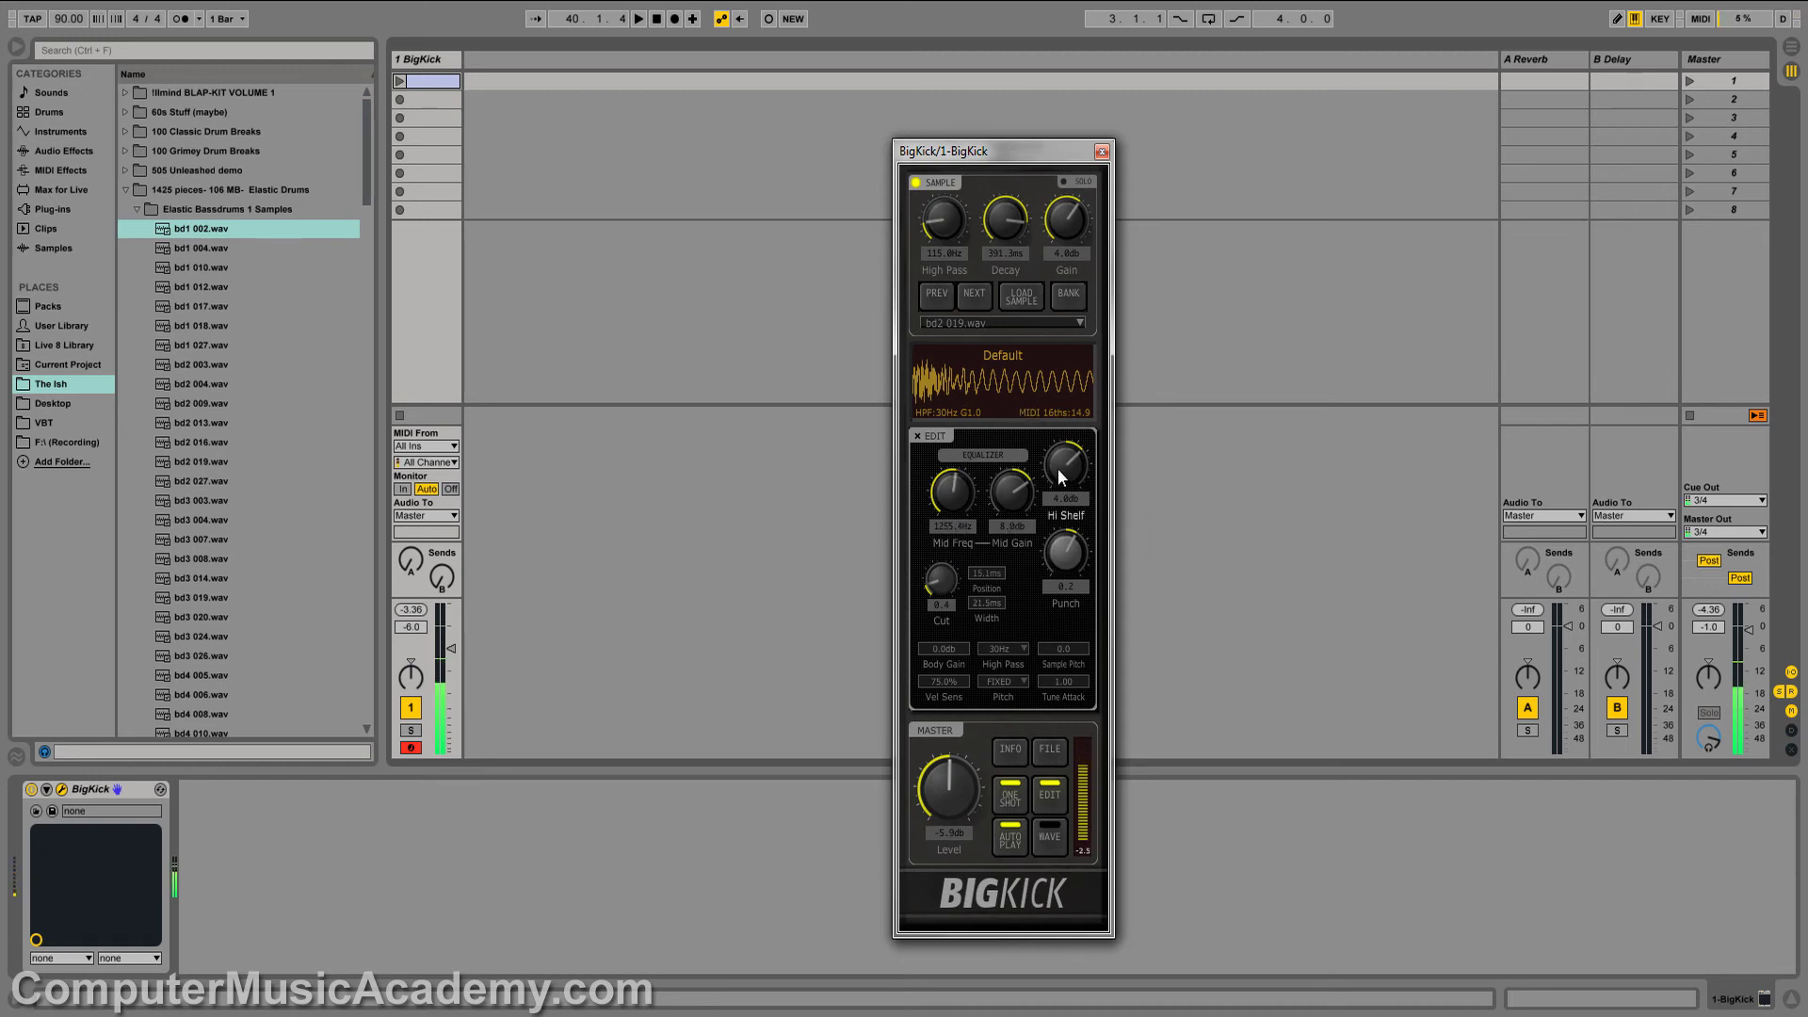
pyautogui.moveTo(1063, 488)
pyautogui.mouseDown()
pyautogui.moveTo(1036, 608)
pyautogui.moveTo(1061, 452)
pyautogui.mouseUp()
# Raise the Cut amount, adjust its Position and Width, and set Punch to about 0.3.
pyautogui.moveTo(939, 584); pyautogui.dragTo(962, 432)
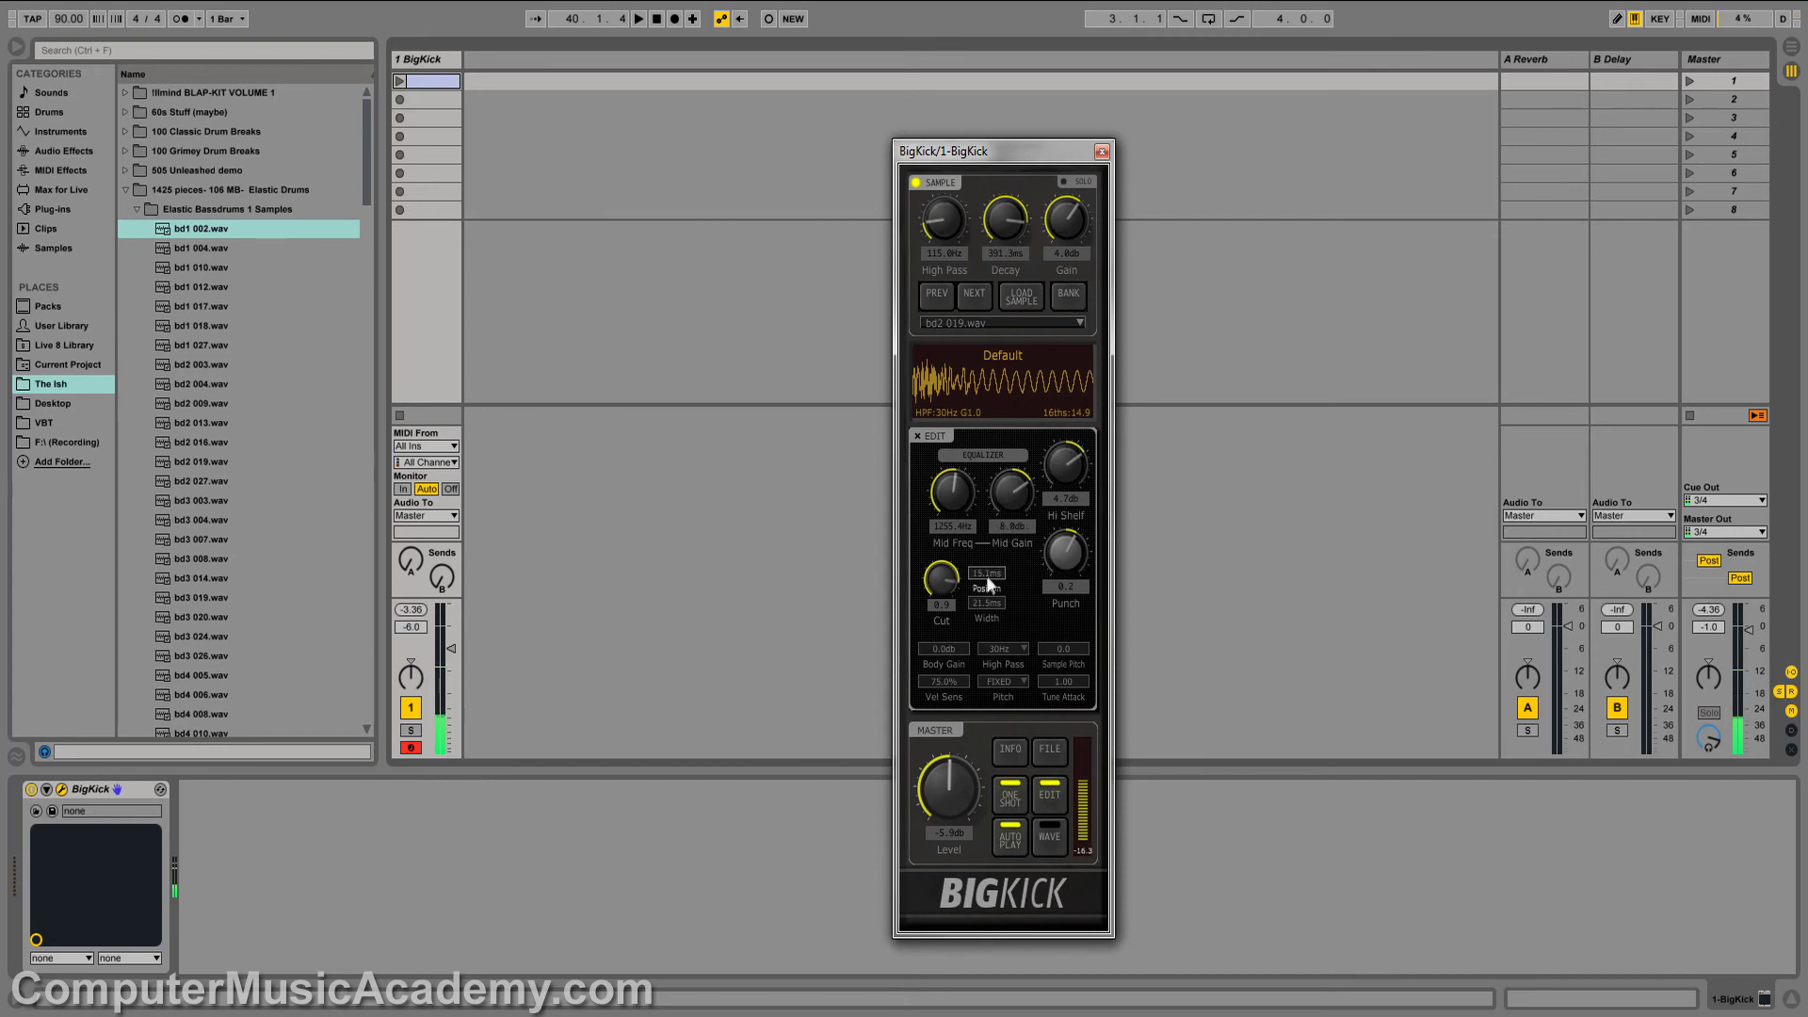
pyautogui.moveTo(989, 584); pyautogui.dragTo(921, 1015)
pyautogui.moveTo(945, 807); pyautogui.dragTo(995, 561)
pyautogui.moveTo(1002, 661); pyautogui.dragTo(1002, 352)
pyautogui.moveTo(1025, 235); pyautogui.dragTo(1023, 231)
pyautogui.moveTo(1043, 551)
pyautogui.mouseDown()
pyautogui.moveTo(1058, 484)
pyautogui.moveTo(1054, 721)
pyautogui.moveTo(1055, 550)
pyautogui.mouseUp()
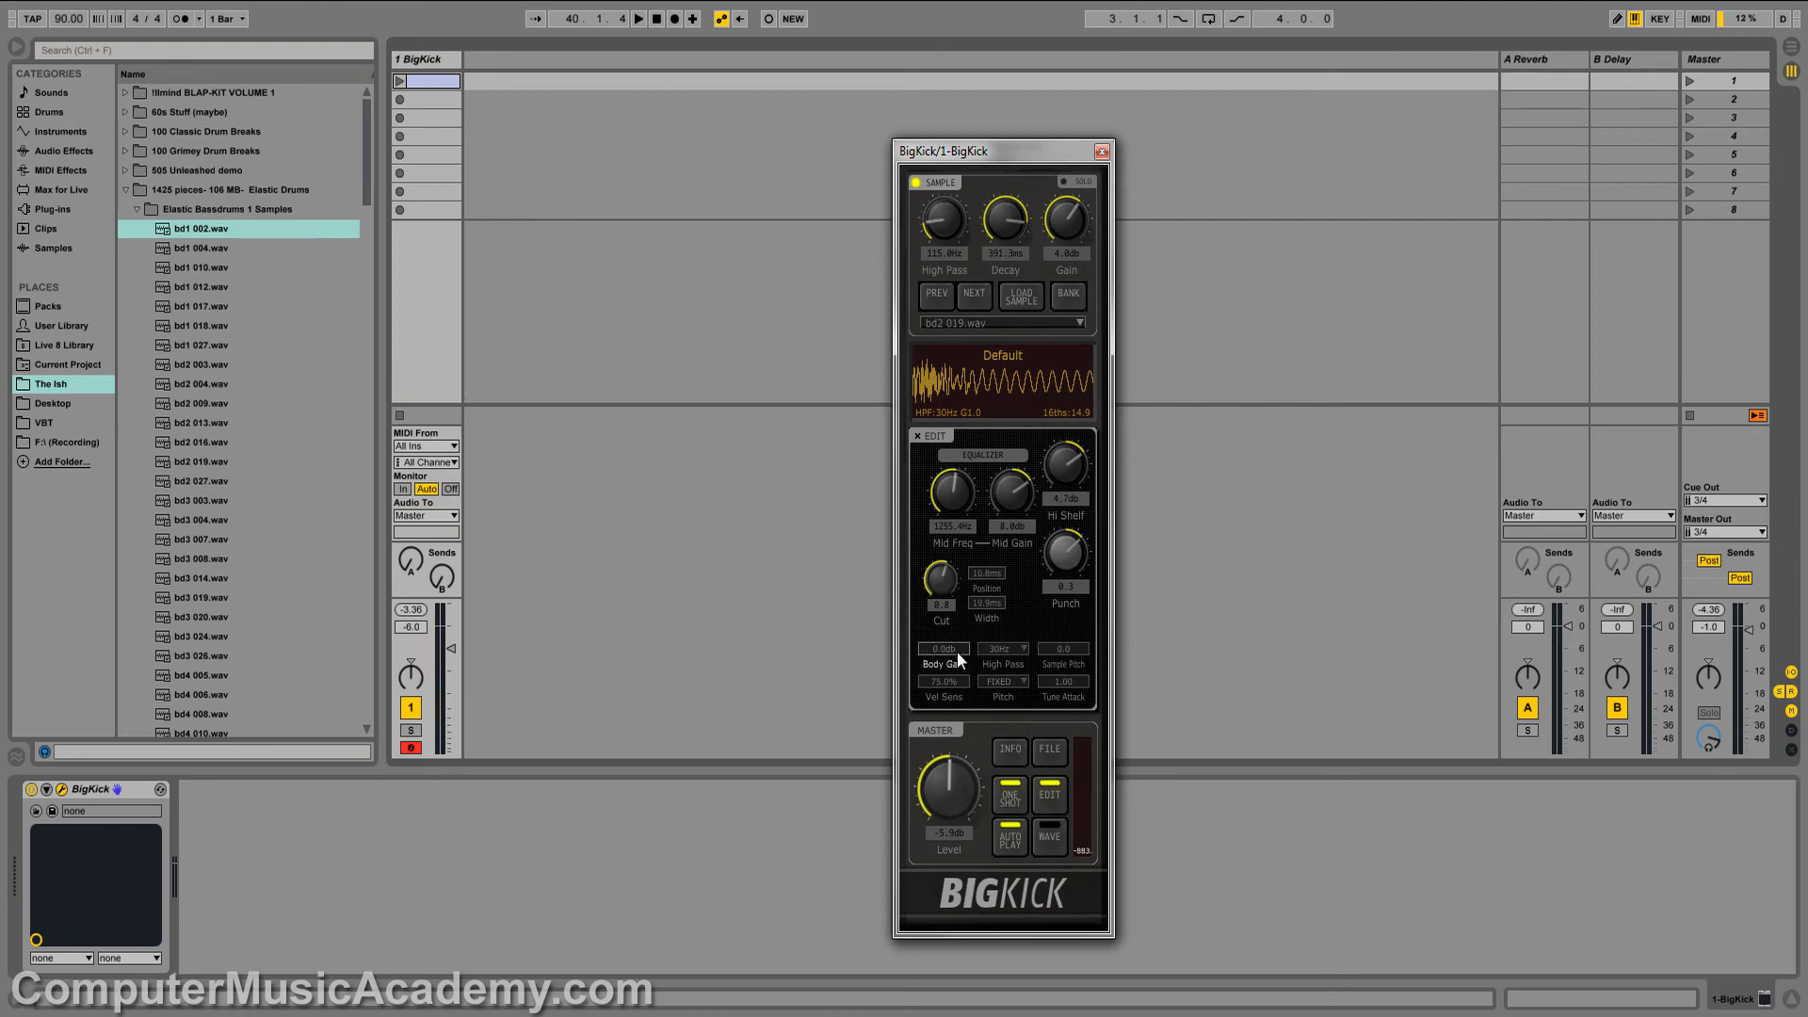
# Try different Body Gain levels and settle on about 3.4 dB.
pyautogui.moveTo(957, 652); pyautogui.dragTo(963, 77)
pyautogui.moveTo(944, 649); pyautogui.dragTo(968, 74)
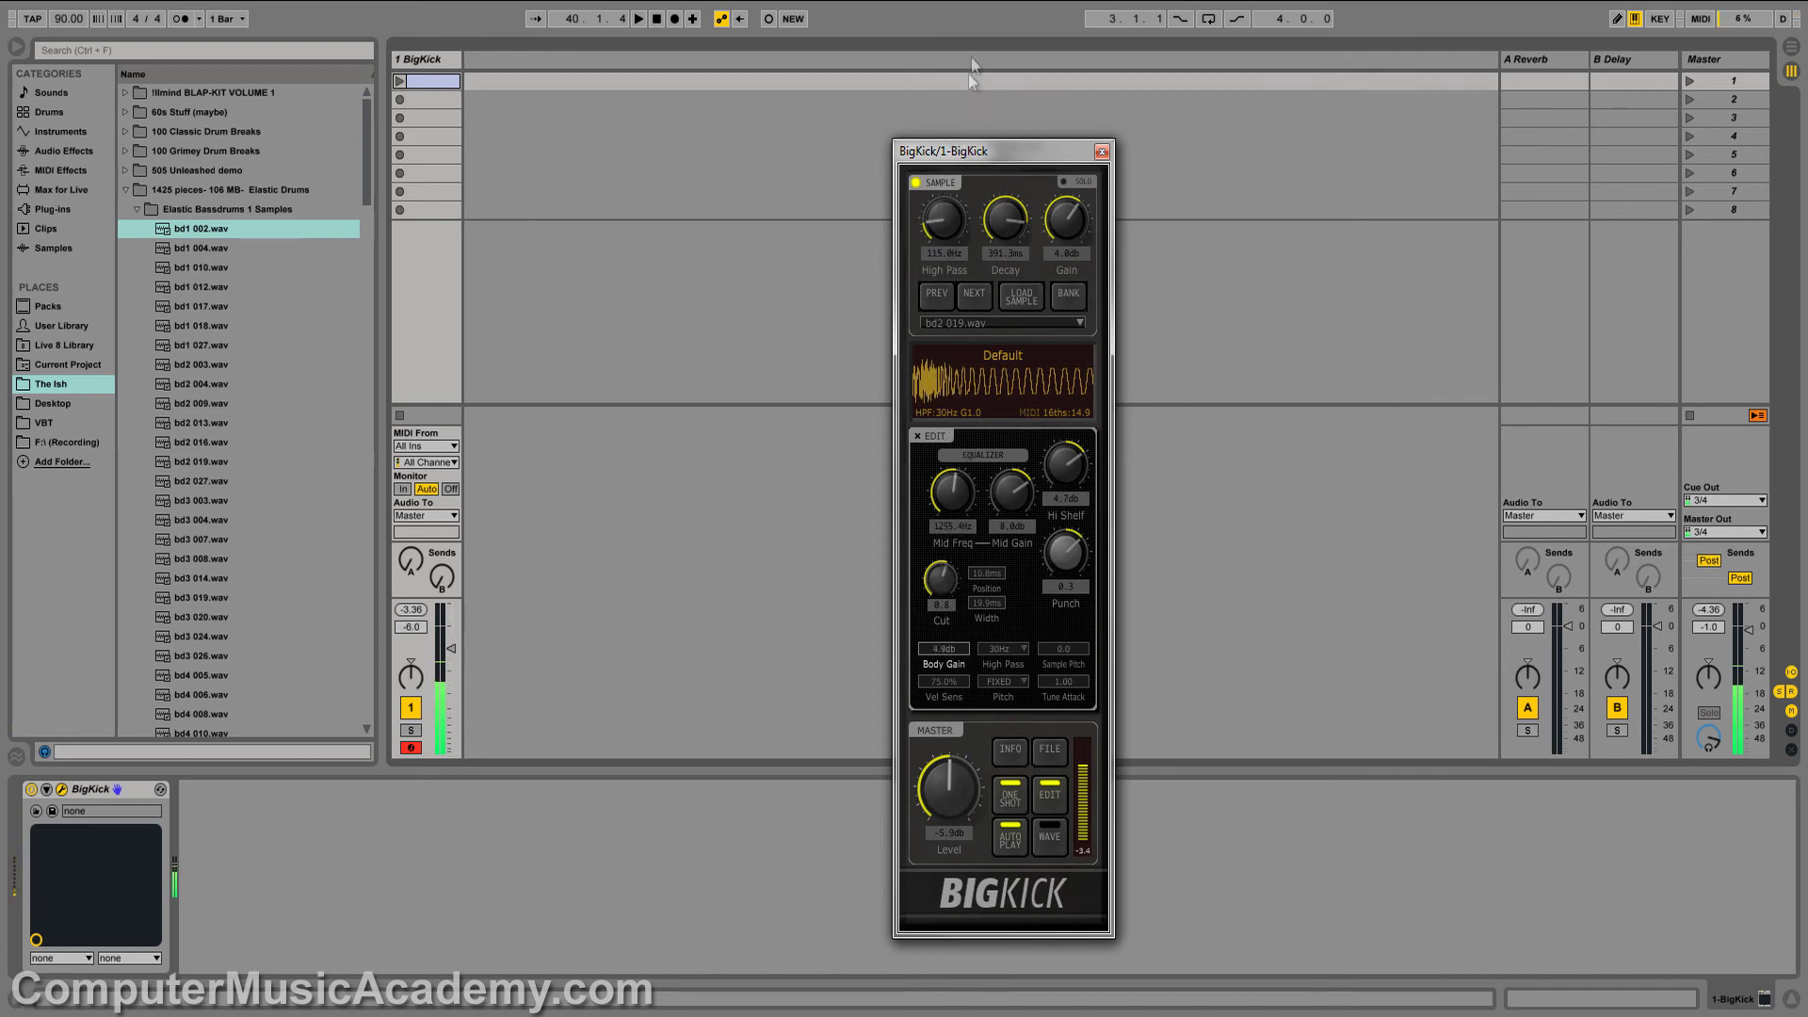
pyautogui.moveTo(943, 649); pyautogui.dragTo(979, 12)
pyautogui.moveTo(943, 648); pyautogui.dragTo(857, 979)
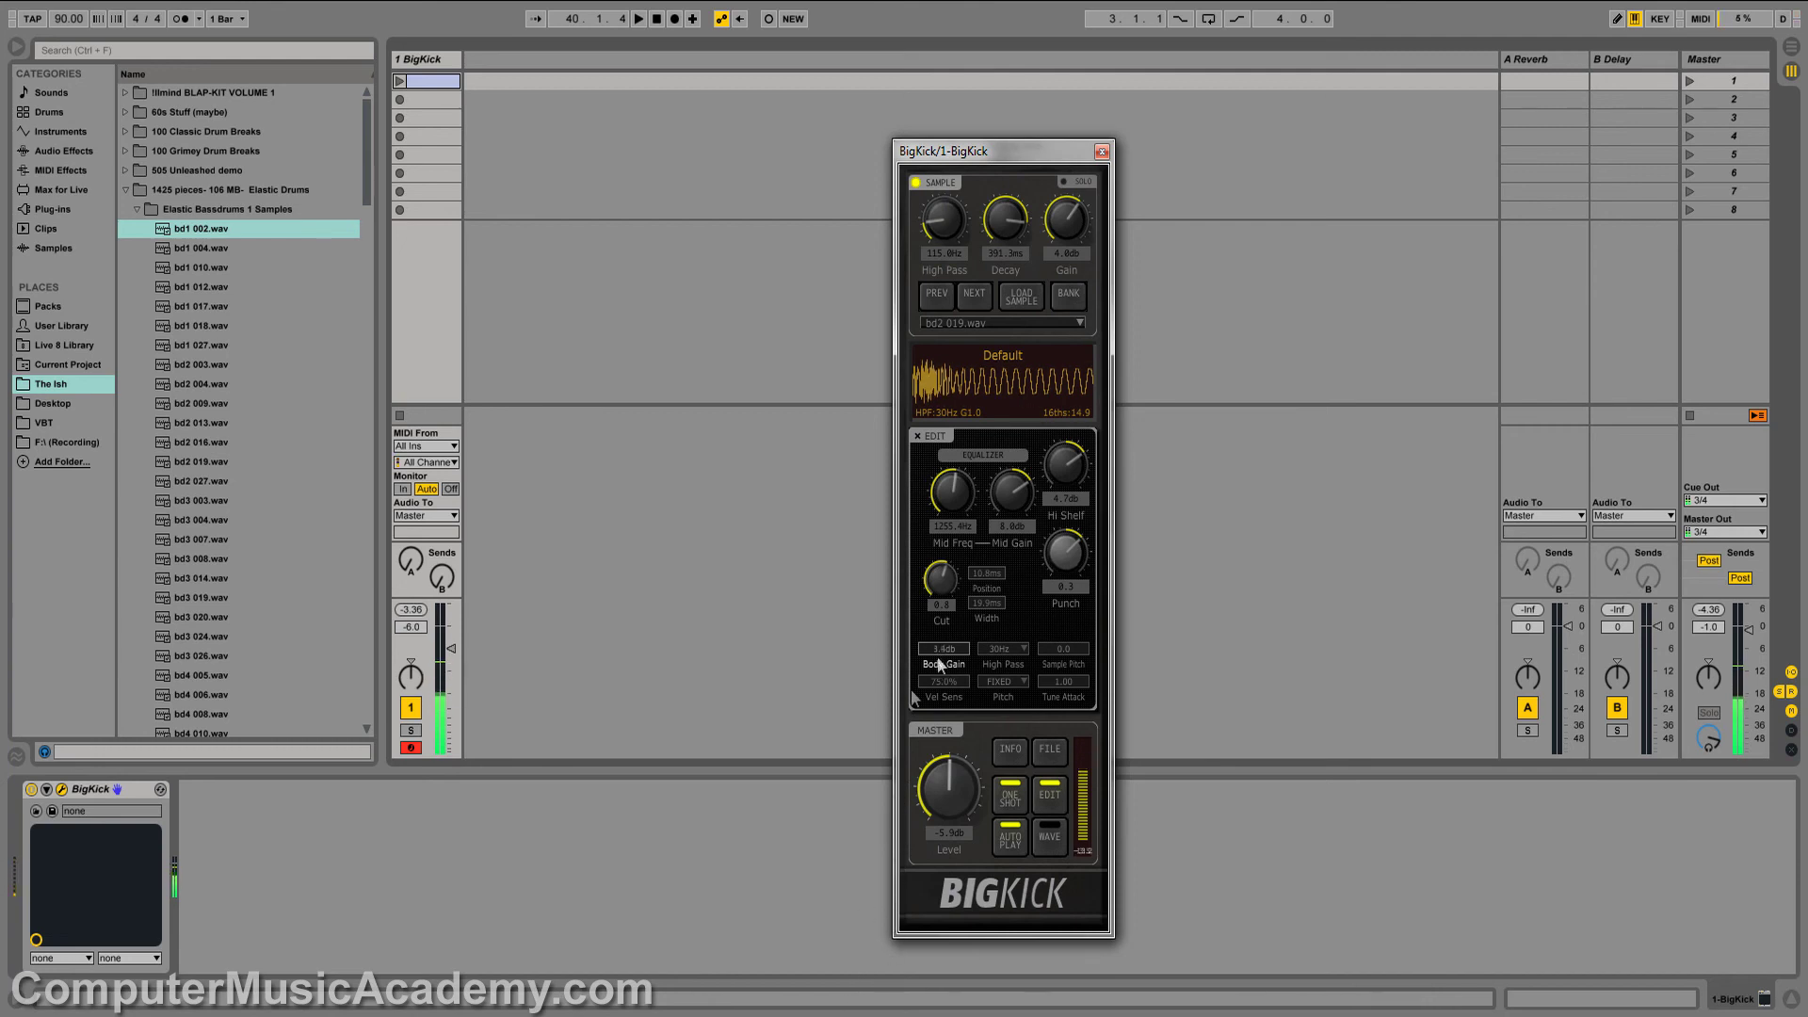
# Set the High Pass filter in the Edit settings to 40Hz.
pyautogui.click(1006, 653)
pyautogui.click(1005, 697)
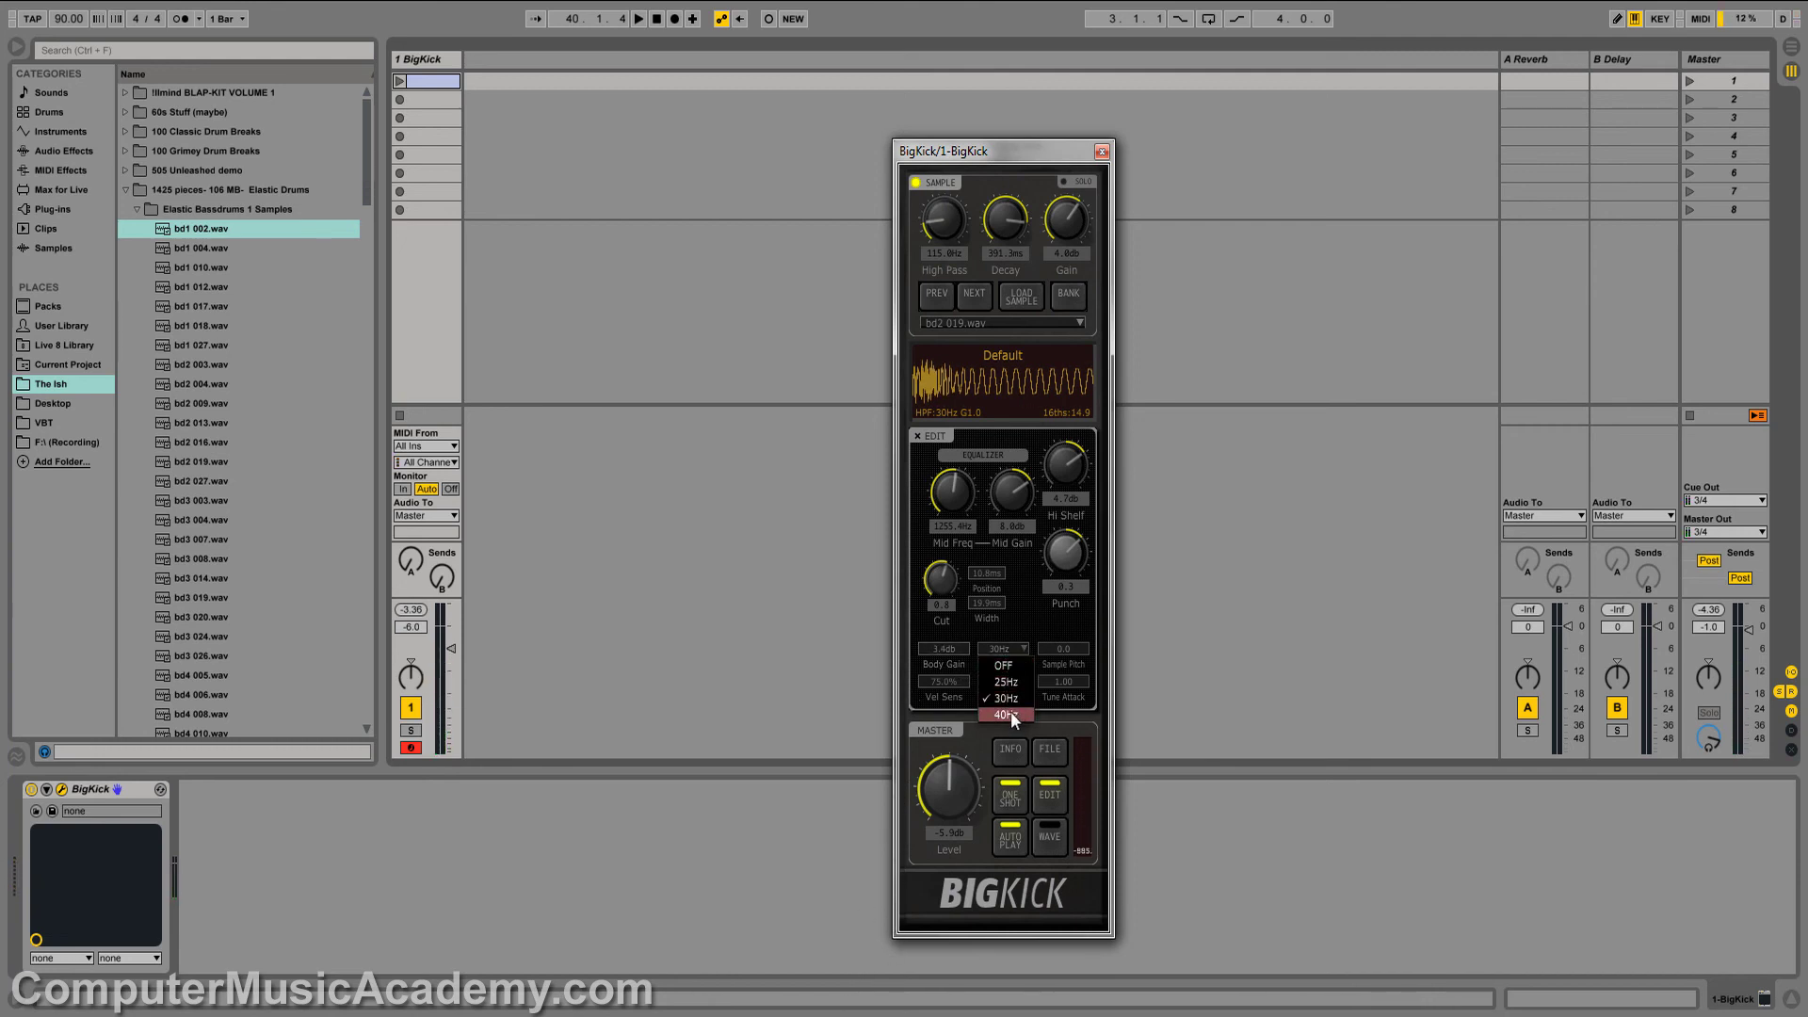
pyautogui.click(1008, 650)
pyautogui.click(1008, 716)
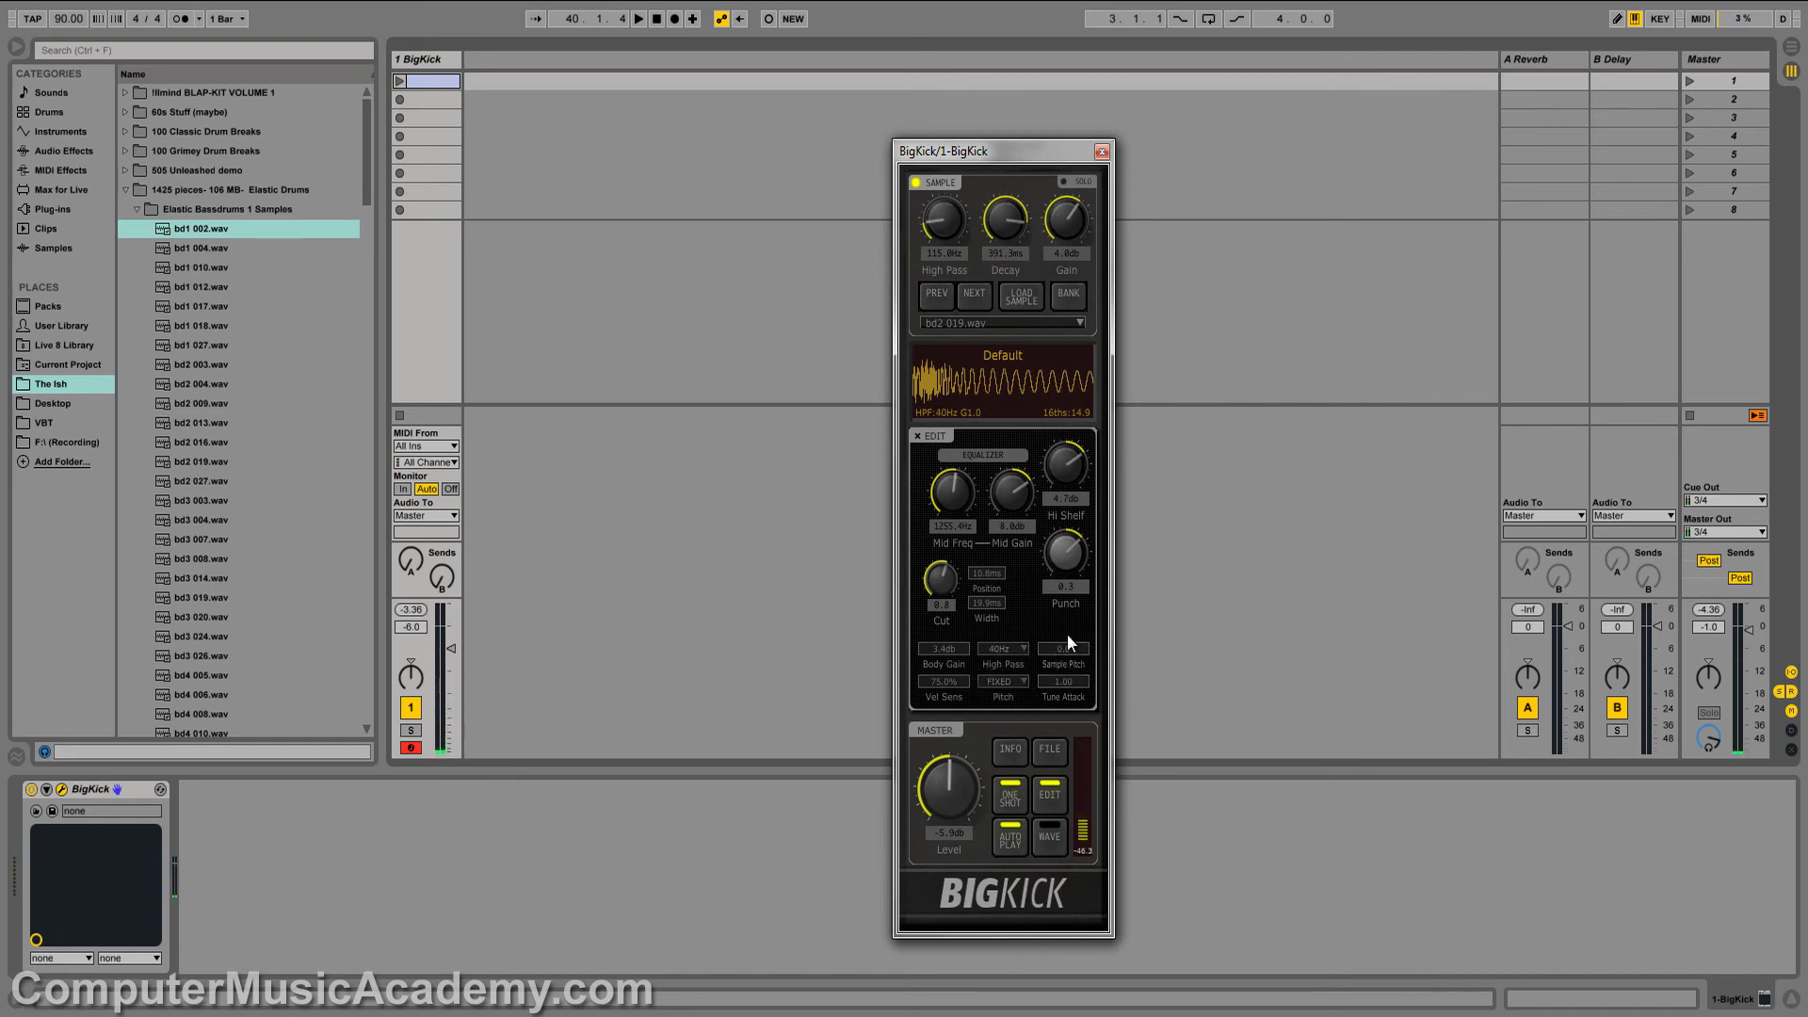
# Try higher and lower Sample Pitch values and settle on about 2.2.
pyautogui.moveTo(1070, 647); pyautogui.dragTo(1067, 626)
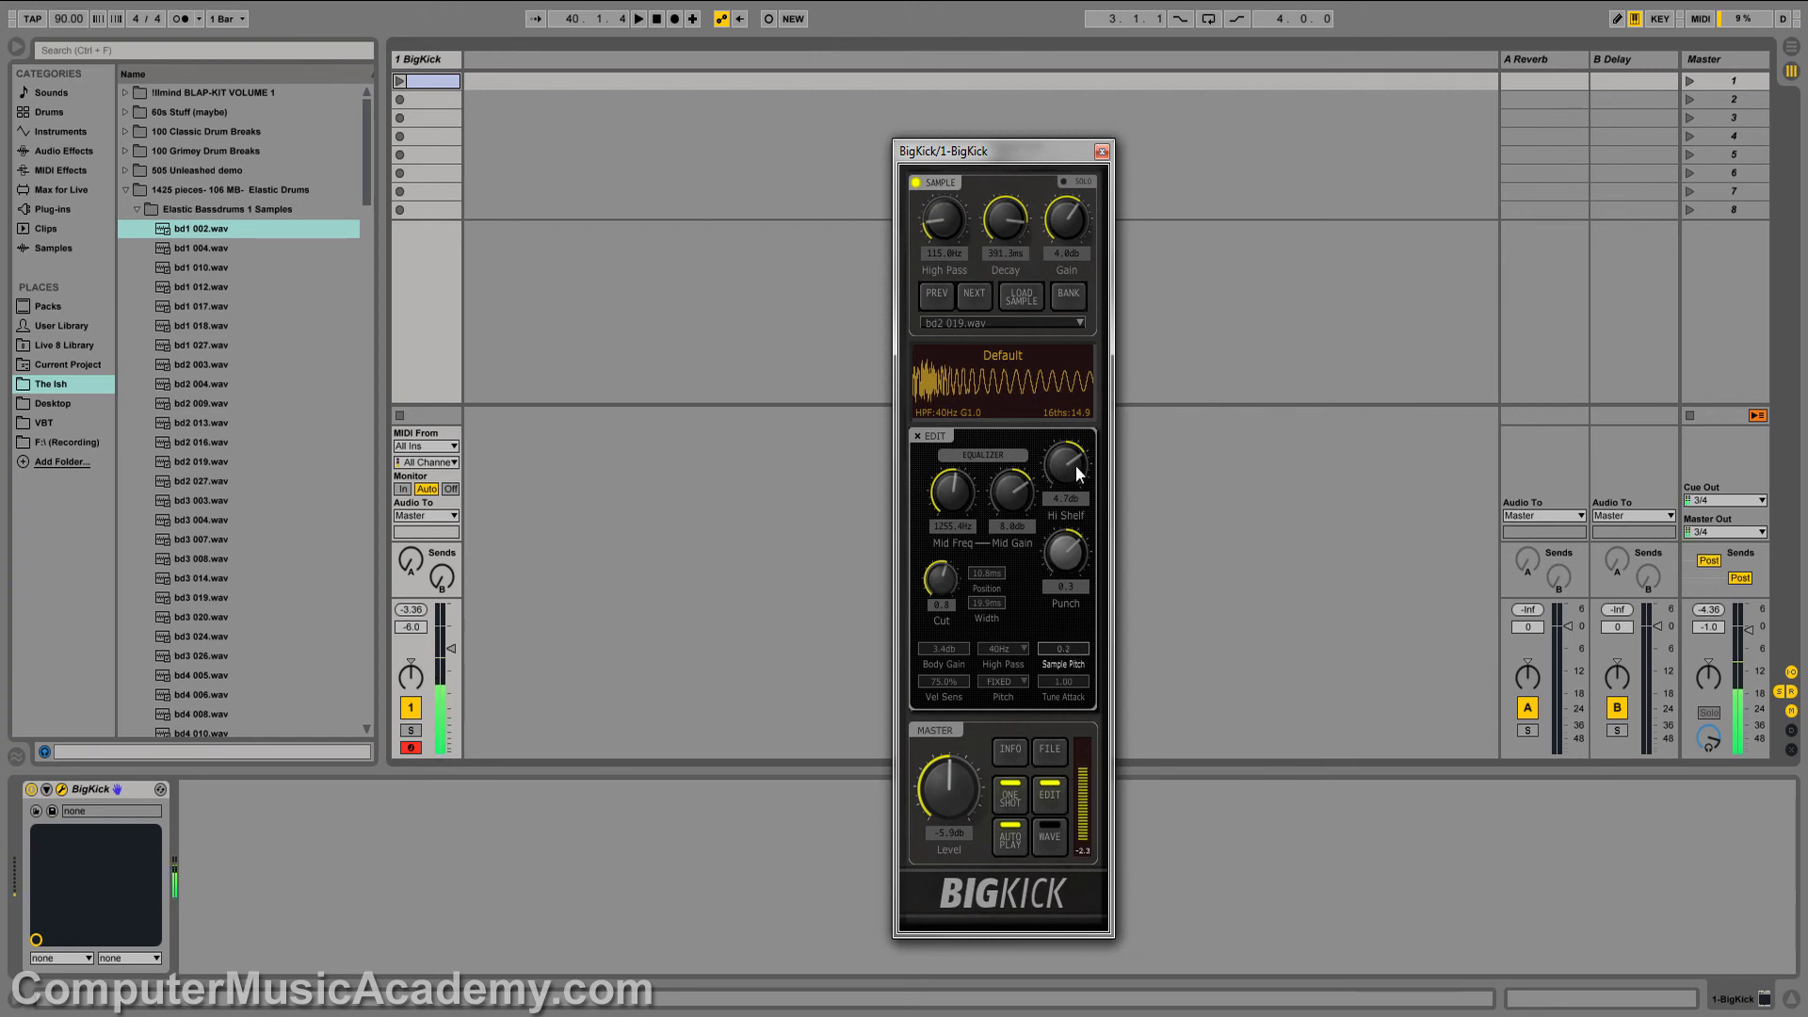
pyautogui.moveTo(1081, 271); pyautogui.dragTo(1031, 755)
pyautogui.moveTo(1038, 702); pyautogui.dragTo(1025, 595)
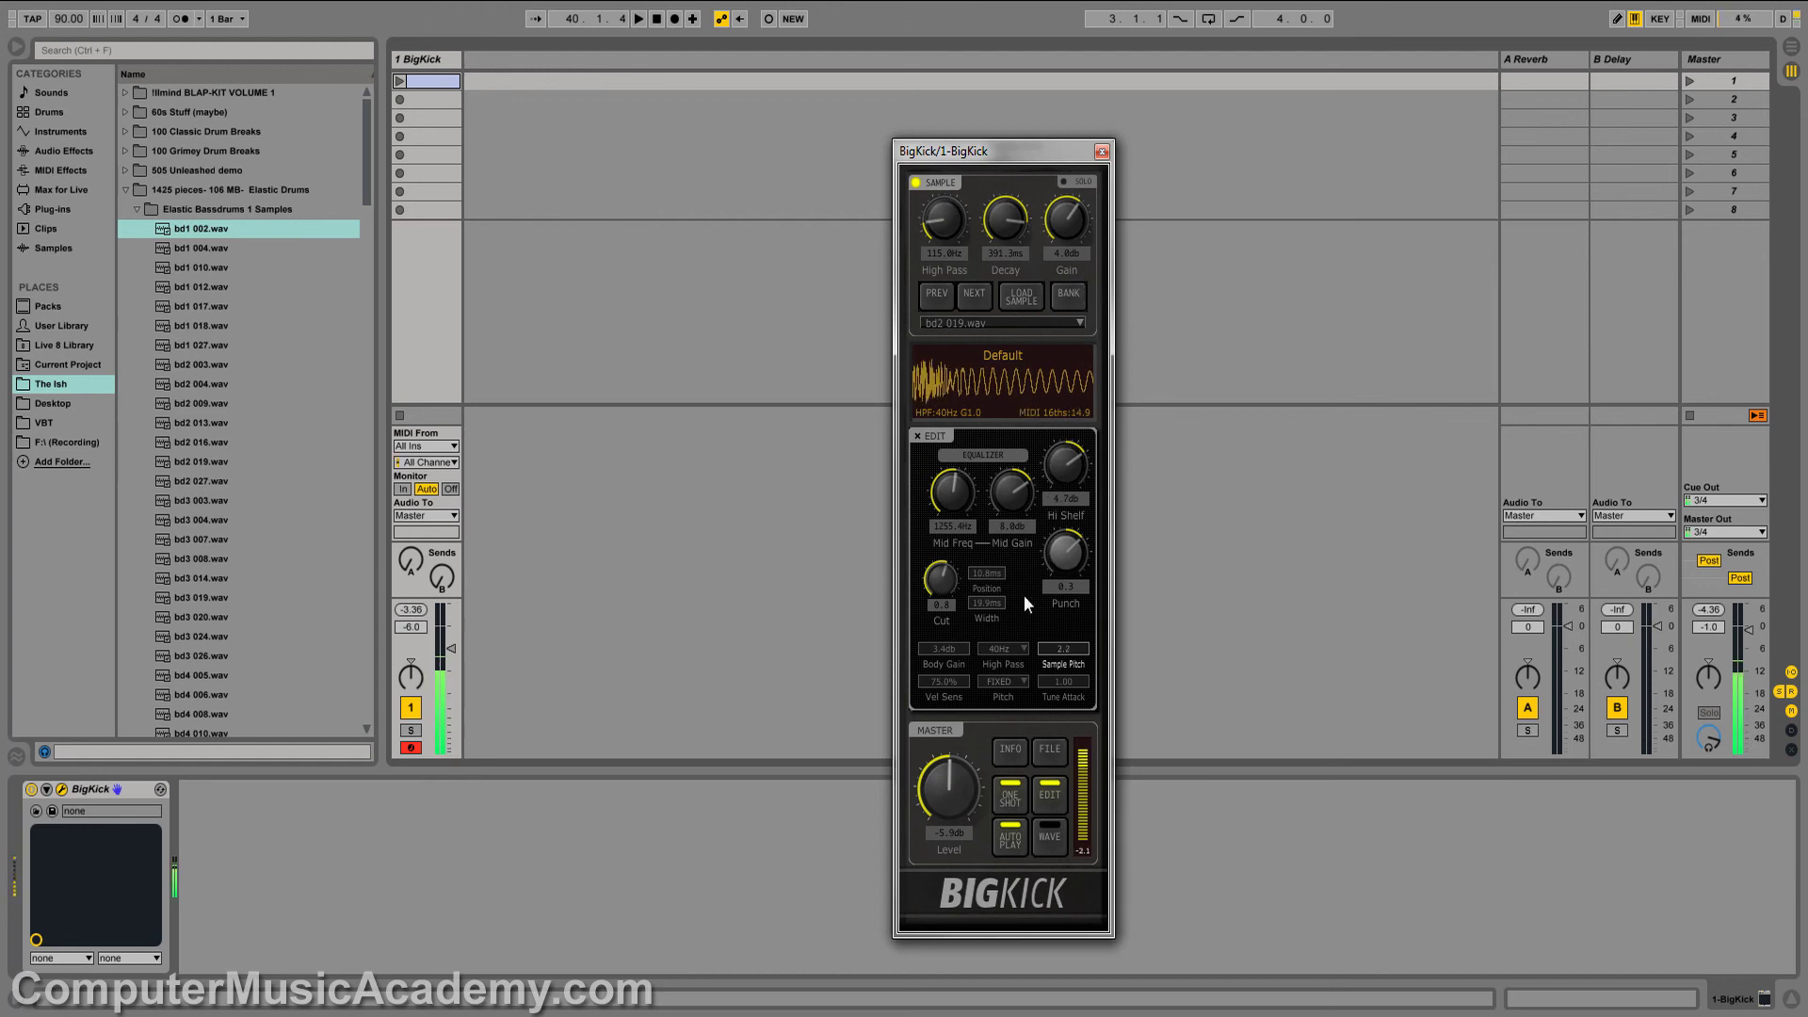
# Set the Pitch mode to MIDI and Tune Attack to about 1.02.
pyautogui.click(1019, 681)
pyautogui.scroll(2, 1075, 681)
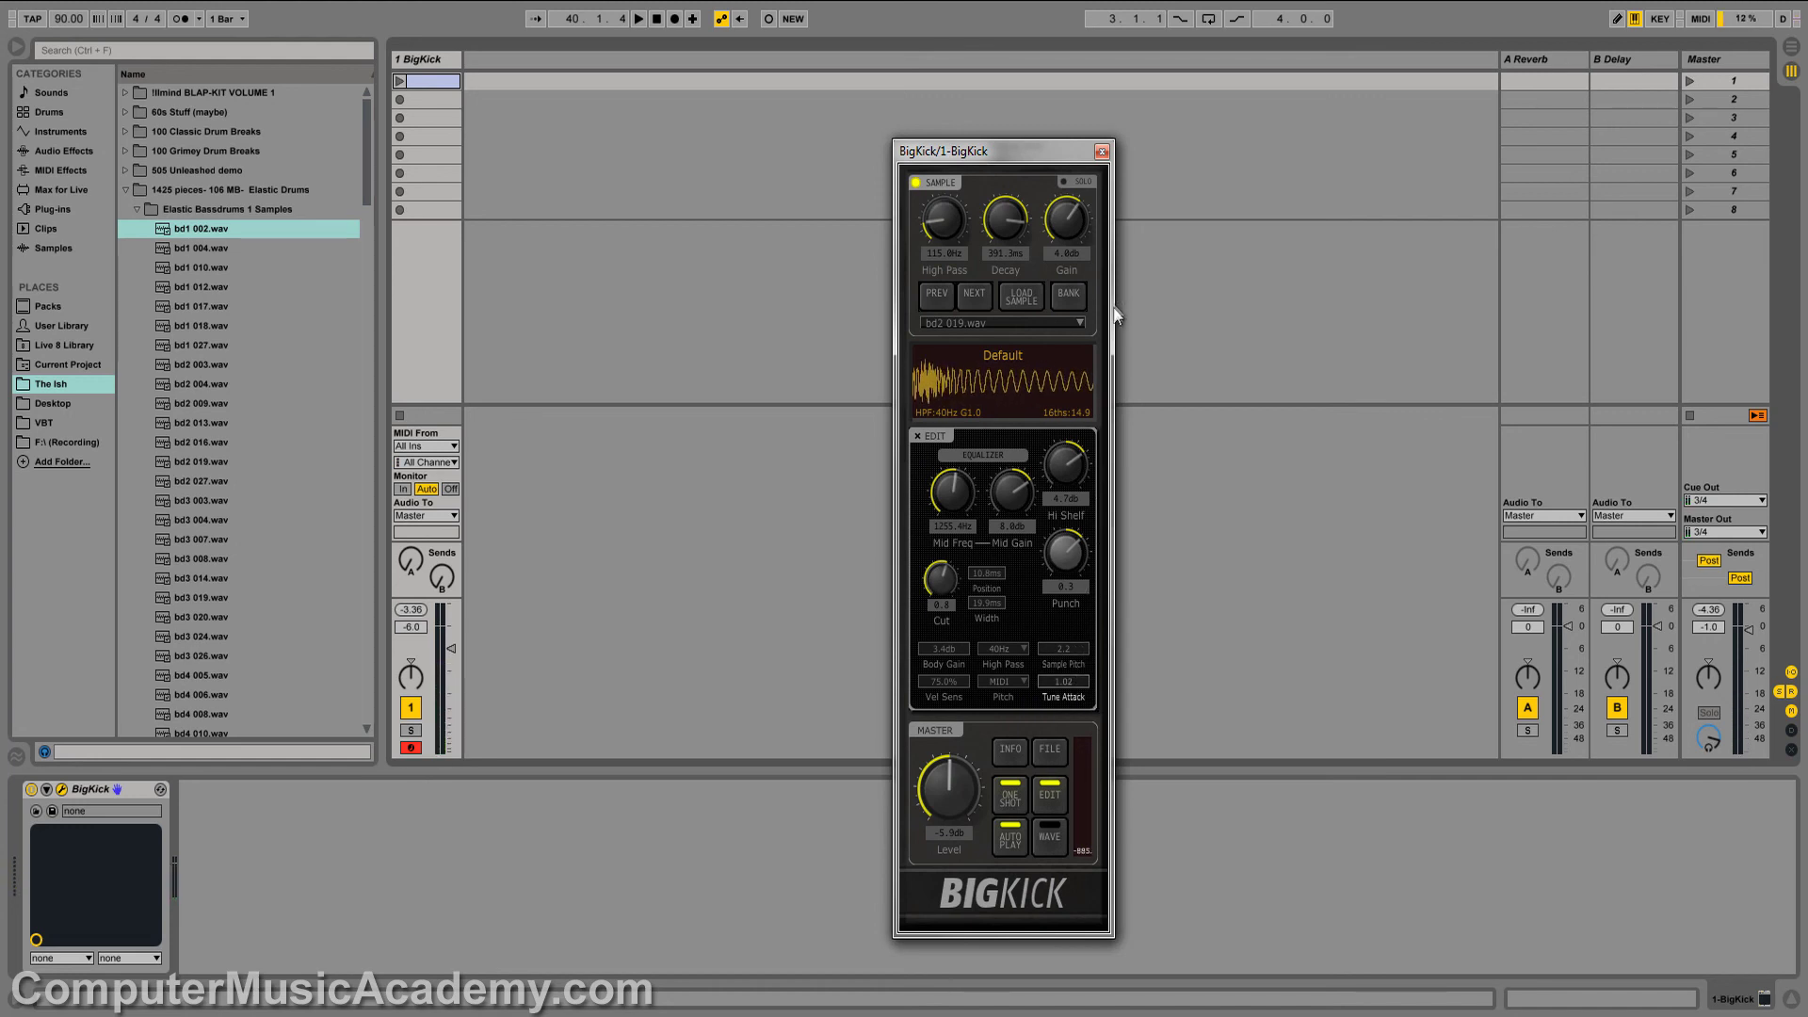
# Raise Tune Attack to about 1.40 and close the Edit settings to return to the Body controls.
pyautogui.moveTo(1070, 607); pyautogui.dragTo(1108, 494)
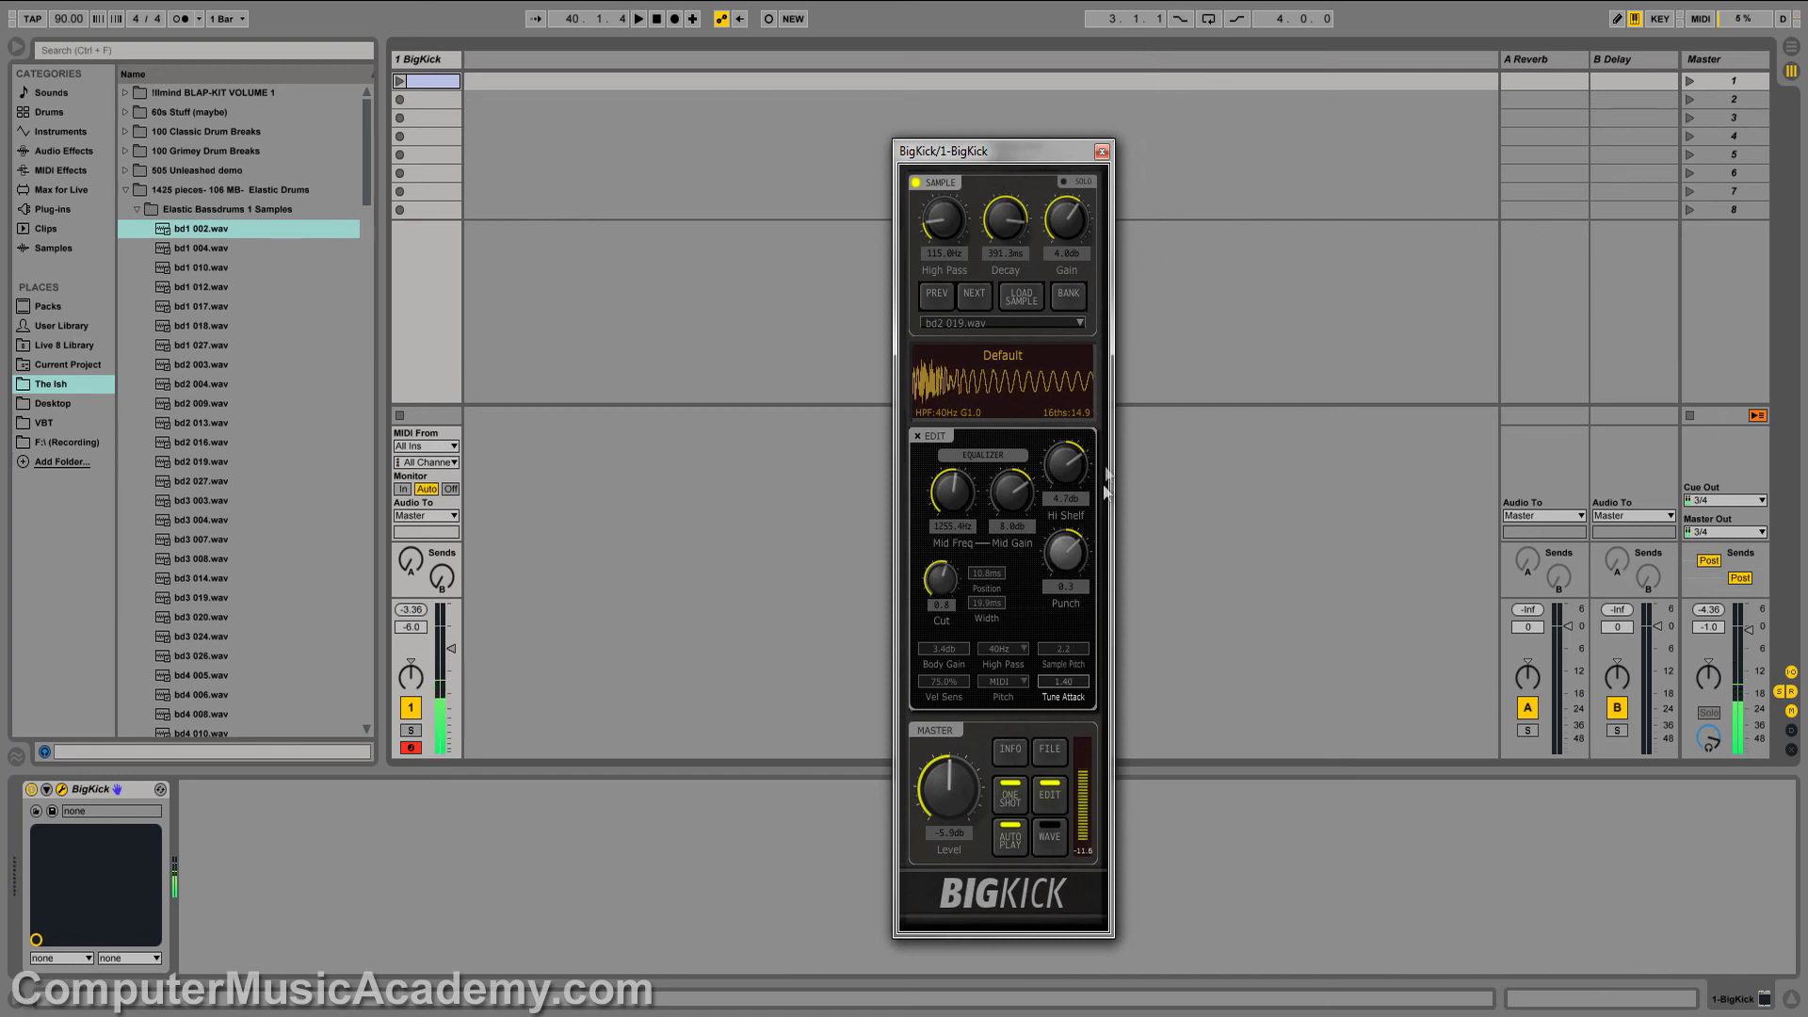
pyautogui.moveTo(1059, 747)
pyautogui.mouseDown()
pyautogui.moveTo(1009, 966)
pyautogui.moveTo(1051, 859)
pyautogui.moveTo(1059, 746)
pyautogui.moveTo(1015, 951)
pyautogui.moveTo(1055, 715)
pyautogui.moveTo(1025, 853)
pyautogui.moveTo(1055, 753)
pyautogui.mouseUp()
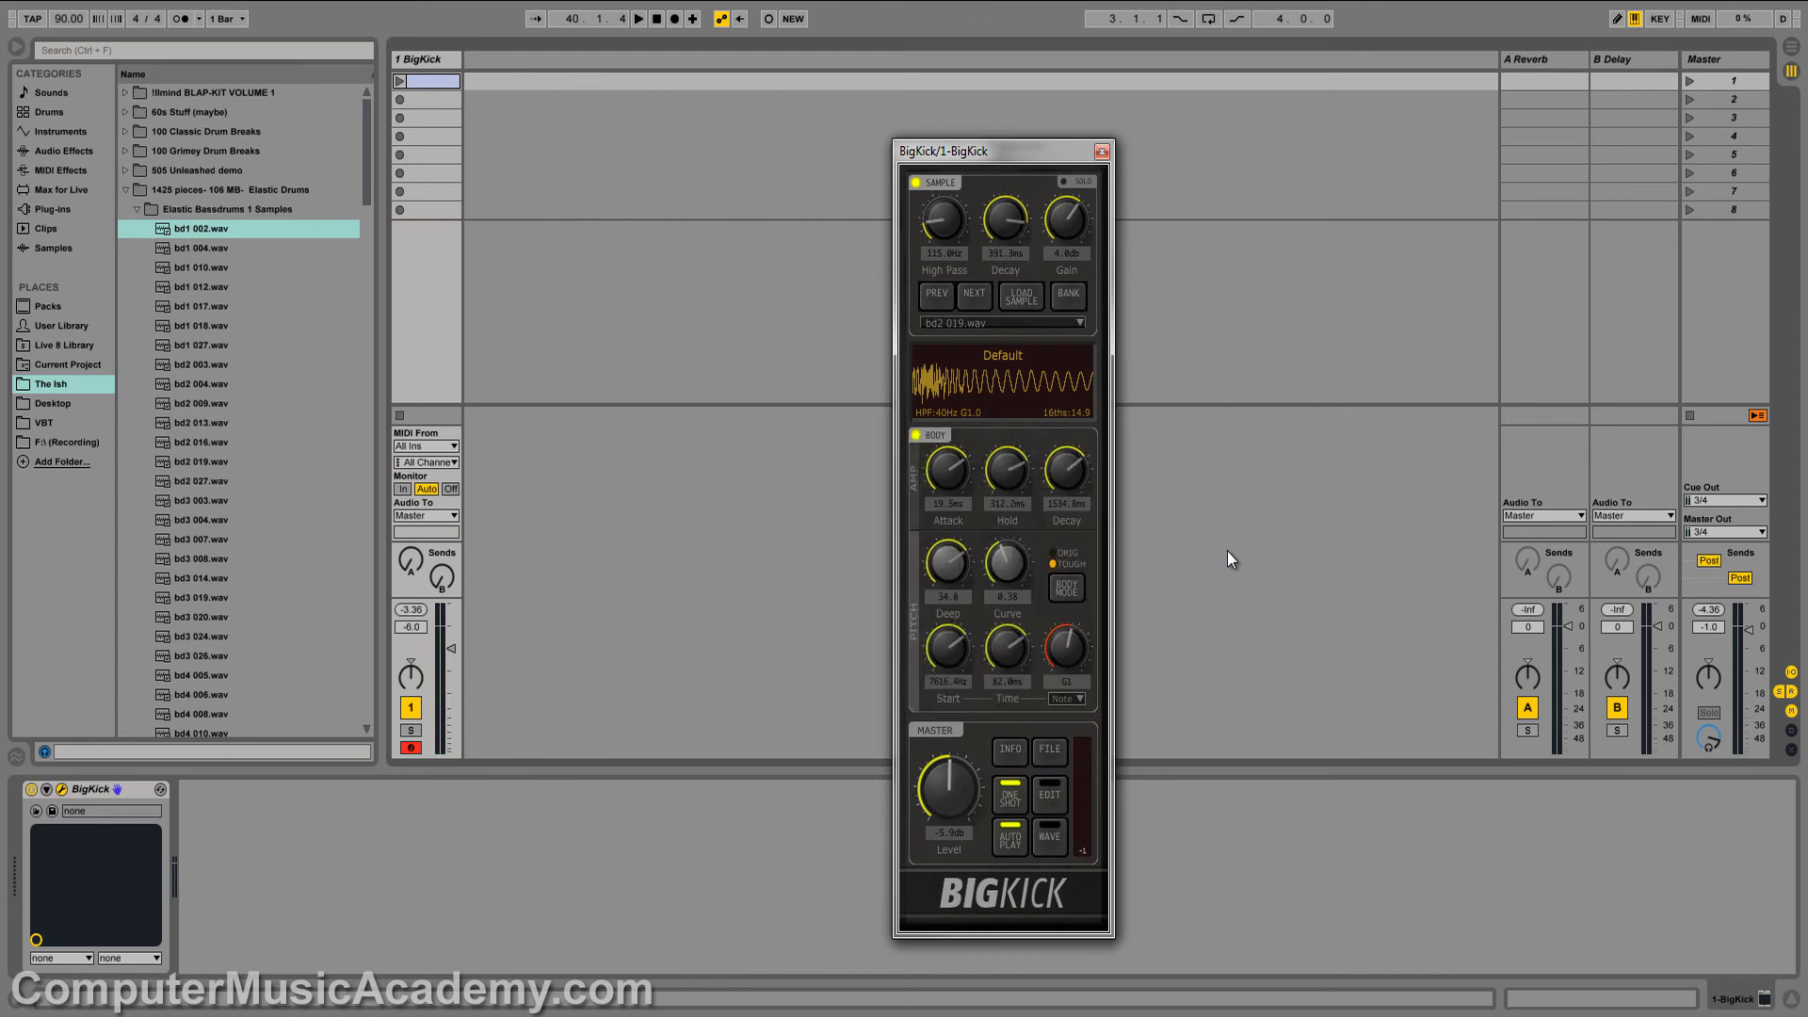
# Load clap1 002.wav from the Elastic Claps Samples folder into BigKick's Sample section and switch the Body off to audition the clap alone.
pyautogui.click(139, 210)
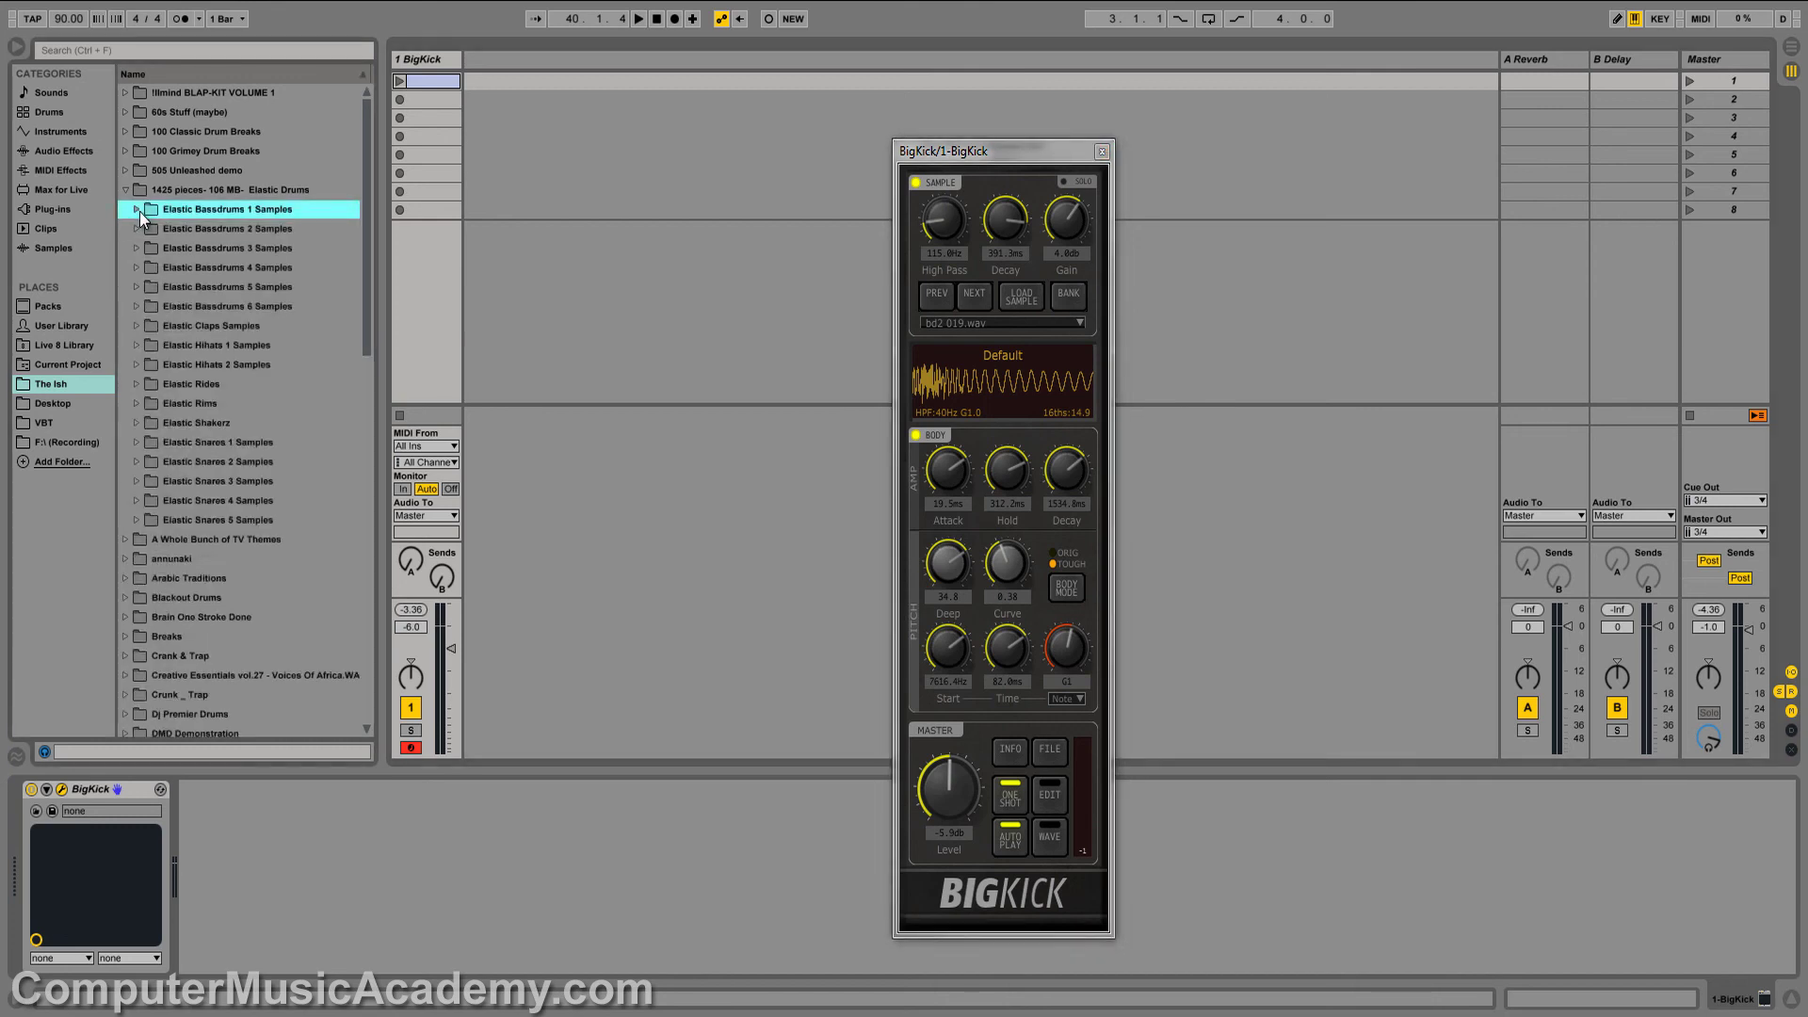
pyautogui.click(136, 328)
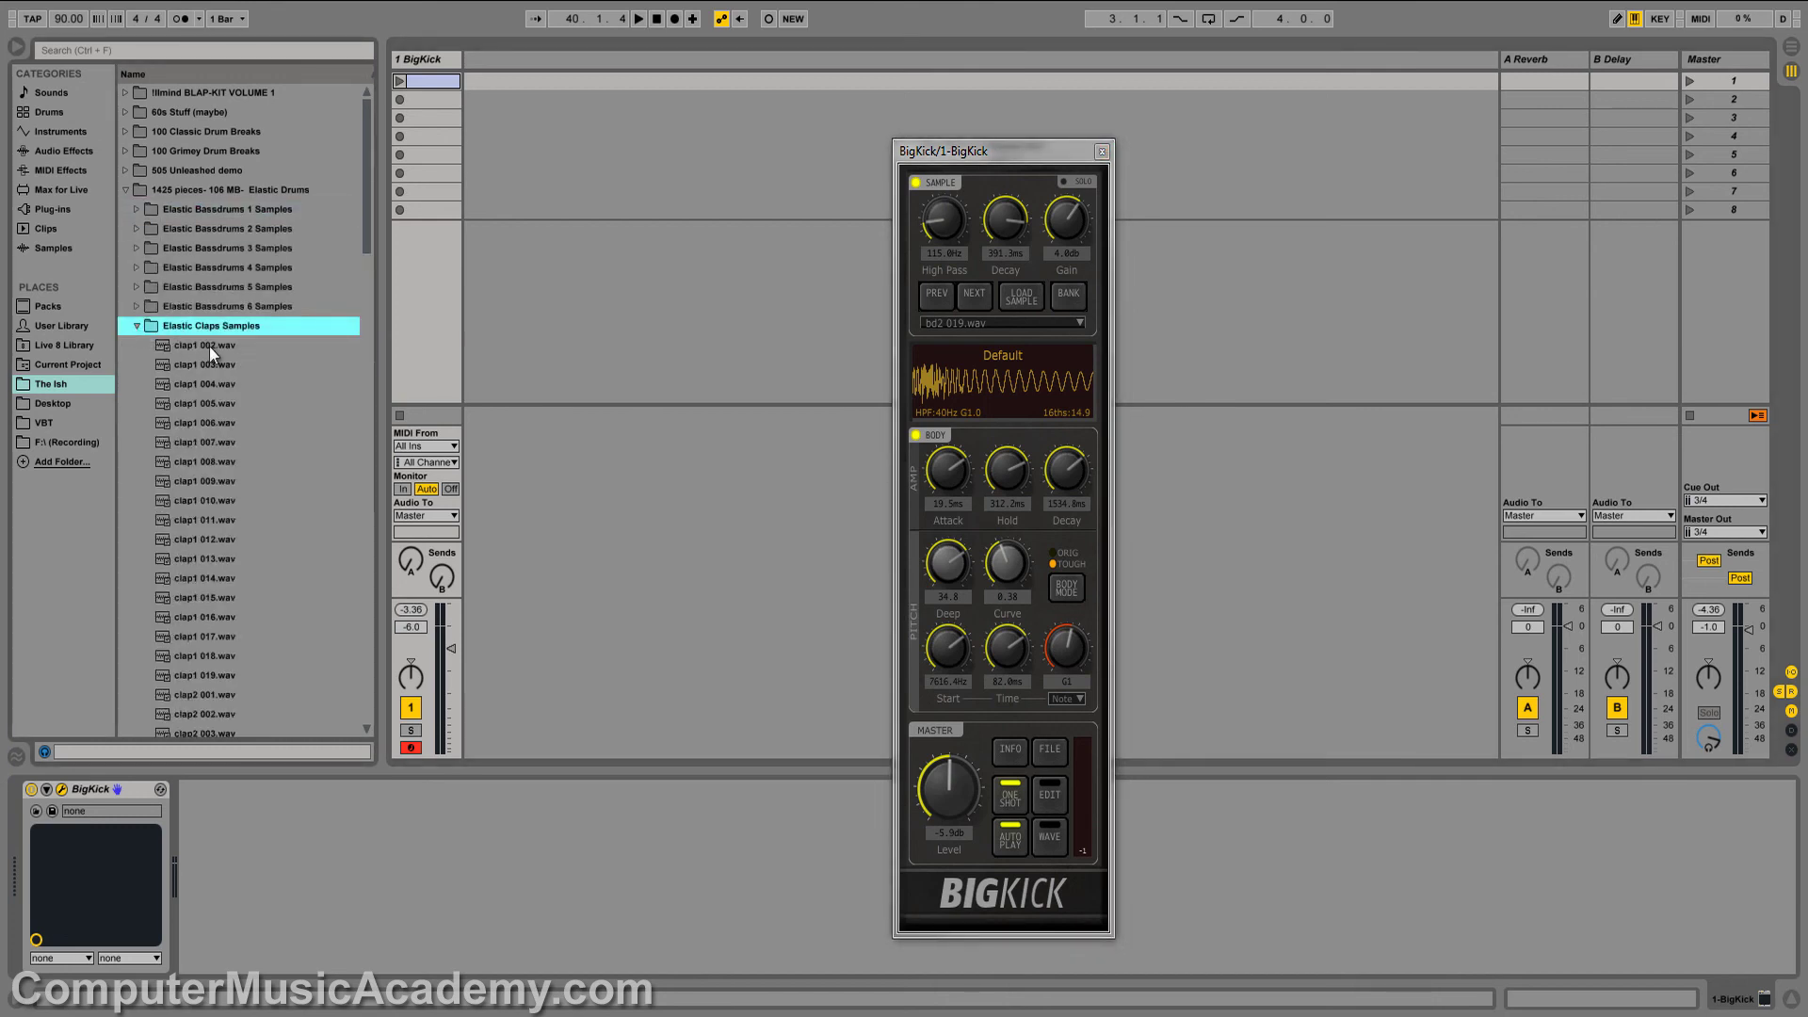
pyautogui.moveTo(209, 346); pyautogui.dragTo(989, 324)
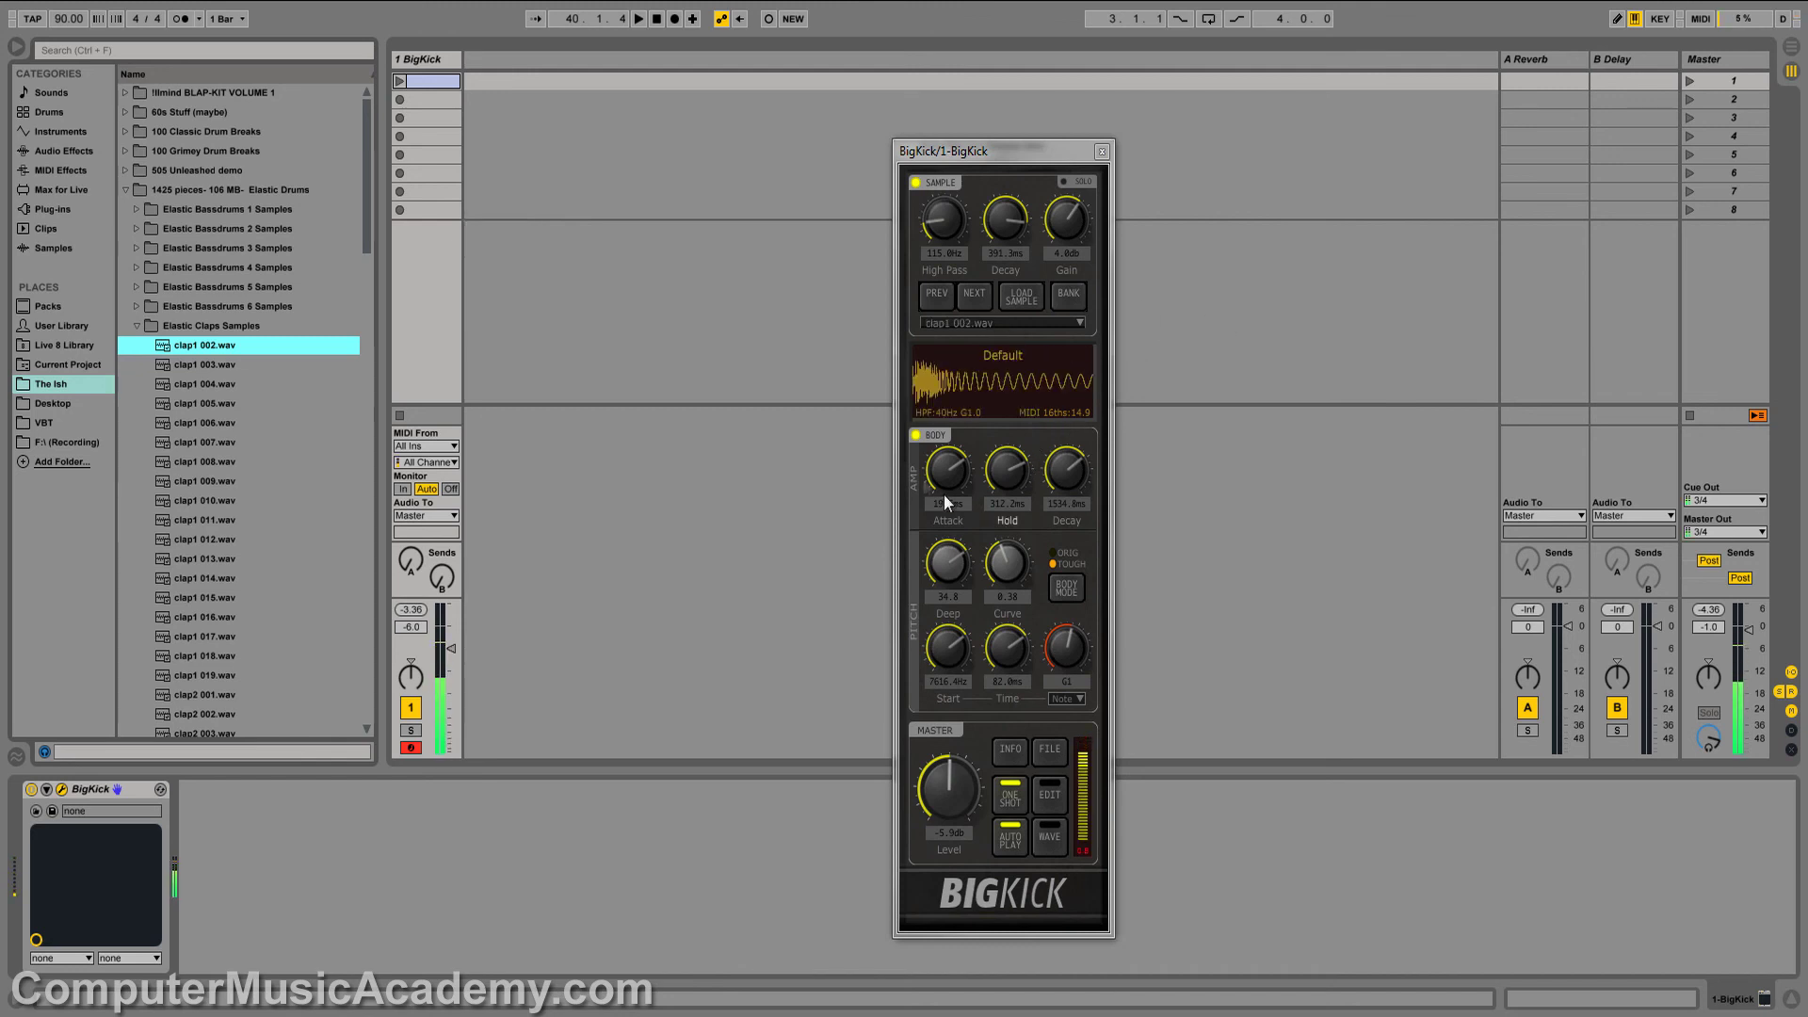
pyautogui.click(915, 435)
pyautogui.click(915, 435)
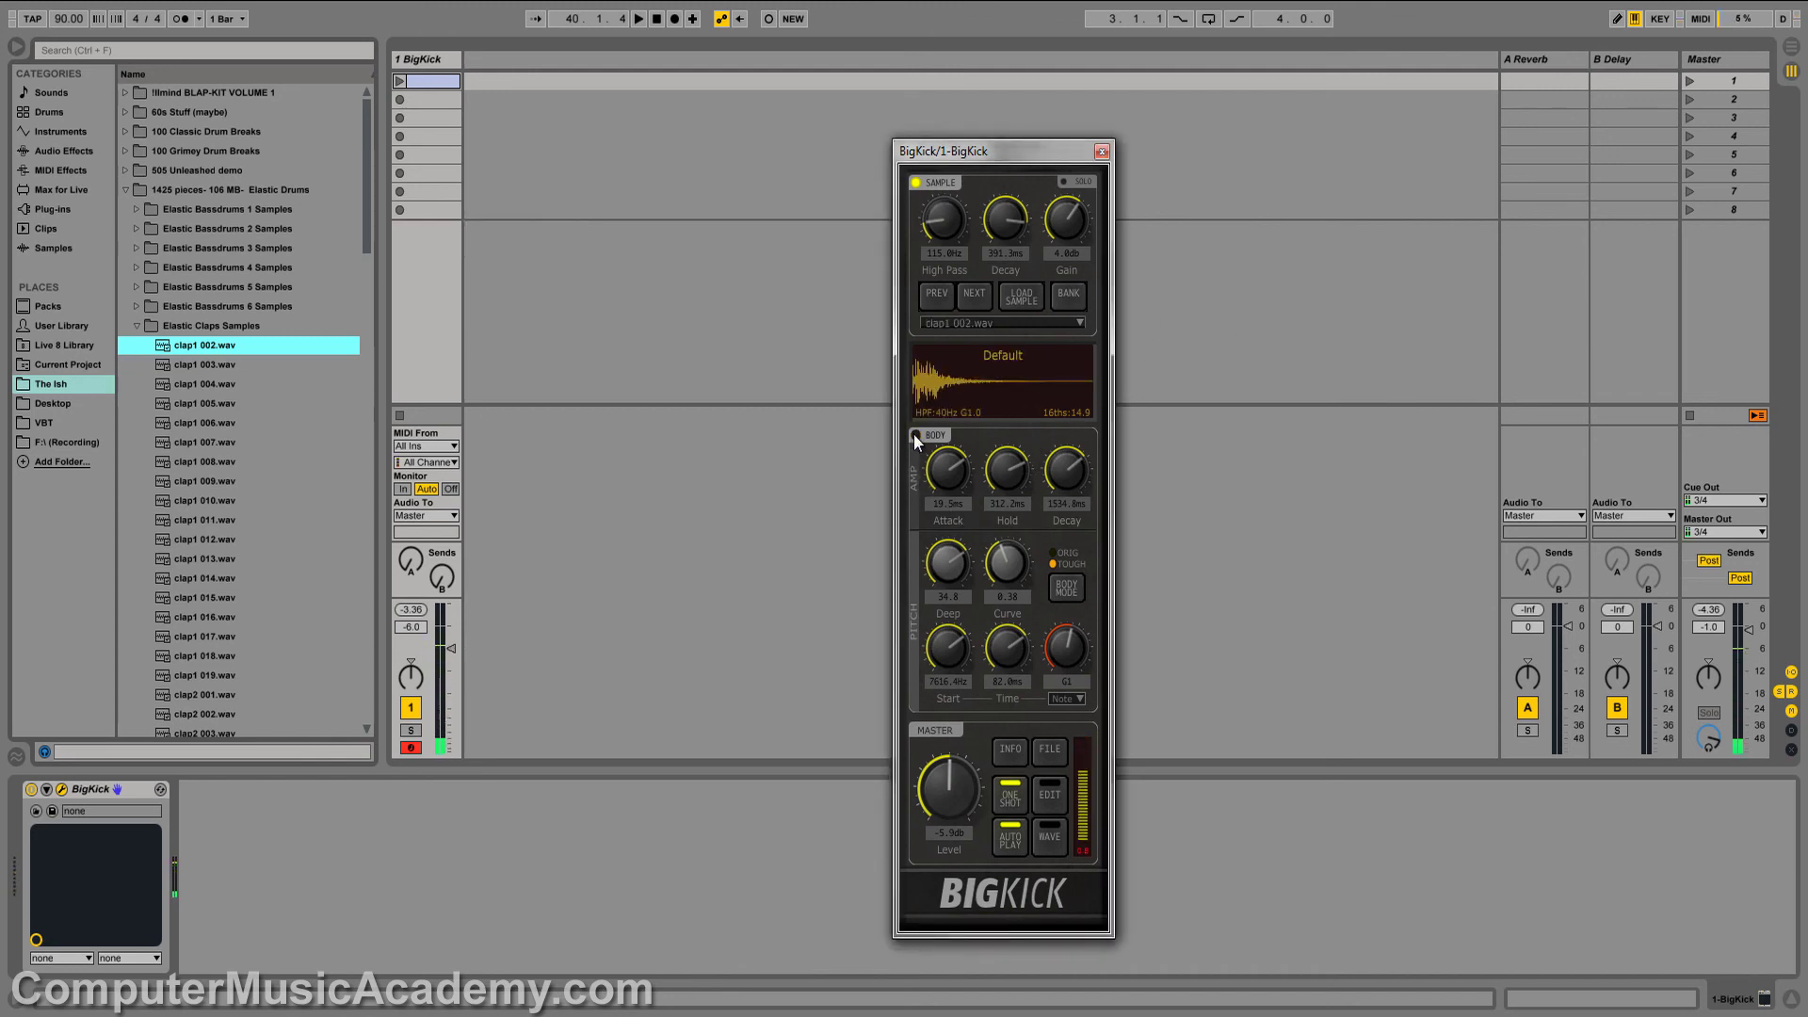